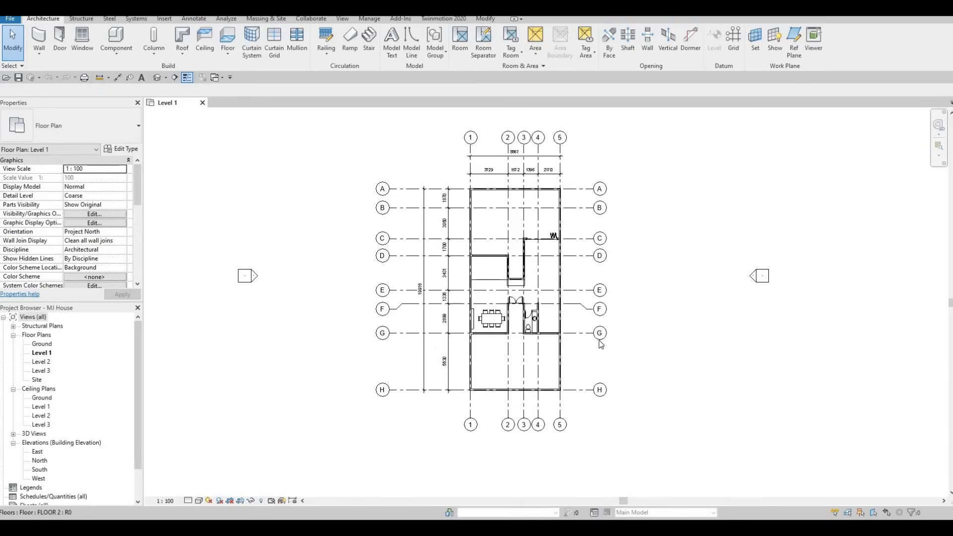
- Centre the Level 1 plan and browse the family library to Furniture > Seating
scroll(467, 270, up, 5)
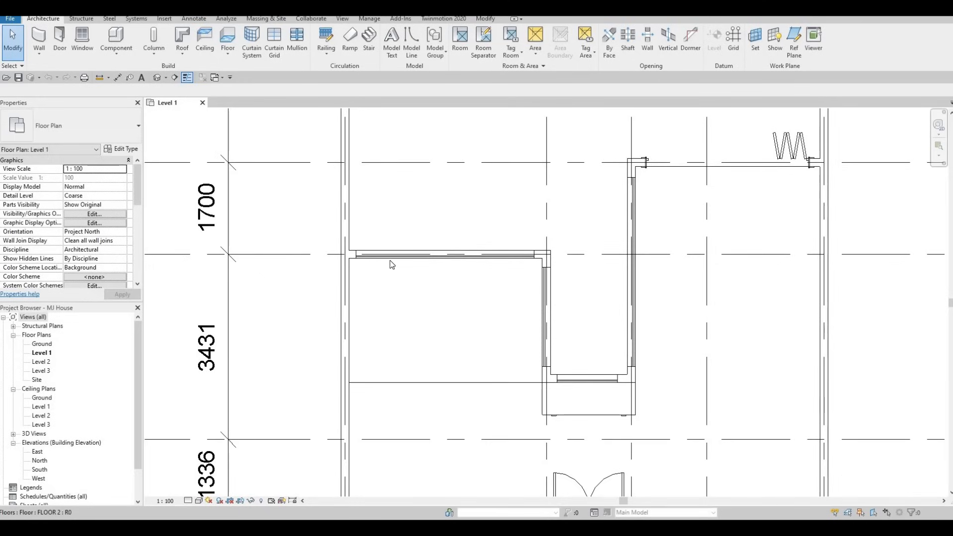
scroll(394, 264, down, 4)
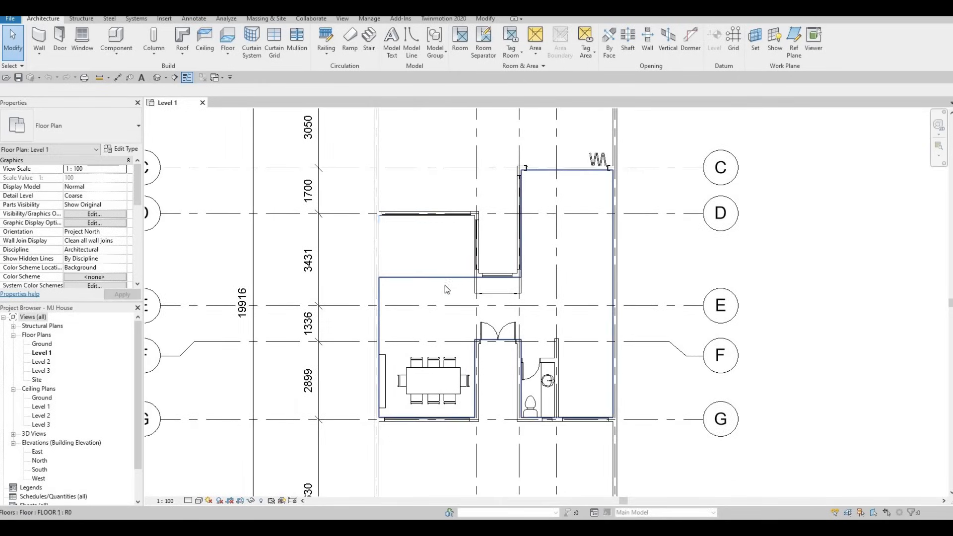
middle_drag(436, 327, 431, 304)
scroll(395, 411, up, 2)
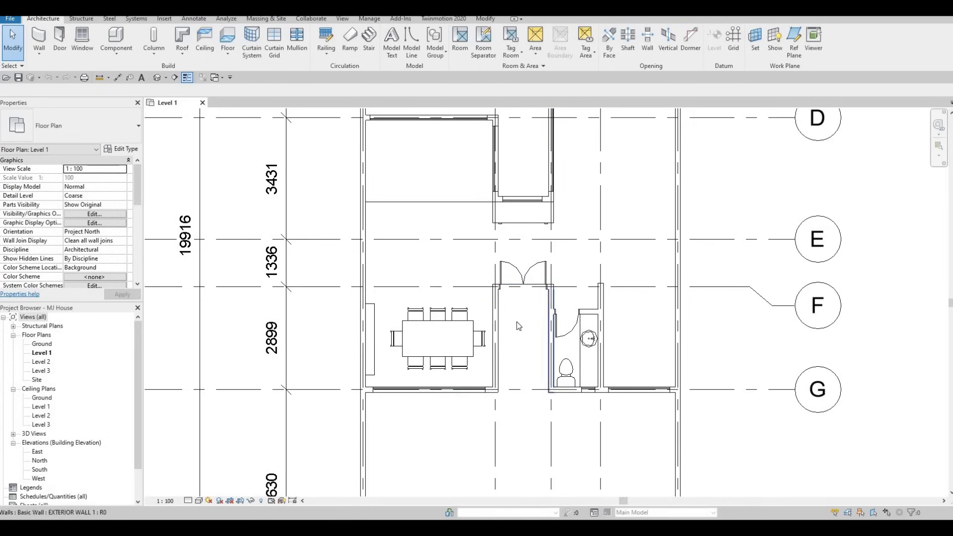
scroll(513, 344, down, 5)
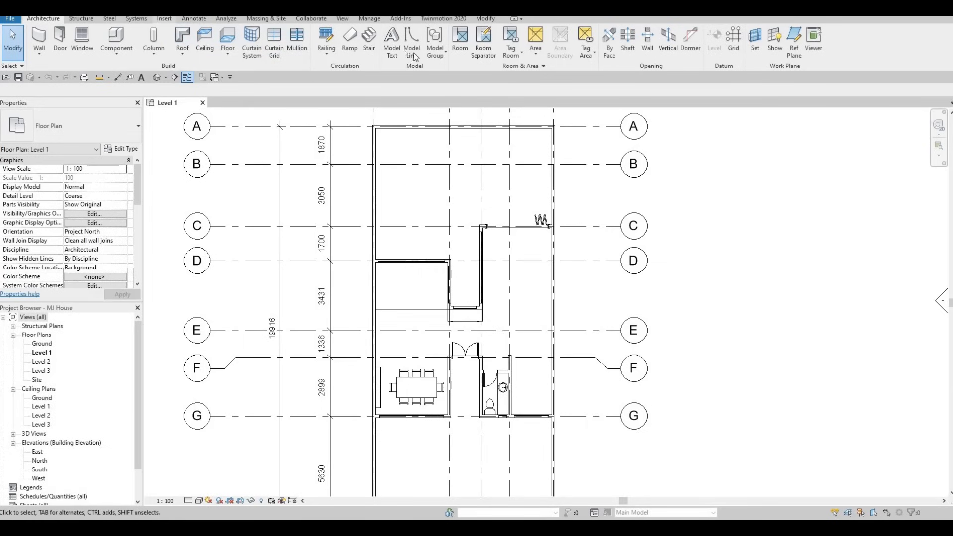
click(164, 19)
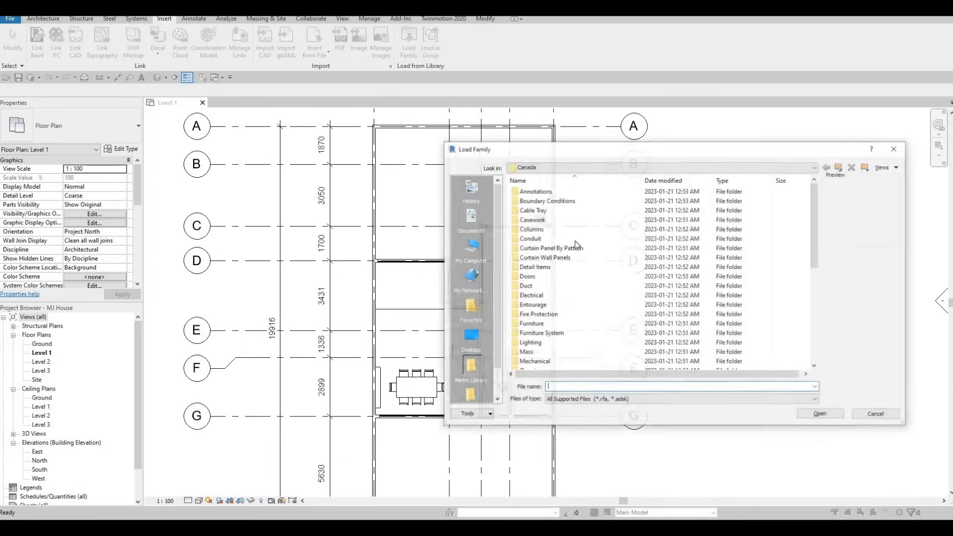
scroll(549, 269, down, 2)
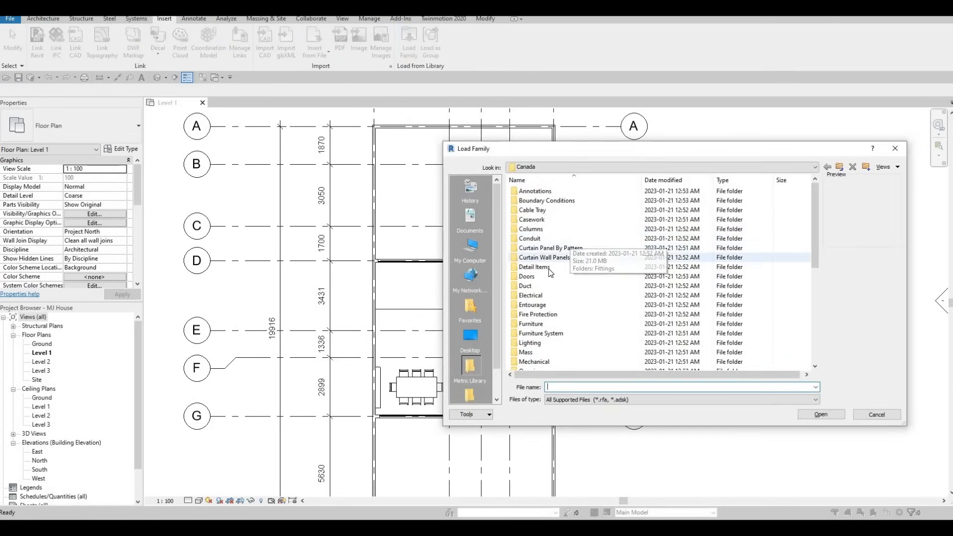
scroll(548, 305, down, 1)
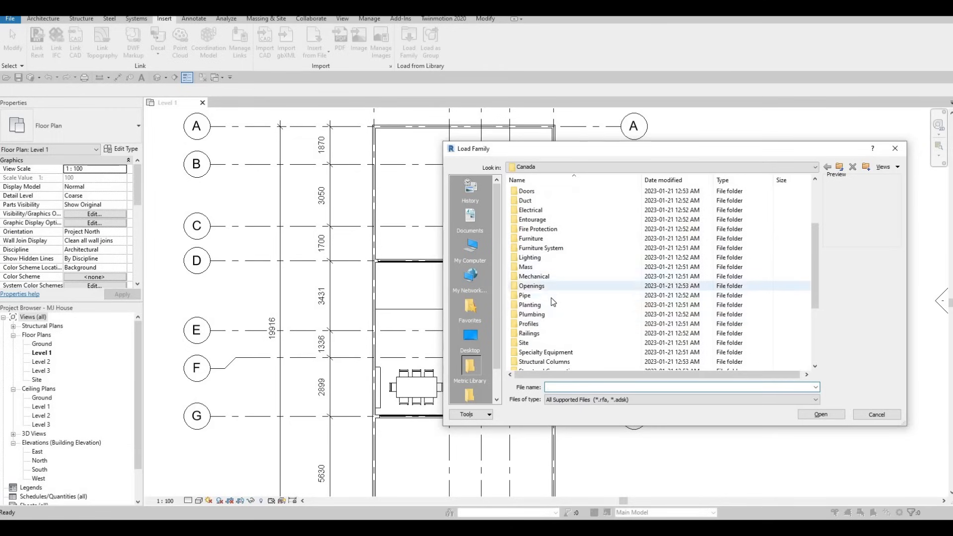
double_click(540, 240)
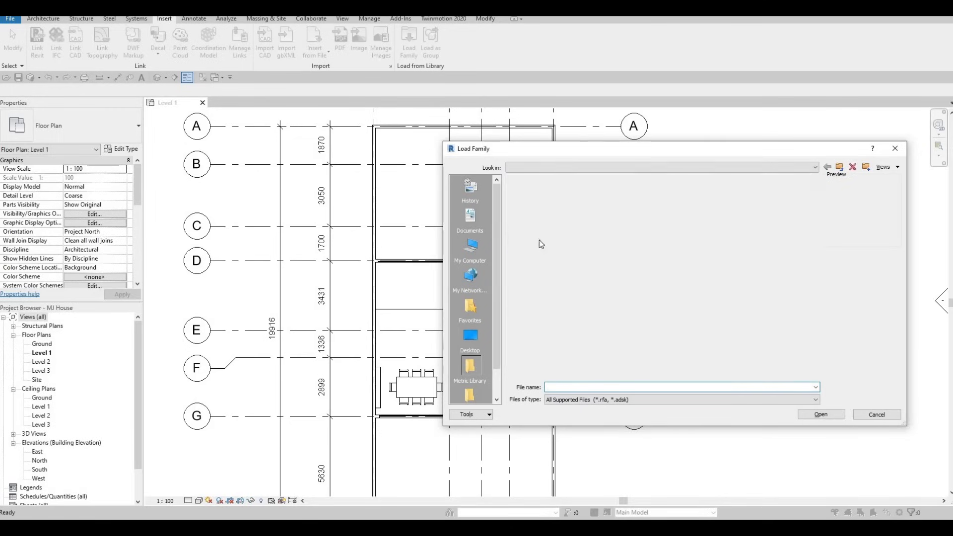
double_click(534, 200)
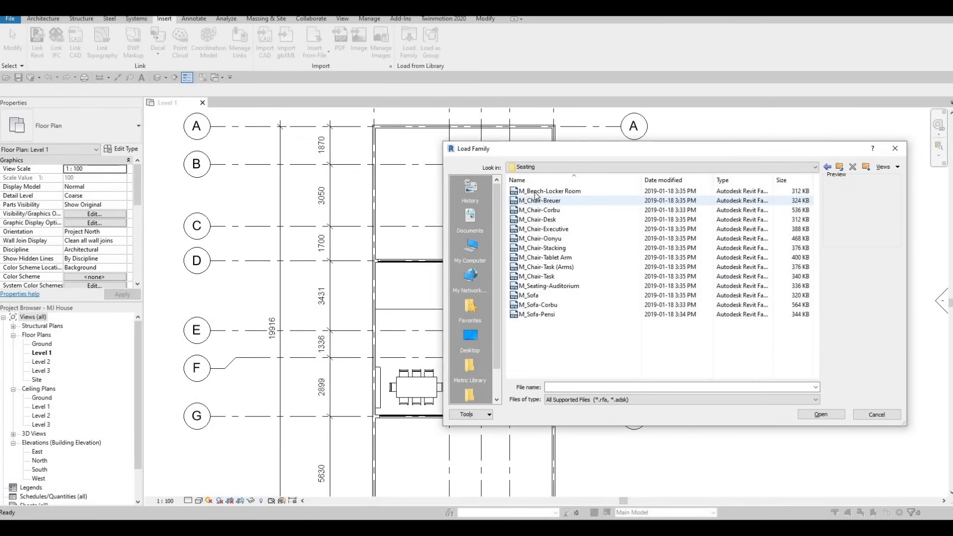
- Preview the chair and sofa families and load M_Sofa-Corbu.rfa
click(536, 193)
key(Down)
key(Down)
key(Down)
key(Down)
key(Down)
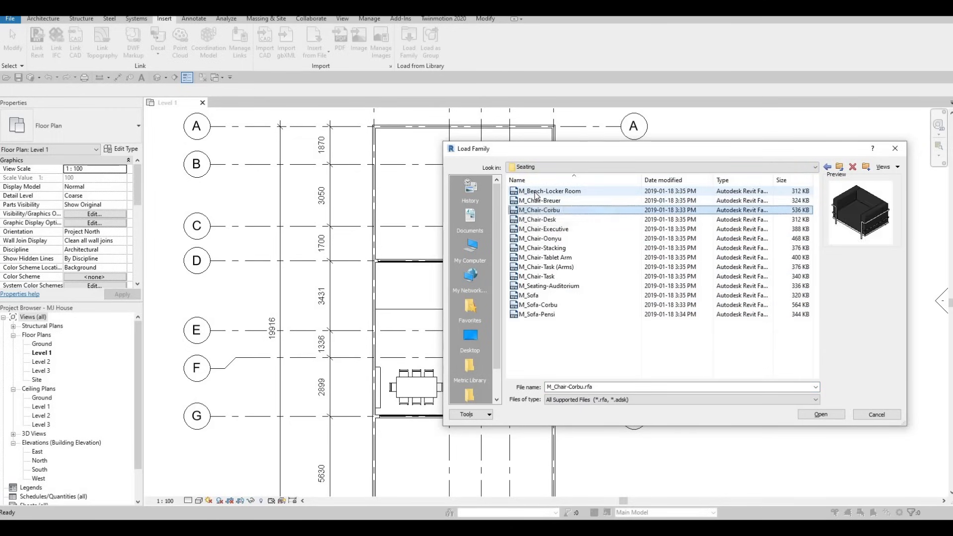
key(Down)
key(Down)
key(Down)
key(Down)
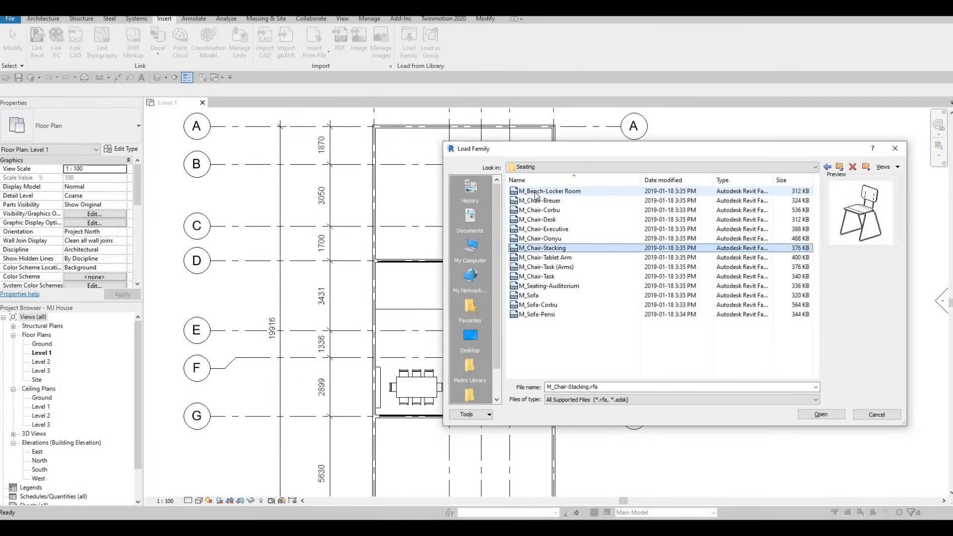
key(Down)
key(Down)
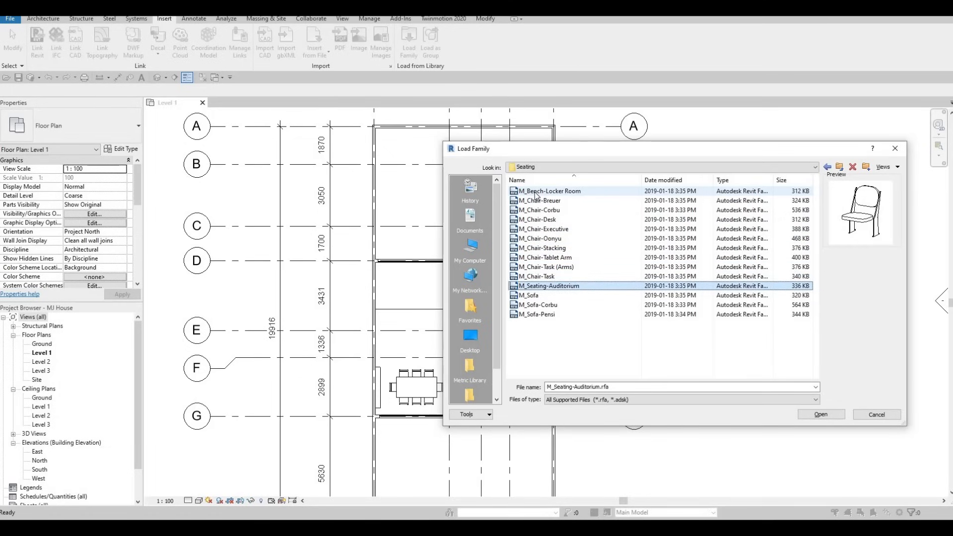
key(Down)
key(Down)
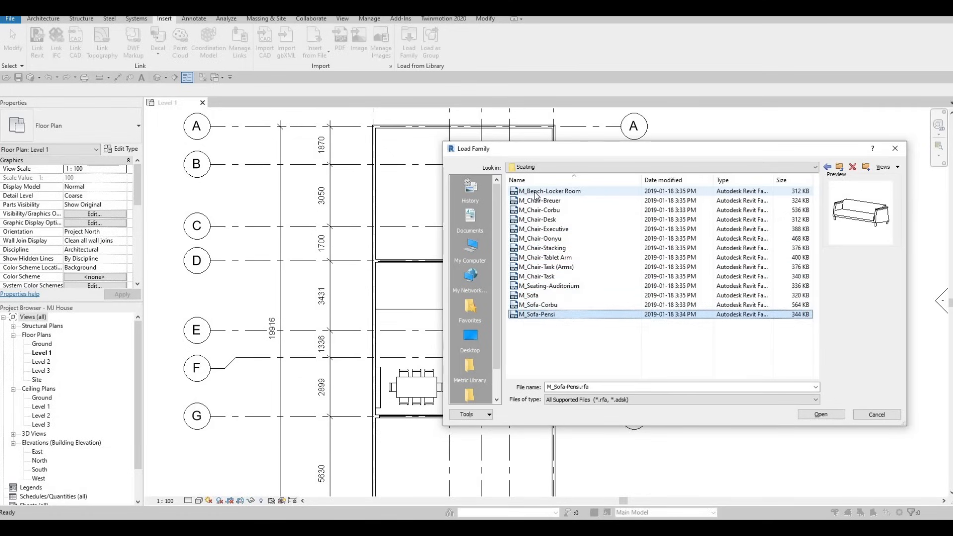
key(Up)
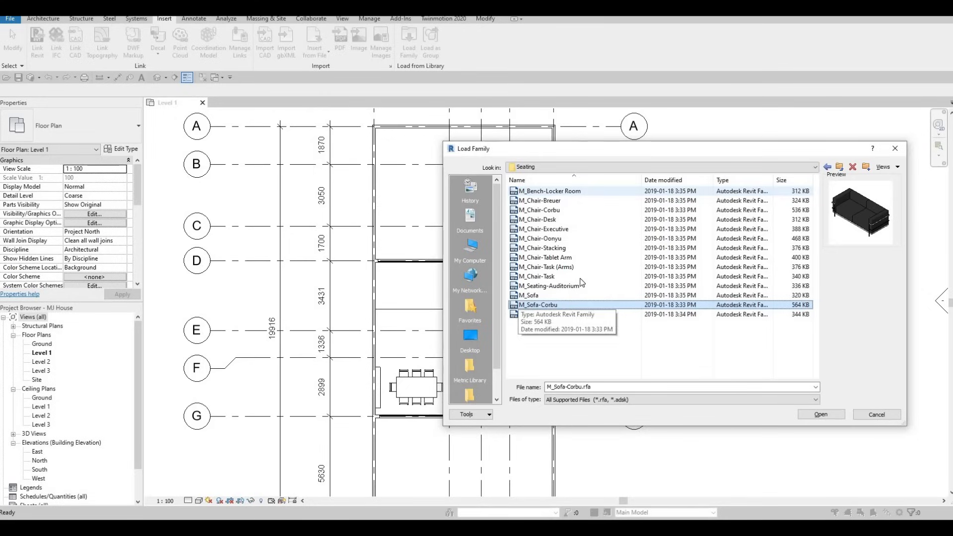
click(821, 414)
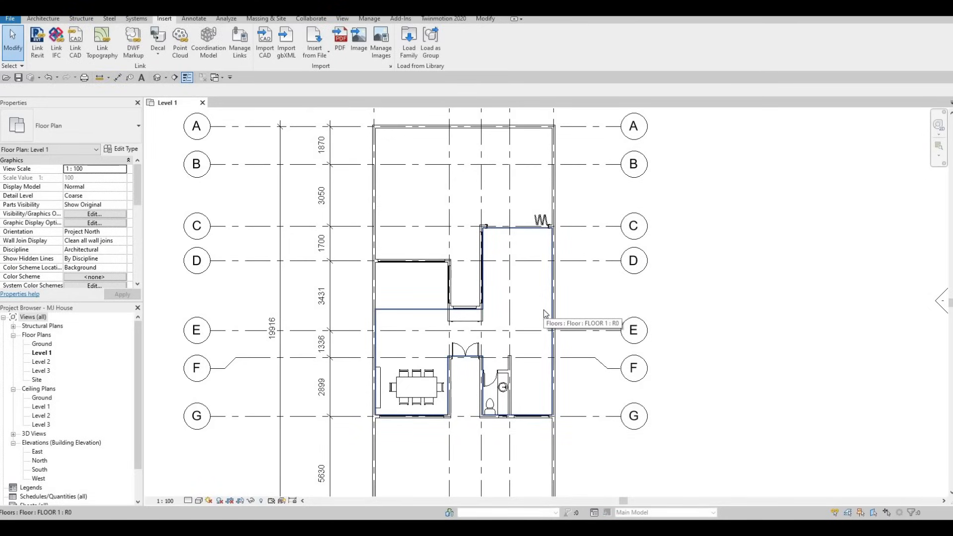
- Place the M_Sofa-Corbu sofa with CM, rotated lengthwise, against the left wall between grids C and D
key(c)
key(m)
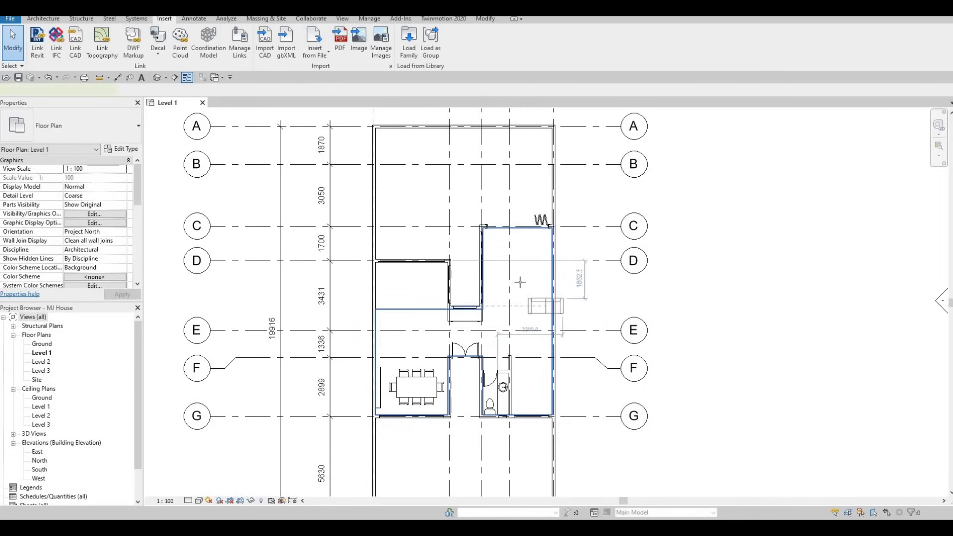
scroll(515, 274, up, 3)
key(space)
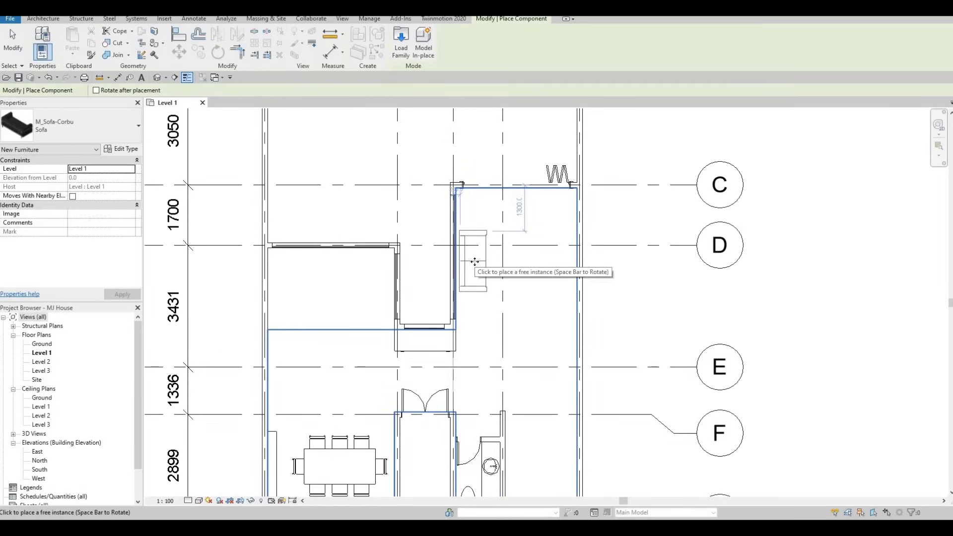
click(459, 261)
key(Escape)
key(Escape)
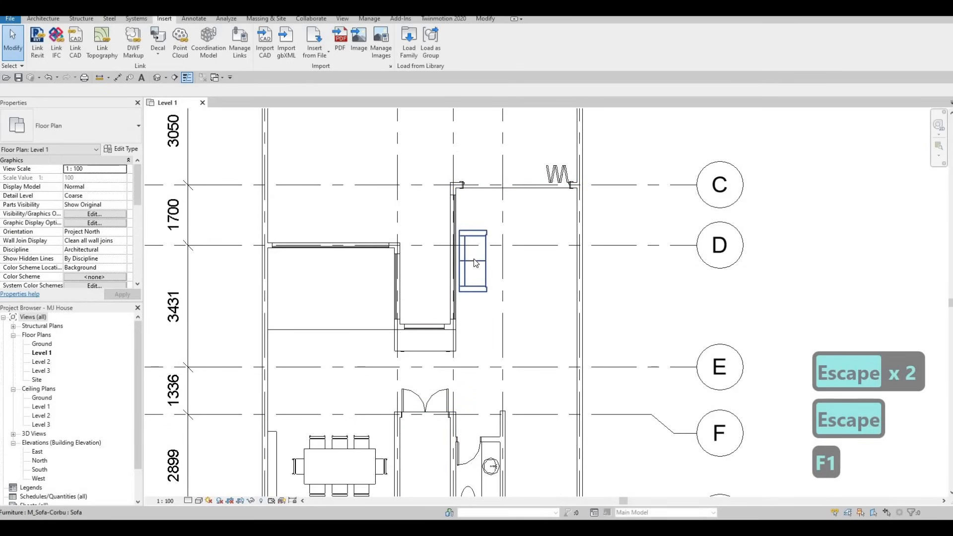
click(486, 261)
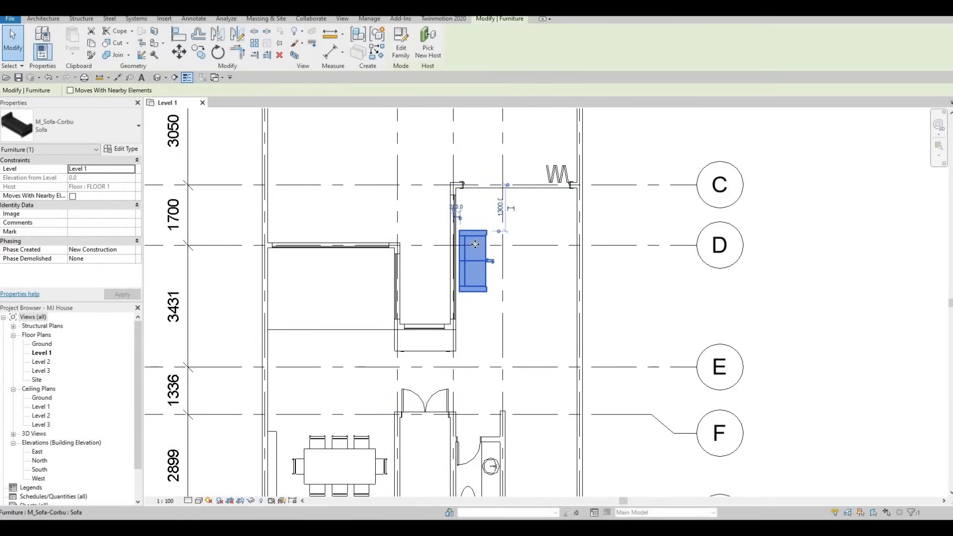
click(131, 149)
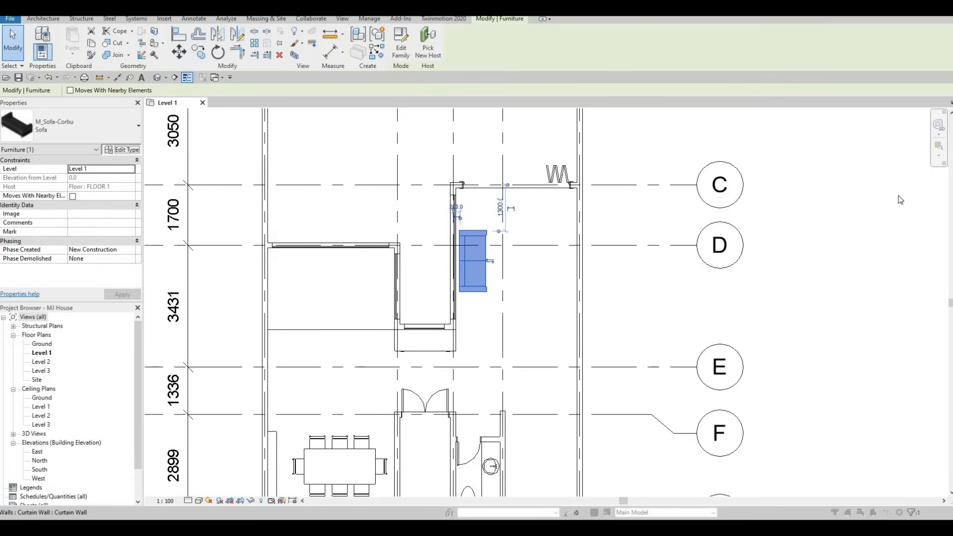
- Duplicate the sofa type as Sofa 2 with Width 2500 and Depth 600
click(918, 196)
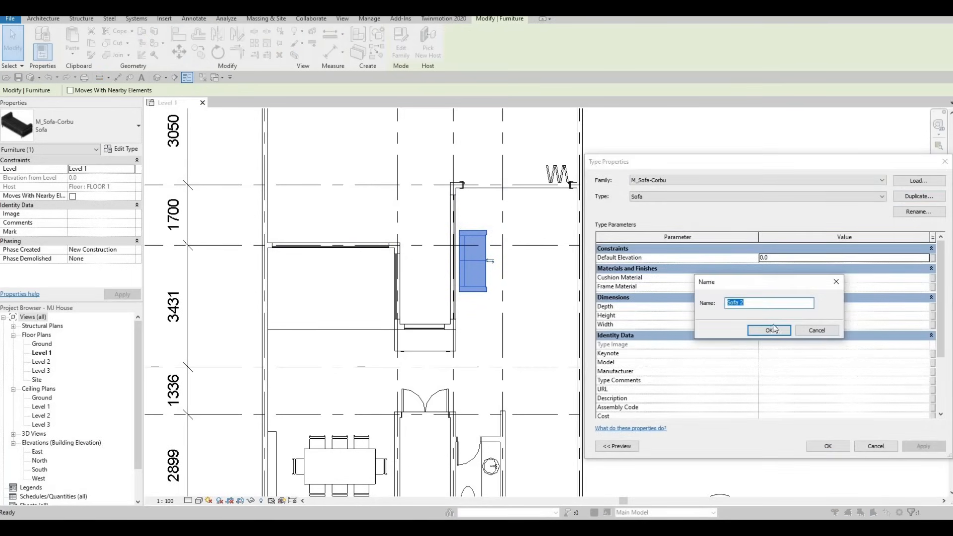
click(770, 329)
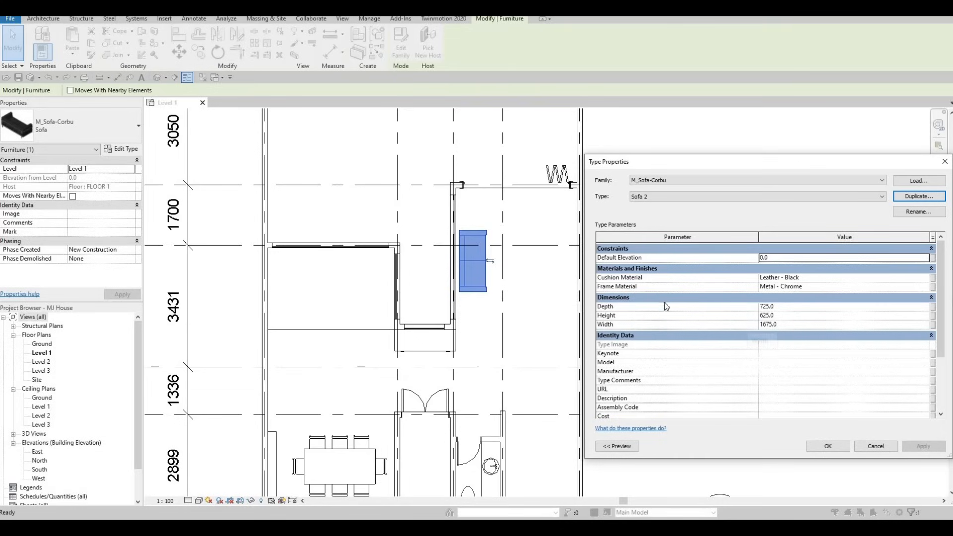
click(780, 325)
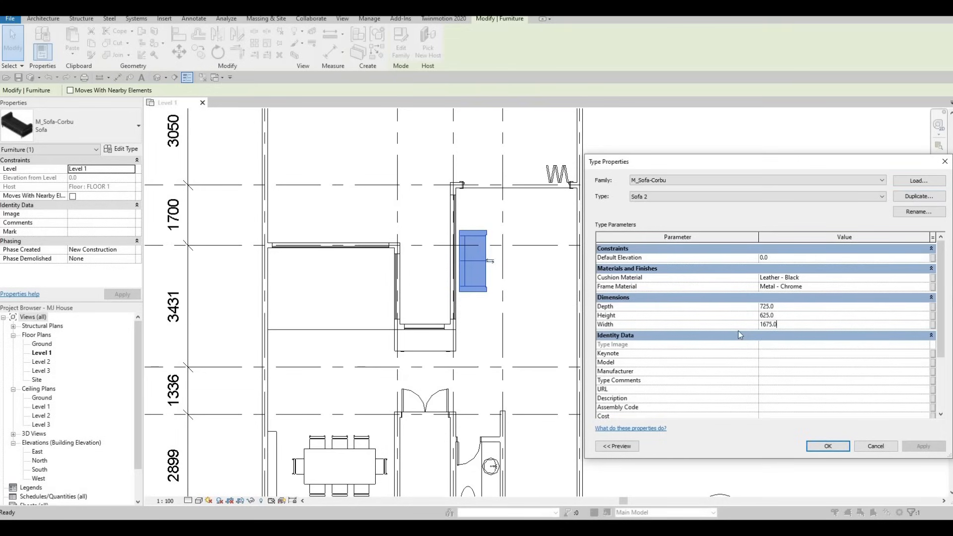
key(ctrl+a)
text(2500)
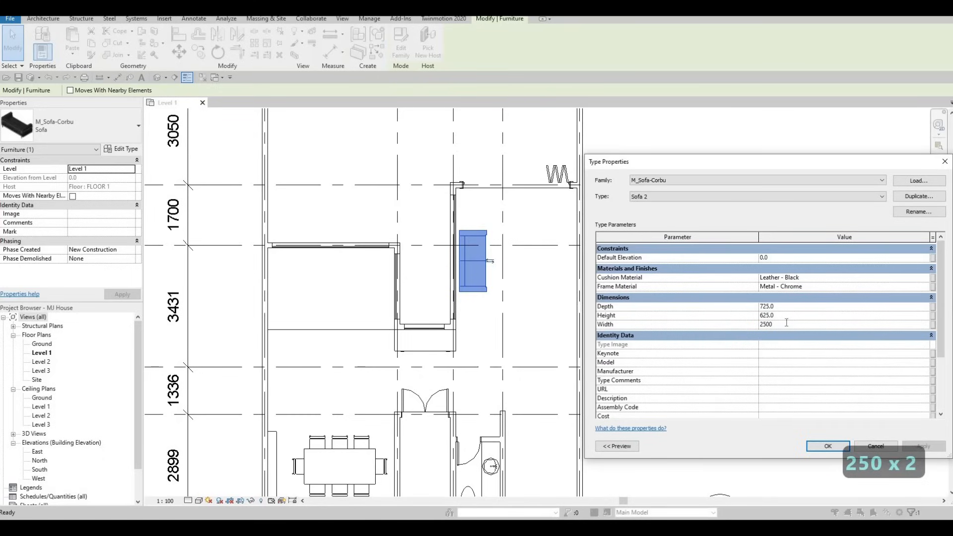
click(798, 307)
text(600)
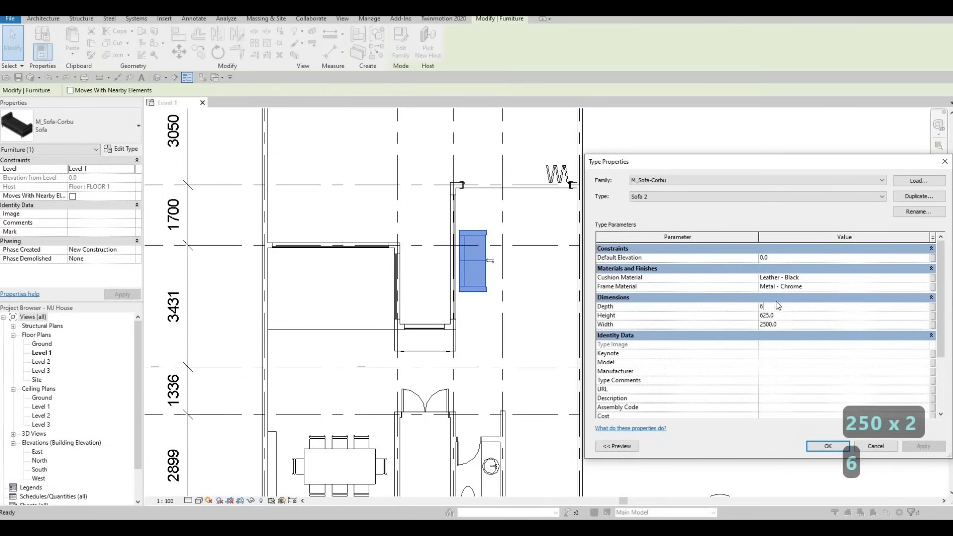
click(827, 446)
- Nudge Sofa 2 left and up with the arrow keys so it sits snug against the wall
scroll(487, 228, up, 1)
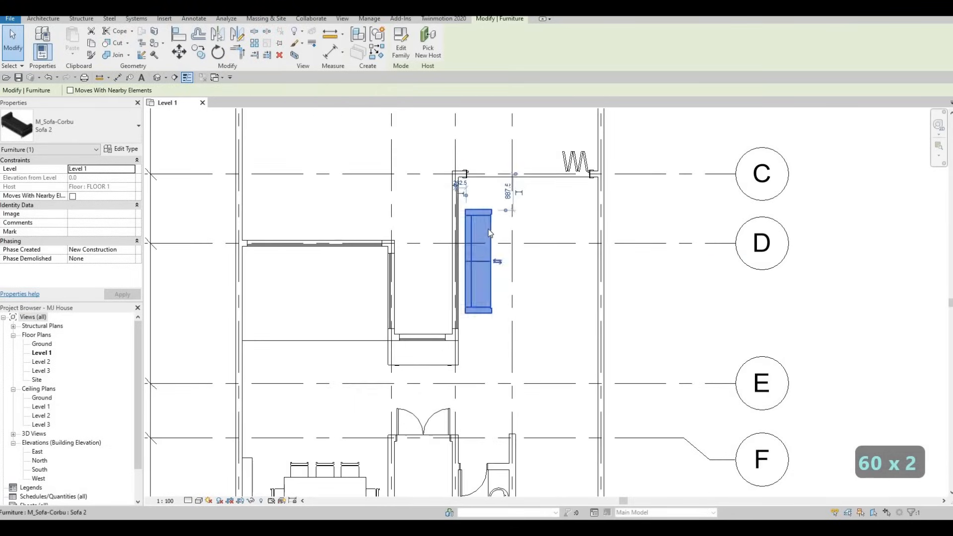
key(Escape)
click(488, 232)
key(Left)
key(Left)
key(Left)
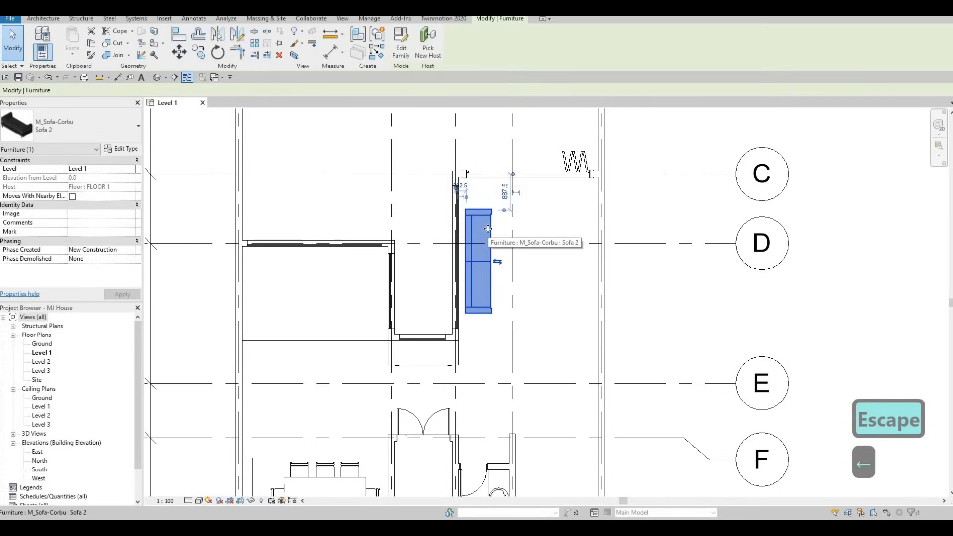
key(Up)
key(Up)
key(Up)
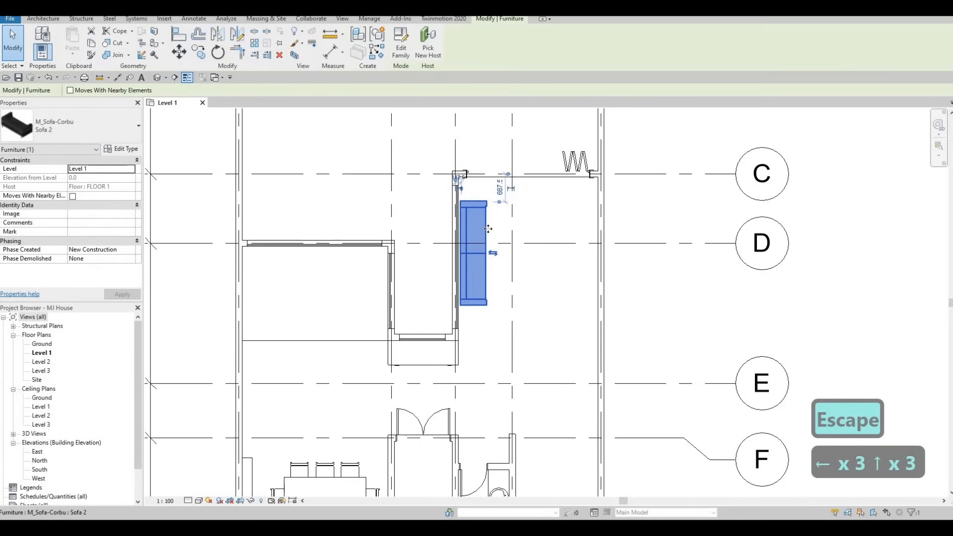
key(Up)
key(Up)
key(Down)
key(Escape)
key(Escape)
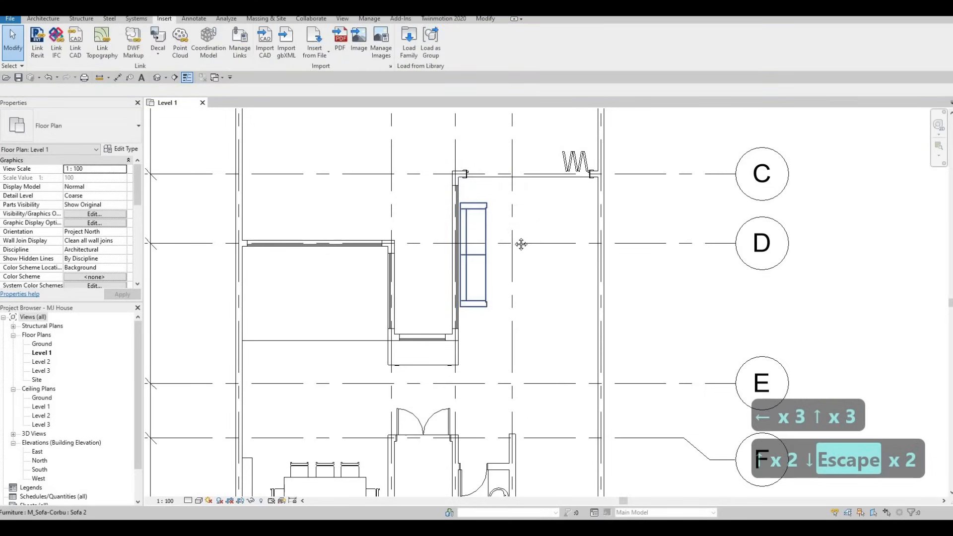
key(Escape)
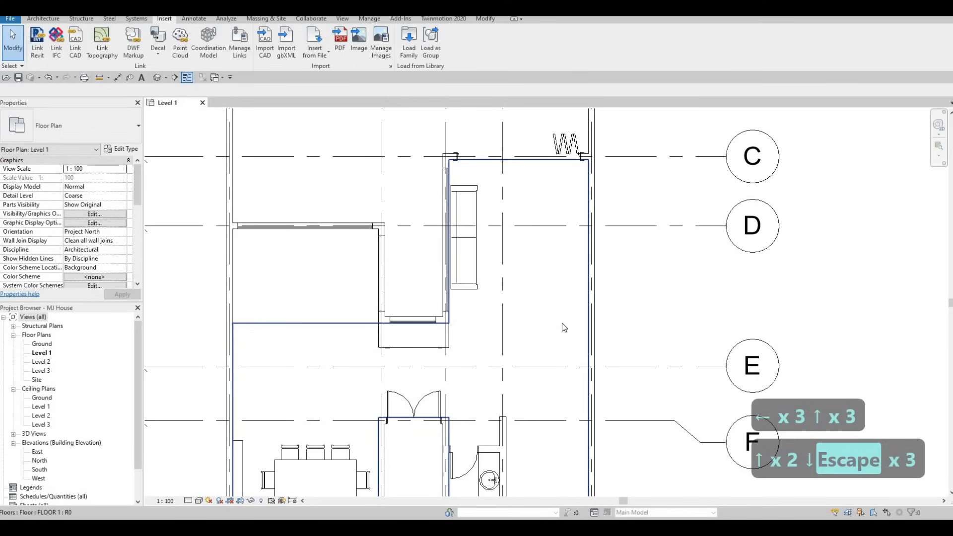
key(Escape)
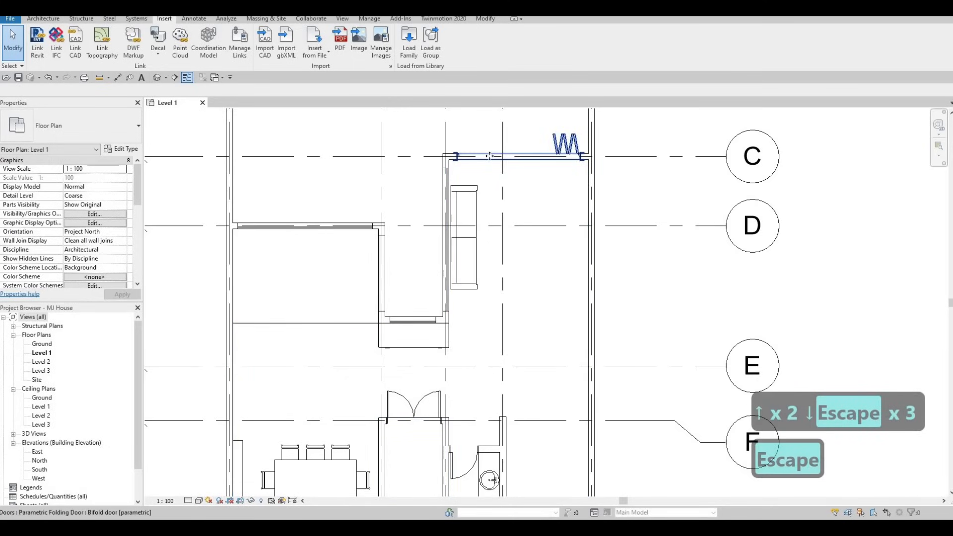
click(490, 157)
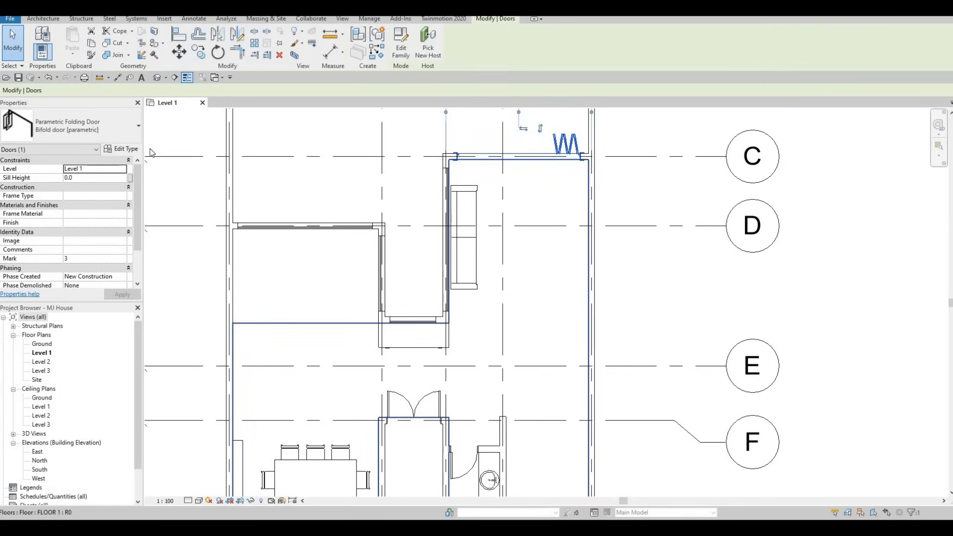
- Change the bifold door type's Width from 3000 to 2600
click(121, 151)
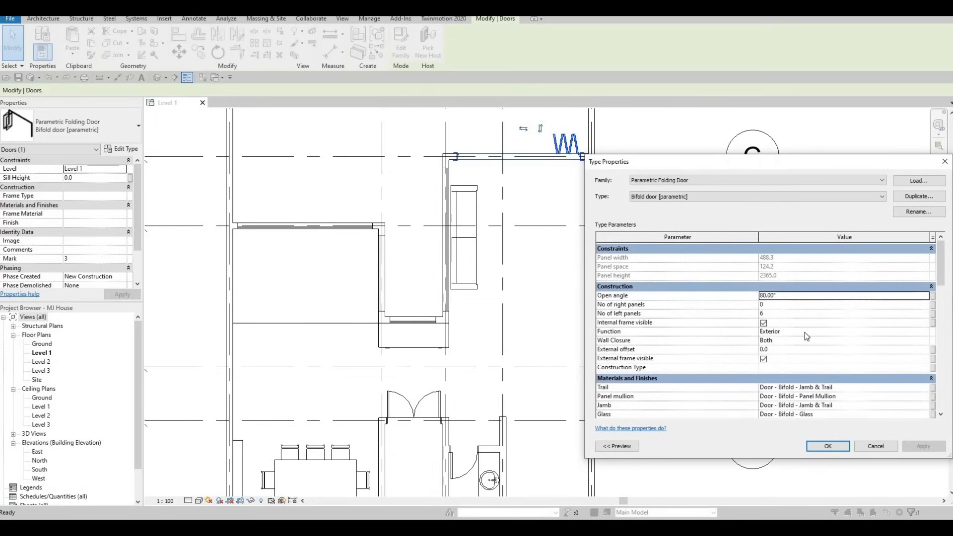
scroll(806, 345, down, 2)
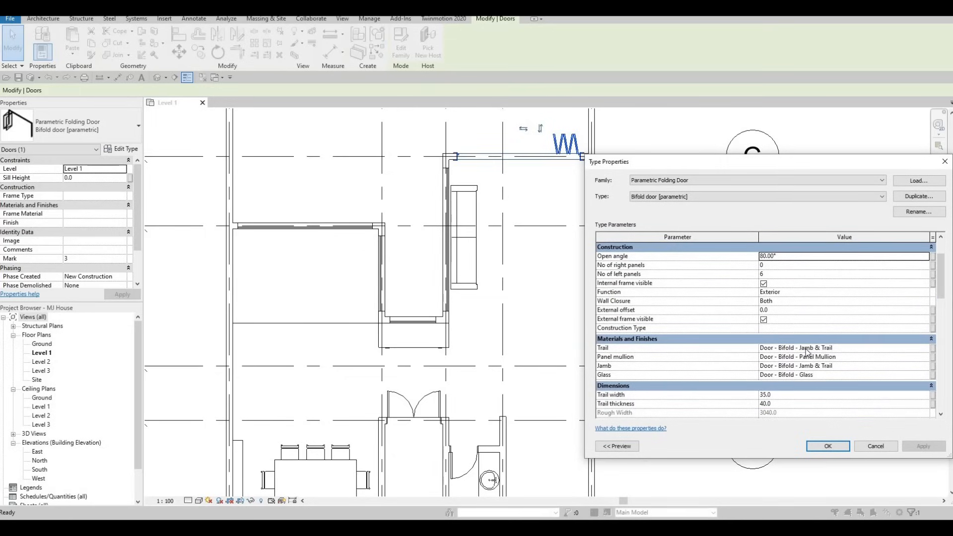
scroll(805, 353, down, 5)
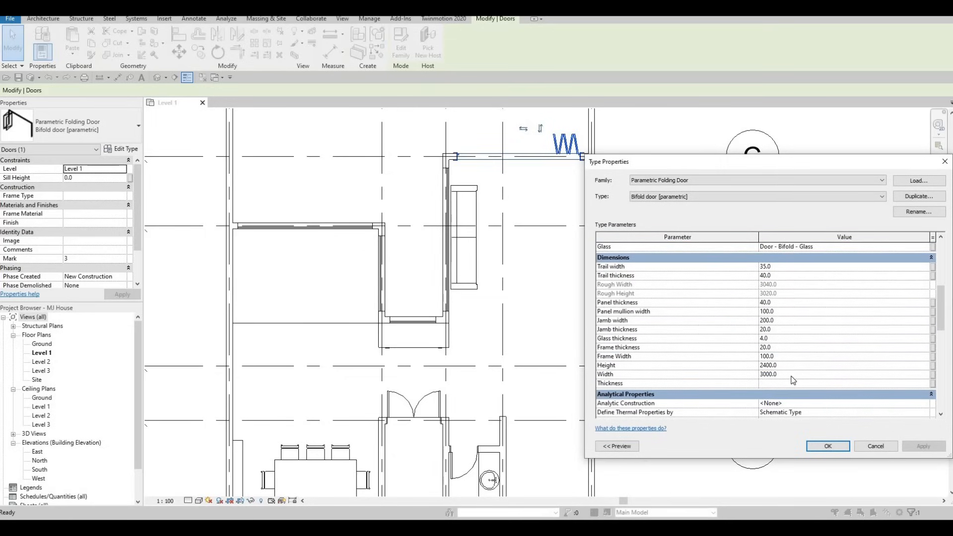
click(792, 376)
text(2600)
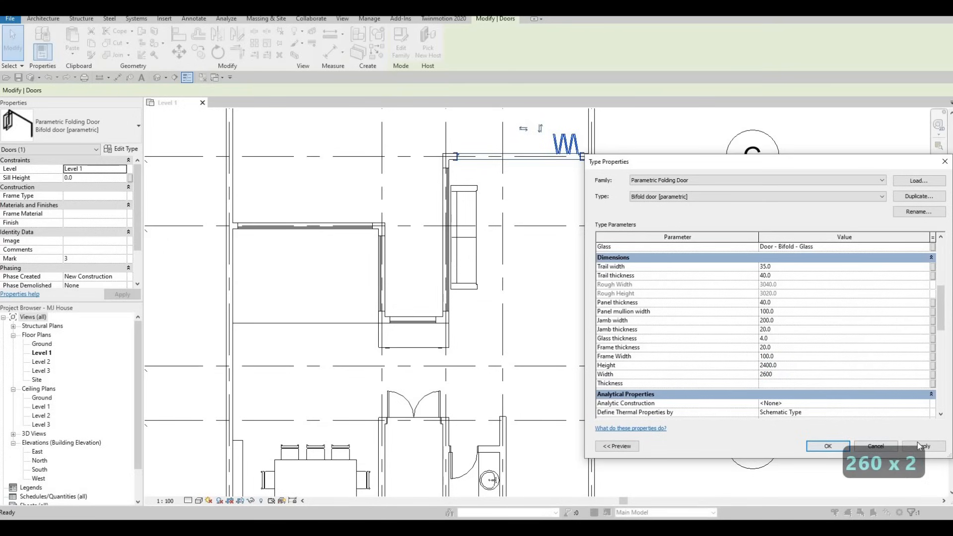
click(917, 441)
click(828, 446)
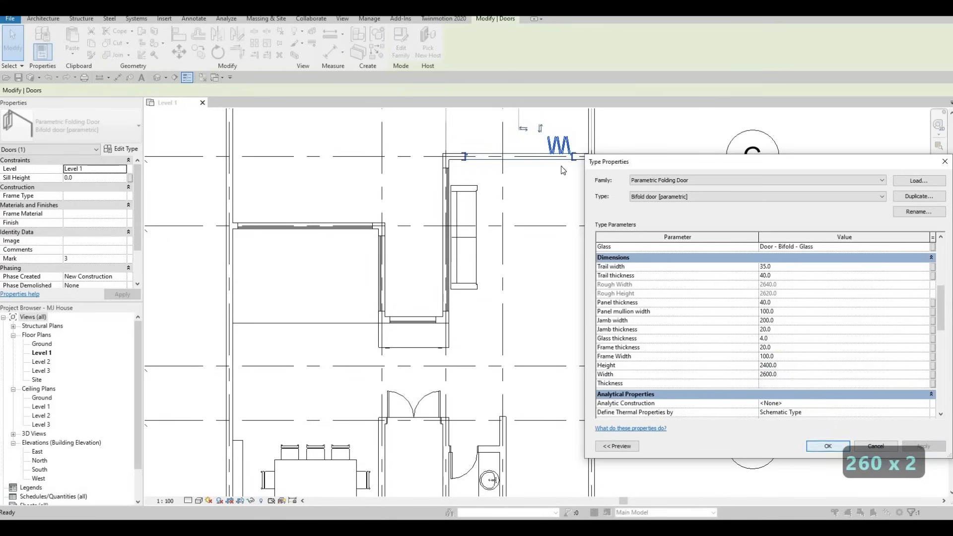
- Nudge the bifold door slightly left along the top wall above Sofa 2
key(Escape)
click(564, 152)
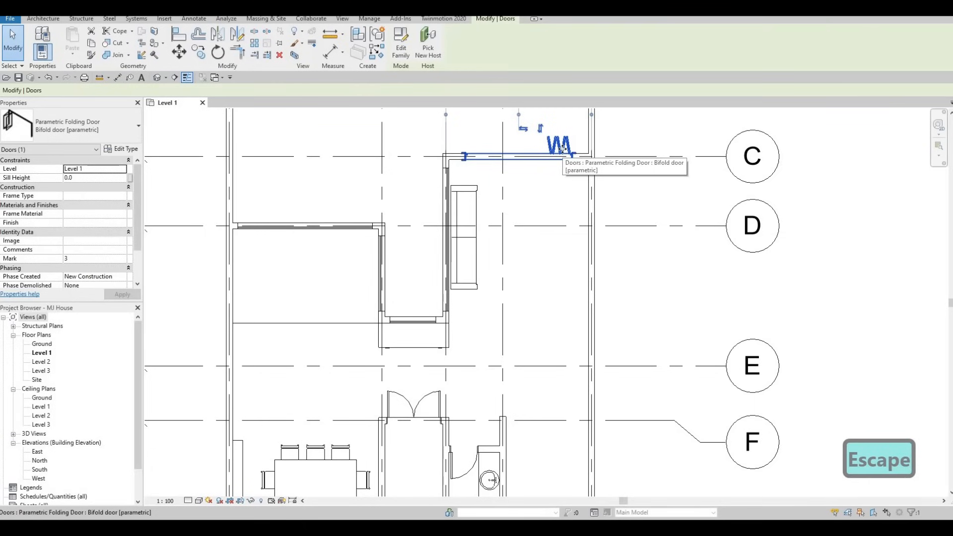
key(Left)
key(Left)
key(Left)
key(Right)
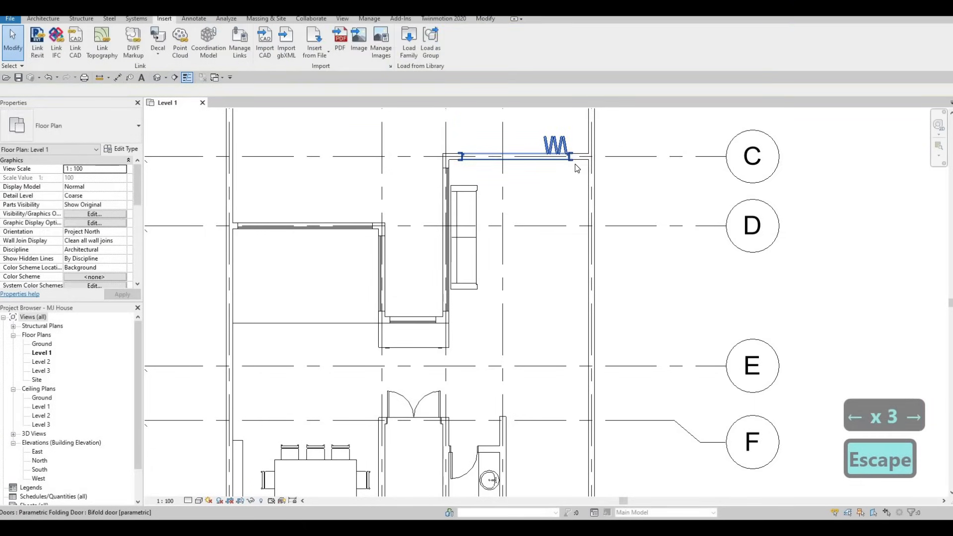
key(Escape)
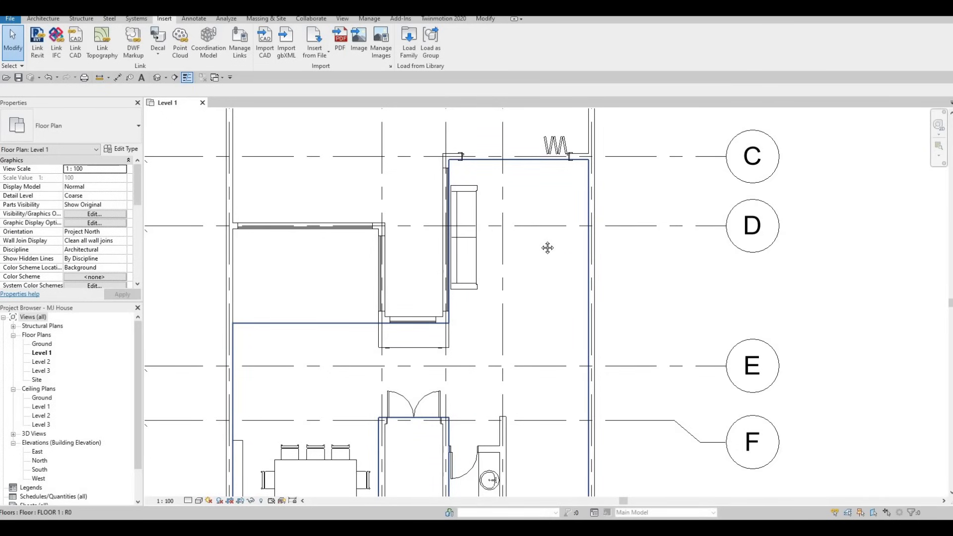
middle_drag(547, 248, 545, 239)
key(Escape)
middle_drag(472, 197, 477, 172)
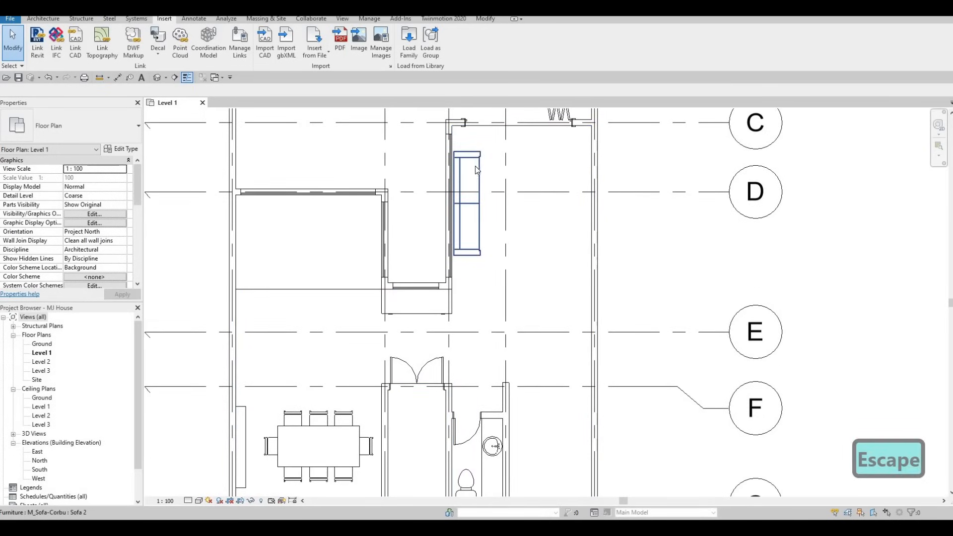
- Nudge Sofa 2 a little to the right and recentre the plan on the living room
key(Escape)
click(478, 166)
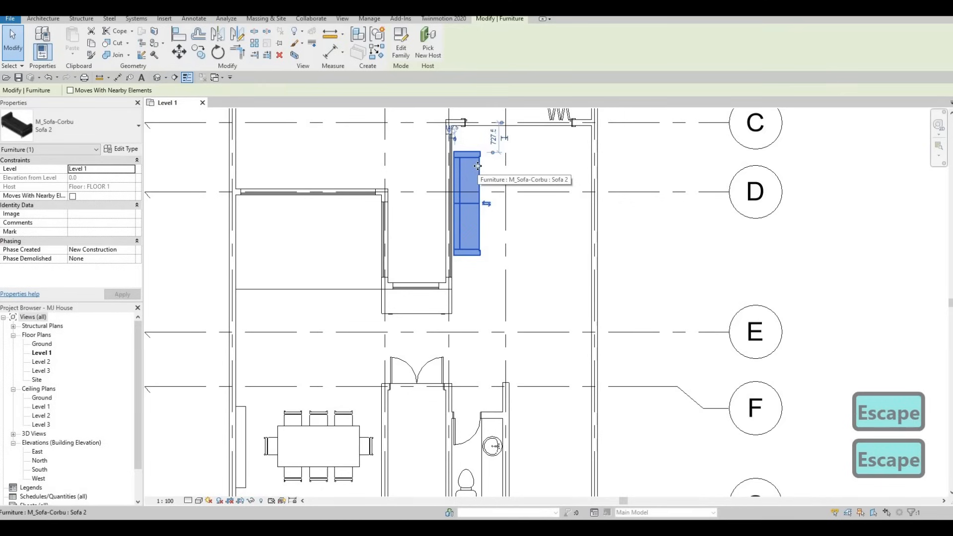
key(Right)
key(Right)
key(Right)
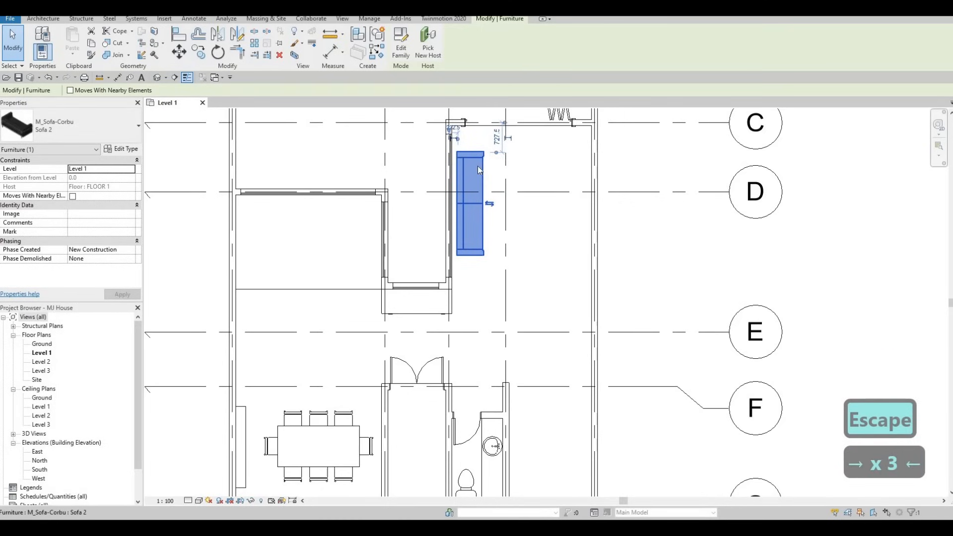
key(Escape)
key(Escape)
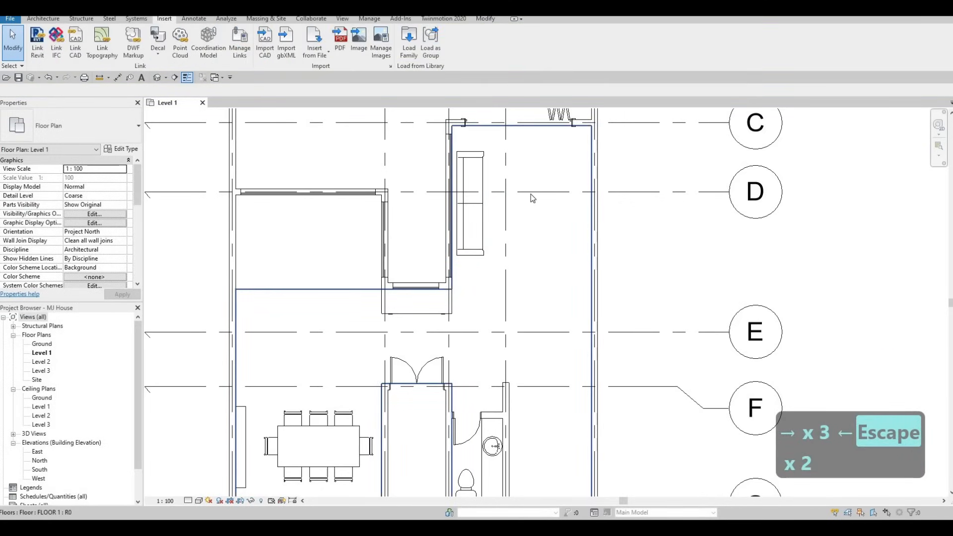
middle_drag(509, 216, 490, 236)
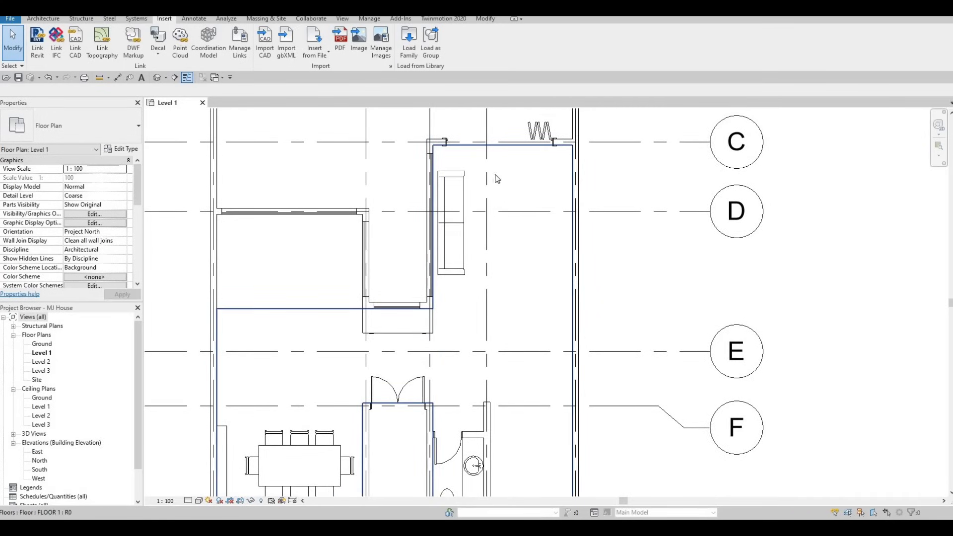
click(407, 43)
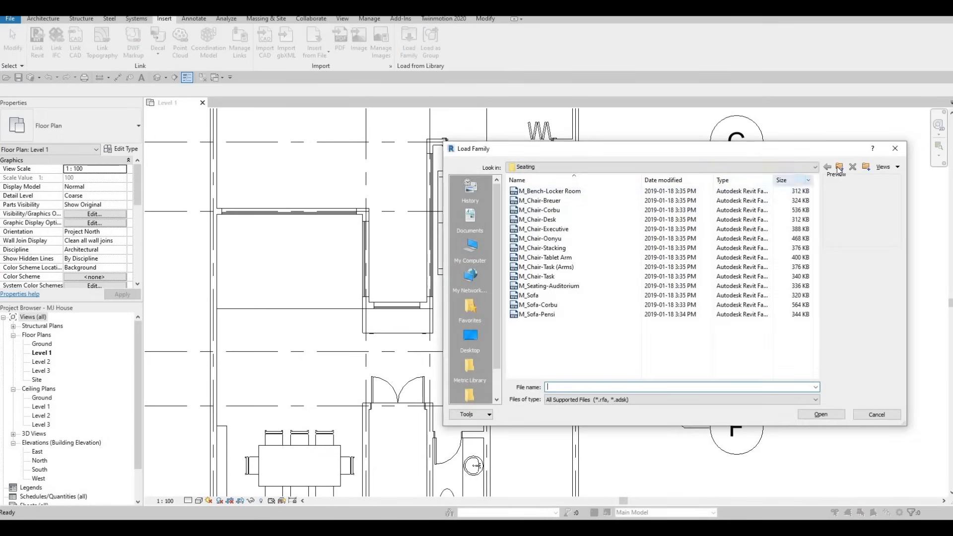
- Load the M_Table-Coffee family from the Furniture > Tables folder
click(840, 167)
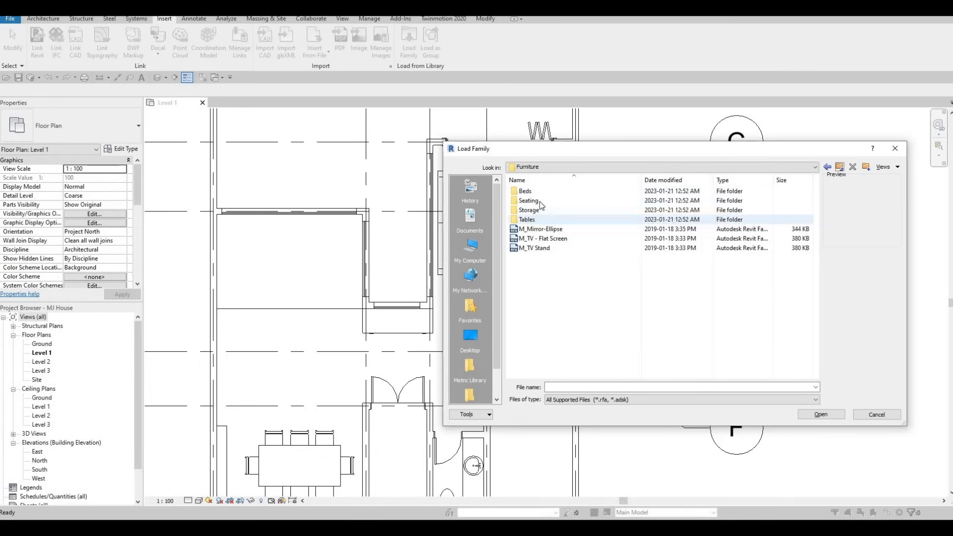
double_click(534, 220)
click(539, 203)
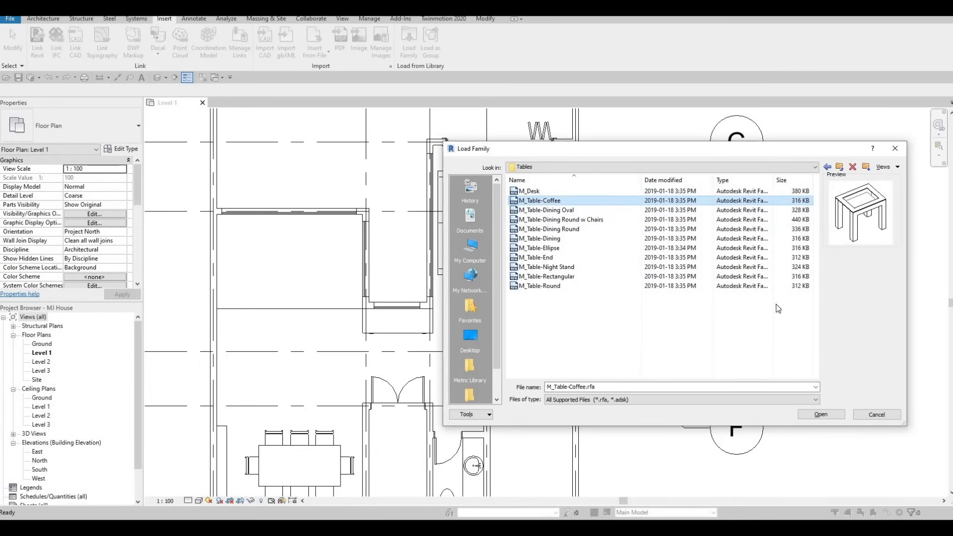
click(824, 412)
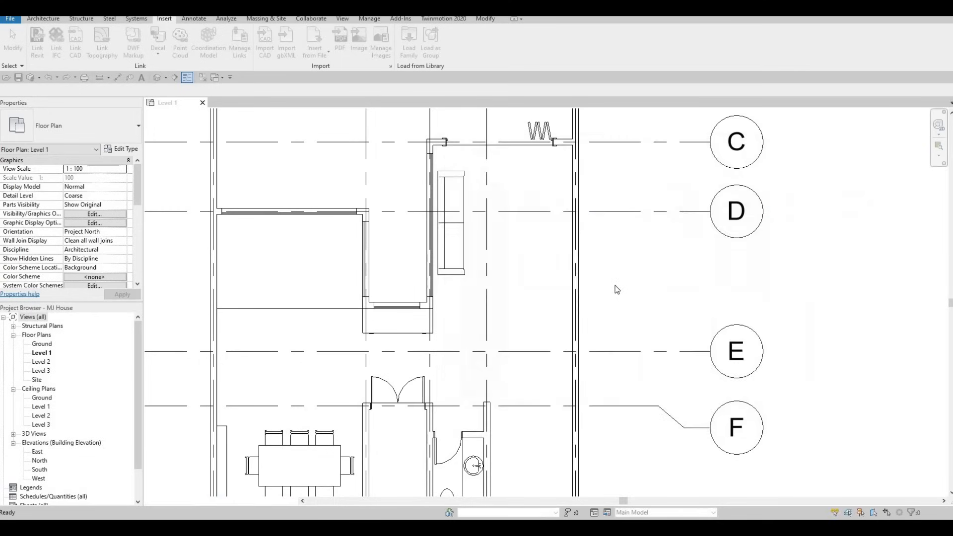
- Place a coffee table with CM to the right of Sofa 2
key(c)
key(m)
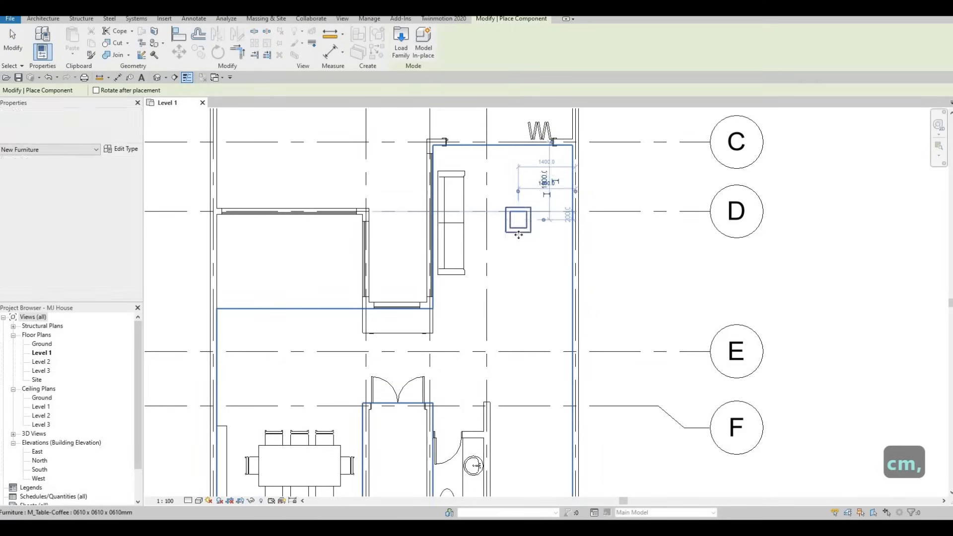
click(522, 237)
key(Escape)
key(Escape)
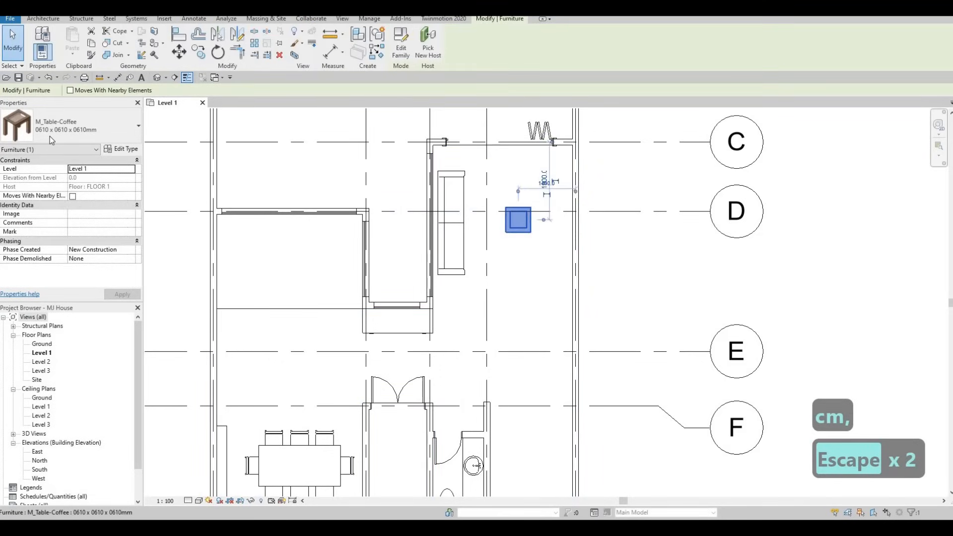
- Switch the table to type 0915 x 1830 x 0457mm and rotate it 90 degrees
click(50, 136)
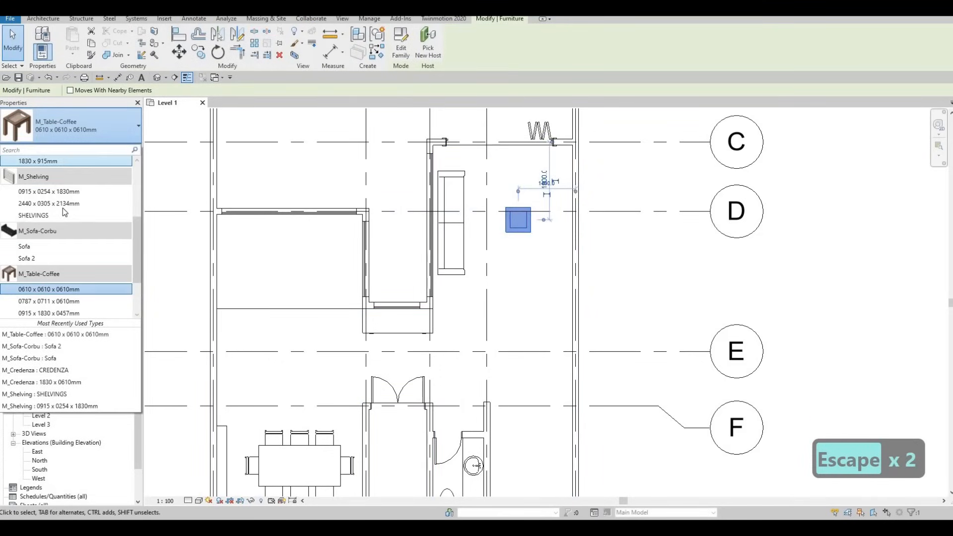
scroll(80, 231, up, 3)
scroll(82, 278, down, 4)
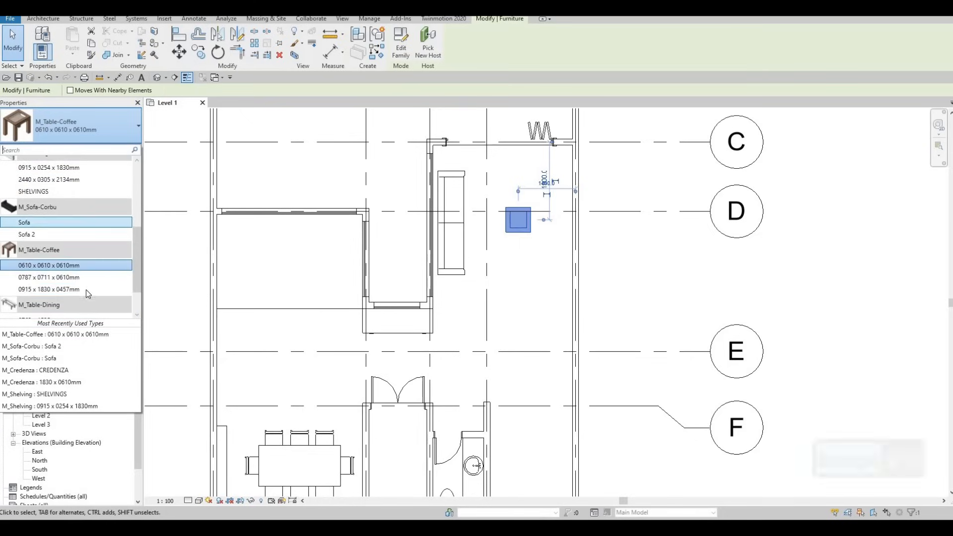
click(64, 290)
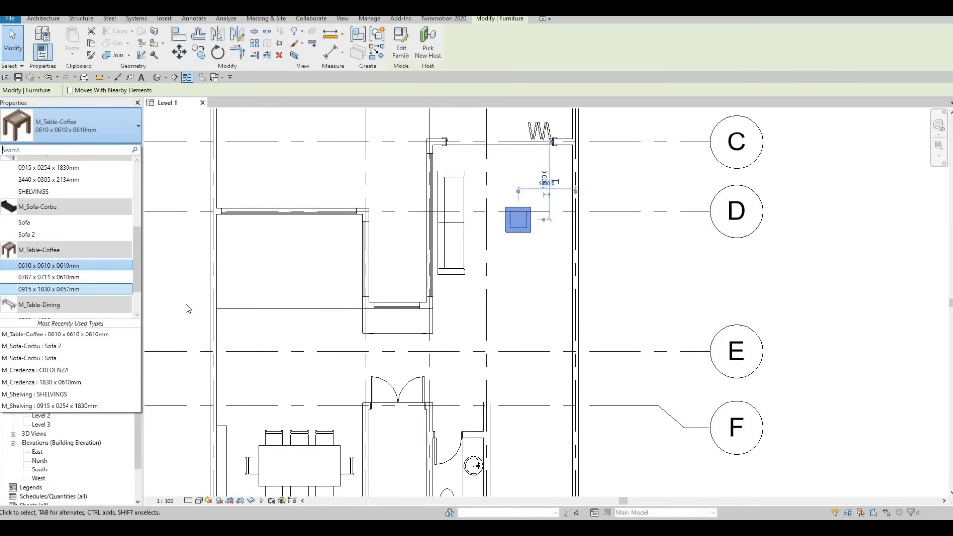
key(space)
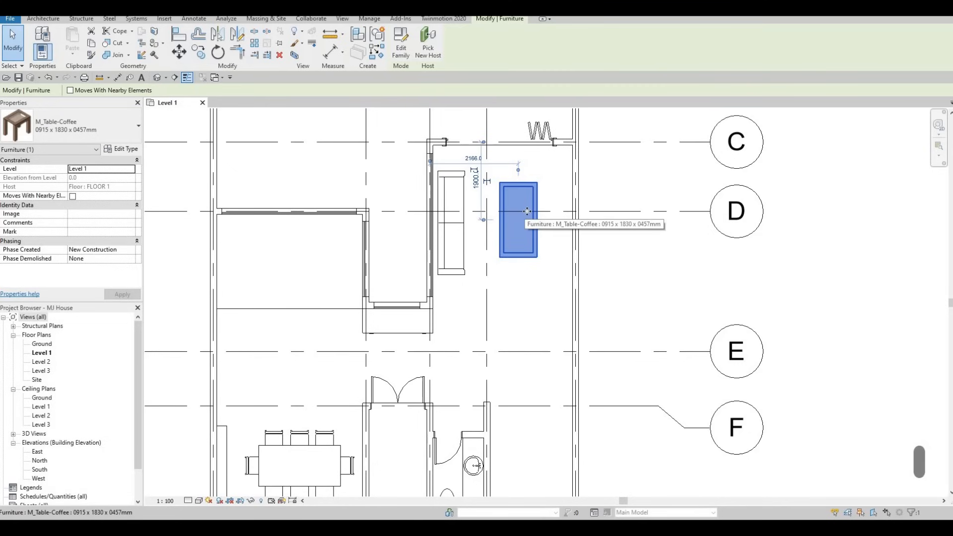
- Duplicate the table type as 'coffee table' with Width 800
click(127, 149)
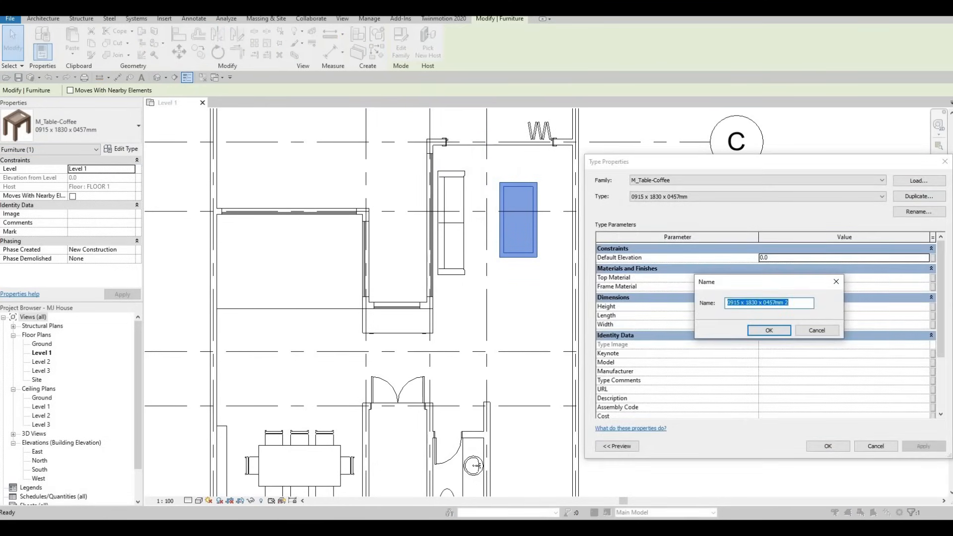
text(coffee)
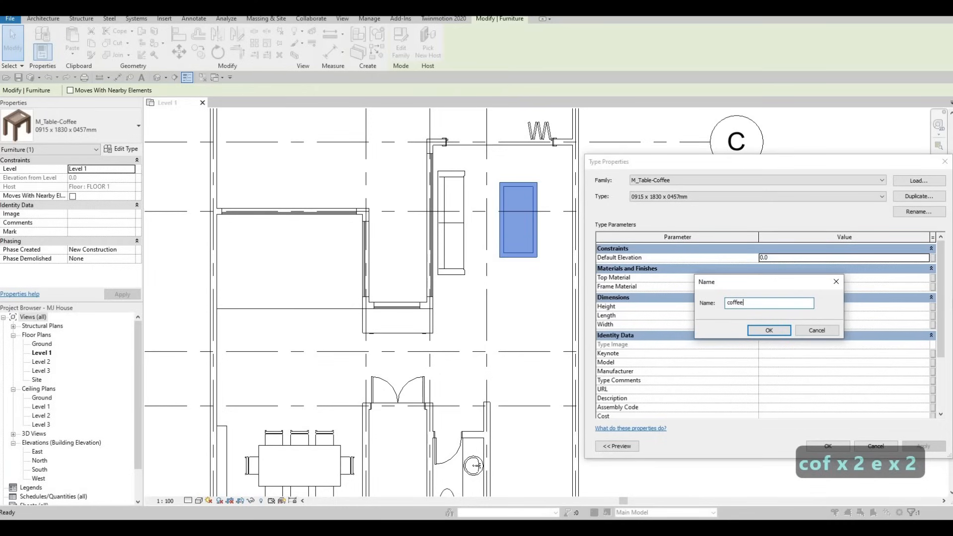
text( table)
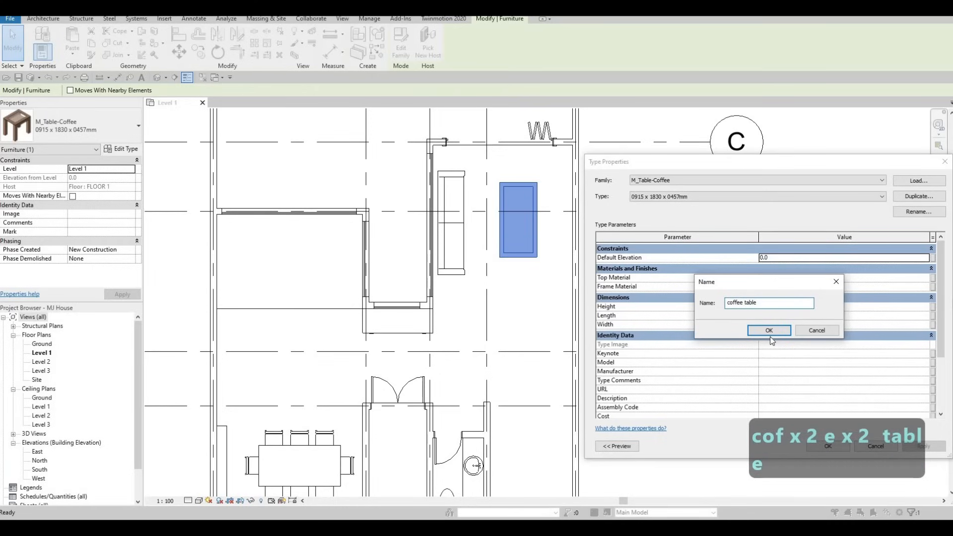
click(769, 333)
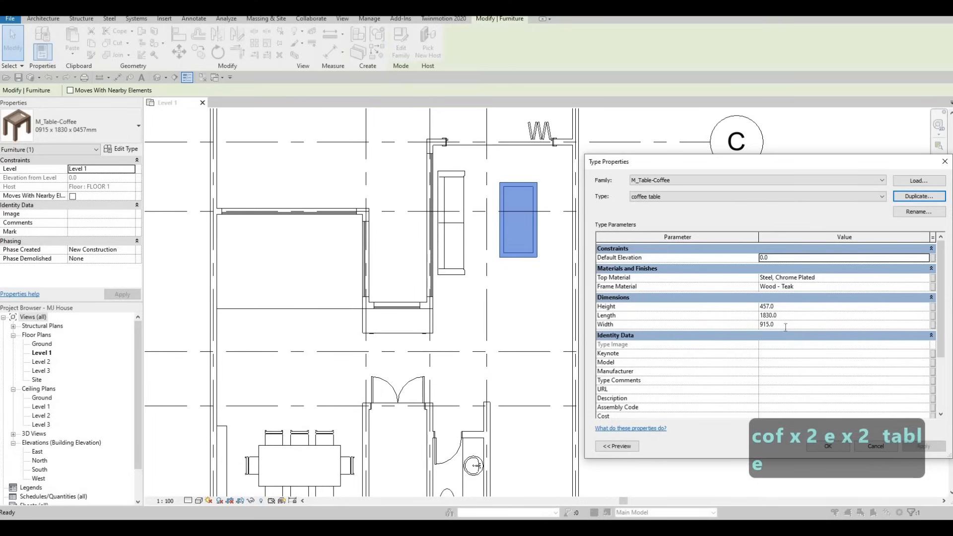
click(870, 327)
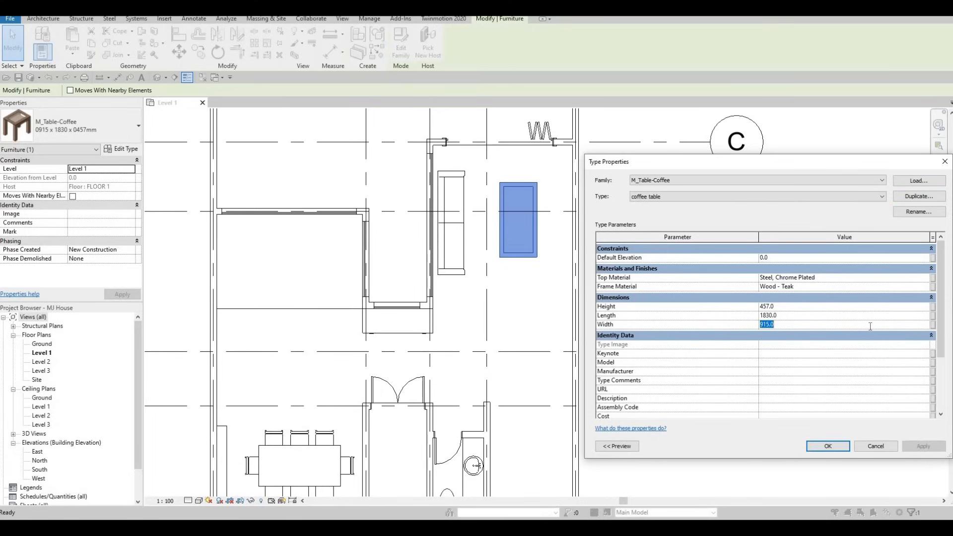
text(800)
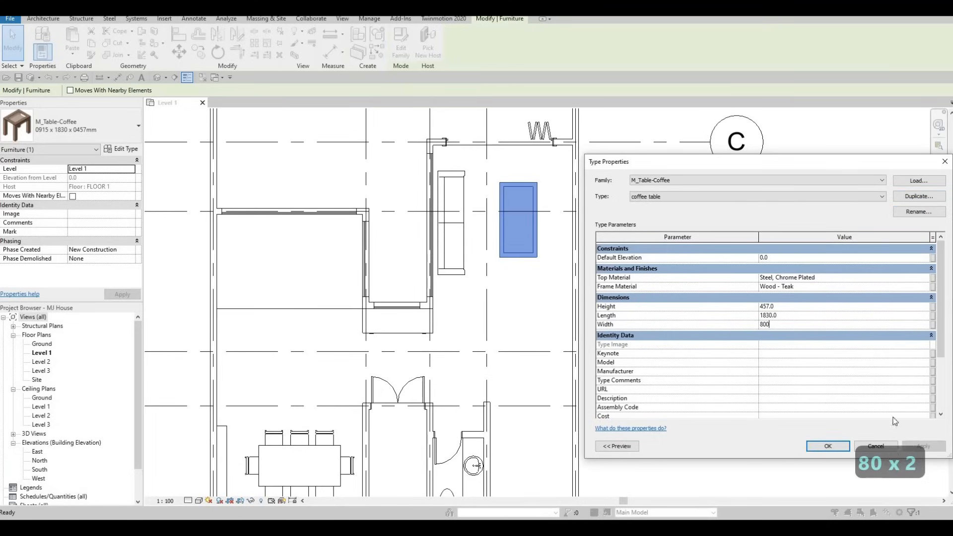
click(841, 448)
key(Escape)
key(Escape)
scroll(508, 207, up, 1)
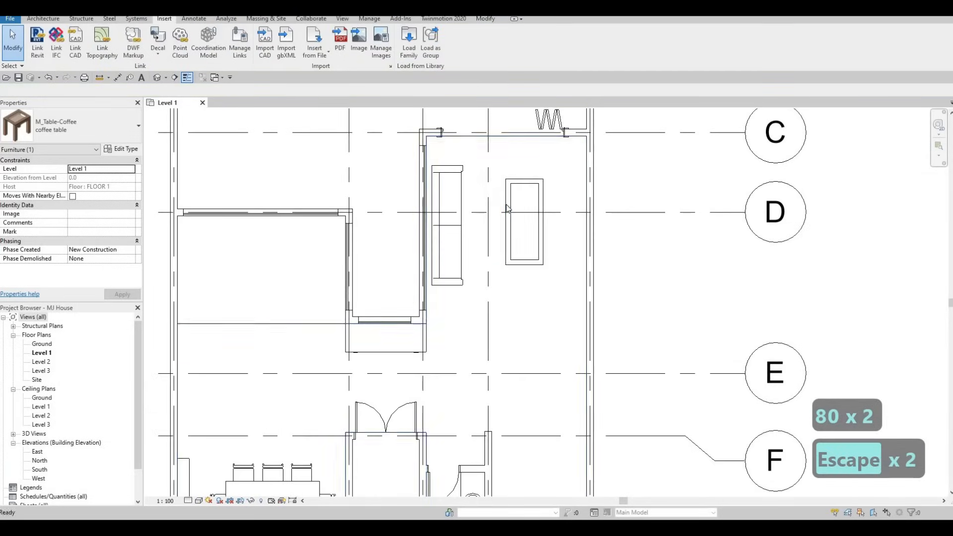
- Nudge the coffee table slightly down and left toward Sofa 2, then frame grids C to G
click(506, 206)
key(Return)
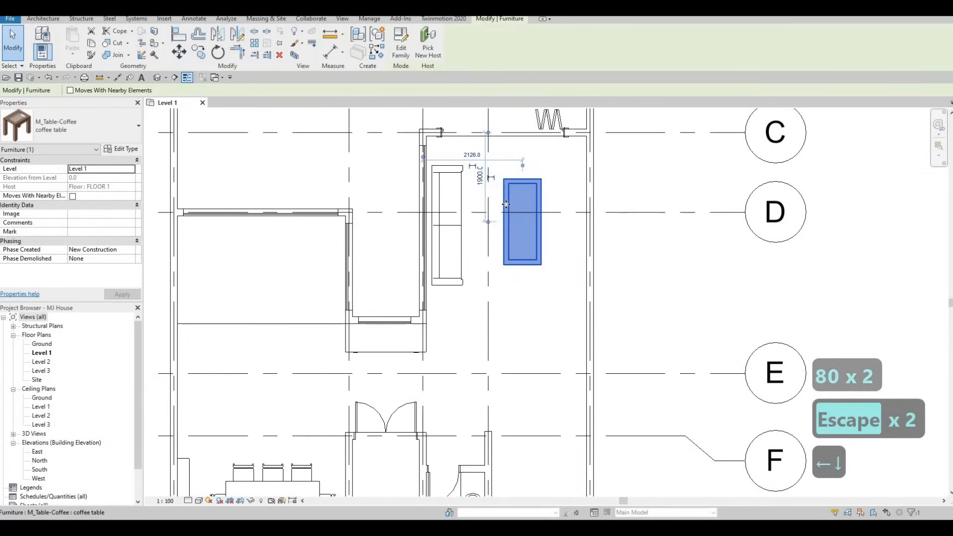
key(Down)
key(Left)
key(Left)
key(Left)
key(Left)
key(Left)
key(Left)
key(Left)
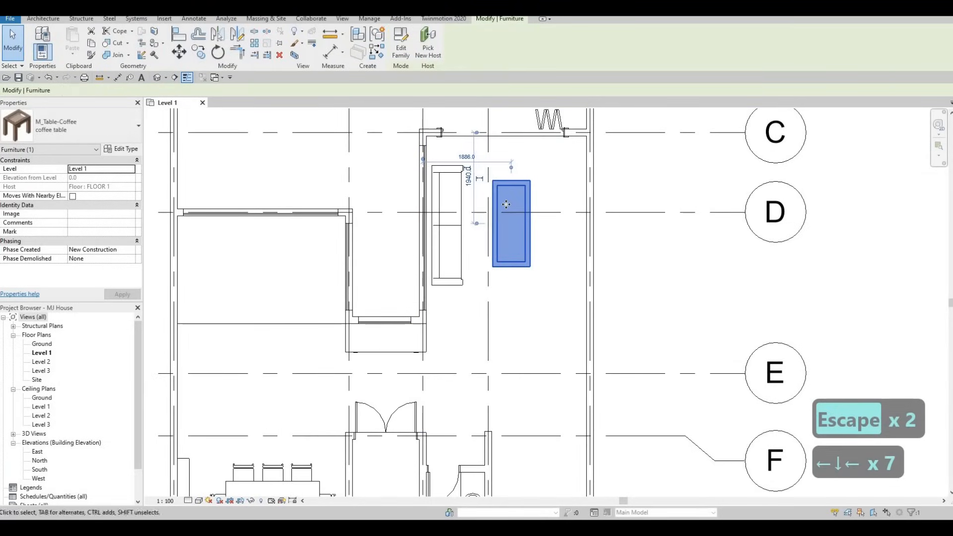
key(Right)
key(Left)
key(Escape)
key(Escape)
key(Escape)
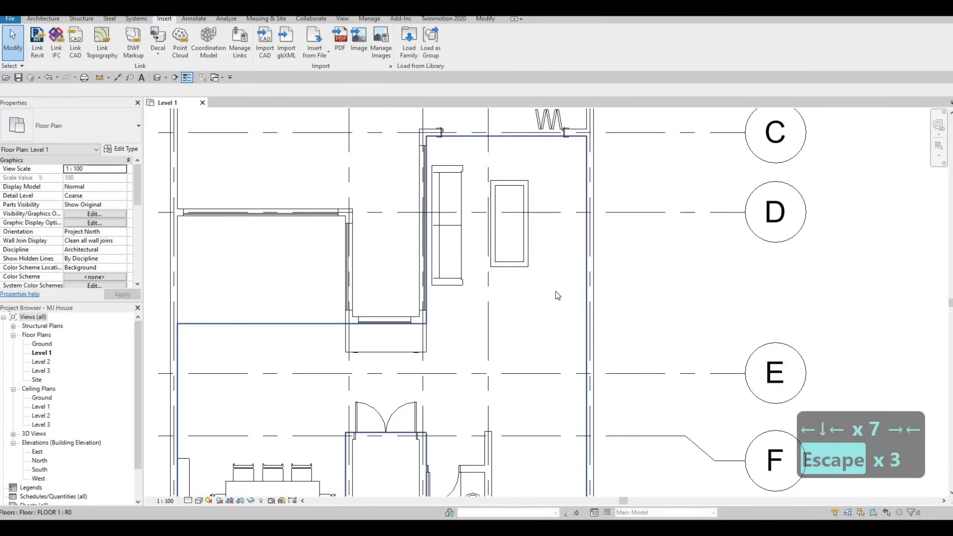
scroll(544, 237, down, 2)
key(Escape)
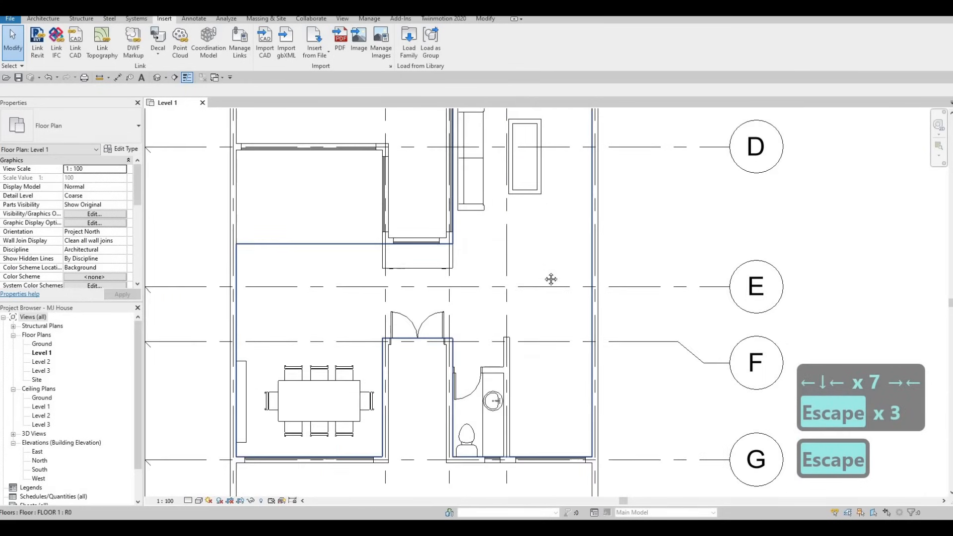
scroll(544, 287, down, 1)
key(Escape)
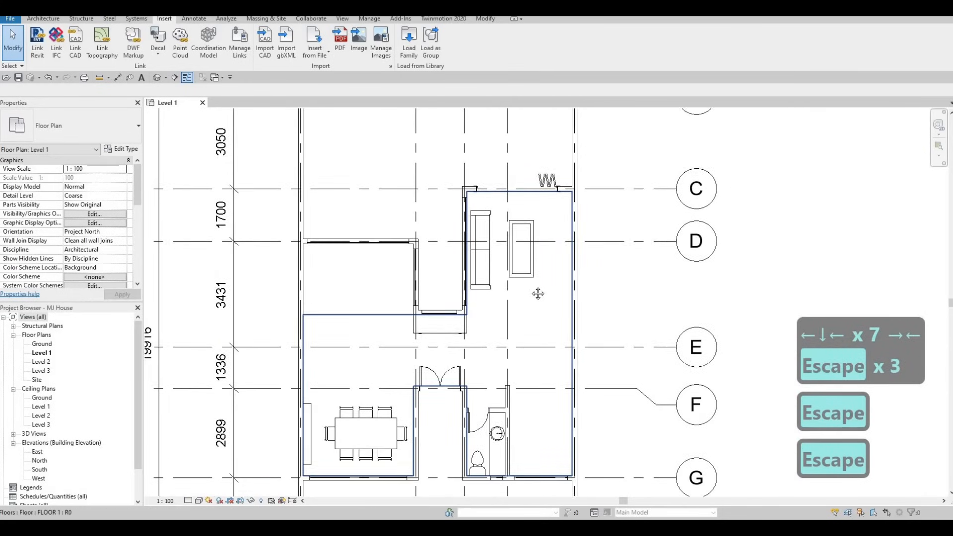
middle_drag(506, 279, 483, 272)
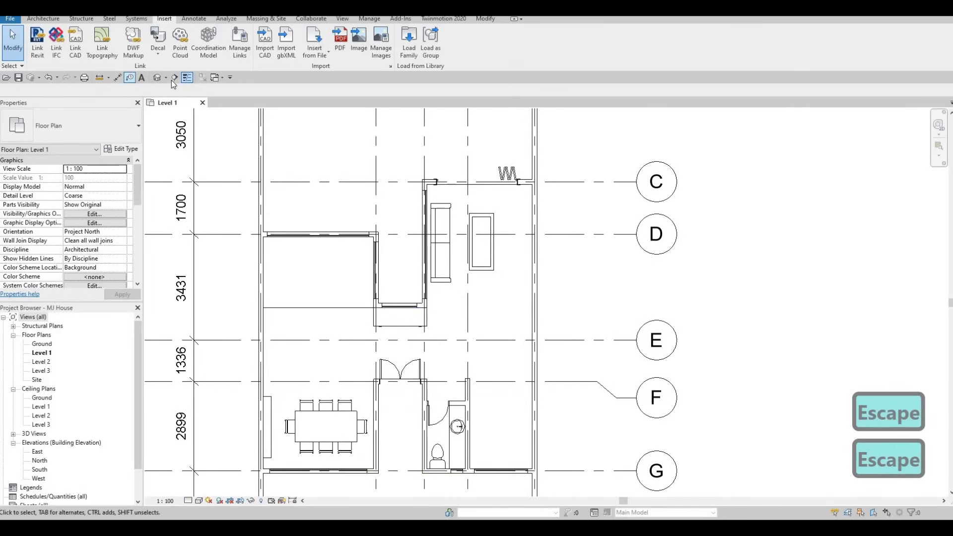
key(Escape)
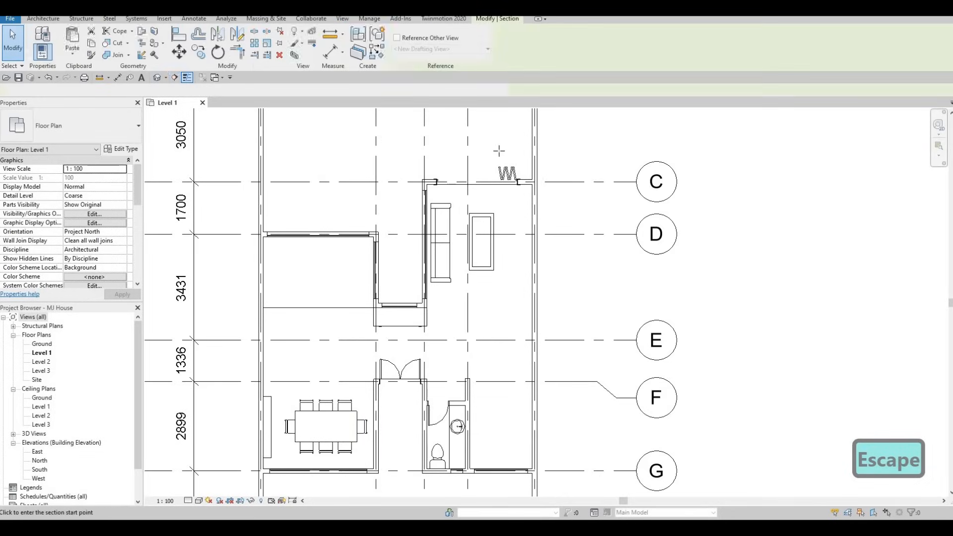
- Draw a section line from above grid C to grid E and nudge it slightly right
click(491, 150)
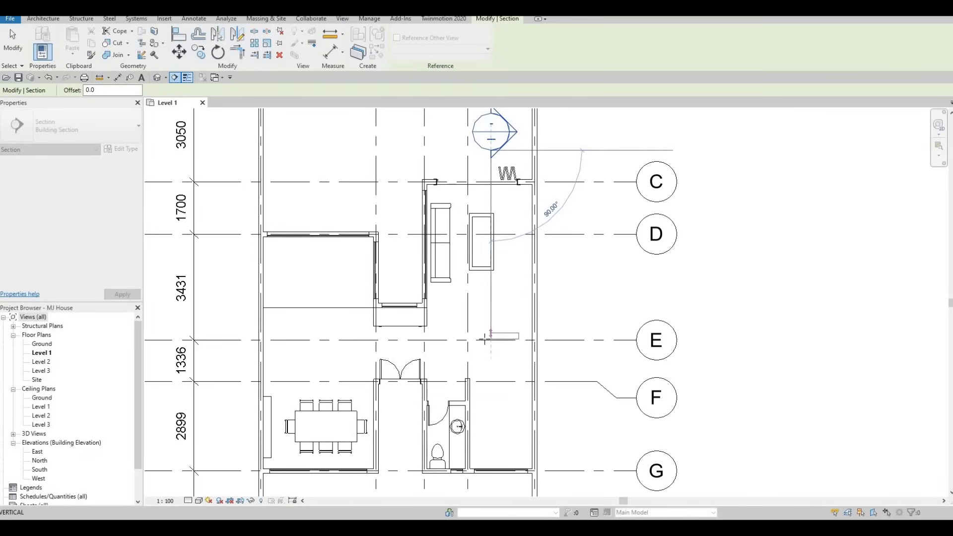
click(527, 301)
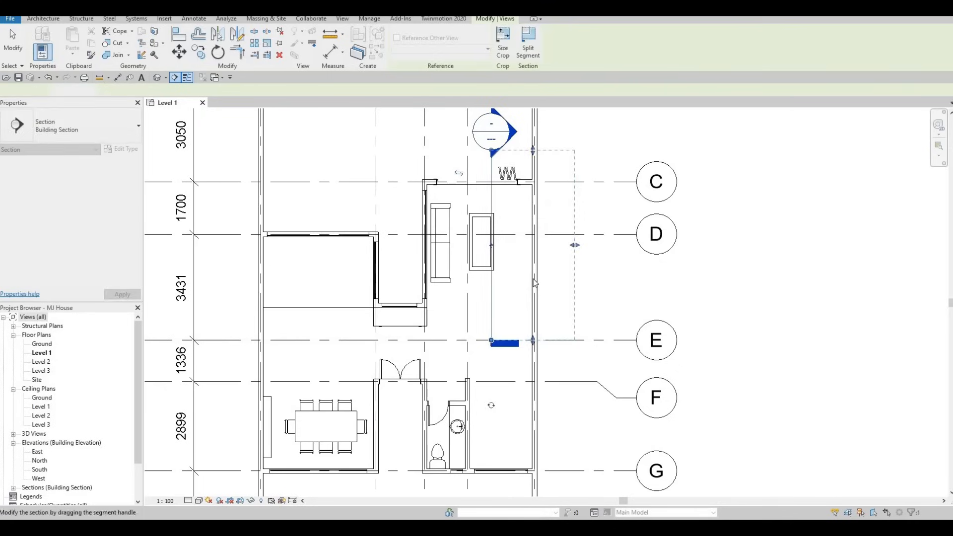
key(Escape)
click(491, 193)
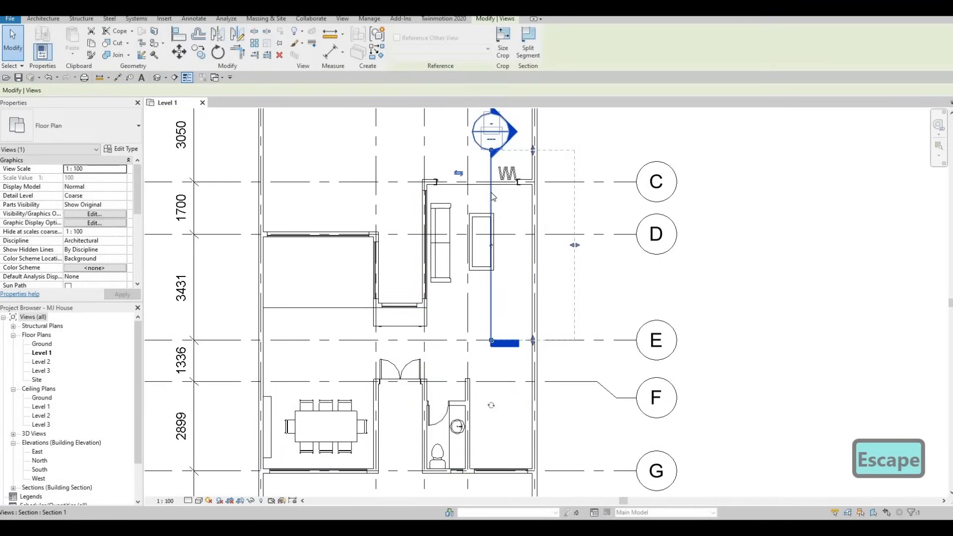
key(Right)
key(Right)
key(Escape)
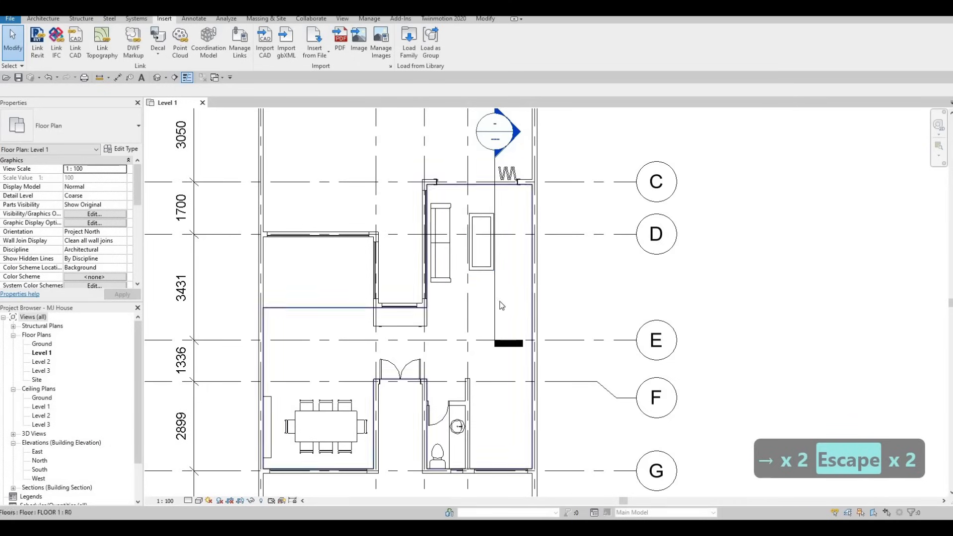
key(Escape)
key(Escape)
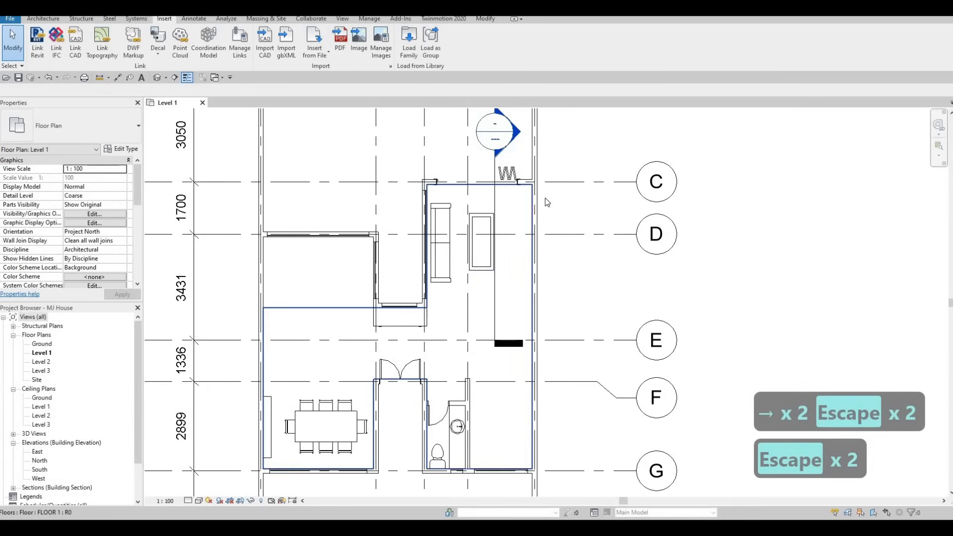
- Trim Section 1's view depth toward the TV wall and open the Section 1 view
click(495, 201)
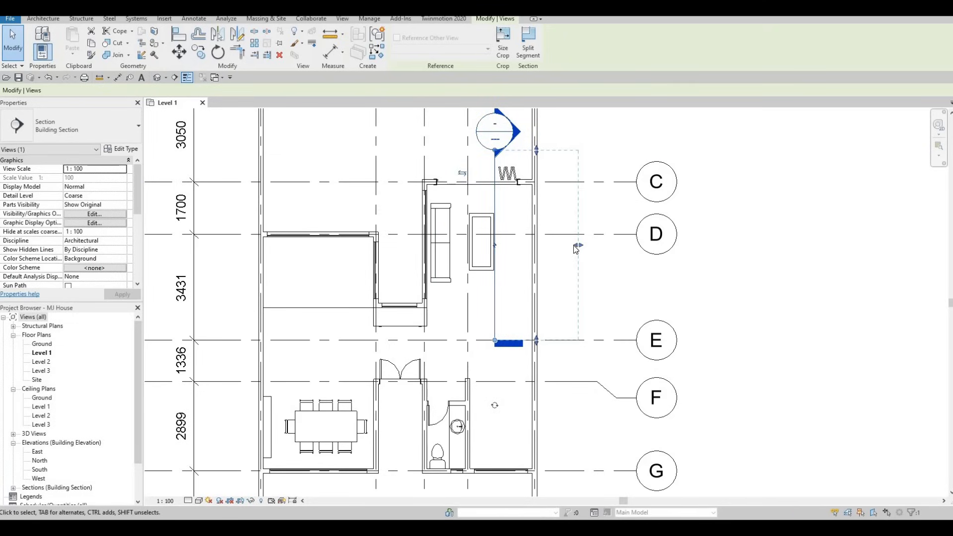
drag(576, 248, 552, 253)
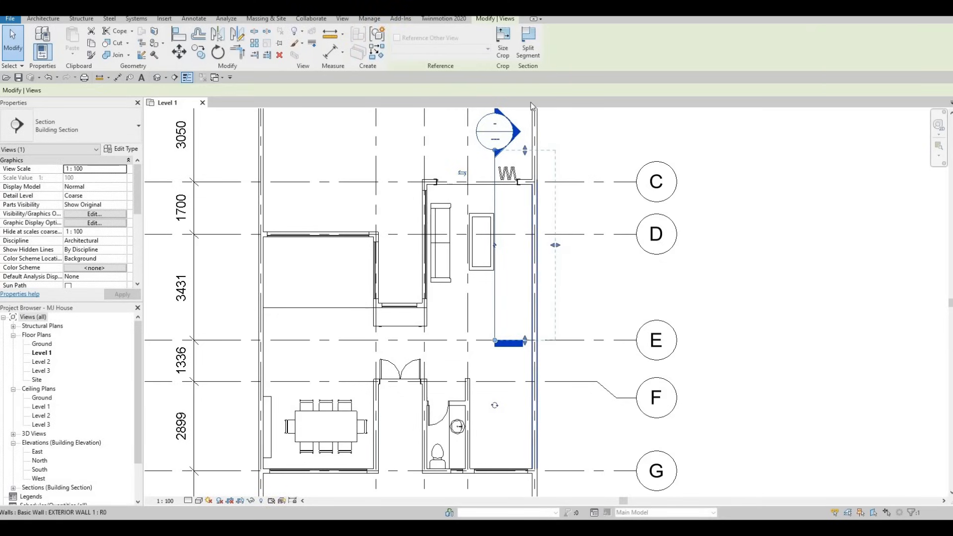
key(Escape)
key(Escape)
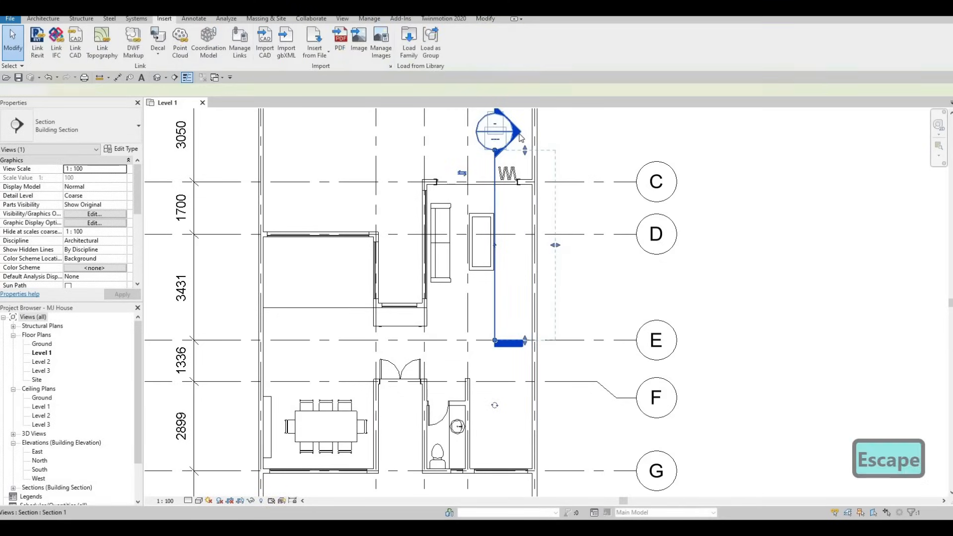
double_click(520, 138)
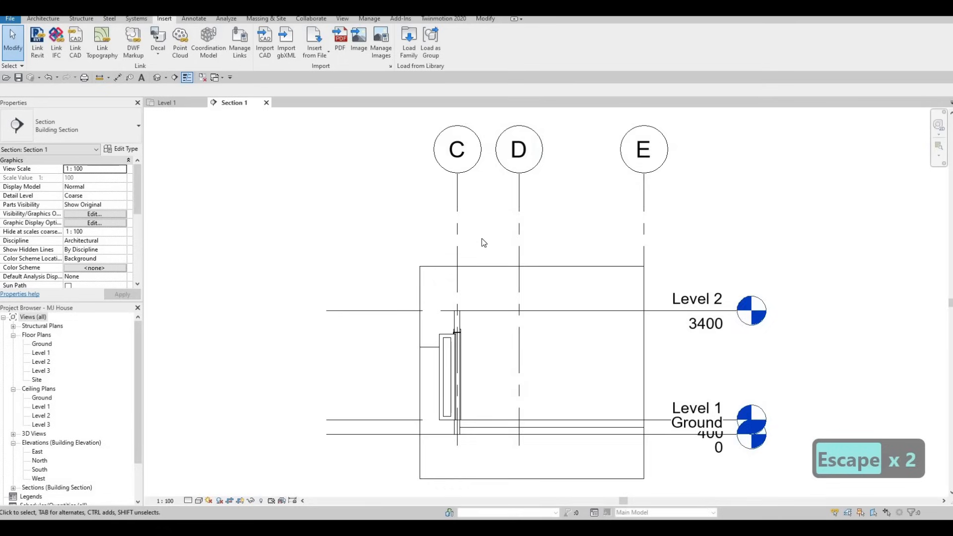
- Zoom in on the TV wall in Section 1, then return to the Level 1 floor plan
scroll(411, 215, up, 3)
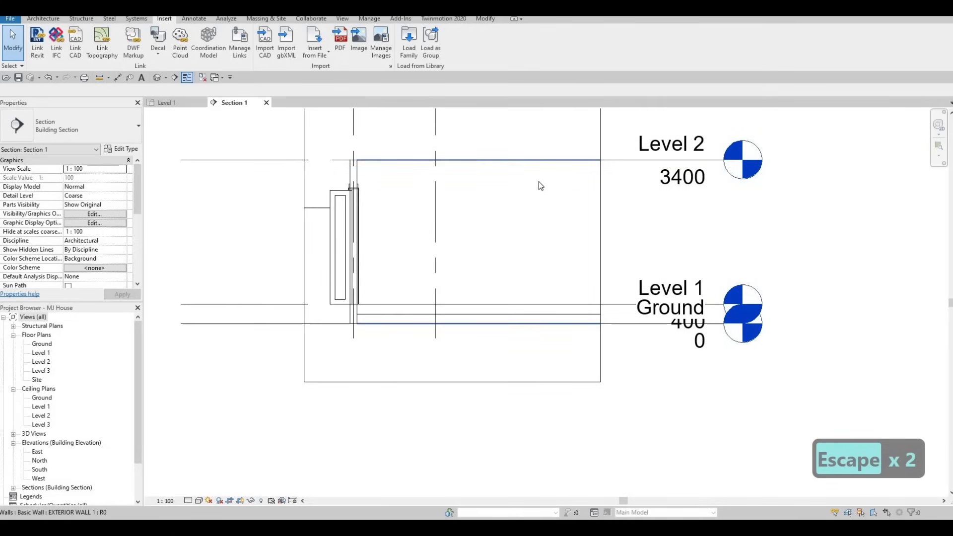
click(186, 105)
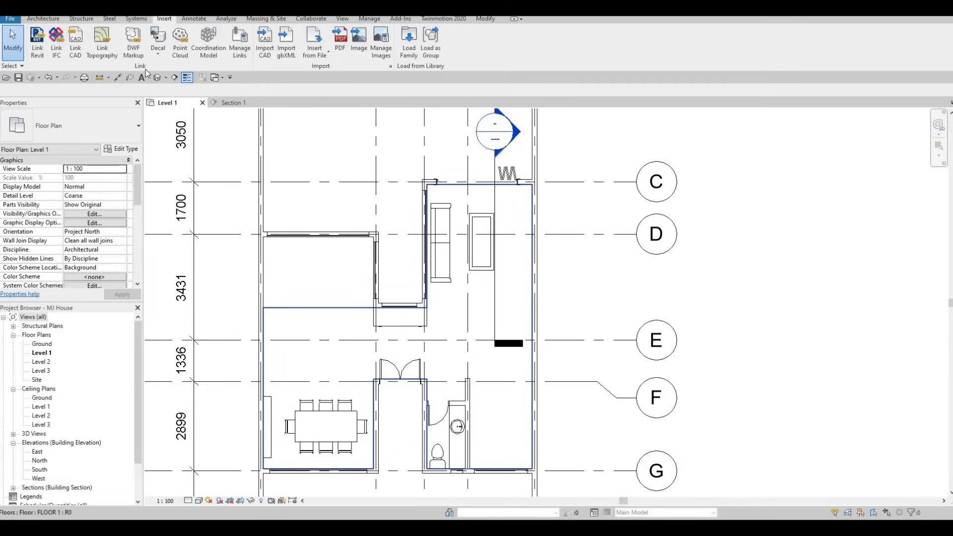
- Check the 3850 span beside the TV wall with a cancelled aligned dimension, then reopen Section 1
click(119, 78)
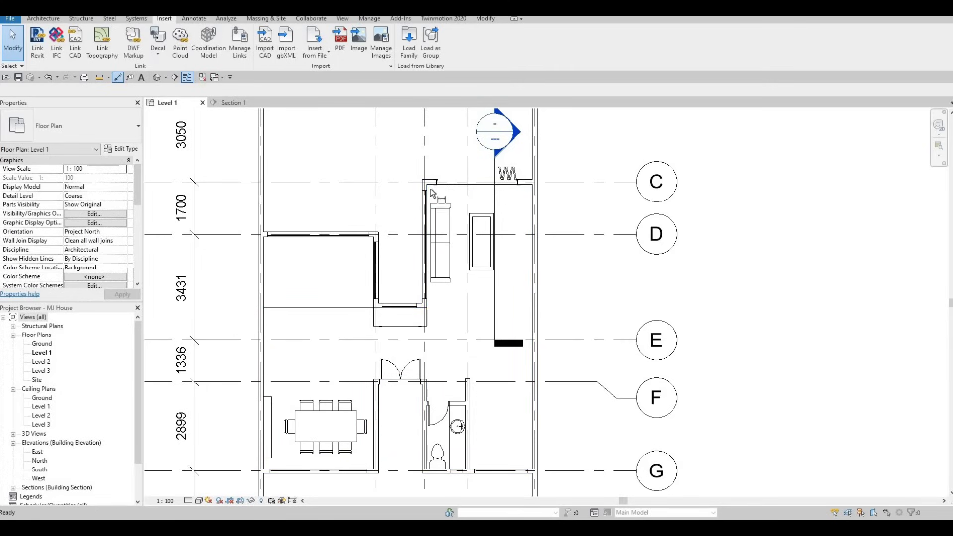
key(Tab)
key(Tab)
key(Tab)
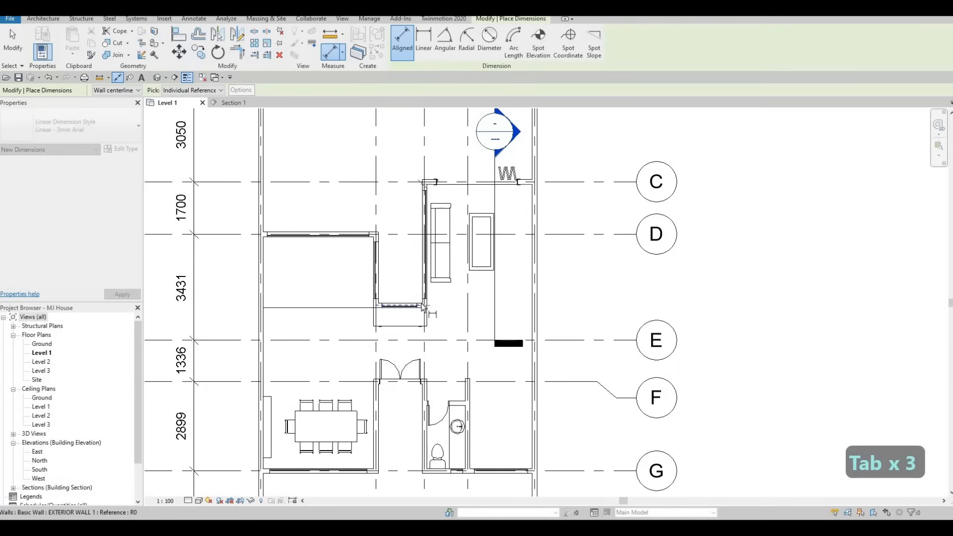
key(Tab)
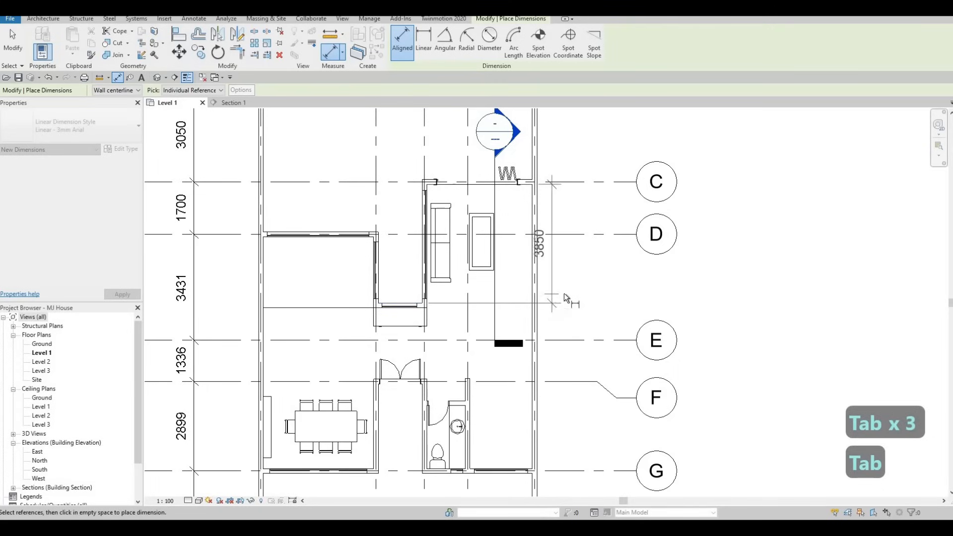
key(Escape)
key(Escape)
key(Escape)
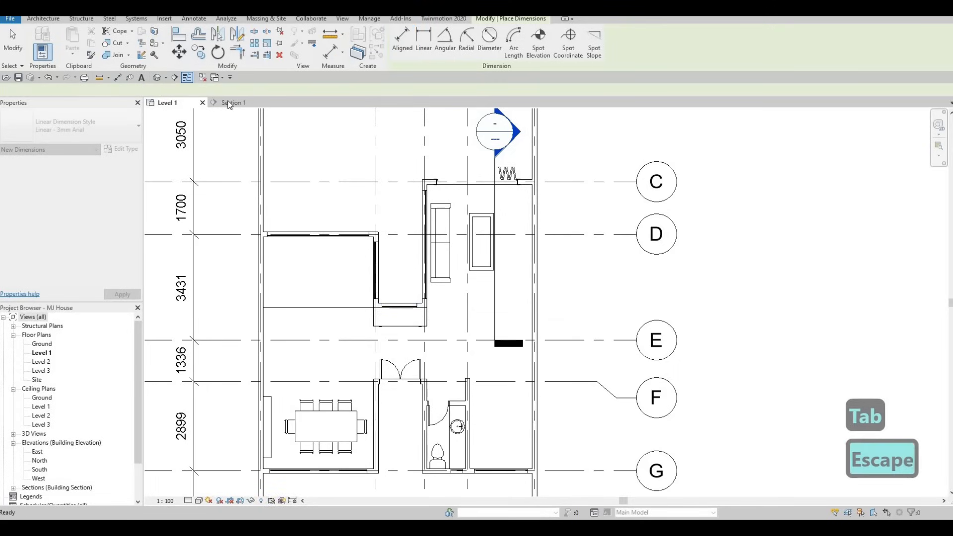
click(233, 103)
- Frame the TV wall and start an in-place Generic Models family named Generic Models 1
scroll(442, 217, up, 3)
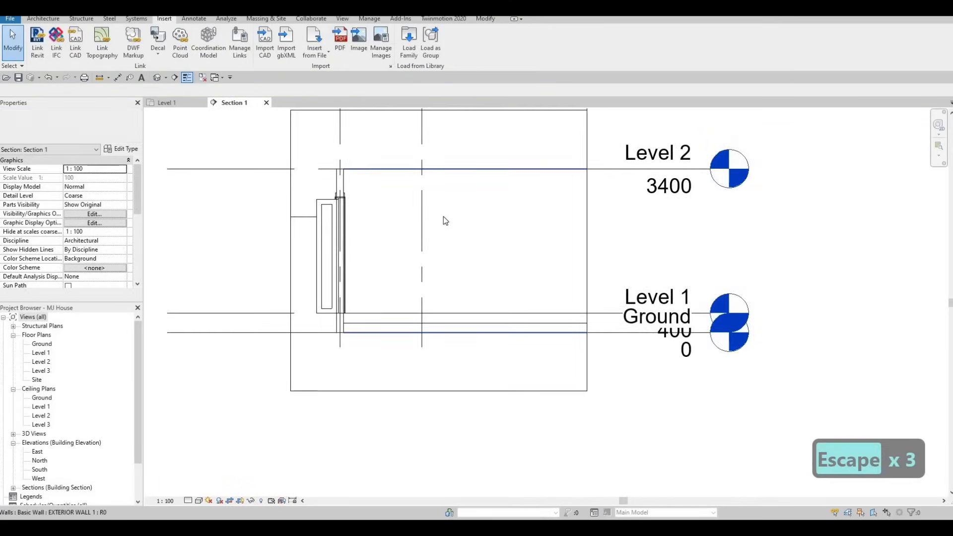
middle_drag(474, 232, 464, 232)
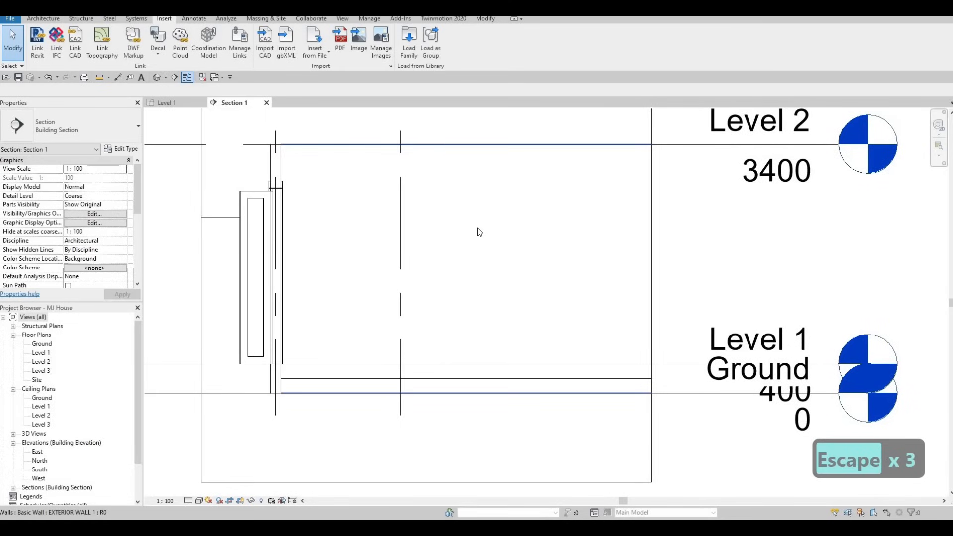
click(43, 19)
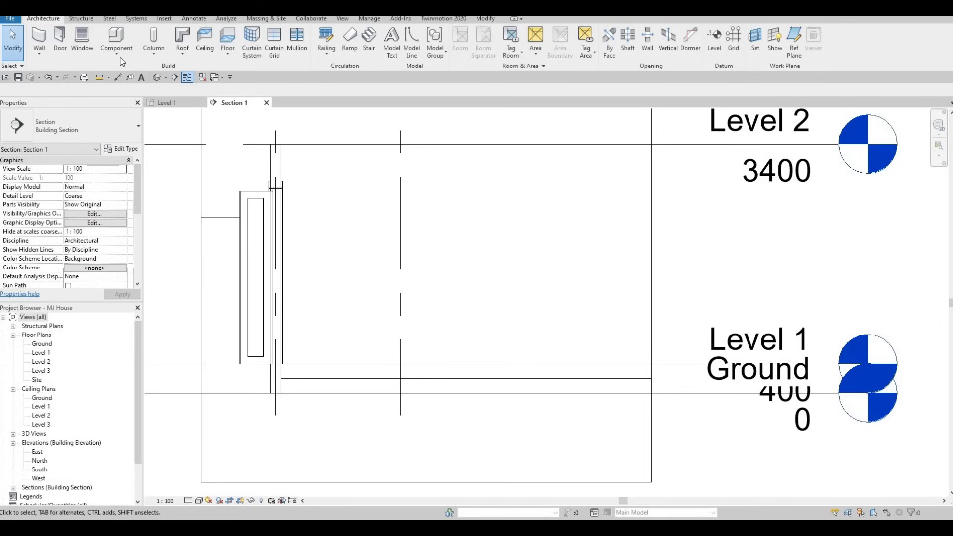
click(117, 54)
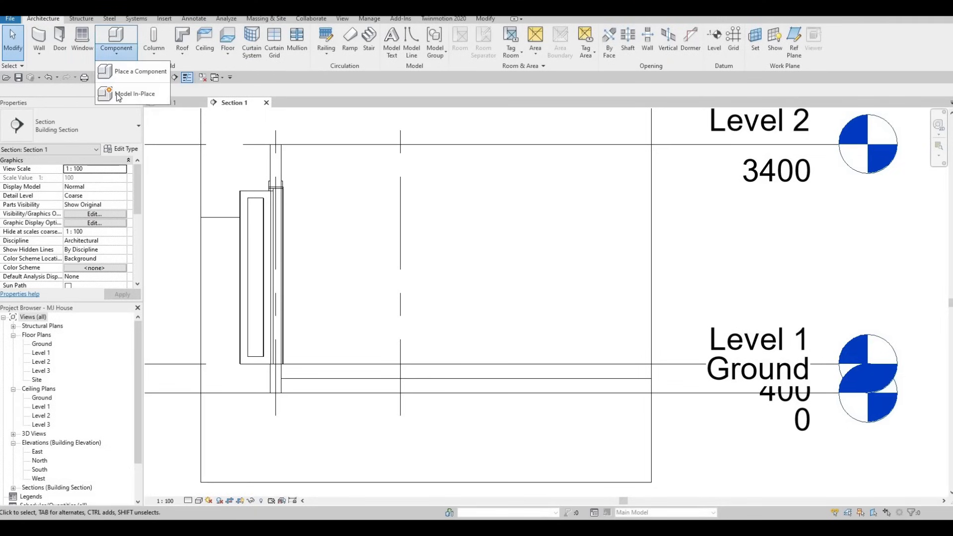
click(128, 91)
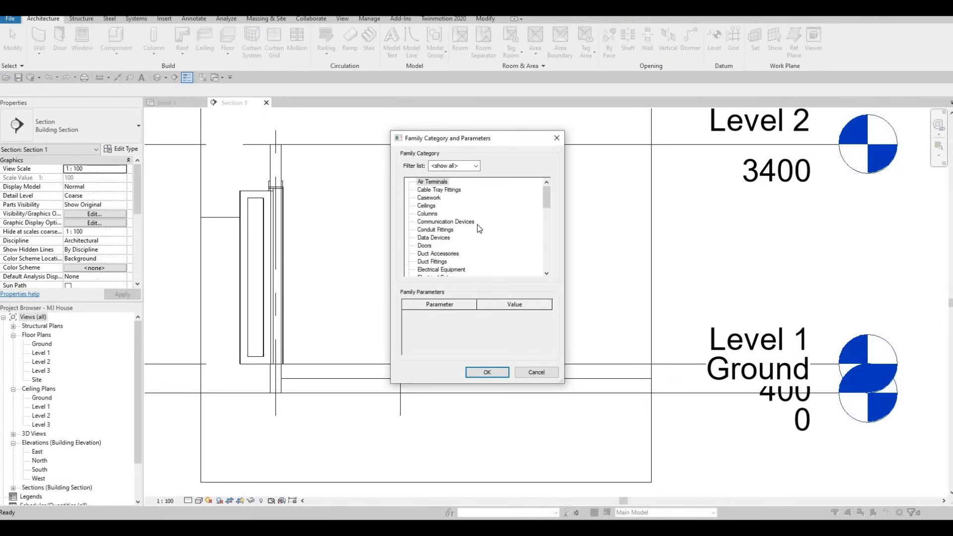
scroll(478, 229, down, 3)
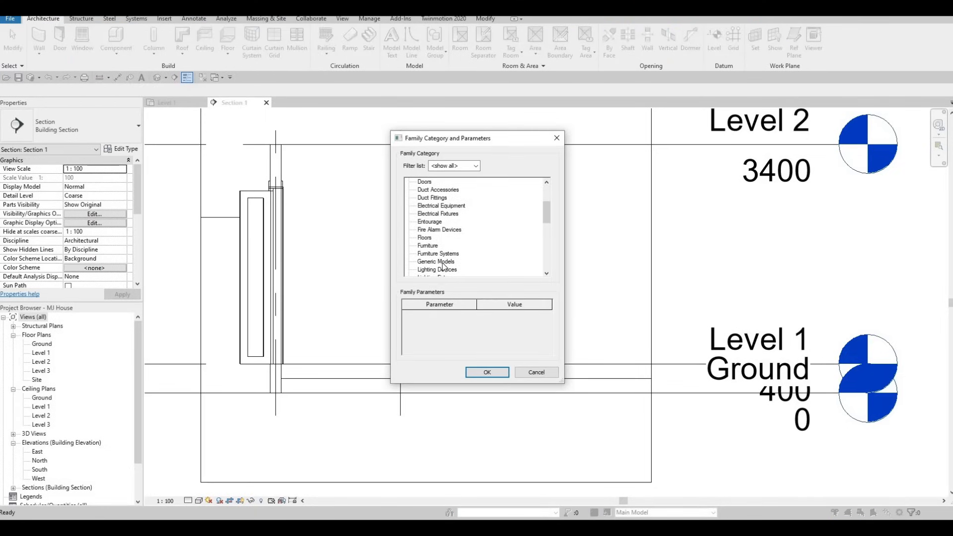
click(437, 262)
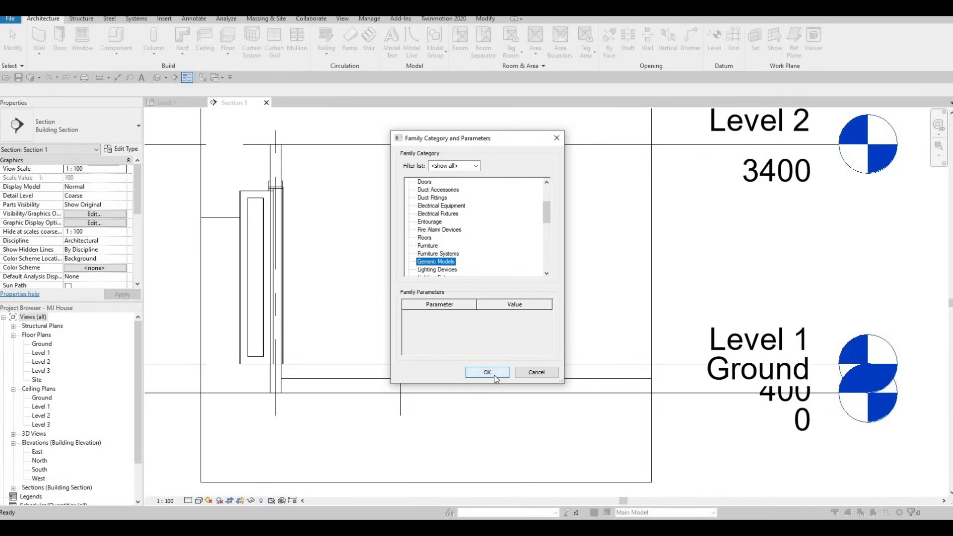
click(488, 372)
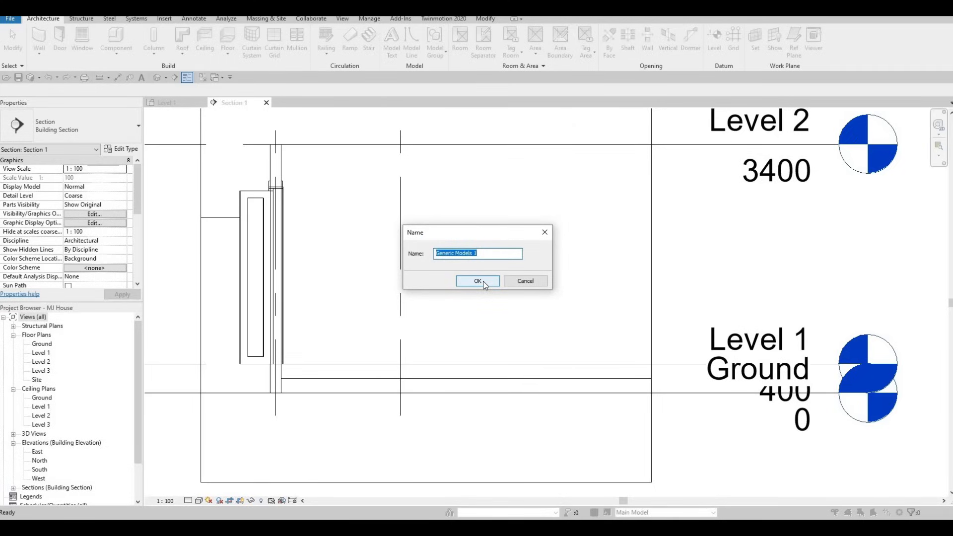
click(484, 281)
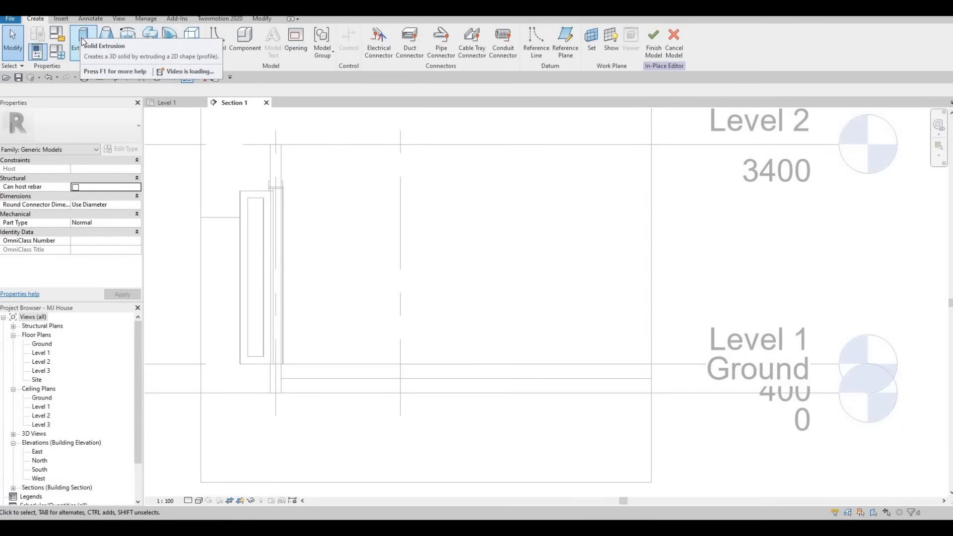
- Start a solid extrusion on the TV wall face and draw a rectangle from below Level 2 to Level 1
click(82, 42)
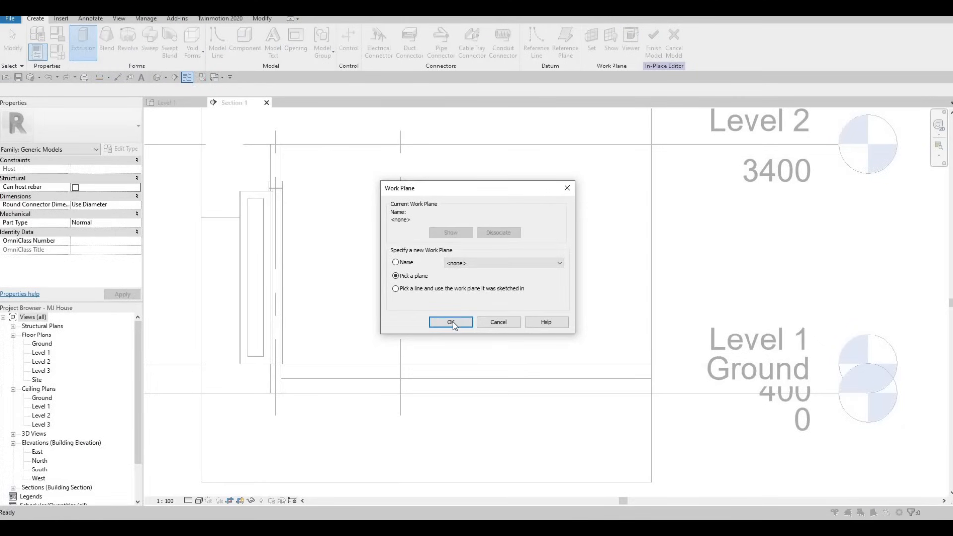
key(Return)
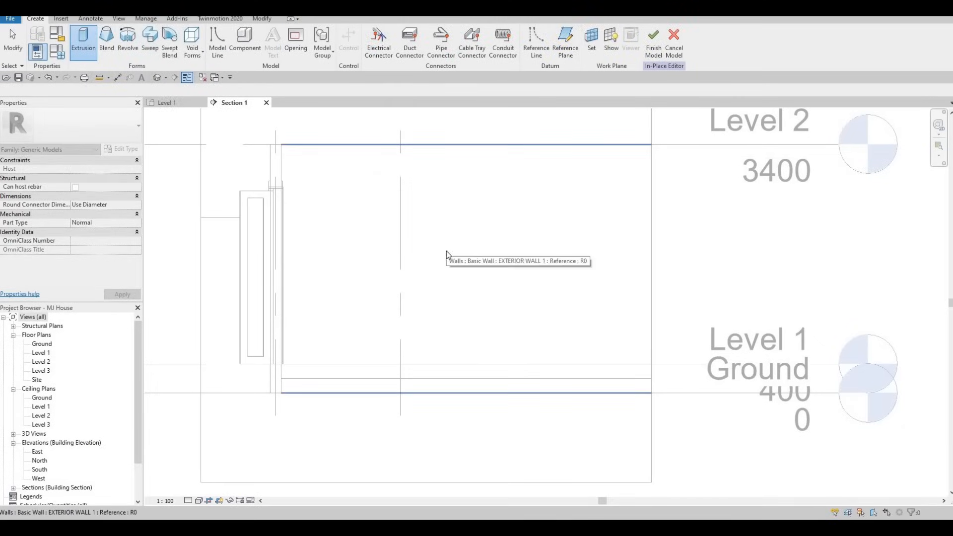
click(296, 131)
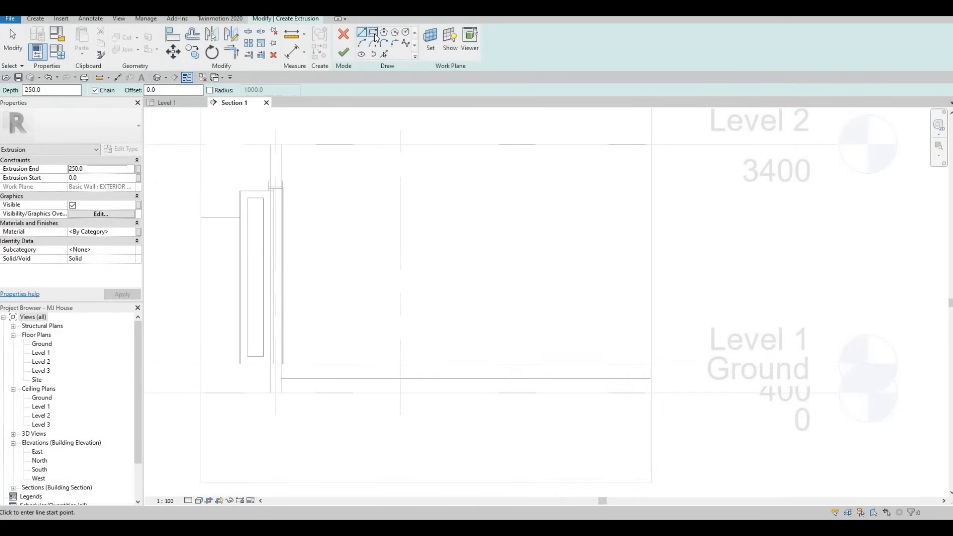
click(374, 35)
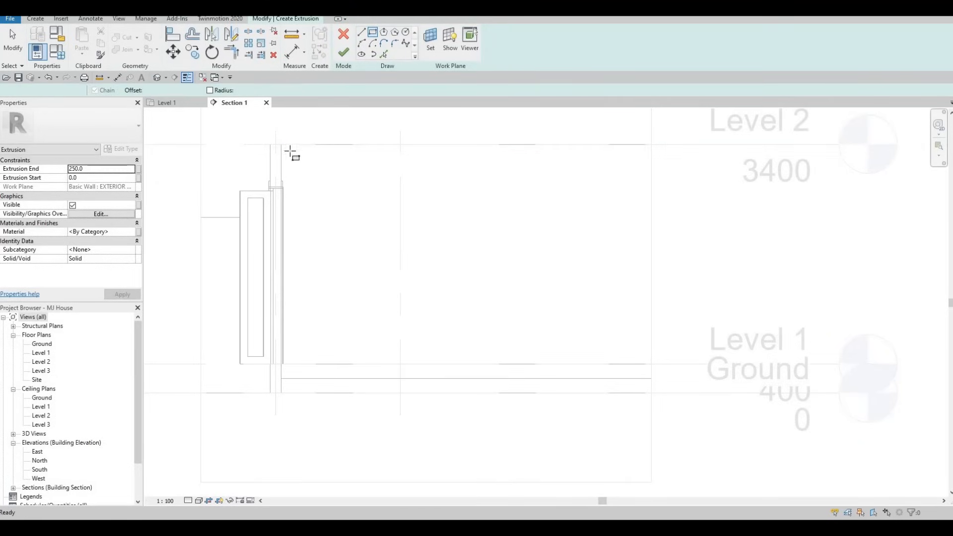
click(281, 166)
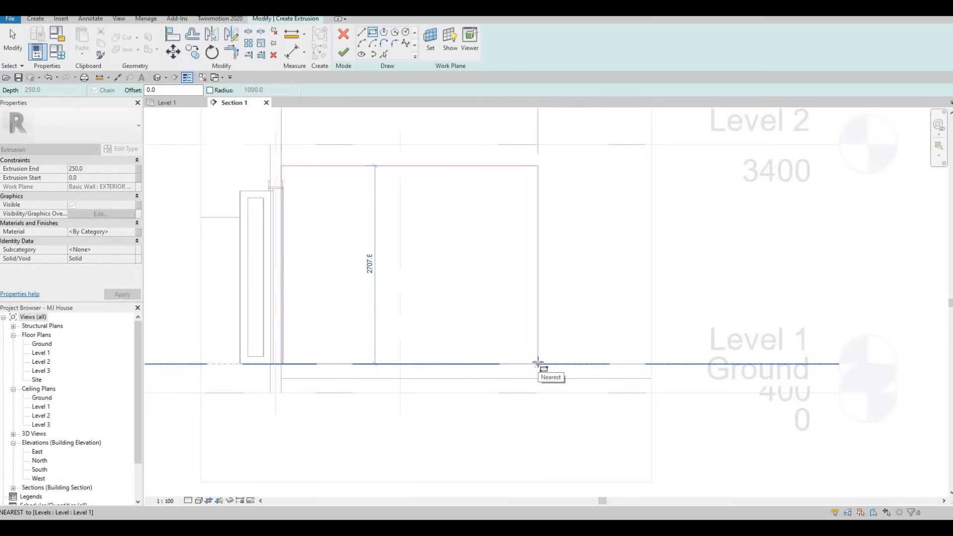
click(538, 364)
key(Escape)
key(Escape)
key(Escape)
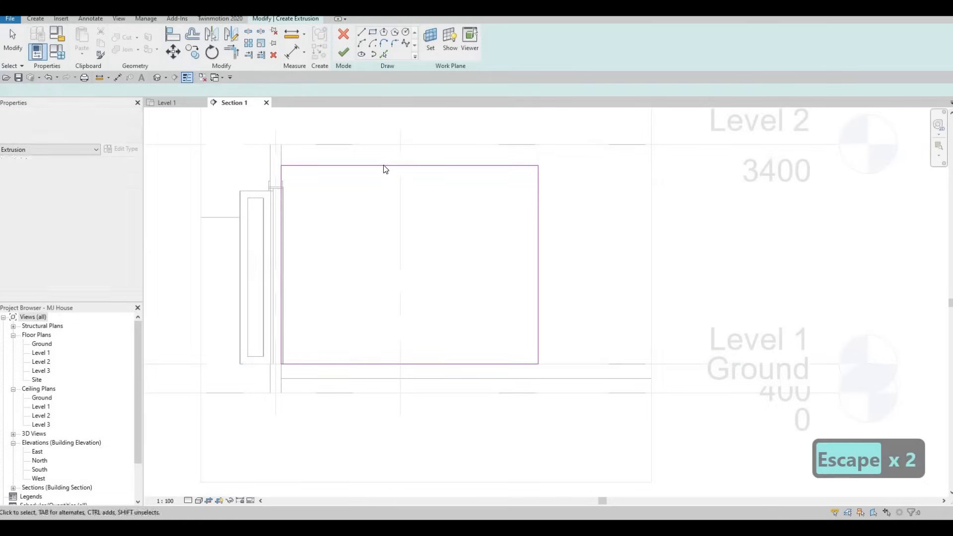
- Set the sketch rectangle's height to 2800
click(279, 158)
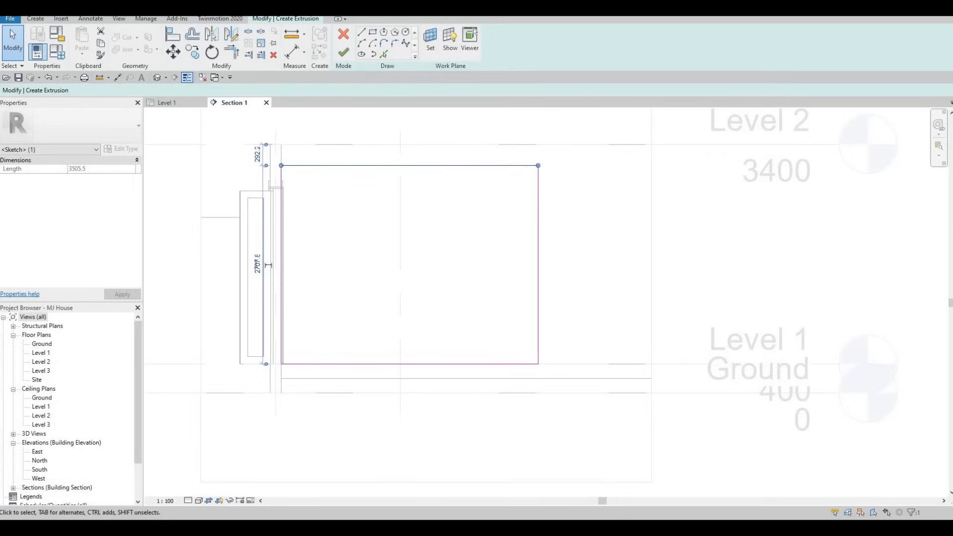
click(258, 260)
text(2800)
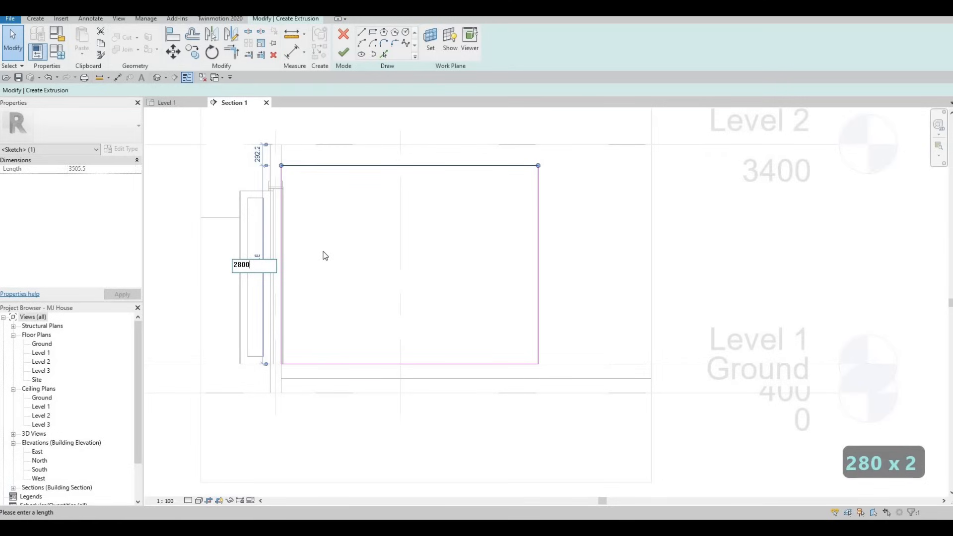
key(Return)
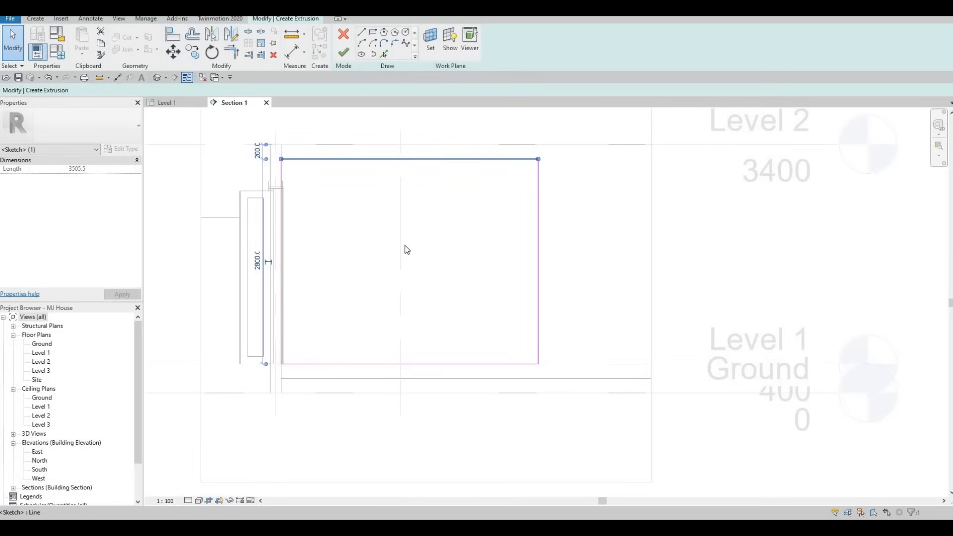
click(480, 250)
key(Escape)
key(Escape)
- Set the sketch rectangle's width to 3850
click(539, 234)
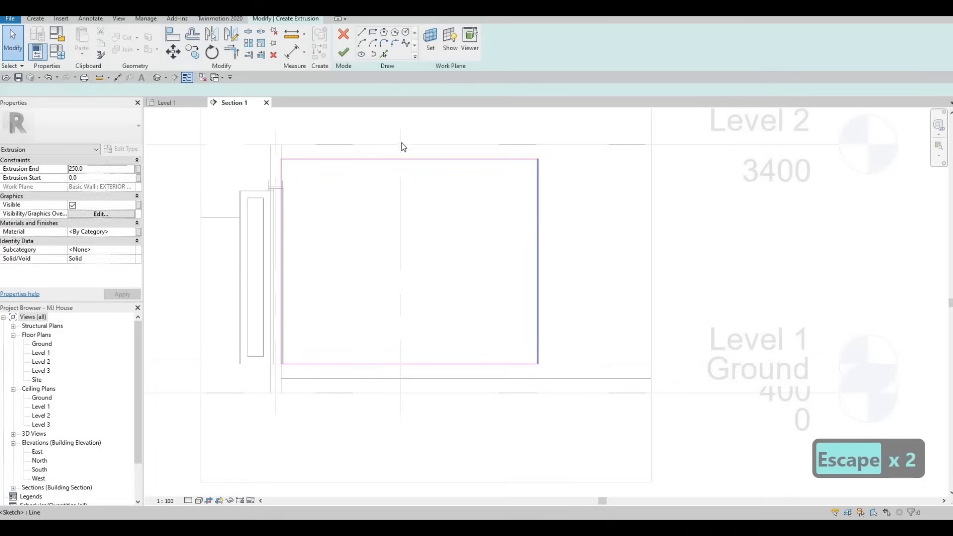
click(170, 103)
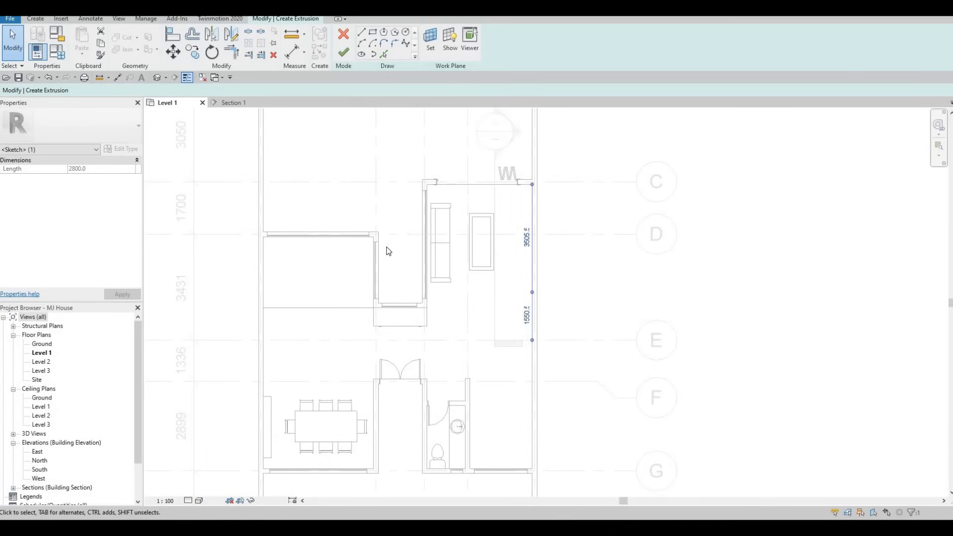
click(233, 102)
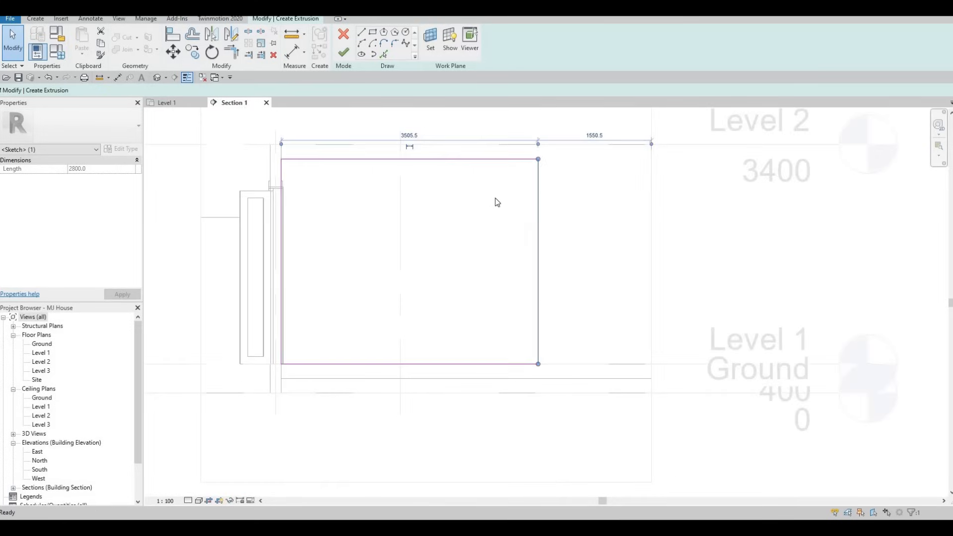
key(Escape)
key(Escape)
click(536, 201)
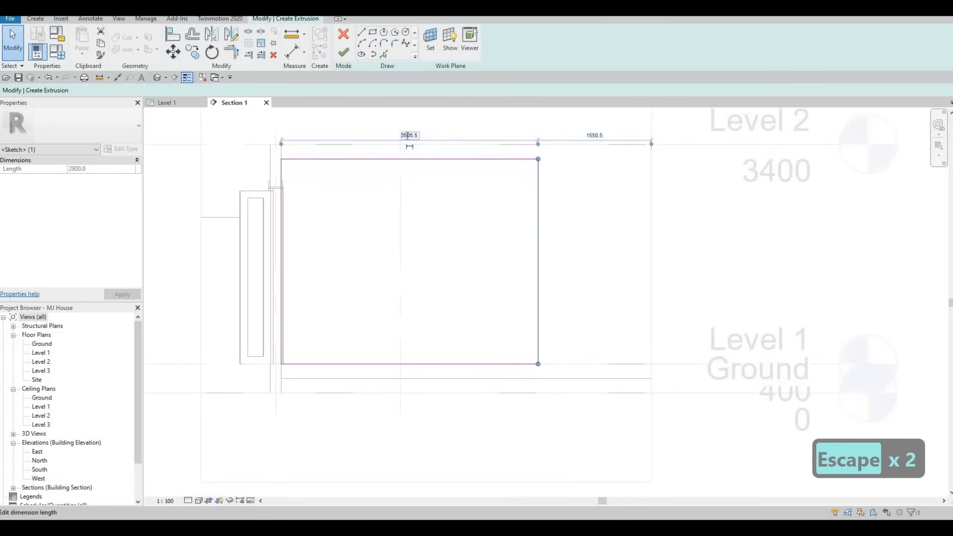
click(407, 135)
text(3850)
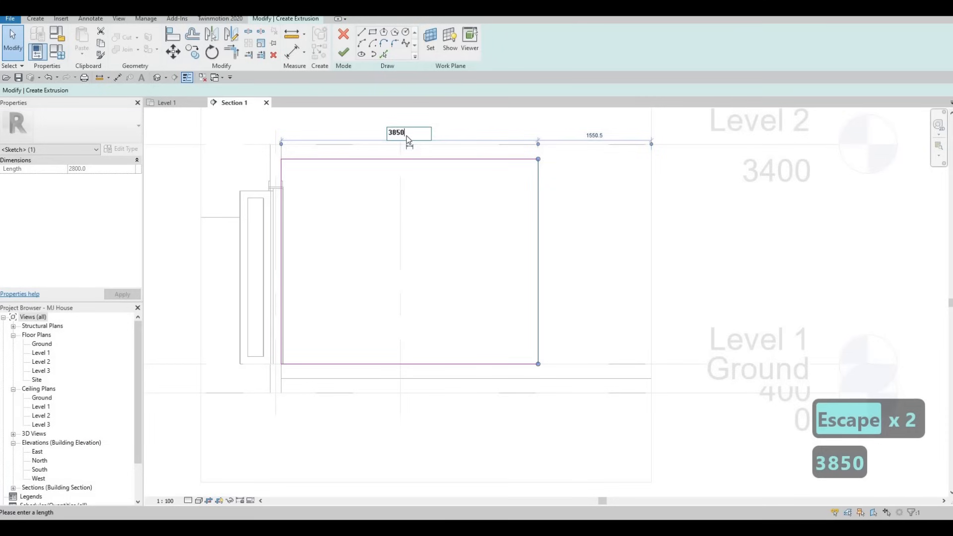
key(Return)
key(Escape)
key(Escape)
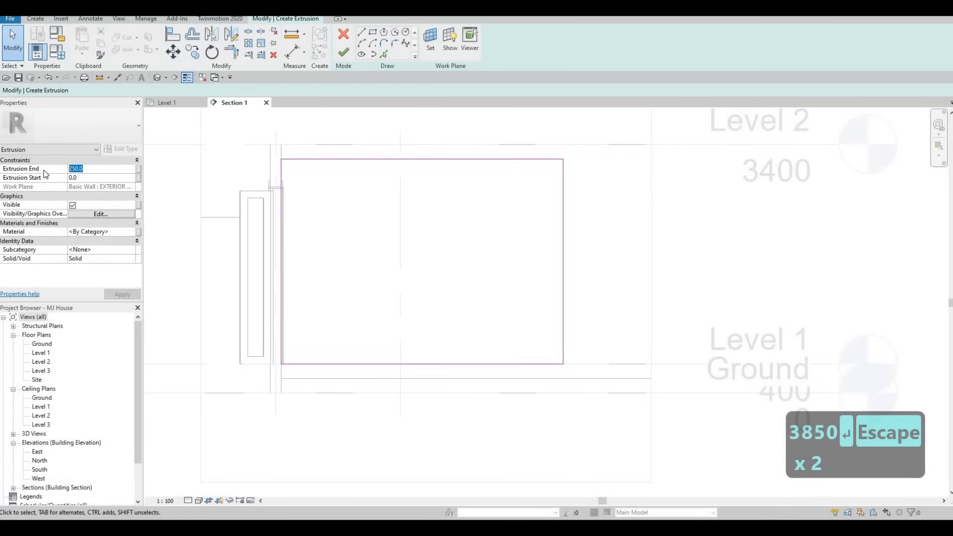
- Set the extrusion end depth to 5.0 and bring up the material browser
text(5)
key(Return)
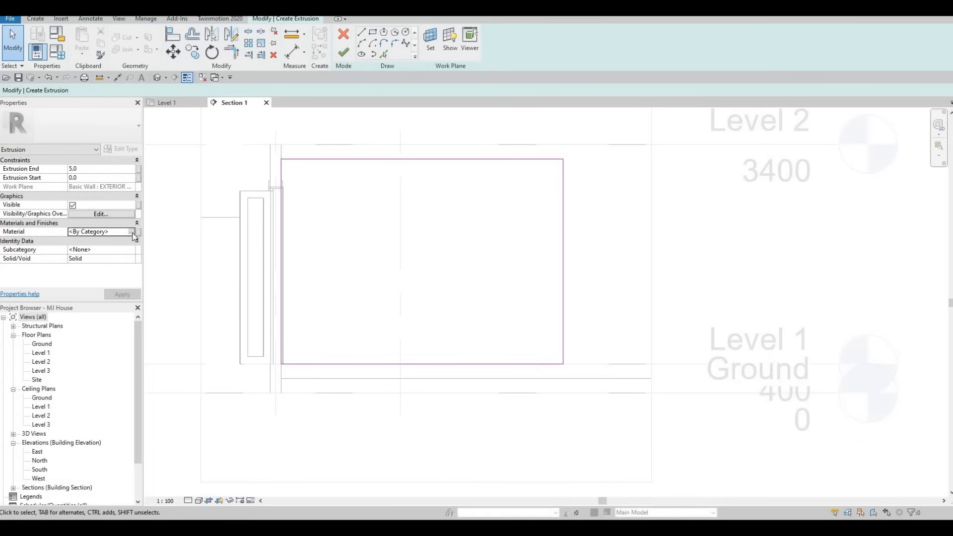
click(132, 233)
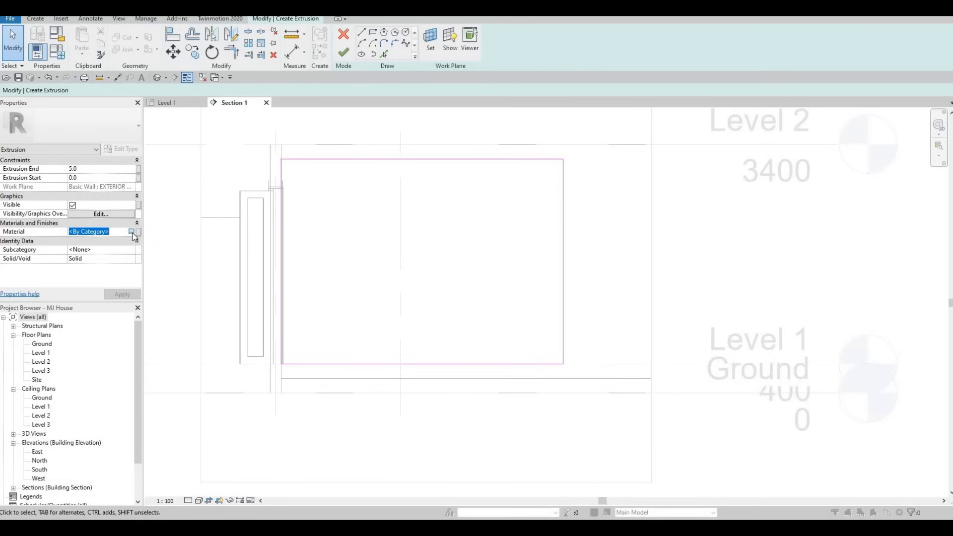
click(131, 232)
- Assign the AEC Paint material Wall Texture, Orange Peel and finish the extrusion sketch
scroll(317, 209, down, 8)
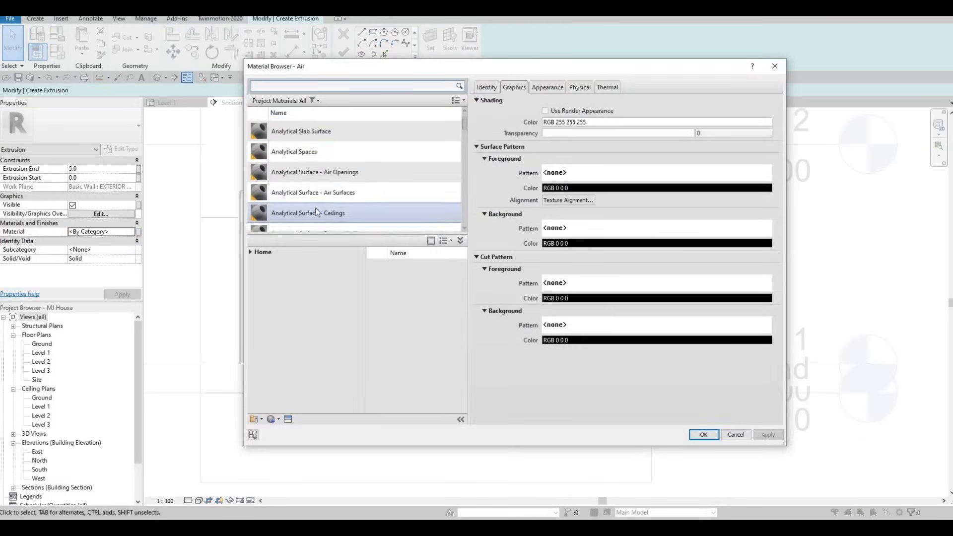
scroll(315, 207, down, 3)
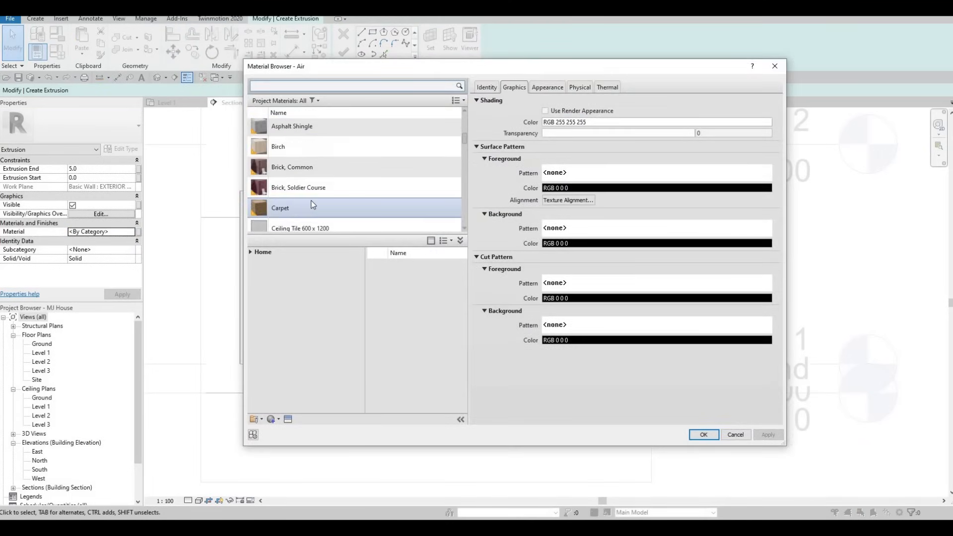
click(249, 252)
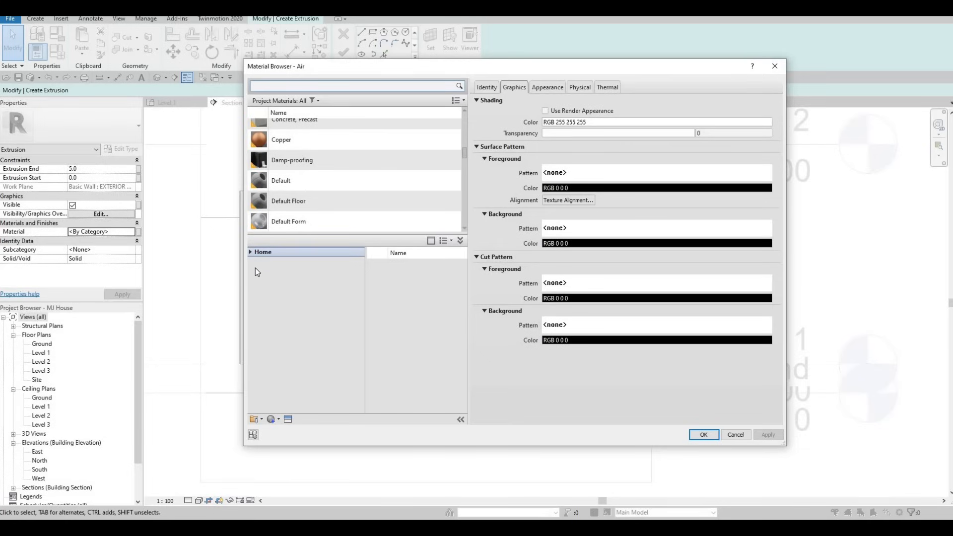
click(255, 269)
scroll(298, 318, down, 1)
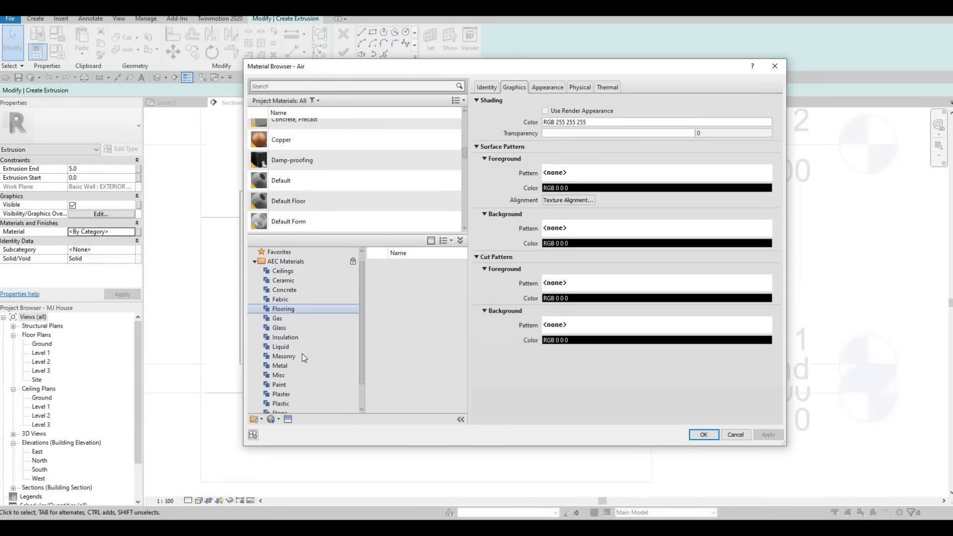
click(280, 385)
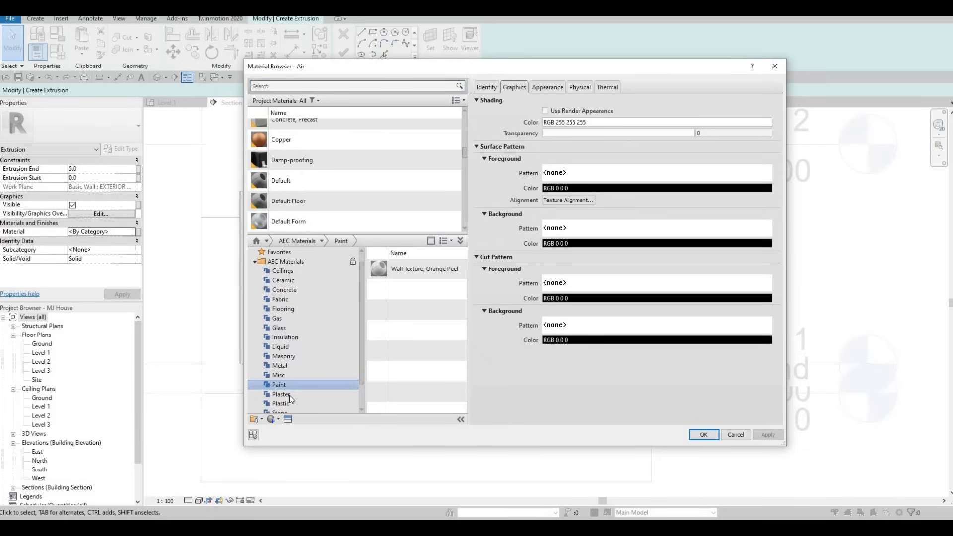
click(437, 274)
click(450, 269)
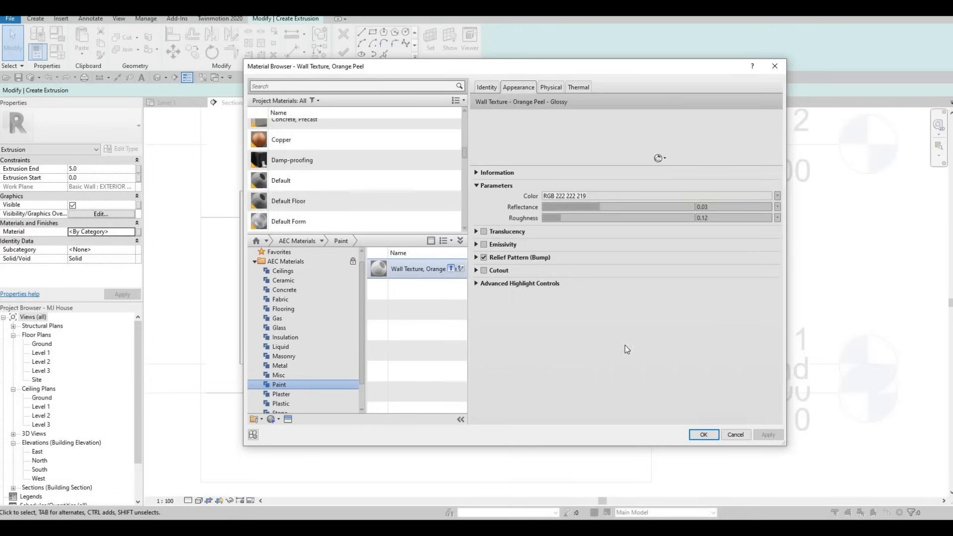
click(703, 435)
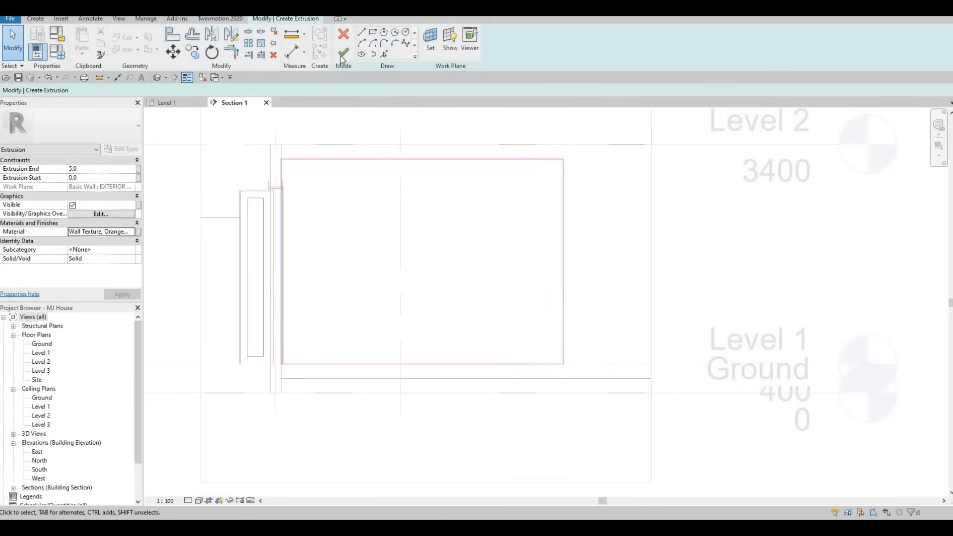
click(344, 52)
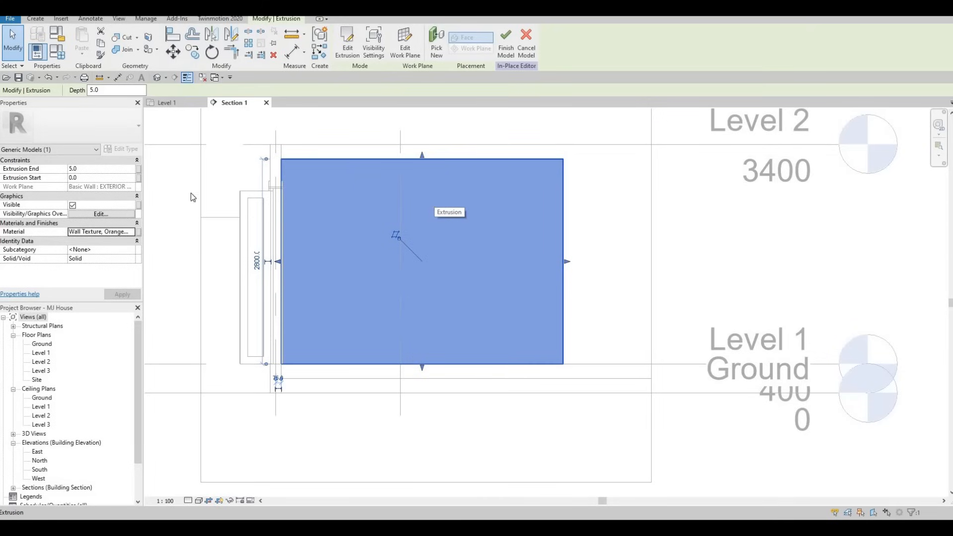
- On the Level 1 plan, start a DI aligned dimension from the exterior wall face
key(Escape)
key(Escape)
click(180, 103)
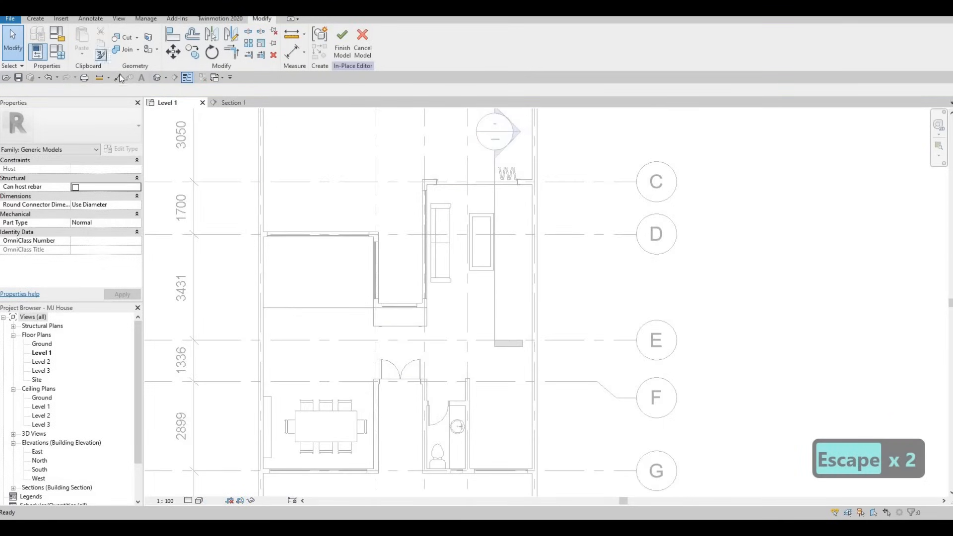
key(d)
key(i)
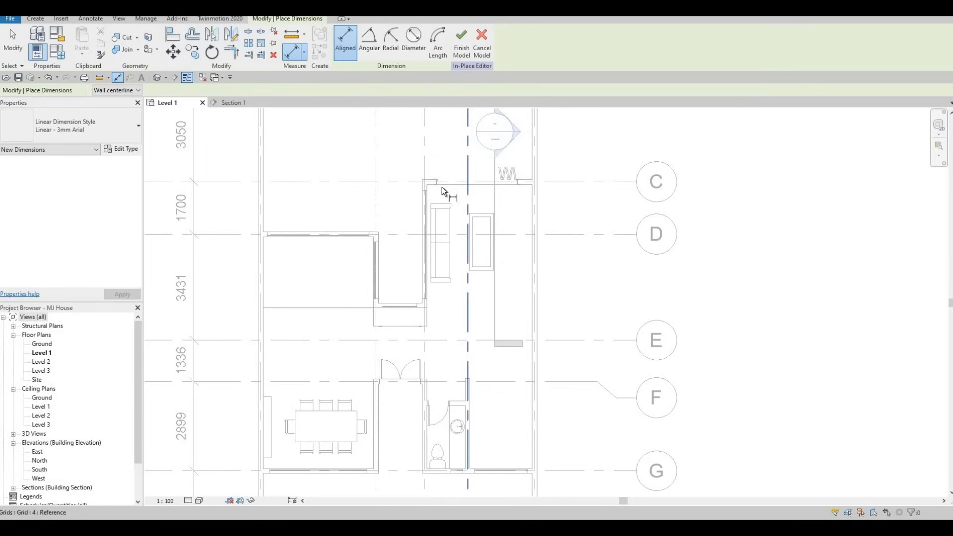
key(Tab)
key(Tab)
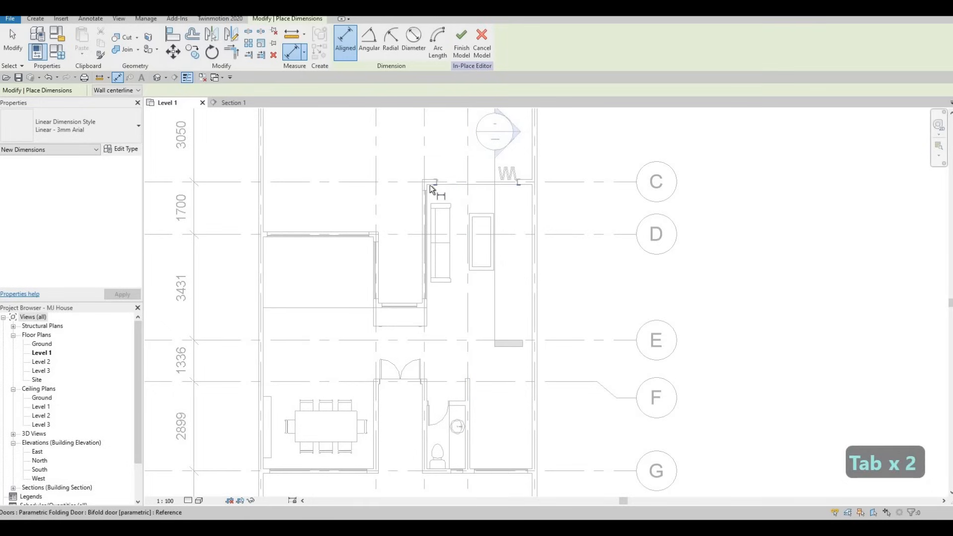
key(Tab)
key(Tab)
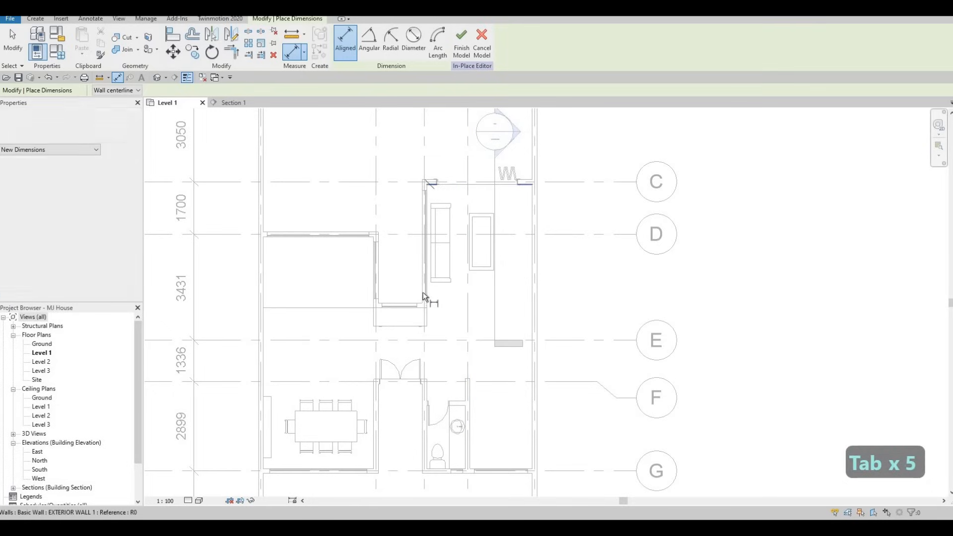
scroll(417, 286, up, 3)
key(Tab)
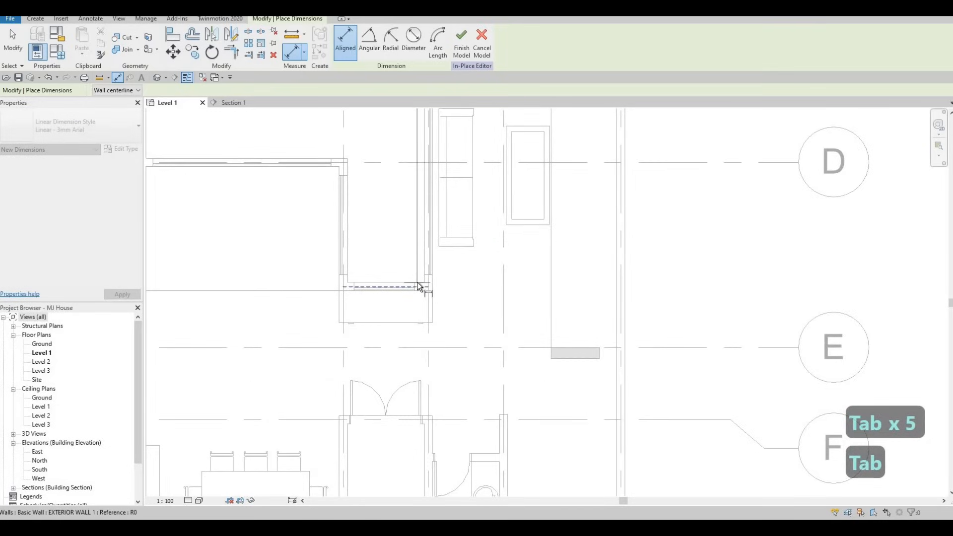
key(Tab)
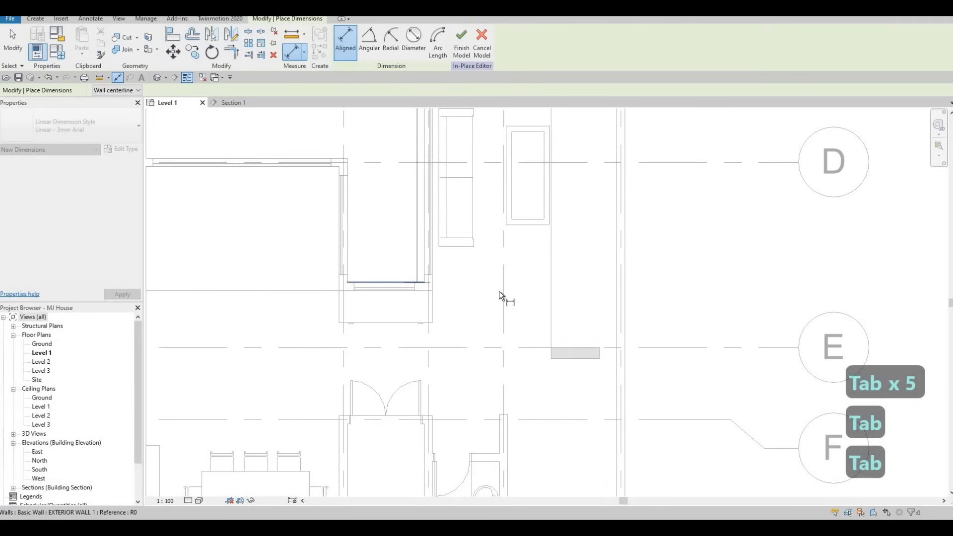
click(418, 284)
- Back in Section 1, centre the finished extrusion and restore the in-place Create tools
scroll(419, 330, down, 3)
key(Escape)
key(Escape)
click(234, 103)
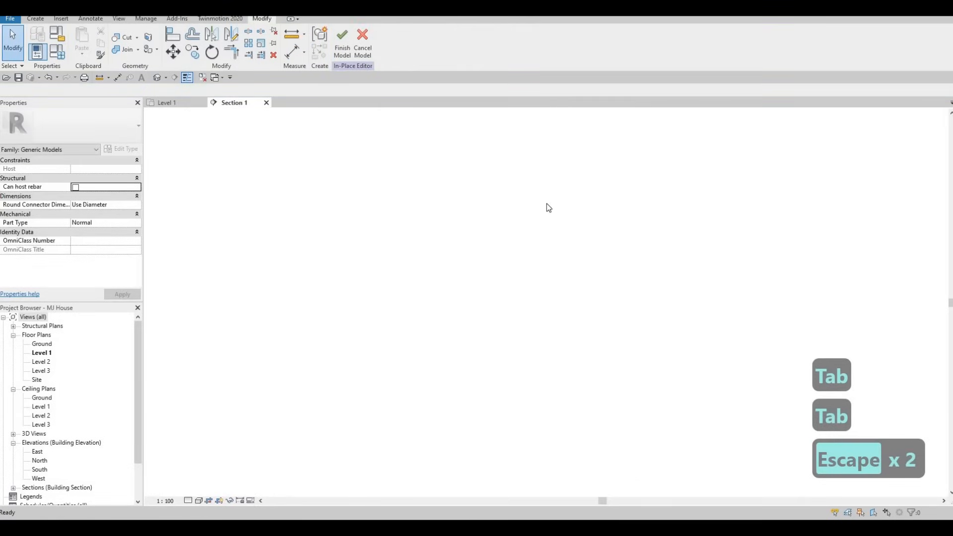
middle_drag(403, 166, 389, 186)
key(Escape)
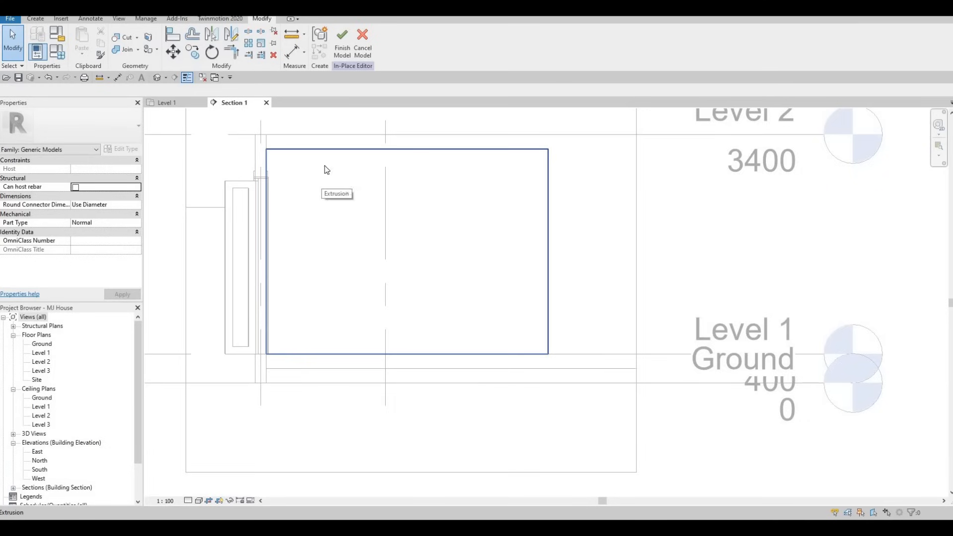
click(267, 163)
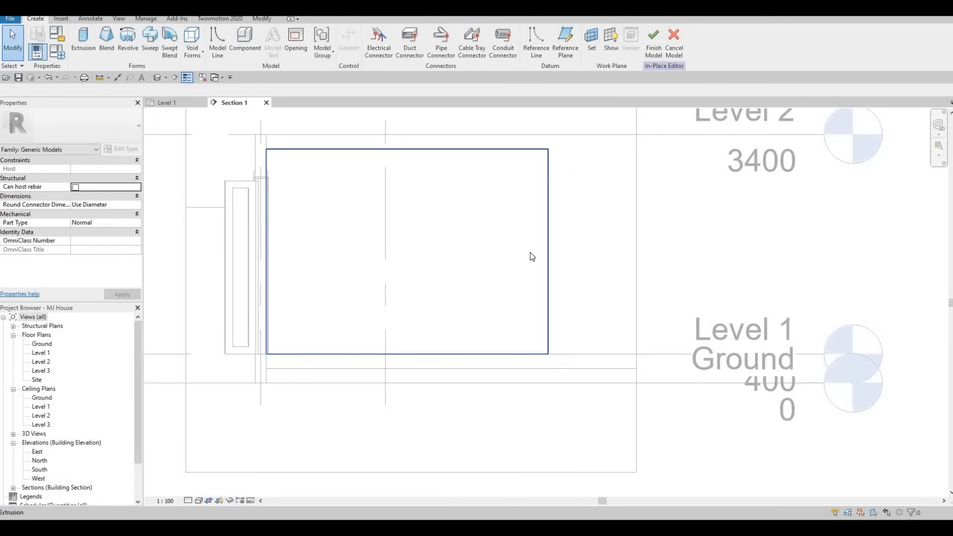
- Start a new extrusion on Grid D and draw a rectangle inside the larger panel
click(84, 45)
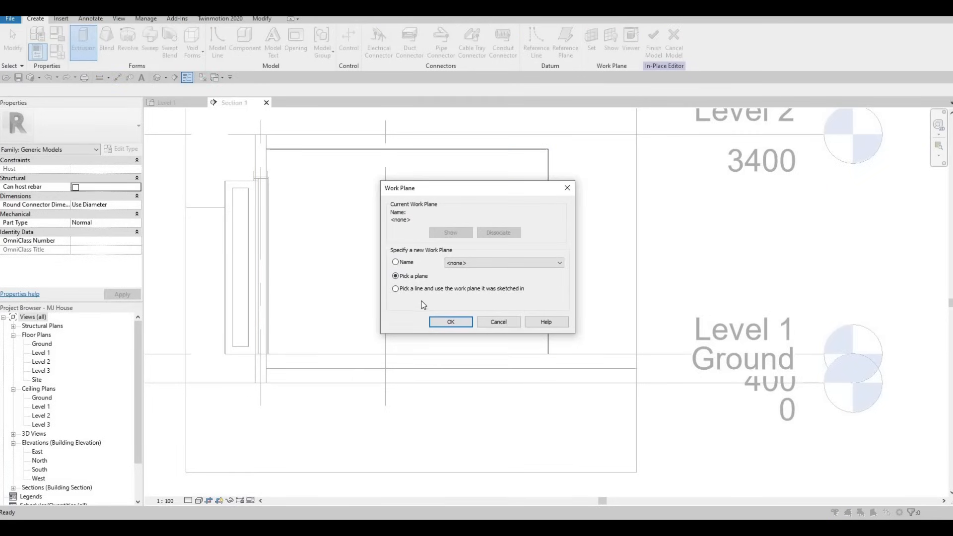
key(Return)
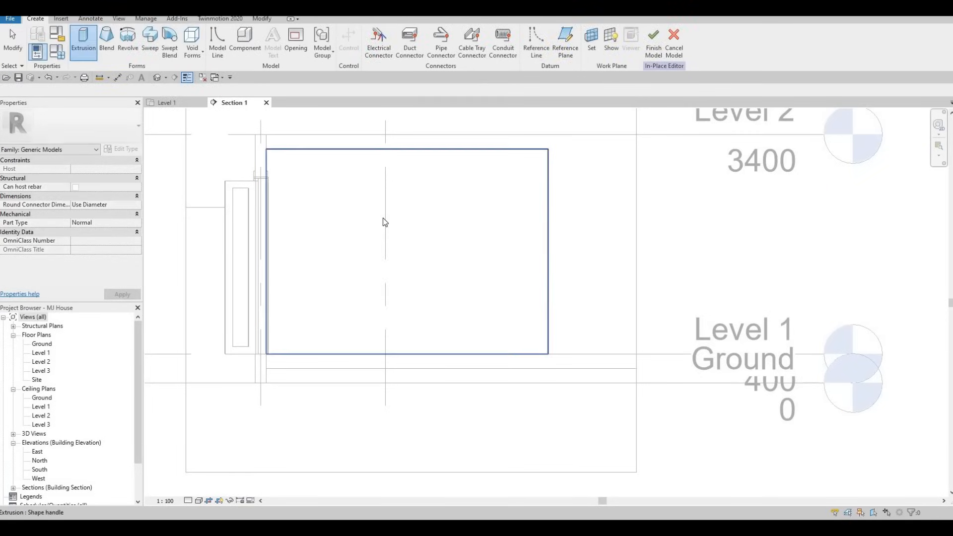
click(385, 218)
click(374, 34)
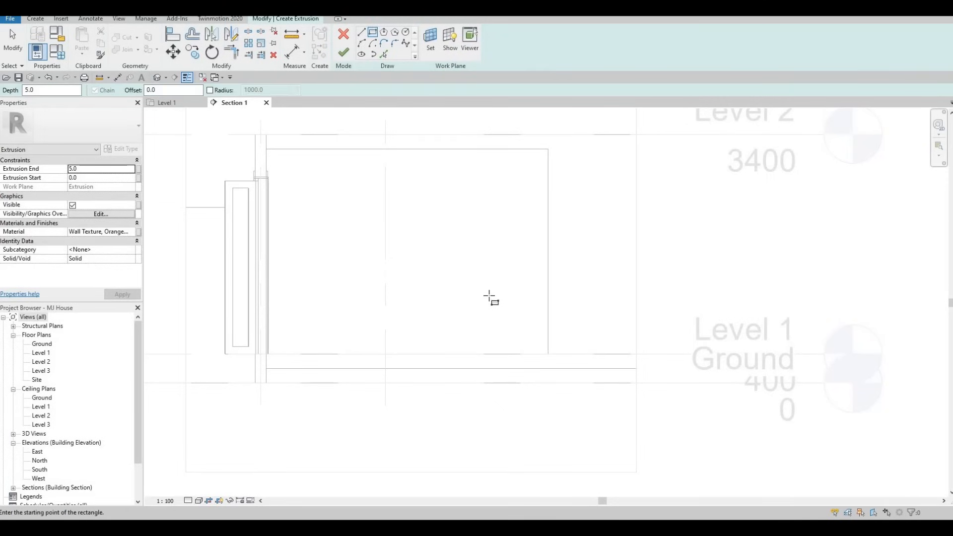
click(309, 182)
click(506, 302)
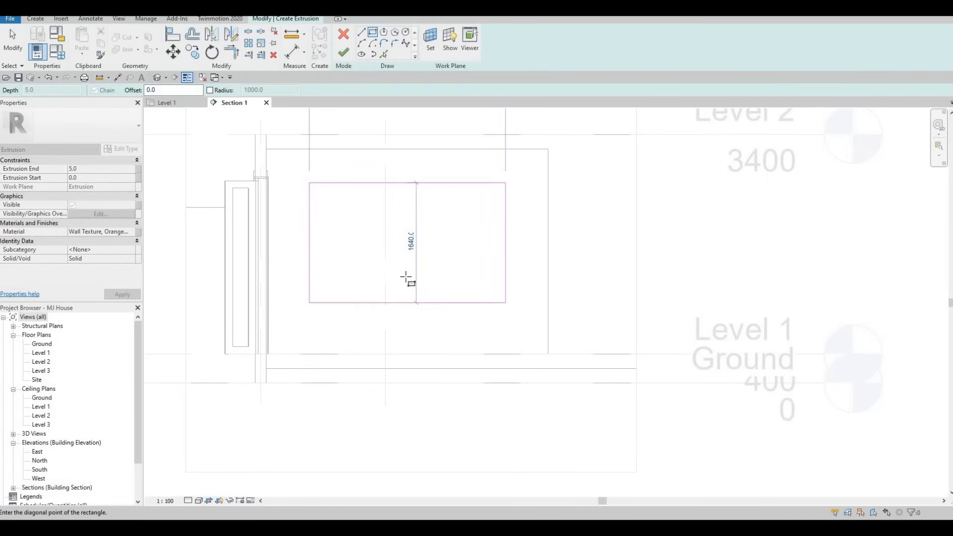
key(Escape)
key(Escape)
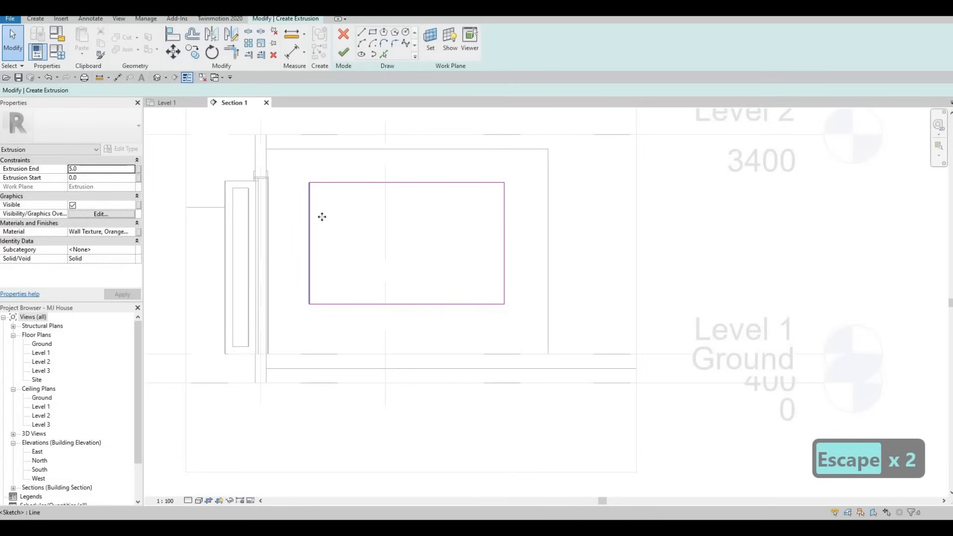
- Shift the rectangle's left edge right and pull its right edge inward to 2340 wide
drag(322, 216, 338, 222)
key(Escape)
key(Escape)
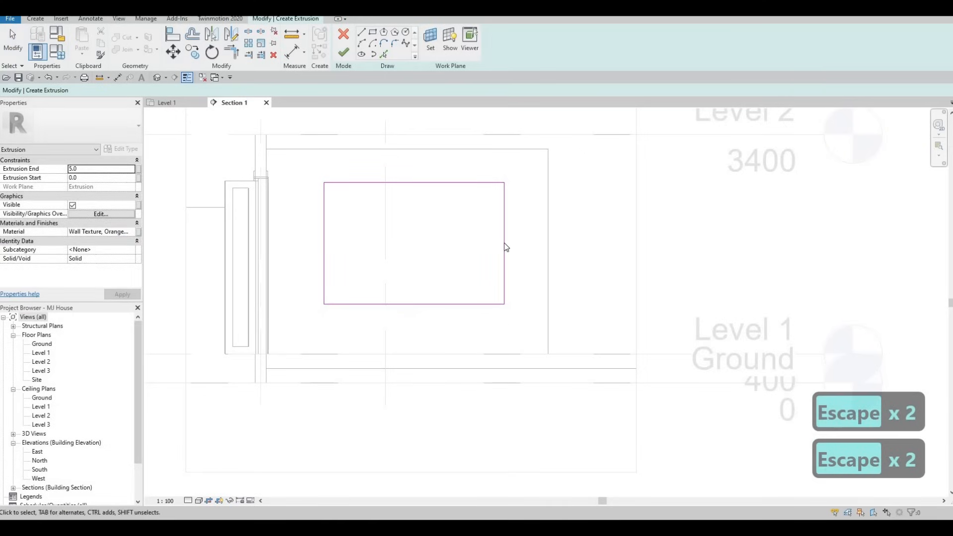
click(451, 305)
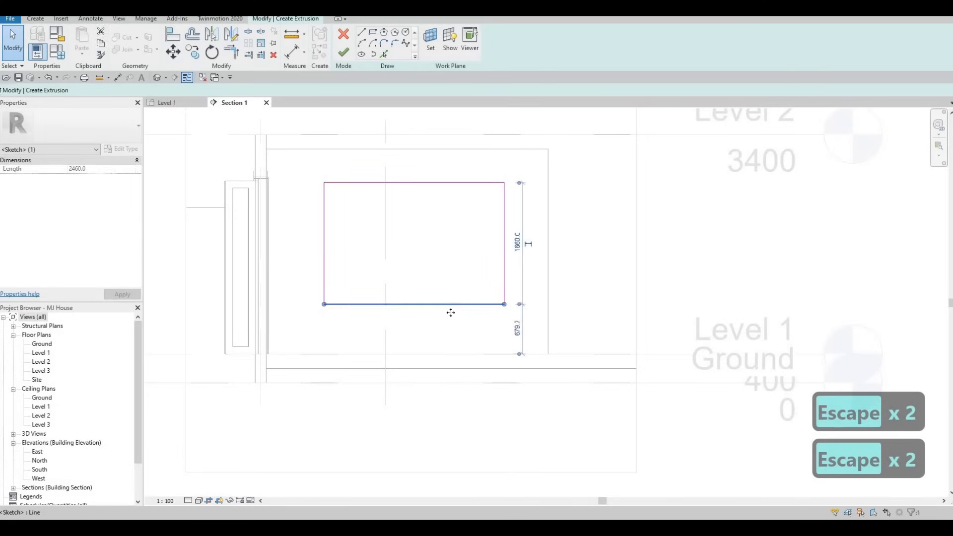
click(504, 241)
key(Escape)
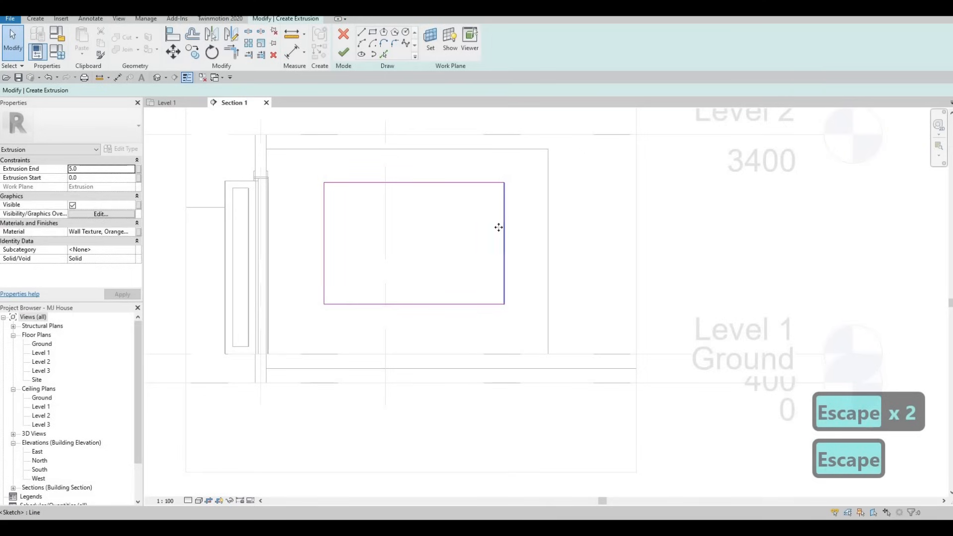
click(498, 228)
drag(498, 228, 516, 156)
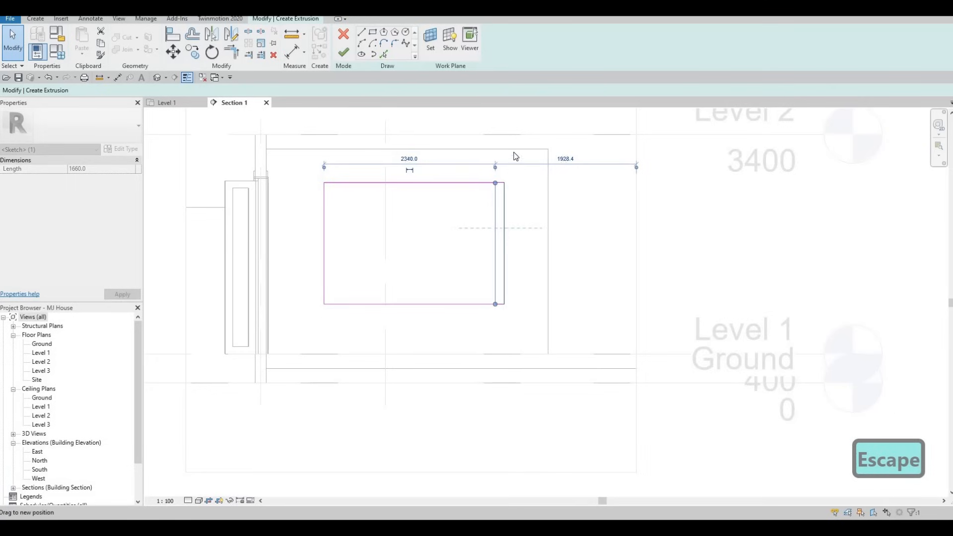
key(Escape)
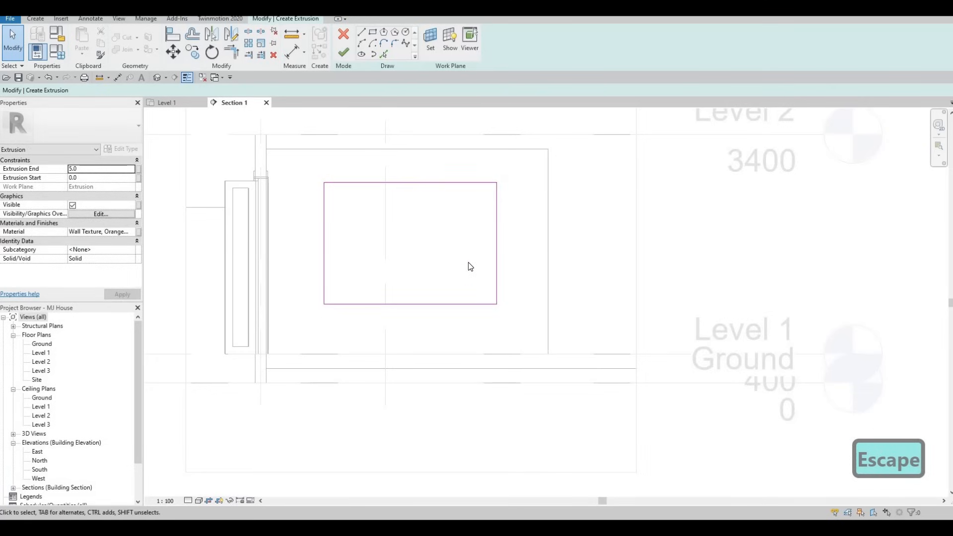
- Give the second extrusion a 50 end depth and the AEC Stone material Granite, Cut, Rough
click(98, 170)
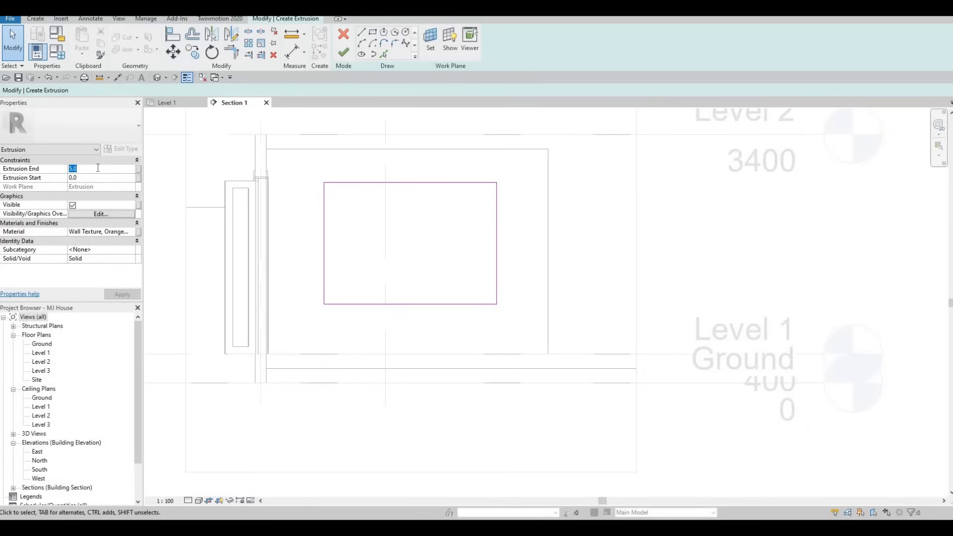
text(50)
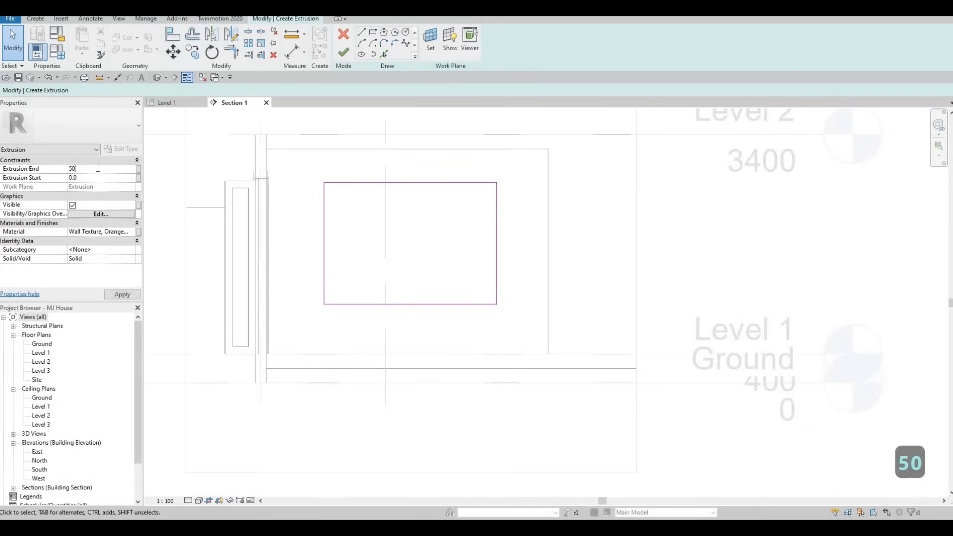
click(132, 232)
click(138, 232)
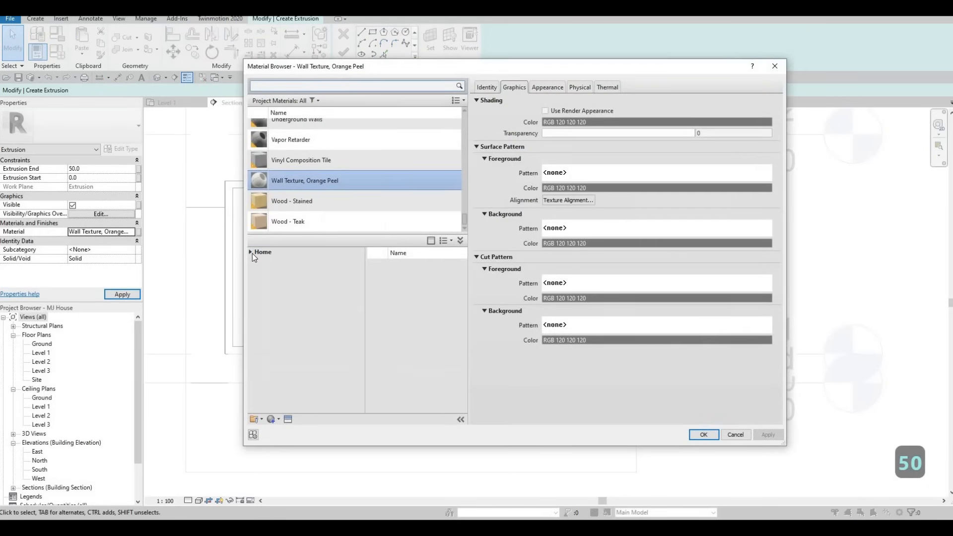
click(251, 252)
click(254, 271)
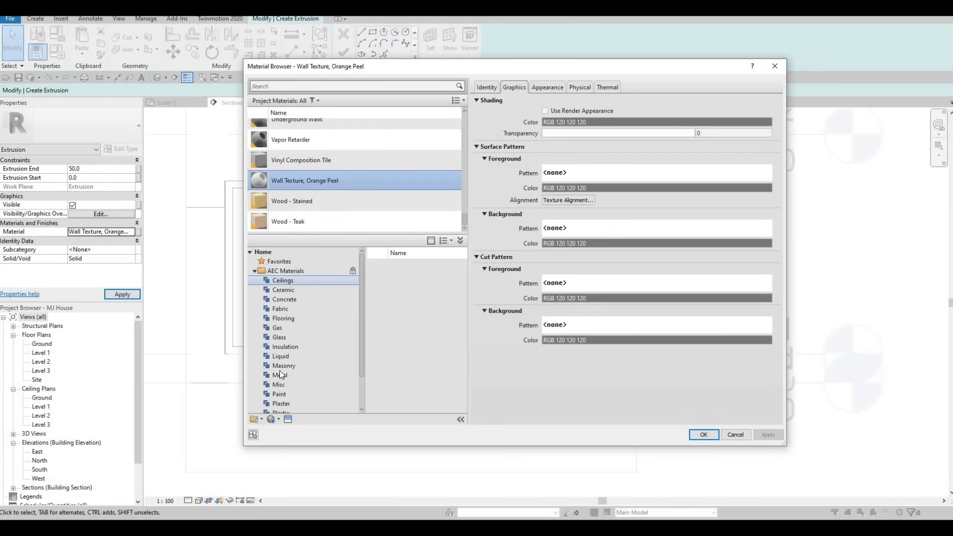
scroll(279, 370, down, 2)
click(280, 385)
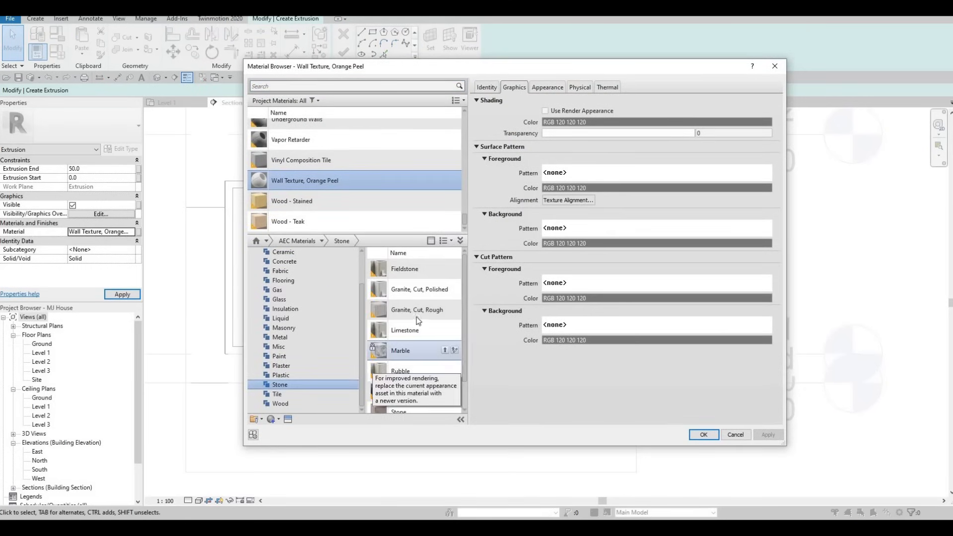
click(445, 309)
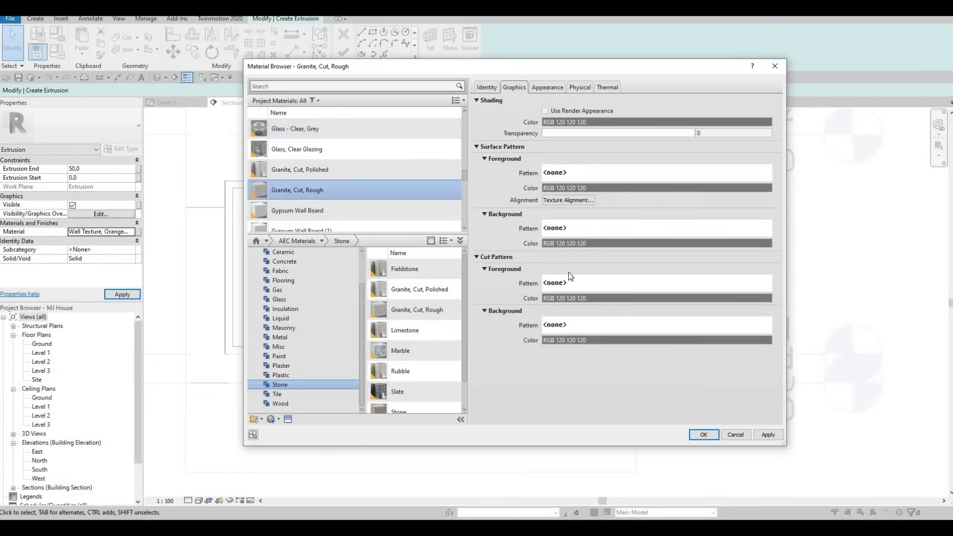
click(705, 435)
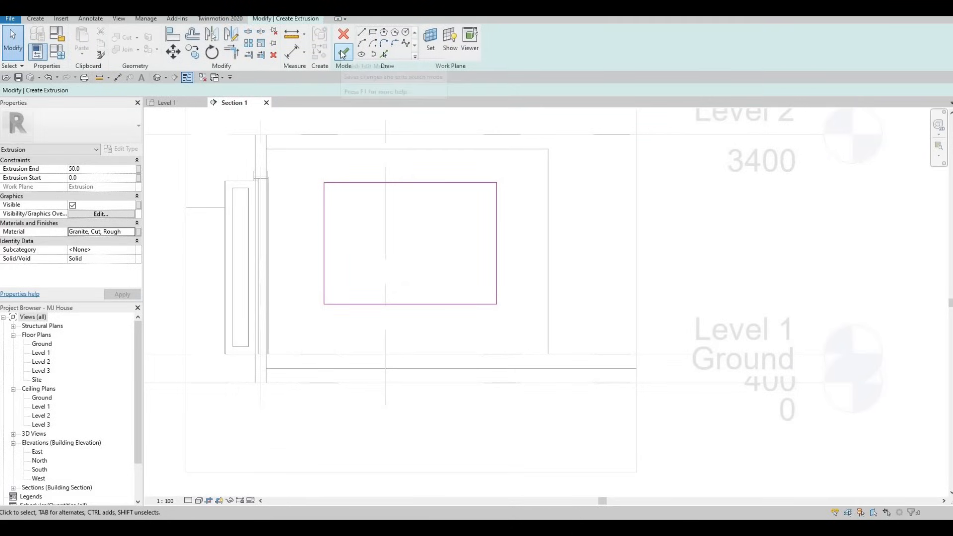
- Finish the granite extrusion sketch and the in-place Generic Models 1 model
click(342, 52)
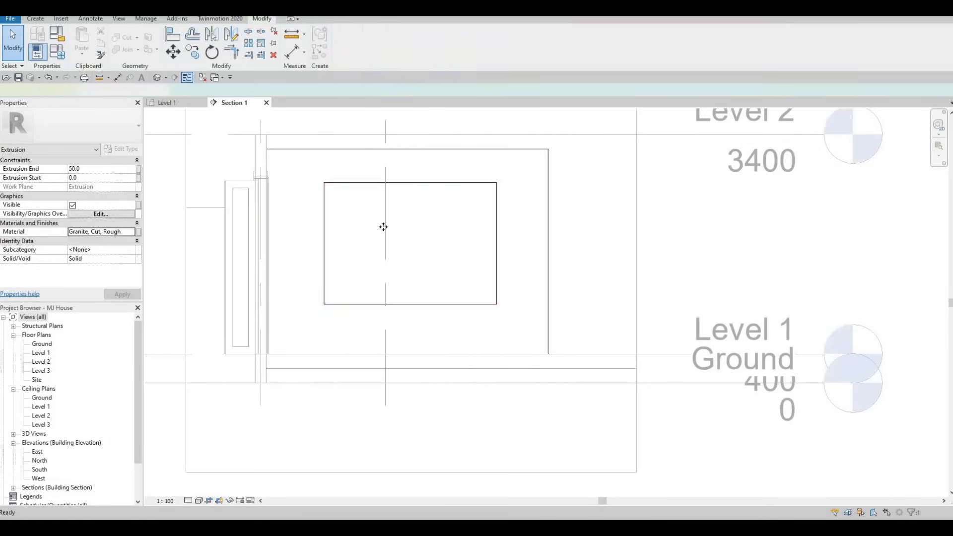
click(506, 43)
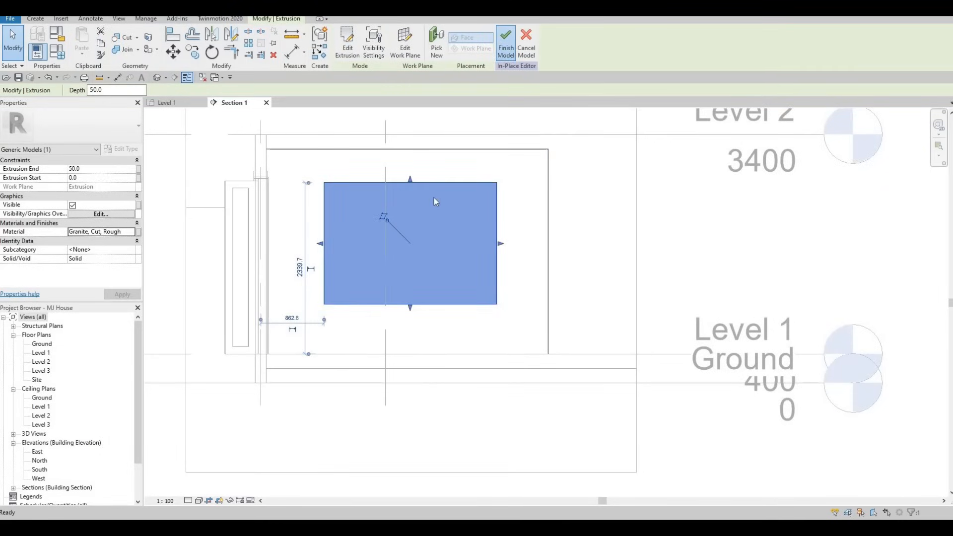
key(Escape)
key(Escape)
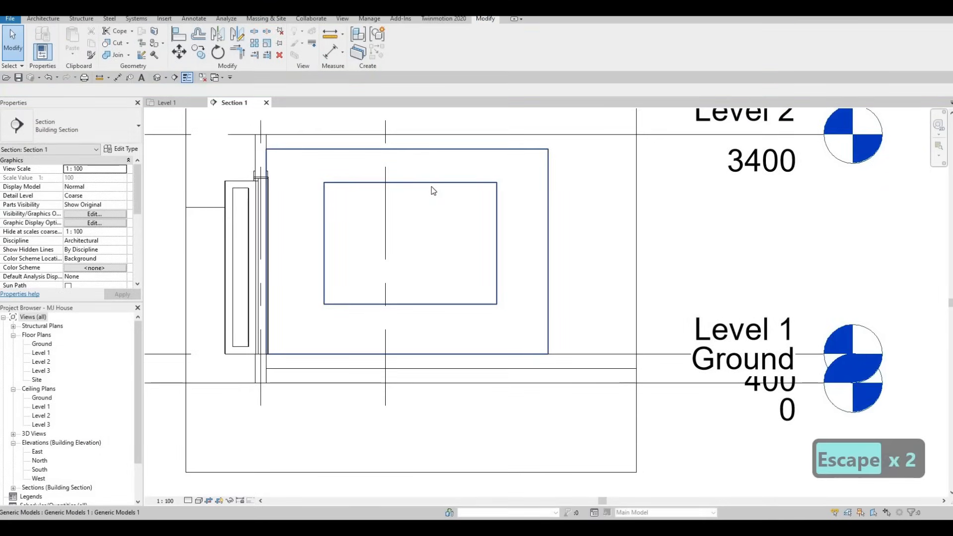
- Open the in-place generic model in a 3D section-box view with BX
click(341, 148)
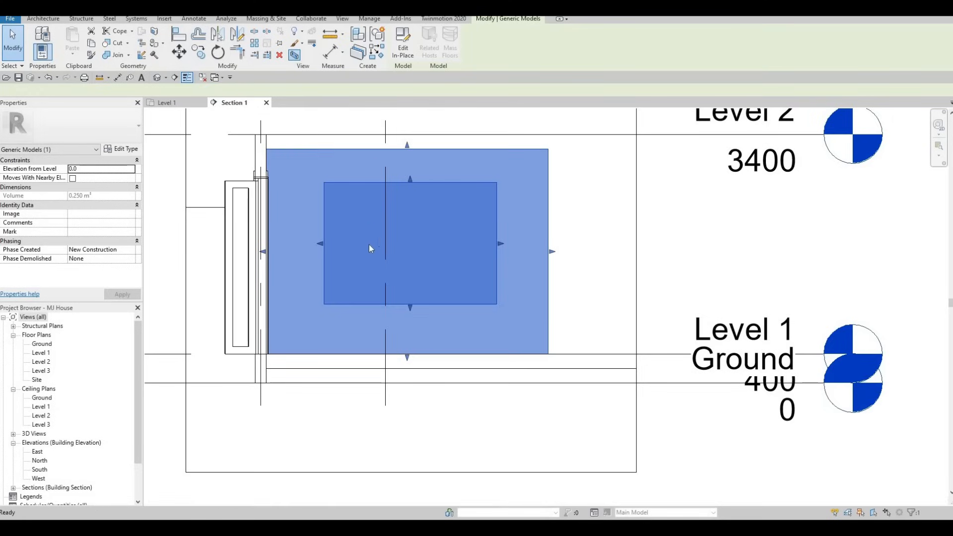
key(b)
key(x)
shift+middle_drag(572, 372, 580, 319)
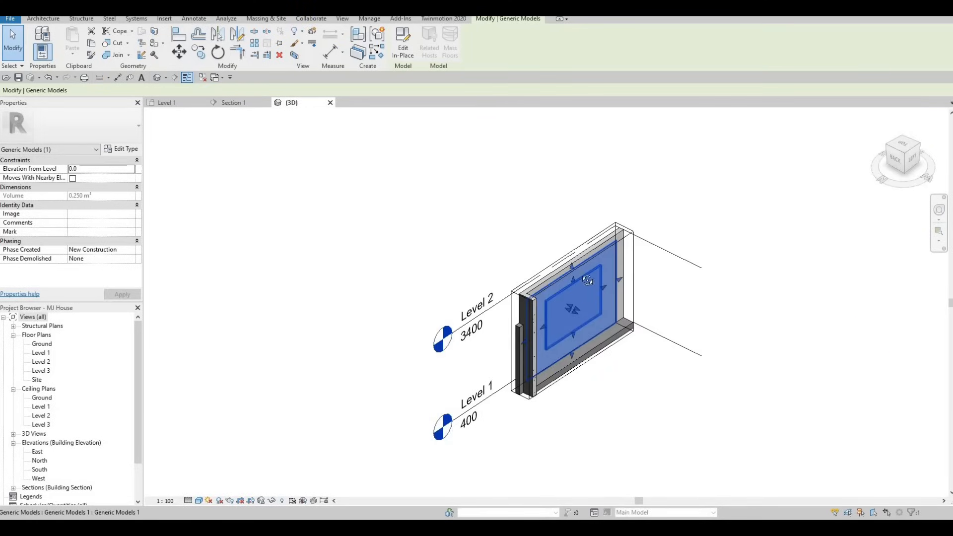
- Orbit the 3D view and push the section box's right side outward
shift+middle_drag(497, 265, 498, 249)
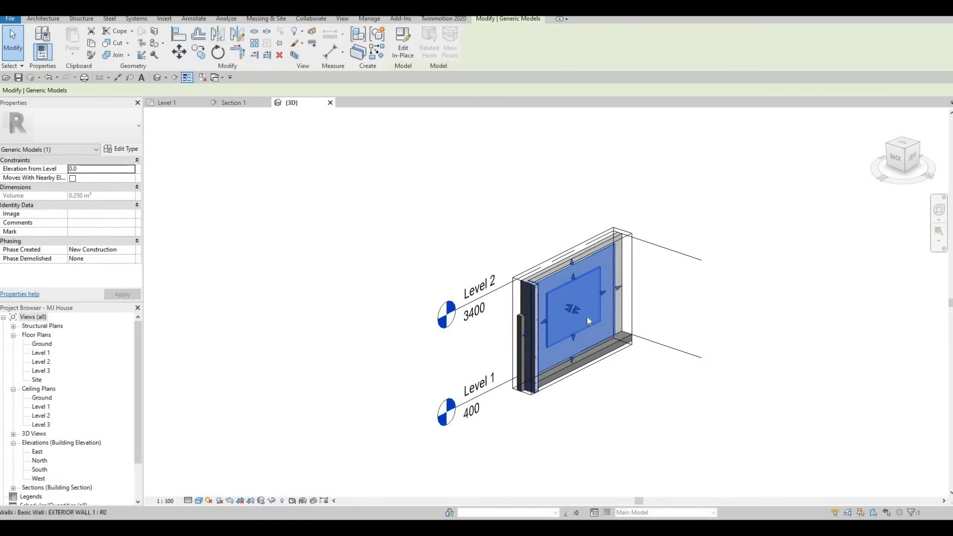
scroll(586, 316, up, 2)
mouse_move(612, 318)
shift+middle_down()
mouse_move(628, 352)
mouse_move(610, 302)
shift+middle_up()
click(609, 303)
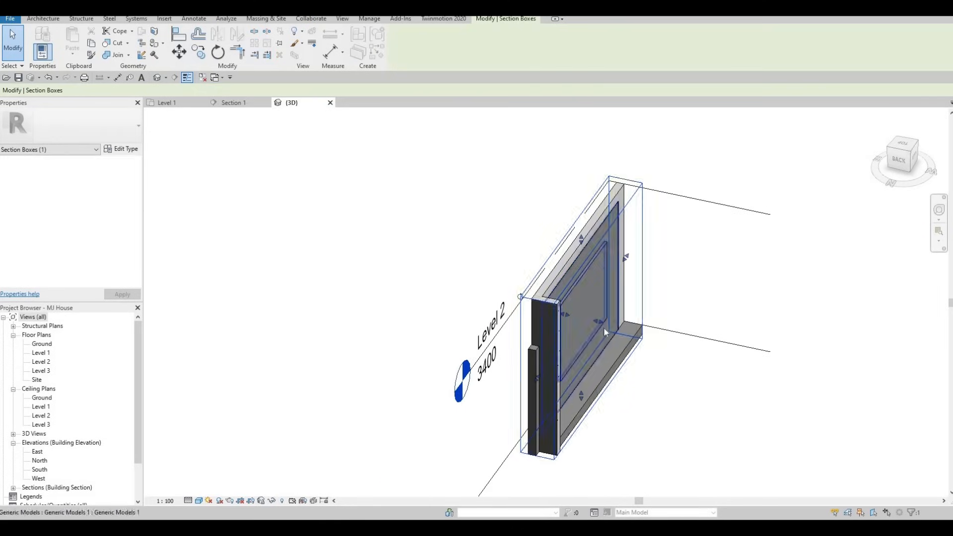
shift+middle_drag(644, 332, 606, 330)
drag(739, 340, 761, 339)
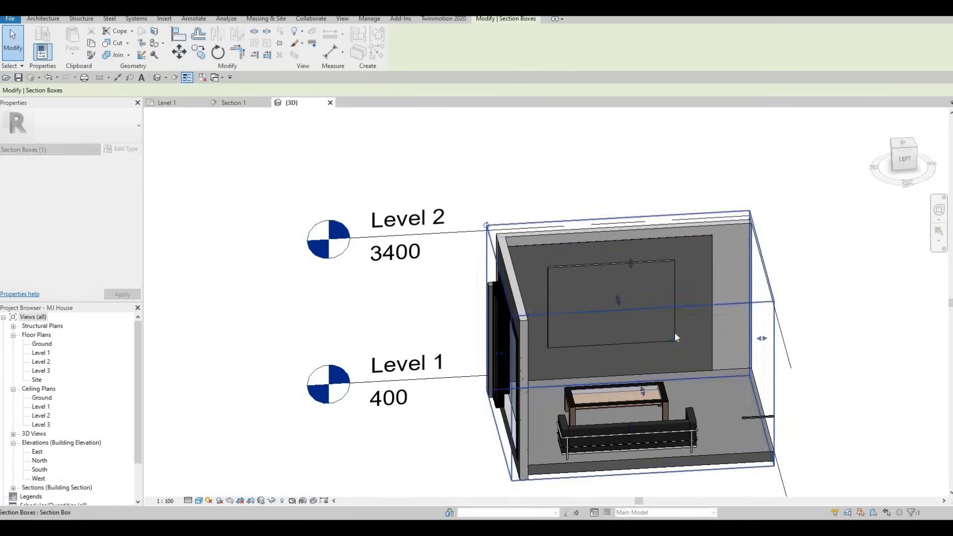
- Raise the granite panel's bottom edge (volume 0.234 m³) and return to Section 1
shift+middle_drag(675, 334, 696, 375)
scroll(670, 333, up, 2)
shift+middle_drag(660, 334, 626, 374)
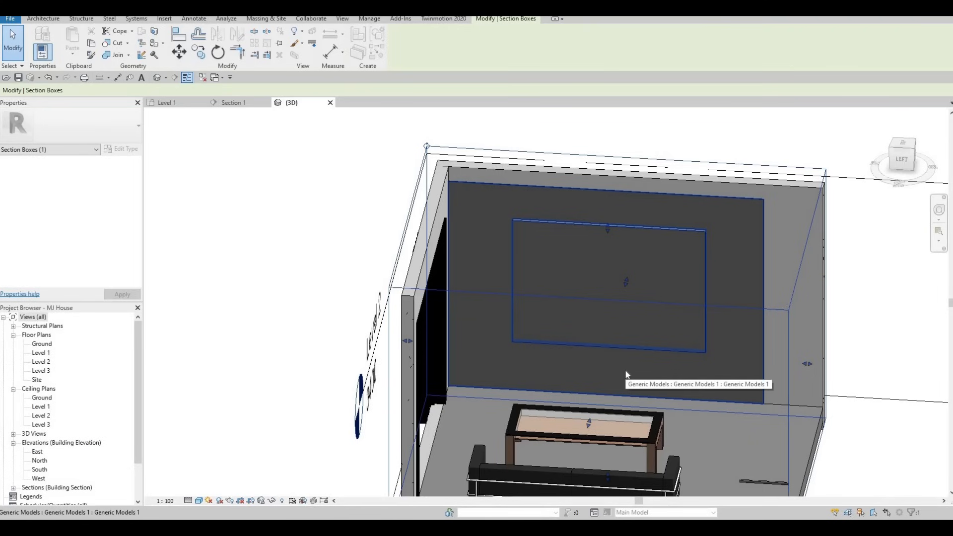
shift+middle_drag(600, 358, 586, 283)
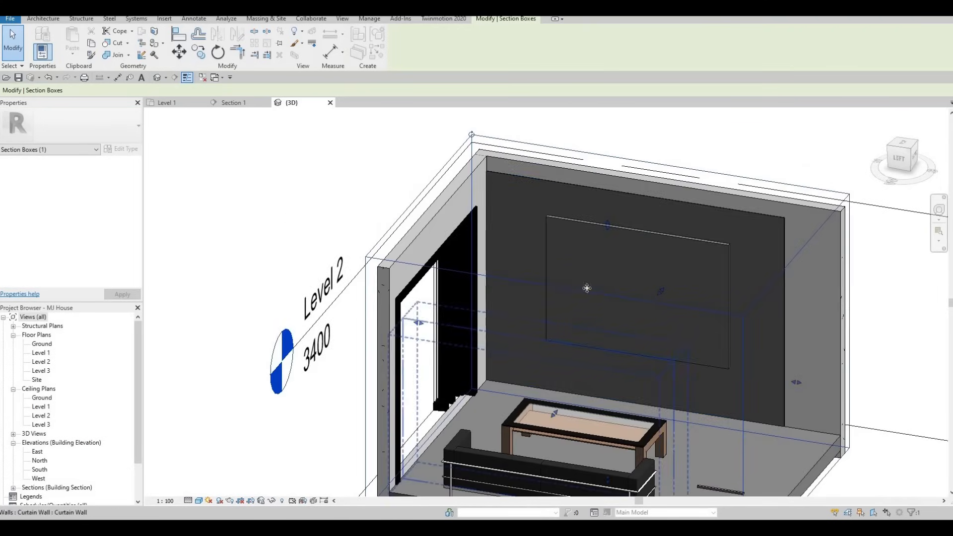
click(639, 340)
drag(638, 351, 552, 339)
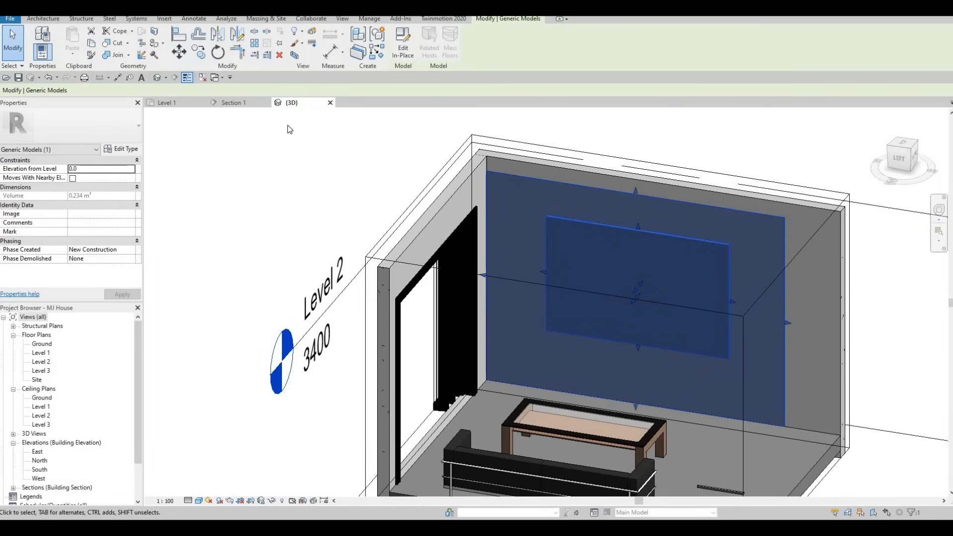
click(243, 107)
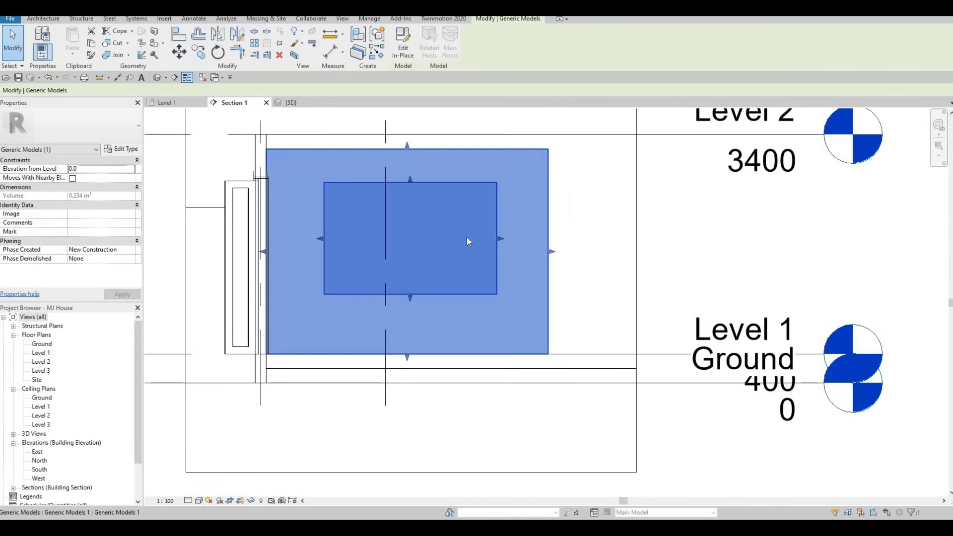
- Reopen the in-place model and pick the outer rectangle's plane for a new extrusion sketch
key(Escape)
key(Escape)
key(Escape)
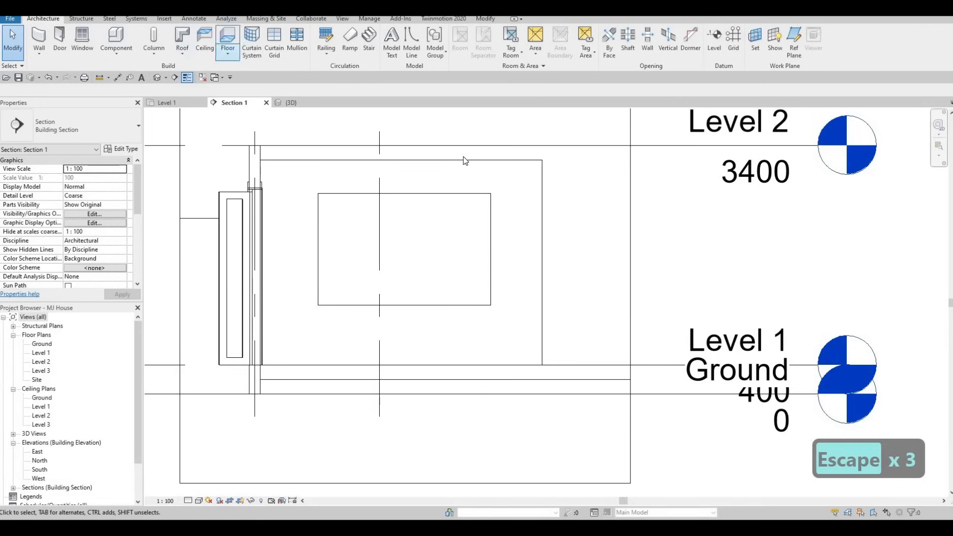
key(Escape)
key(Escape)
click(442, 148)
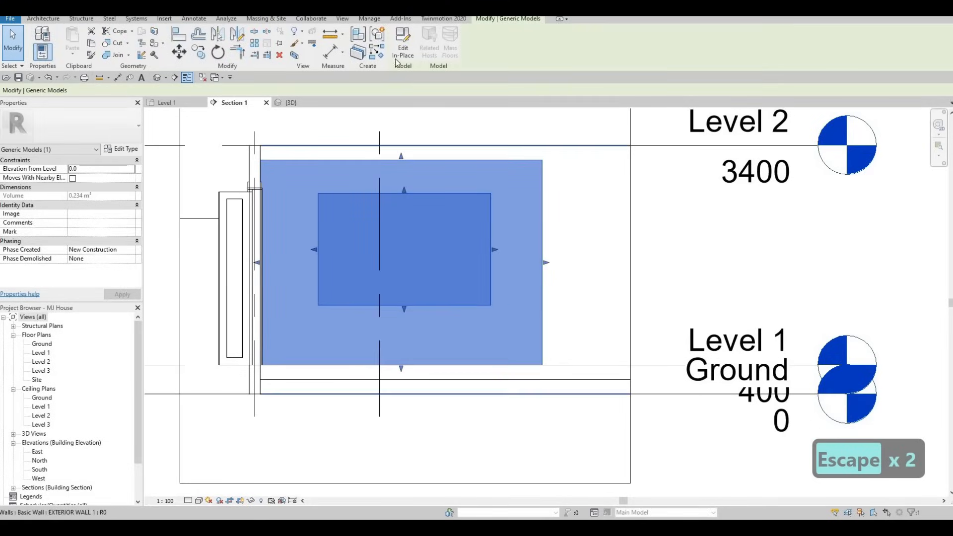
double_click(374, 173)
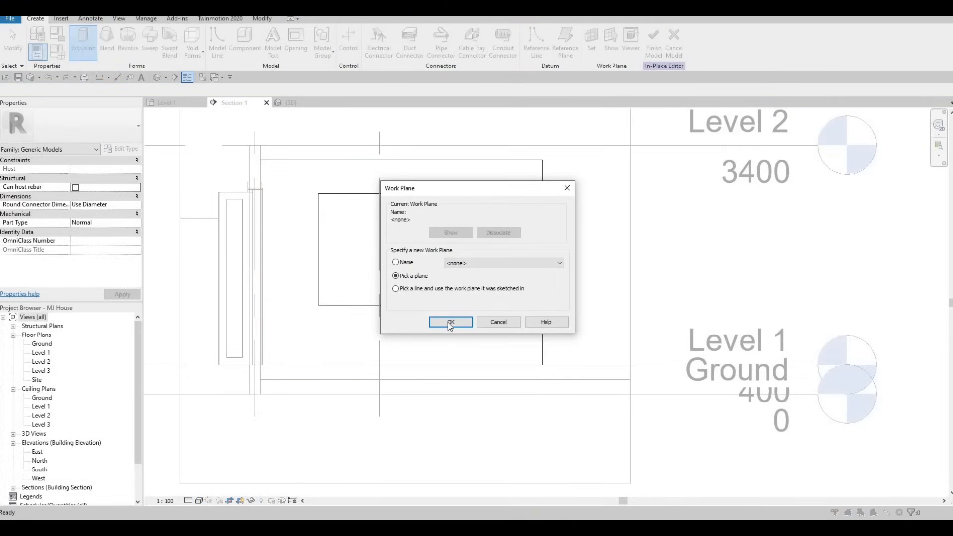
click(449, 321)
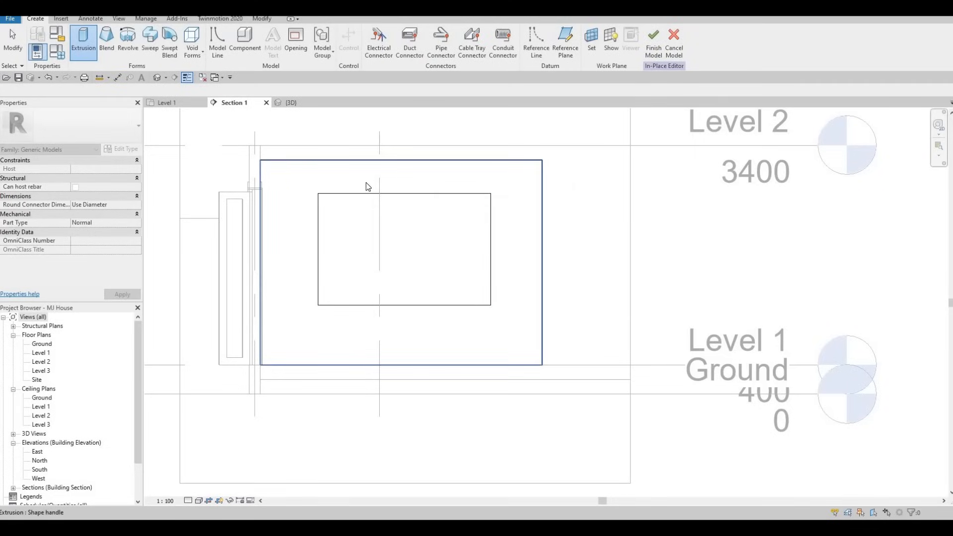
click(246, 147)
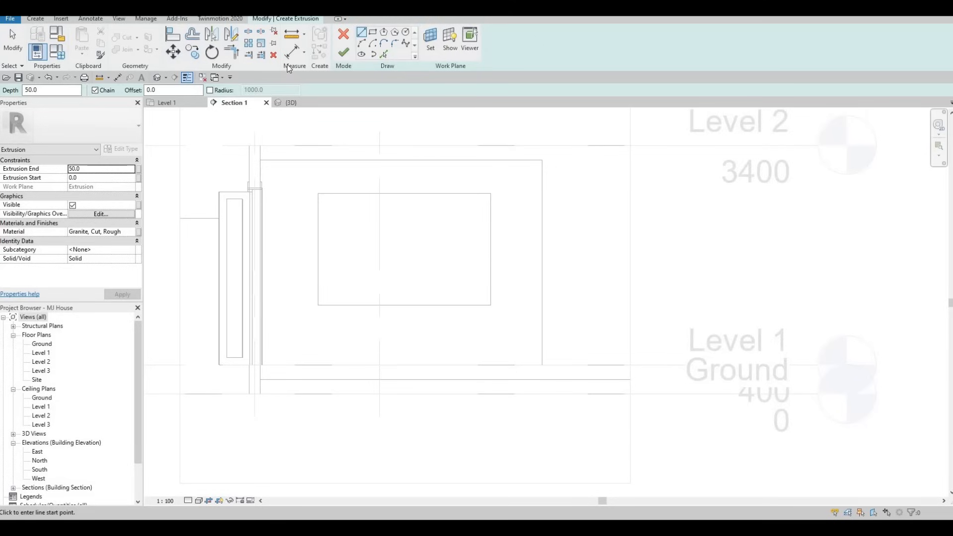
click(35, 18)
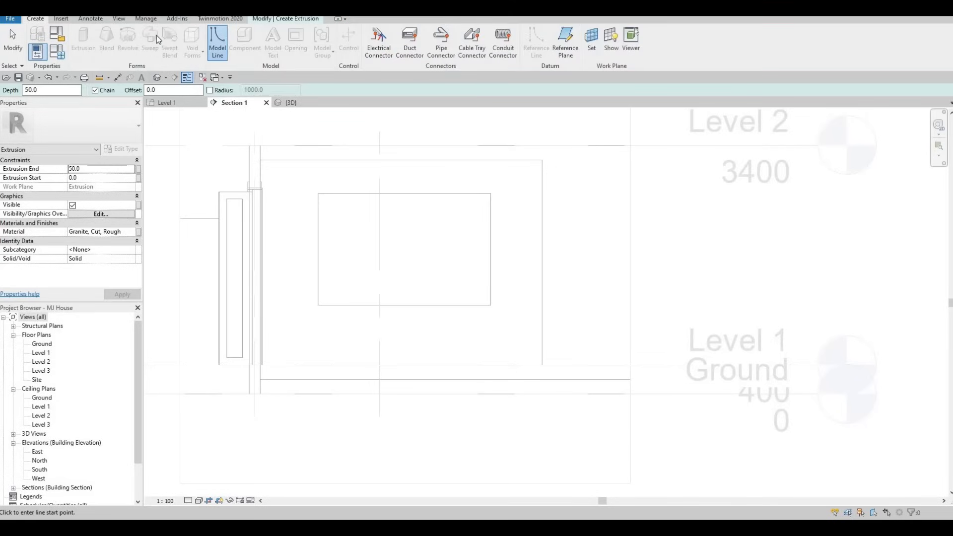
click(285, 19)
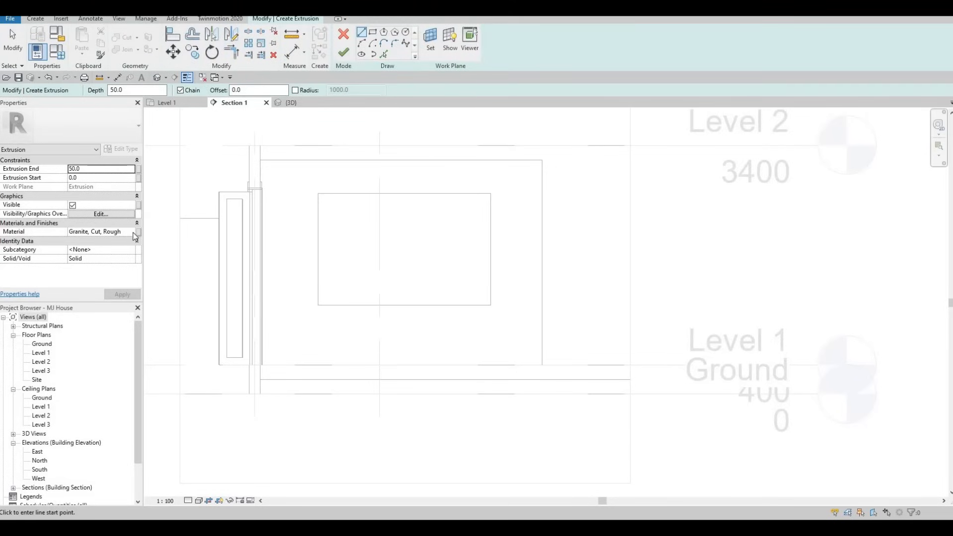
- Set the extrusion material to Ash from AEC Materials > Wood
click(133, 233)
click(132, 232)
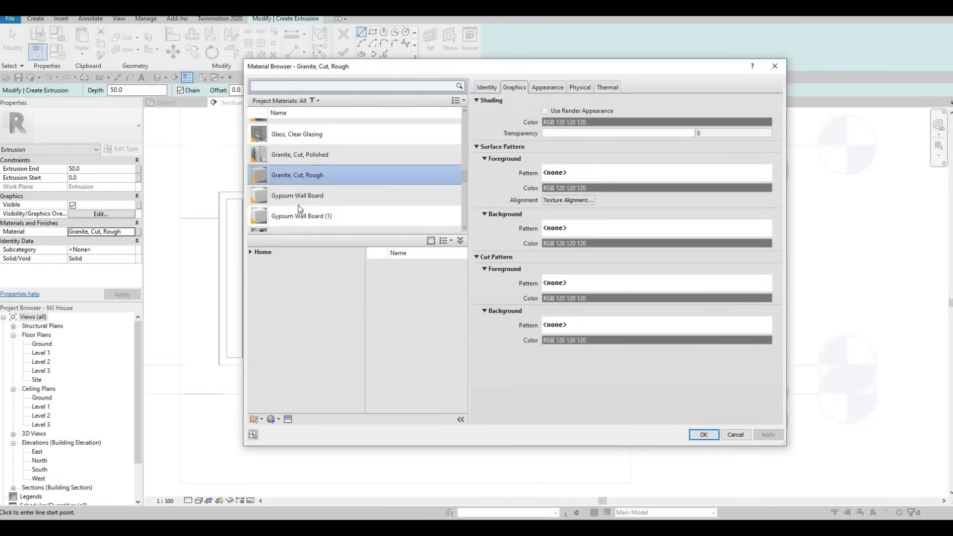
click(251, 253)
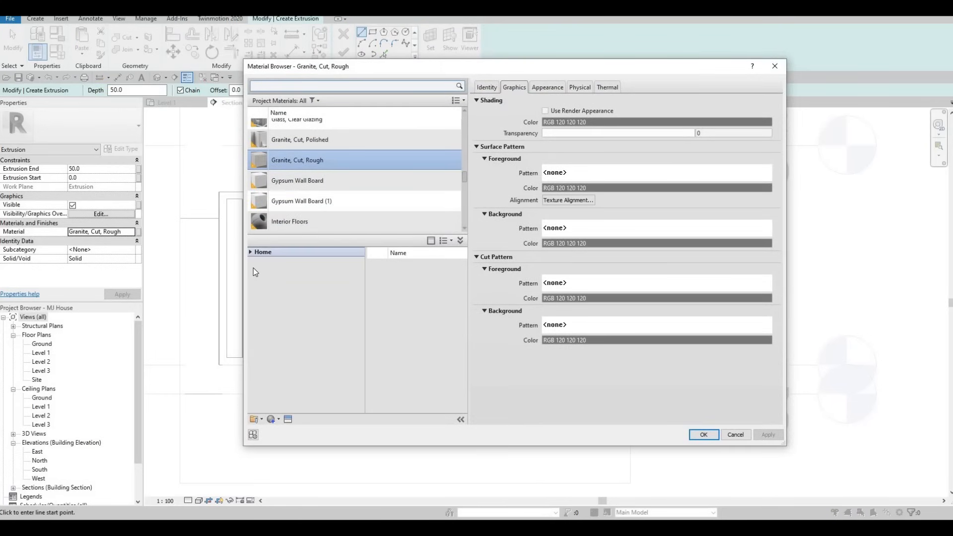
click(254, 270)
scroll(286, 400, down, 2)
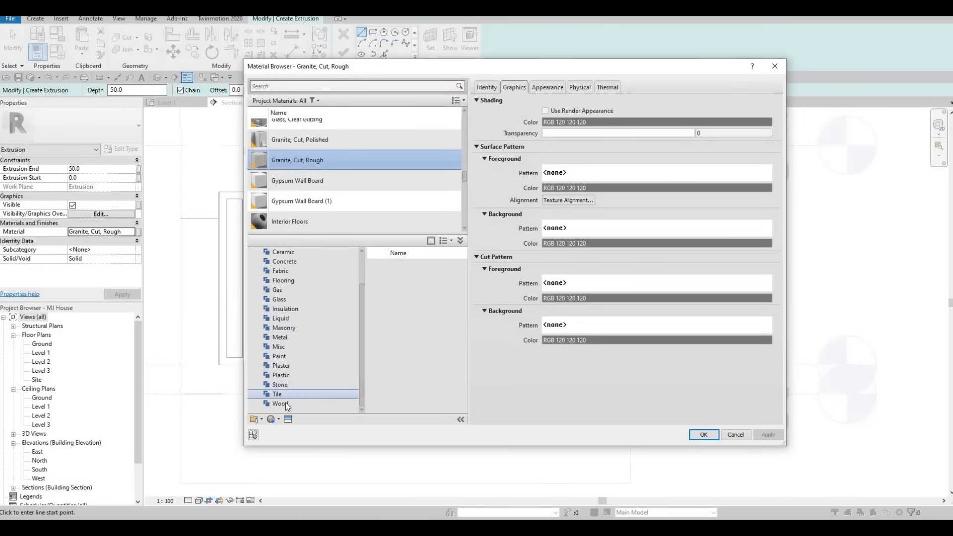
click(281, 403)
mouse_move(446, 271)
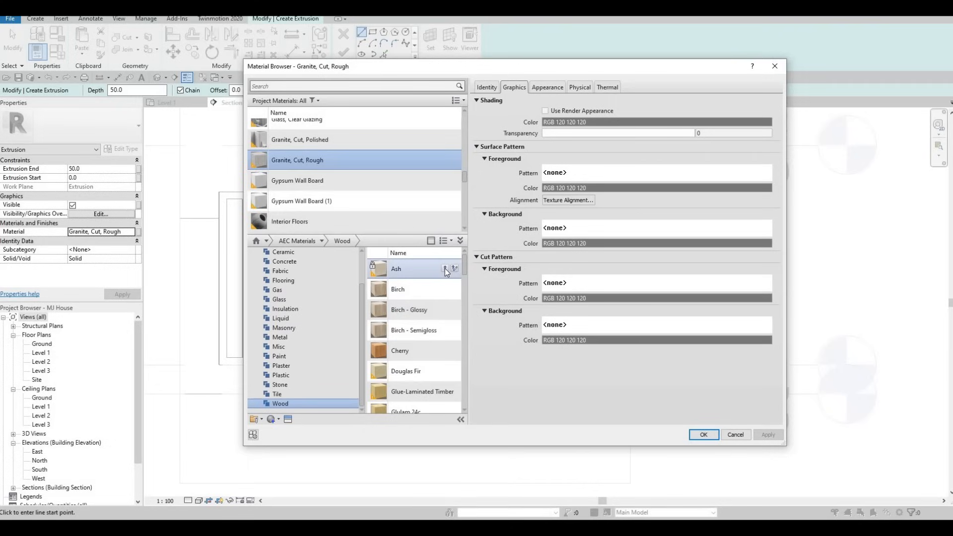
click(446, 269)
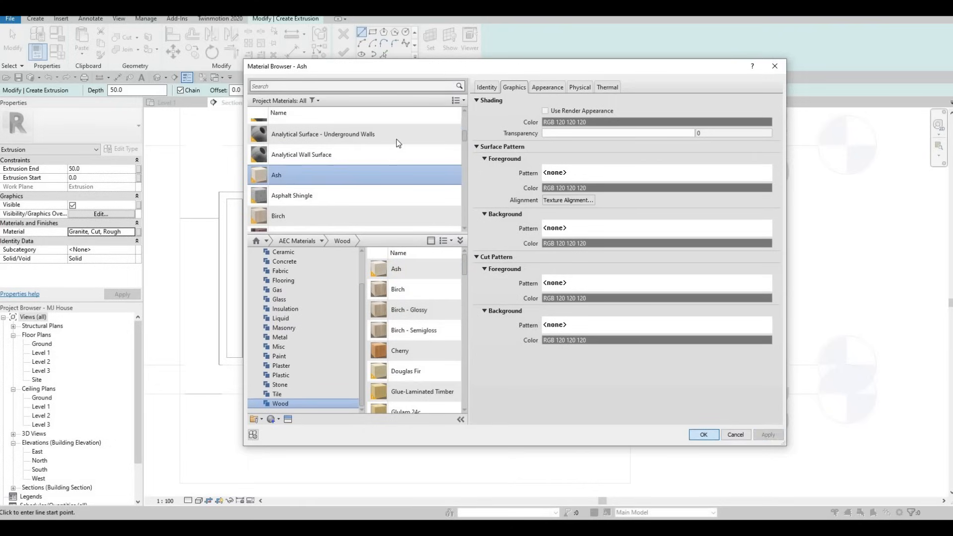
click(704, 435)
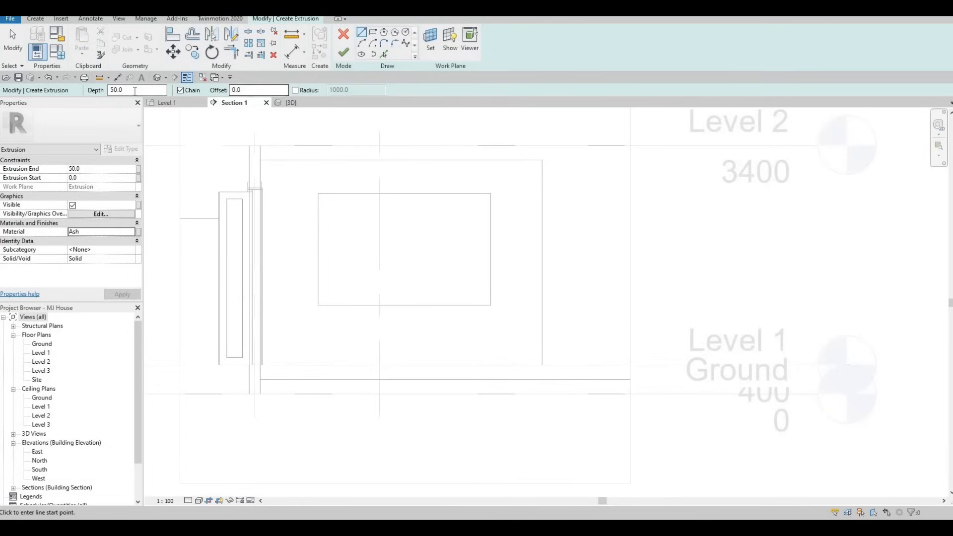
- Set the extrusion depth to 400
text(200)
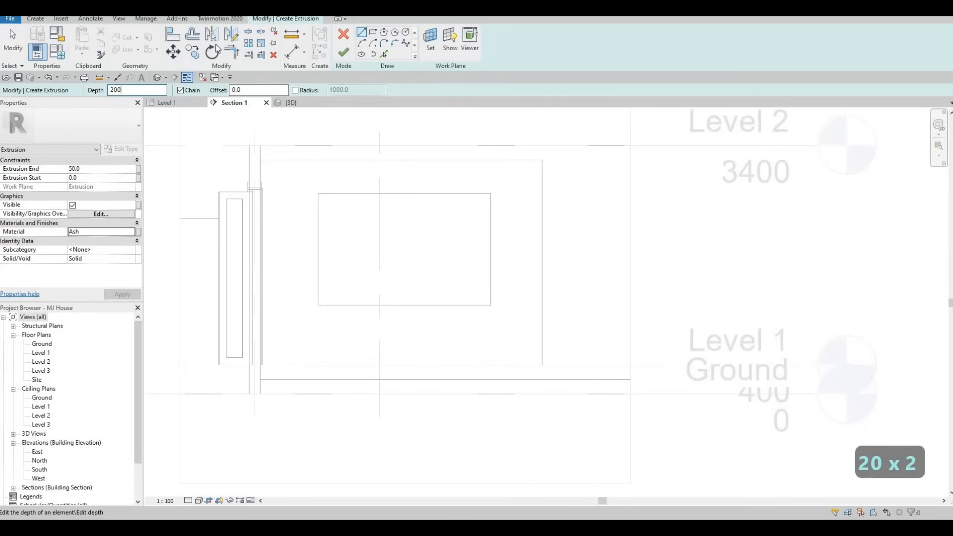
click(46, 94)
text(400)
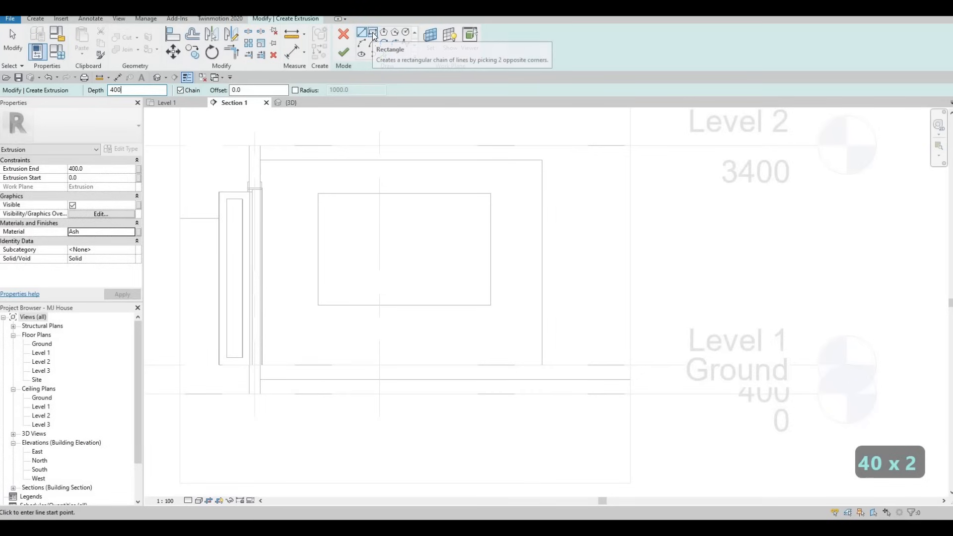
- Sketch a rectangle from the outer top-right corner to the inner rectangle's bottom-right
click(372, 39)
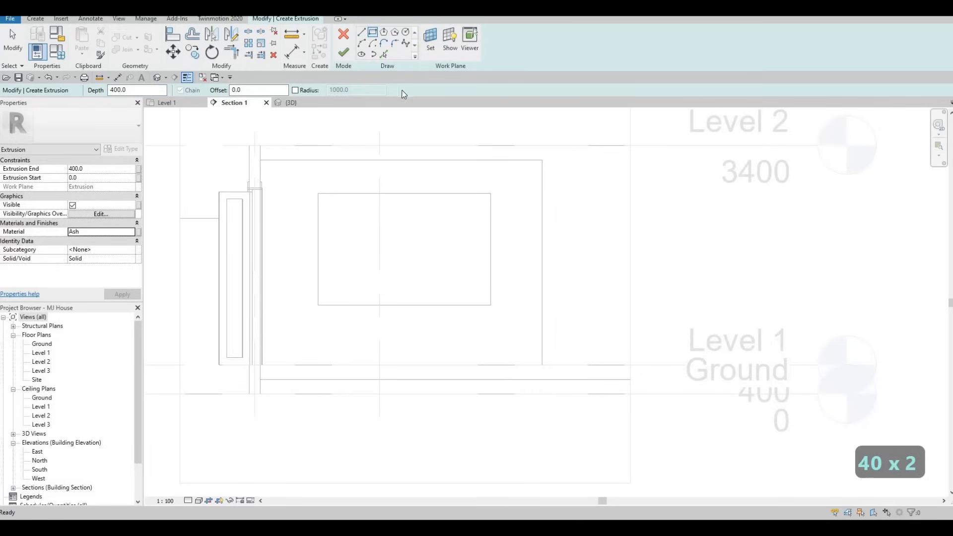
click(542, 160)
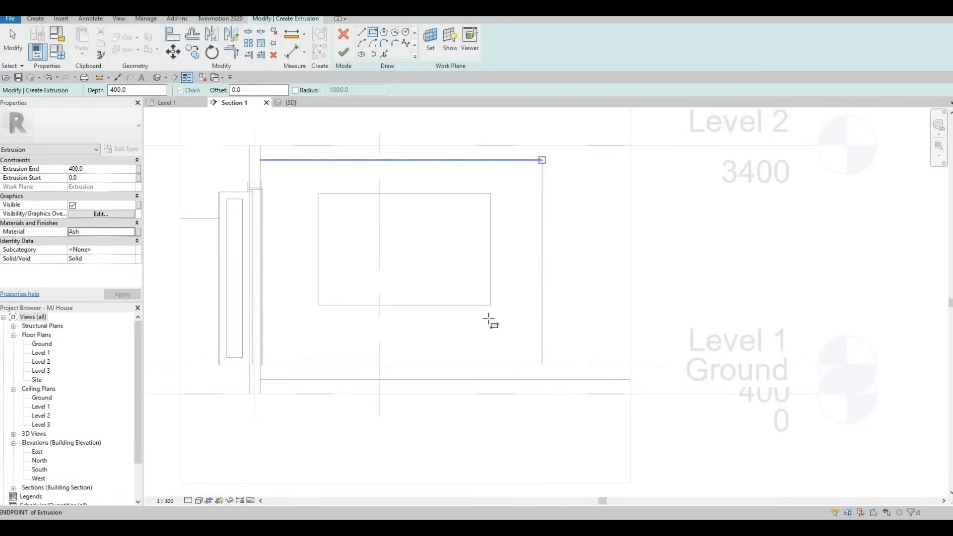
click(494, 363)
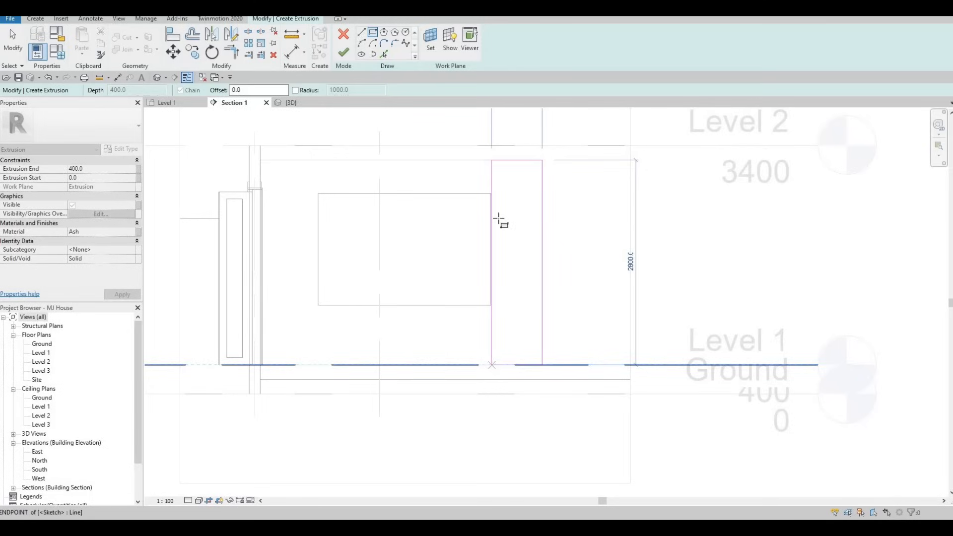
key(Escape)
key(Escape)
key(Escape)
scroll(503, 219, up, 3)
key(a)
key(l)
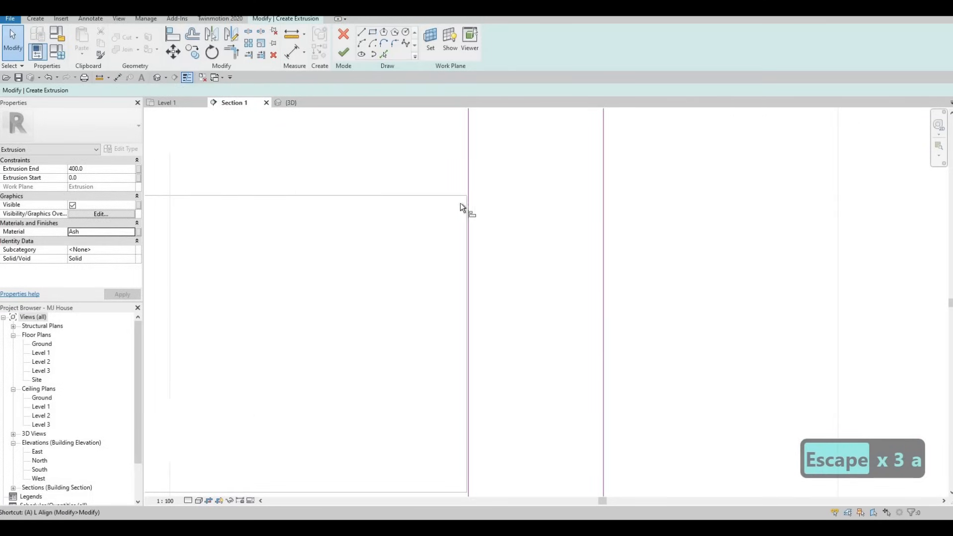
scroll(454, 203, up, 1)
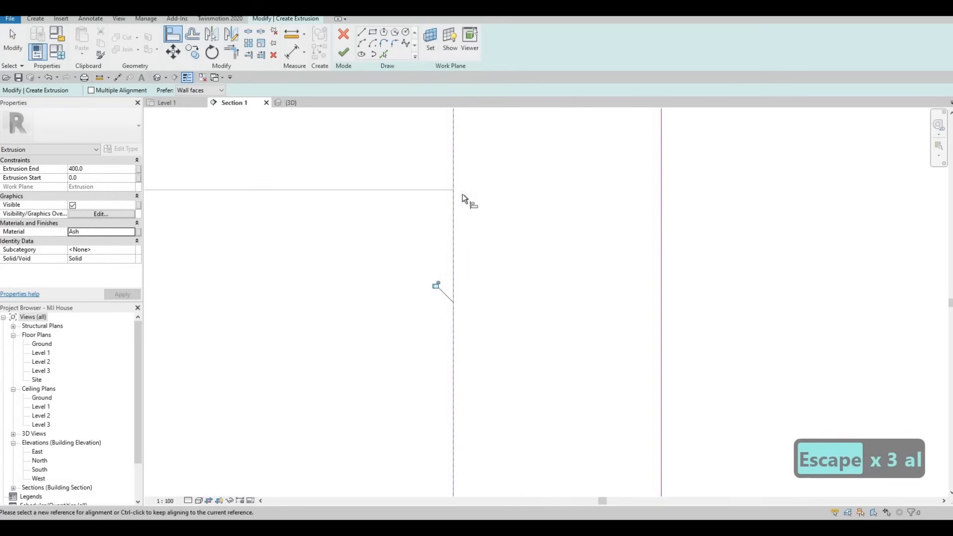
scroll(472, 209, down, 4)
key(Escape)
key(Escape)
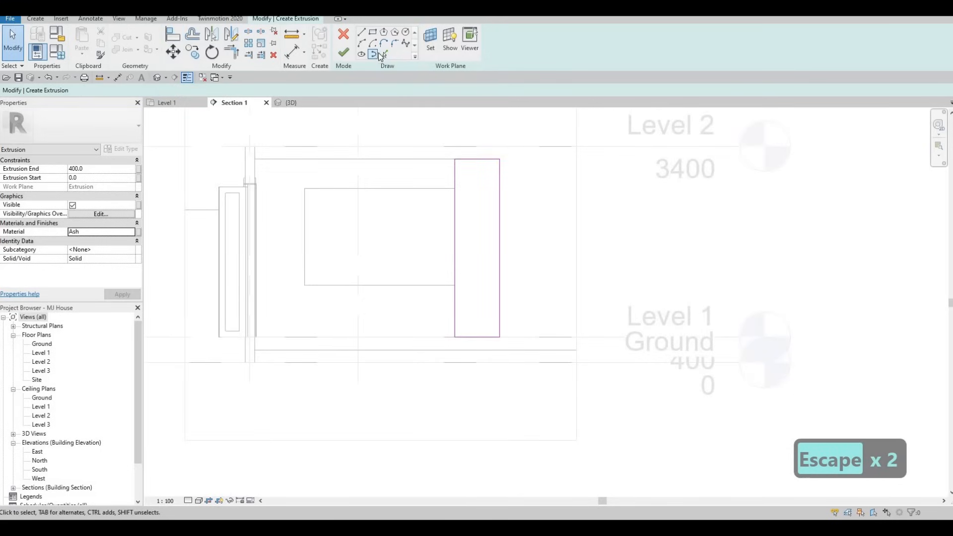
- Add lines offset 25 inside the rectangle's left, right and bottom edges
click(385, 56)
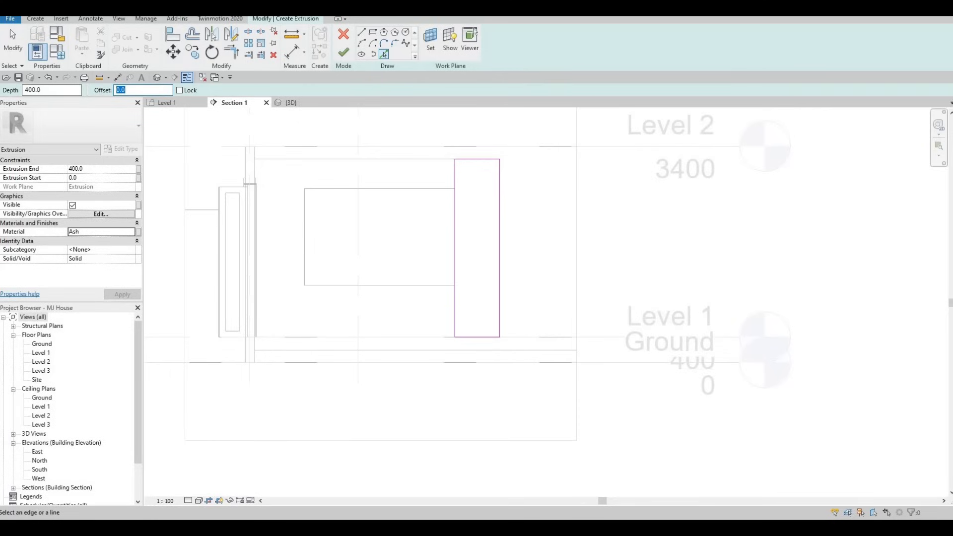
scroll(457, 173, up, 2)
click(457, 171)
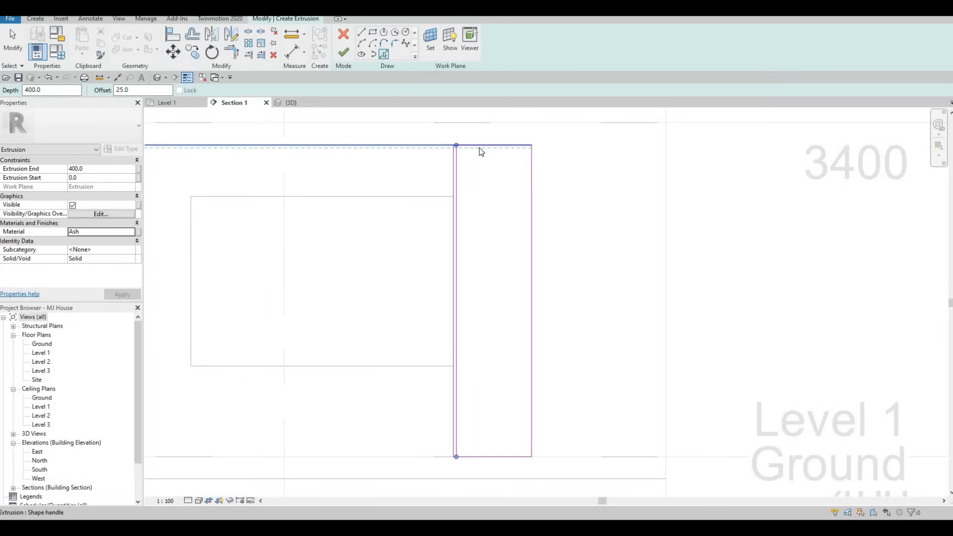
scroll(480, 152, up, 2)
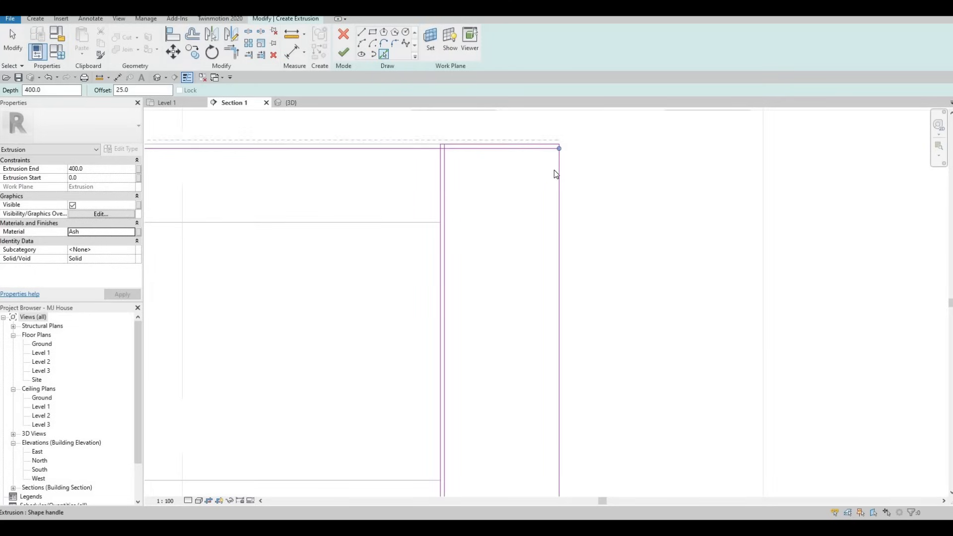
click(542, 169)
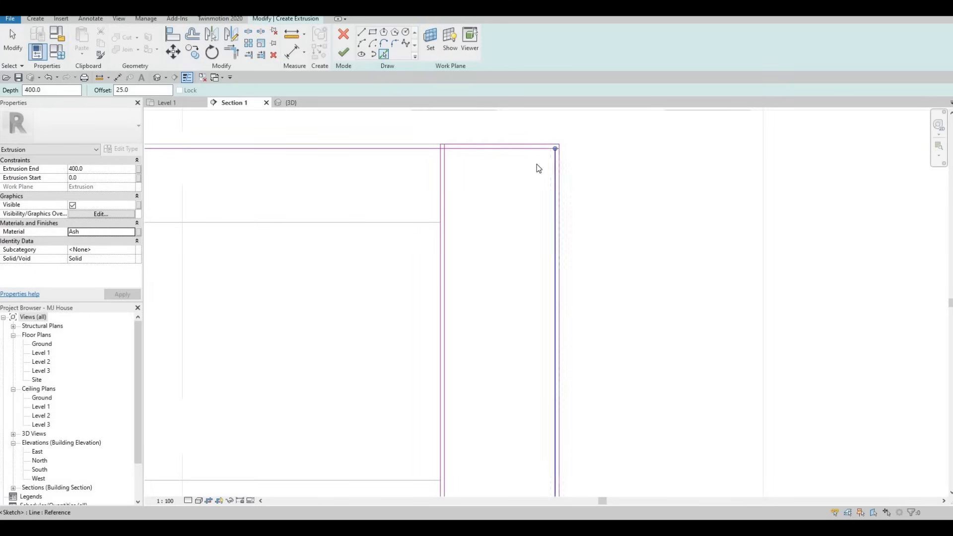
scroll(537, 167, down, 2)
middle_drag(524, 431, 522, 334)
scroll(523, 315, up, 2)
click(523, 314)
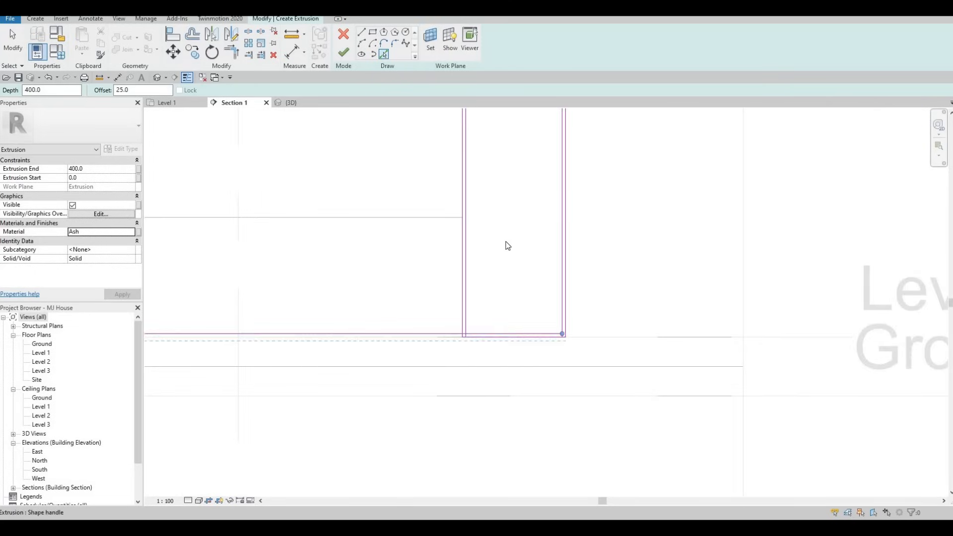
scroll(509, 269, down, 1)
scroll(510, 288, down, 2)
key(Escape)
key(Escape)
key(Escape)
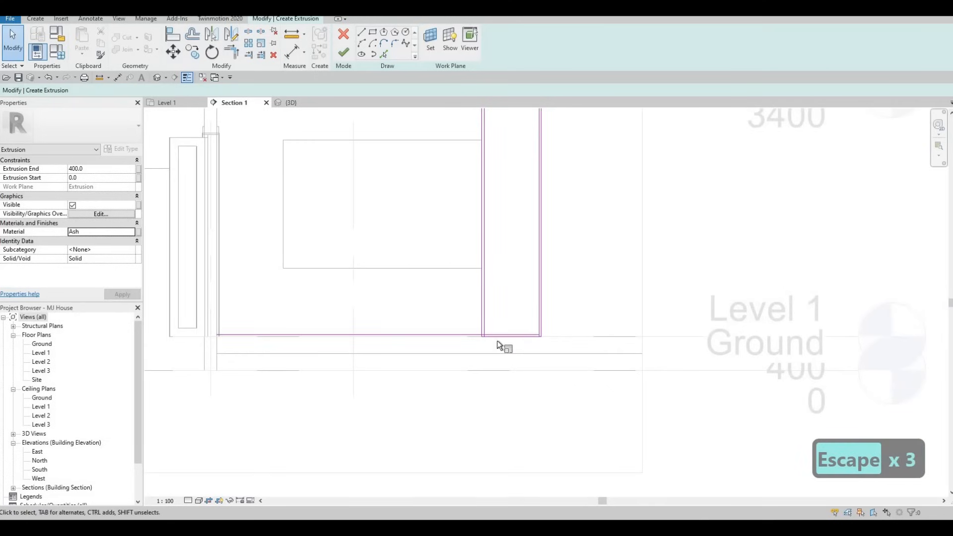
- Inspect the right inner and top sketch lines without changing them
key(r)
key(e)
scroll(487, 332, up, 2)
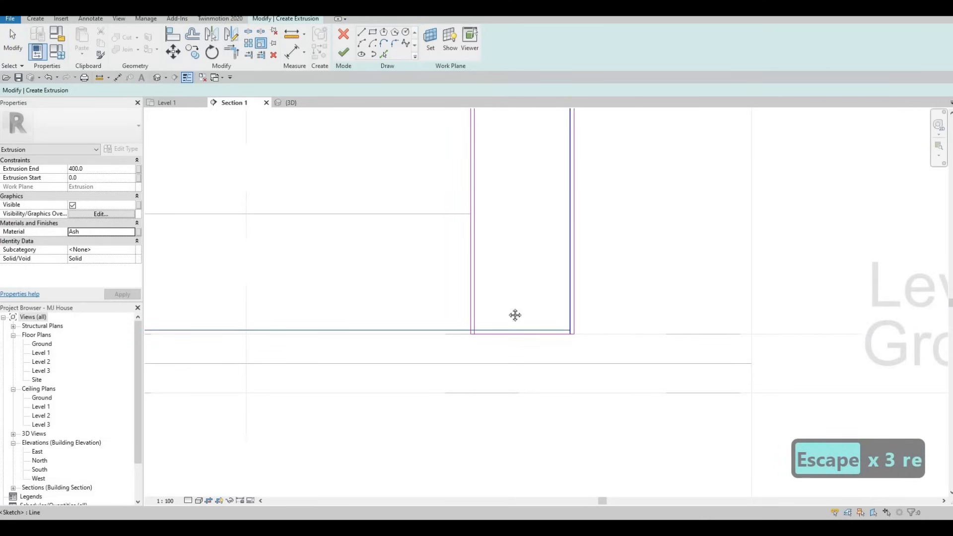
scroll(527, 243, down, 2)
scroll(528, 249, down, 2)
scroll(478, 199, up, 4)
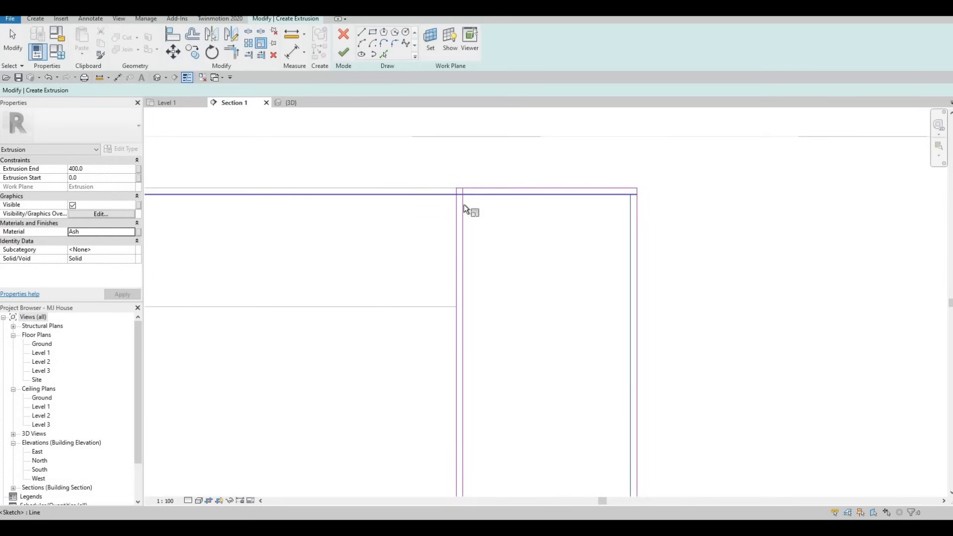
click(631, 207)
key(Escape)
key(Escape)
key(Escape)
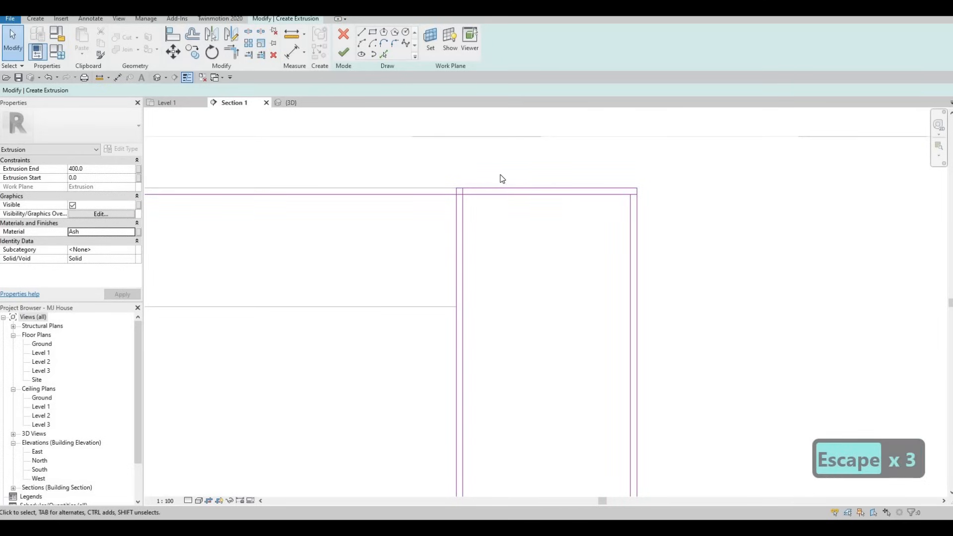
click(492, 174)
key(Escape)
key(Escape)
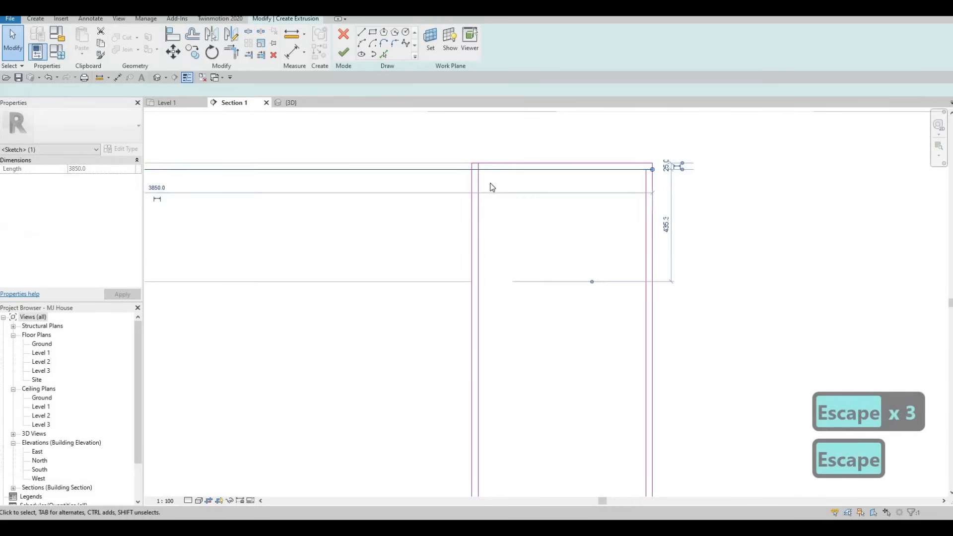
- Trim the top-left and remaining sketch corners with TR so the outline closes
key(t)
key(r)
click(479, 182)
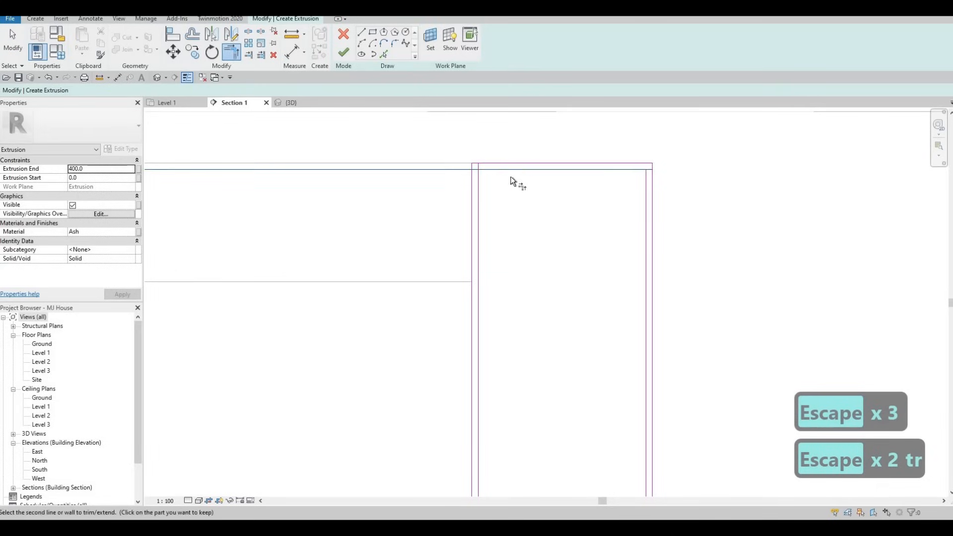
click(623, 170)
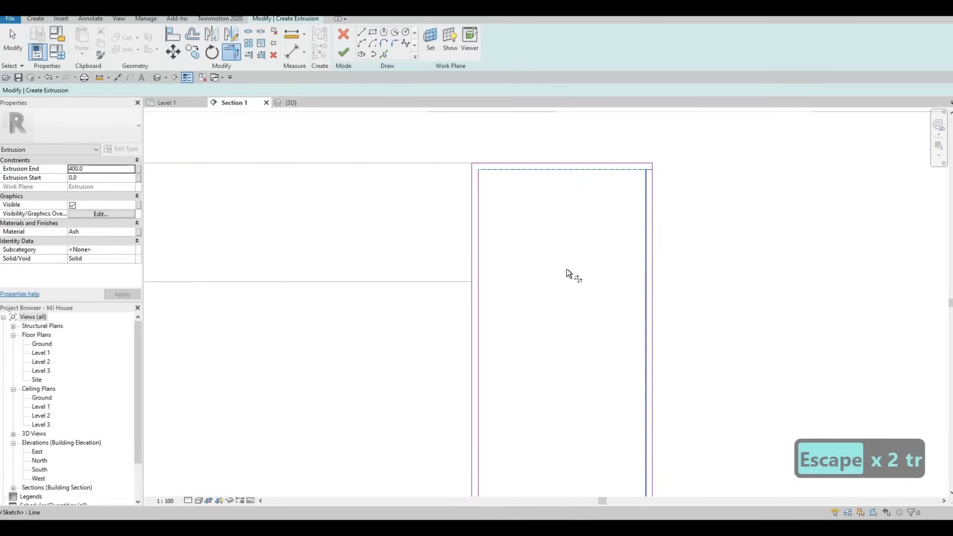
scroll(576, 189, down, 2)
scroll(617, 230, down, 1)
scroll(612, 238, up, 5)
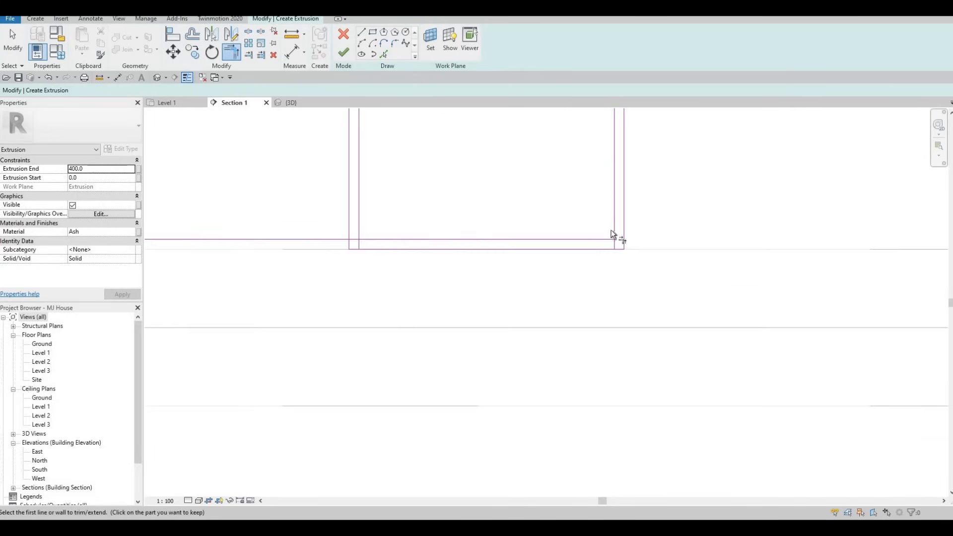
click(612, 225)
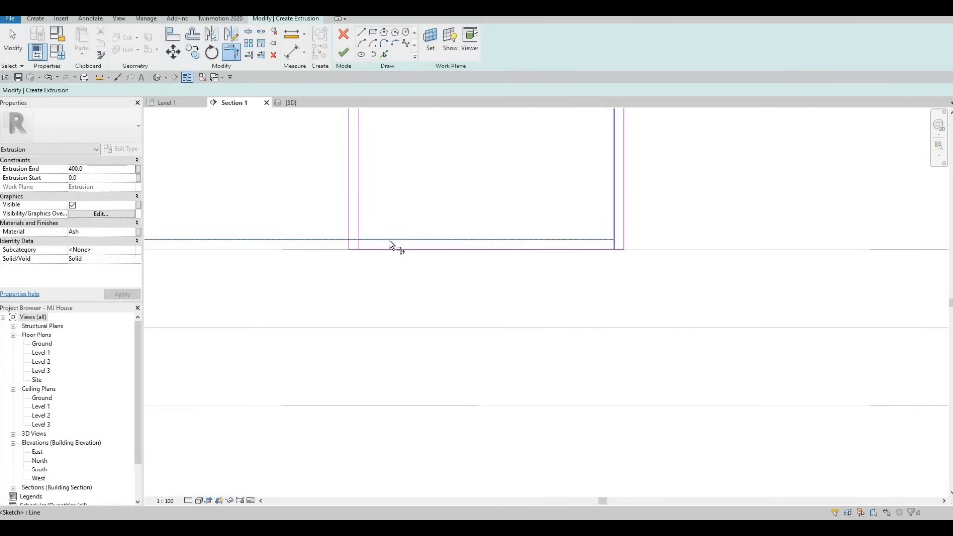
click(362, 215)
scroll(487, 219, down, 4)
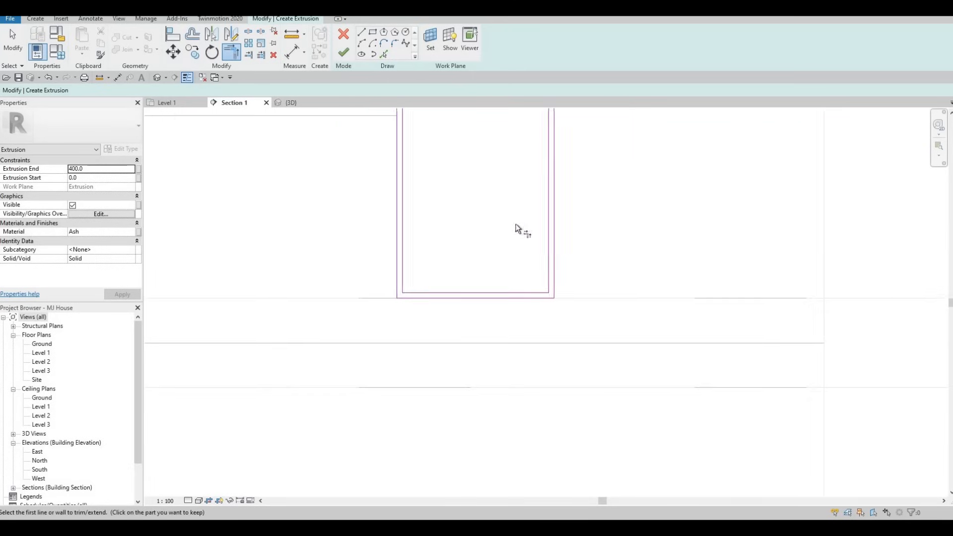
key(Escape)
key(Escape)
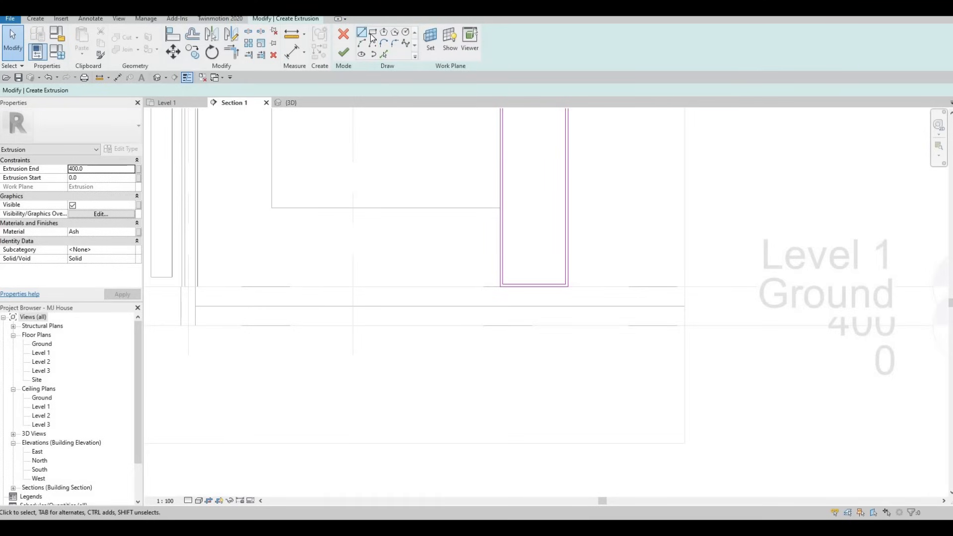
- Draw a horizontal shelf line across the rectangle 520 below the top
click(372, 34)
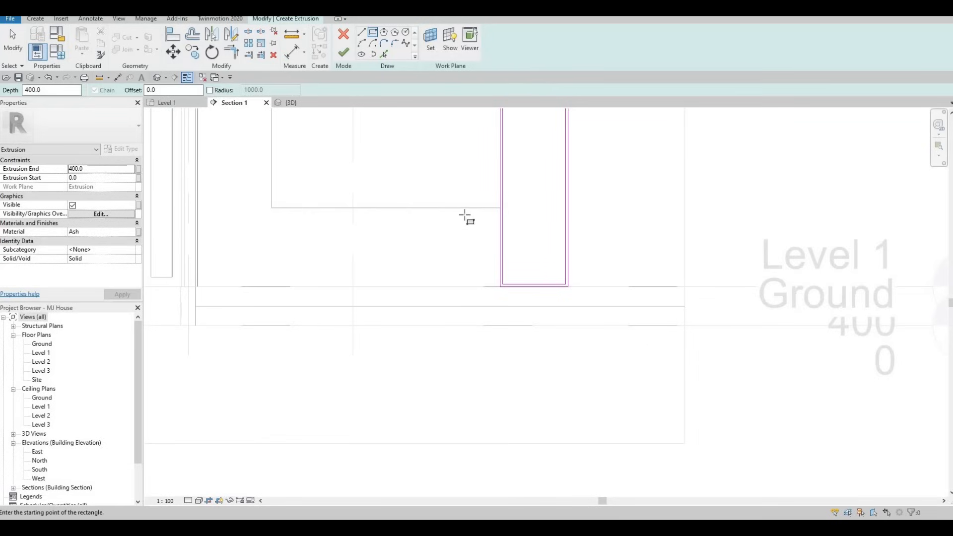
scroll(454, 249, down, 3)
key(Escape)
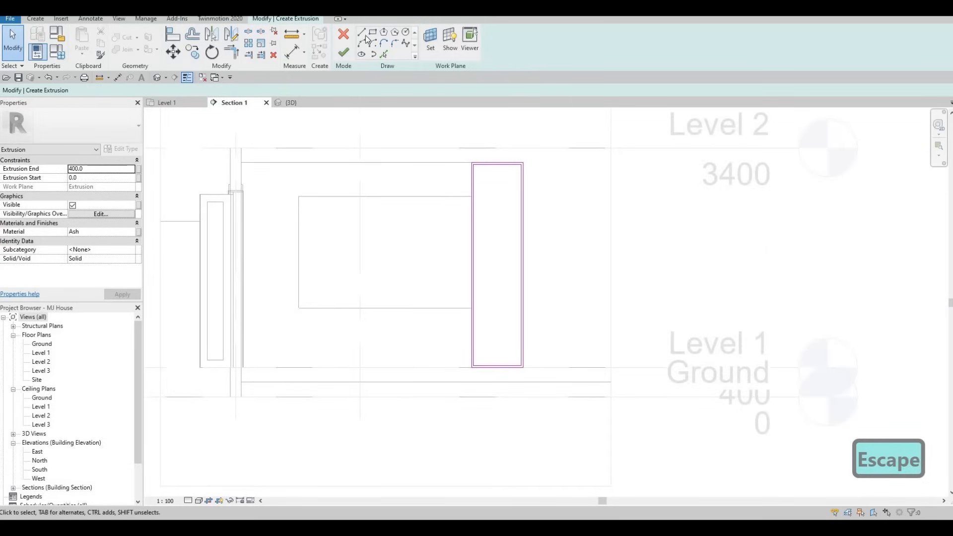
scroll(496, 200, up, 1)
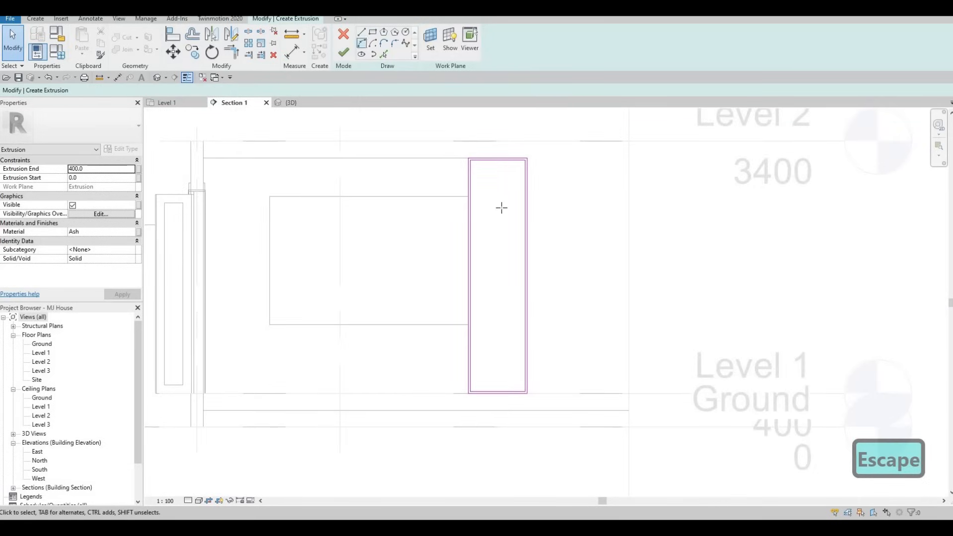
key(l)
key(i)
scroll(456, 196, up, 3)
click(447, 201)
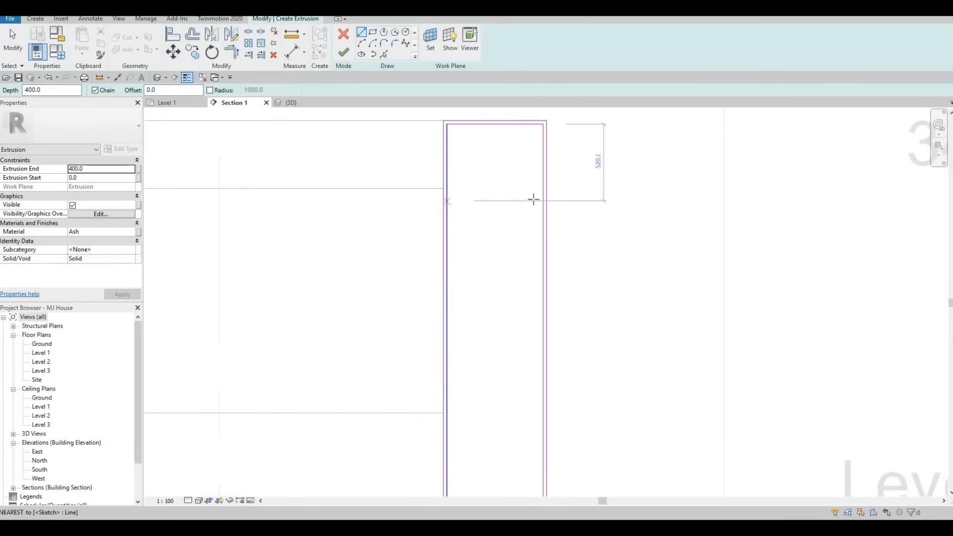
click(543, 201)
key(Escape)
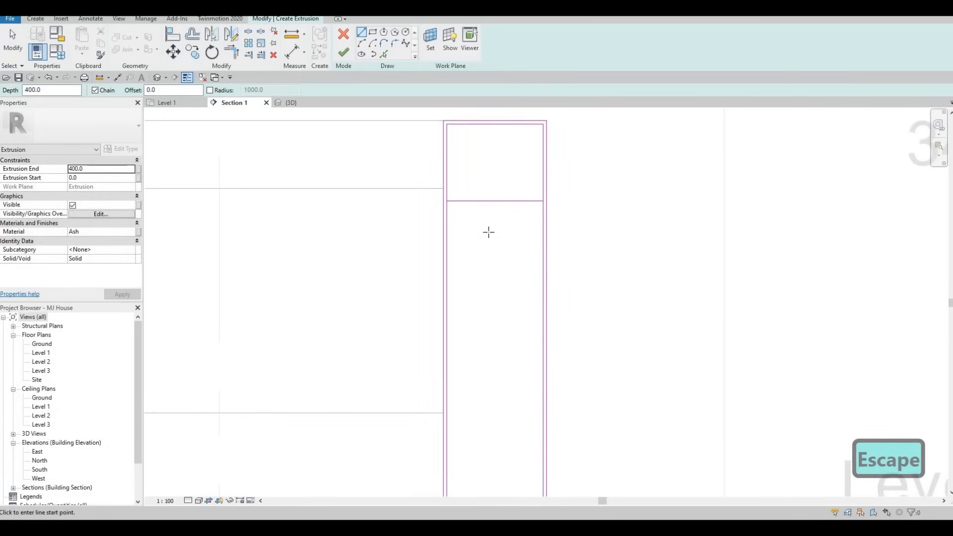
key(Escape)
click(491, 202)
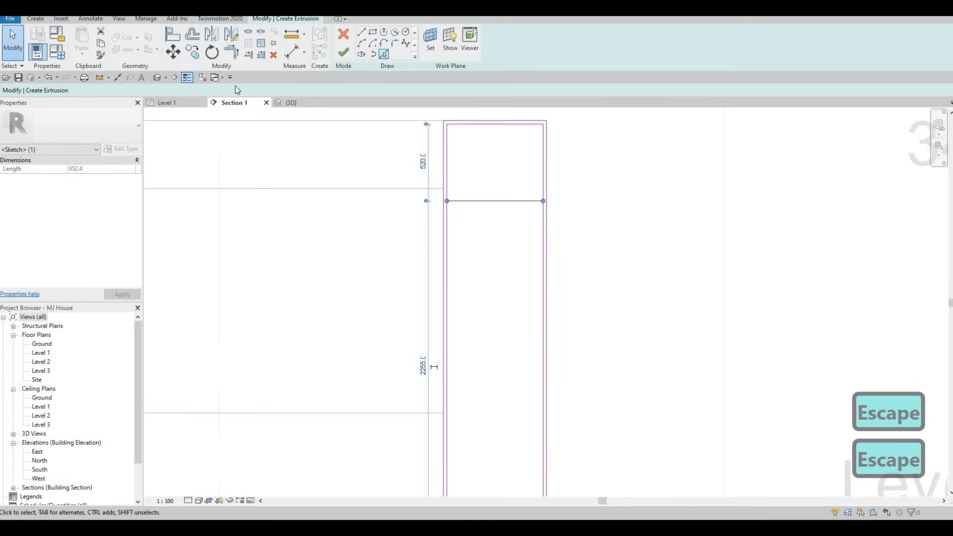
key(Escape)
- Add a parallel line offset 25 beneath the shelf line
click(142, 90)
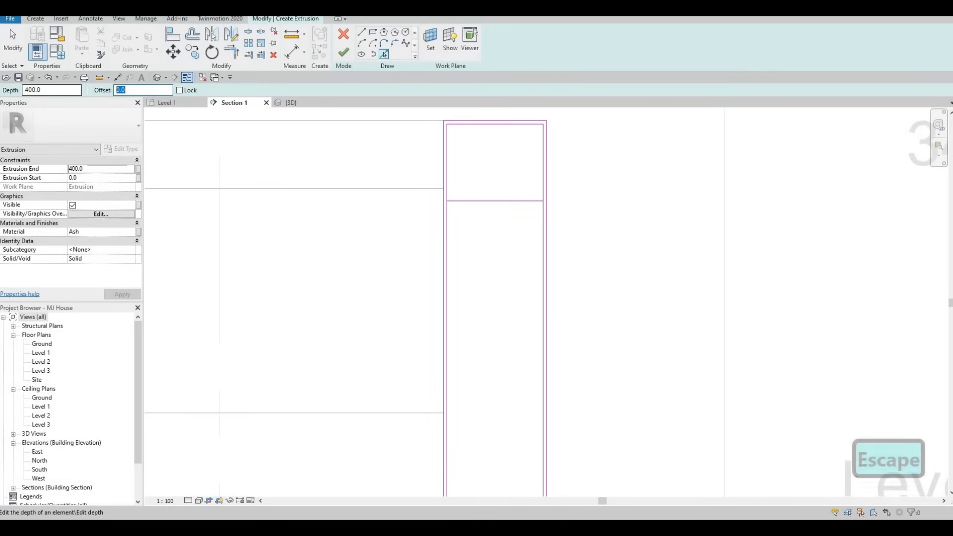
text(25)
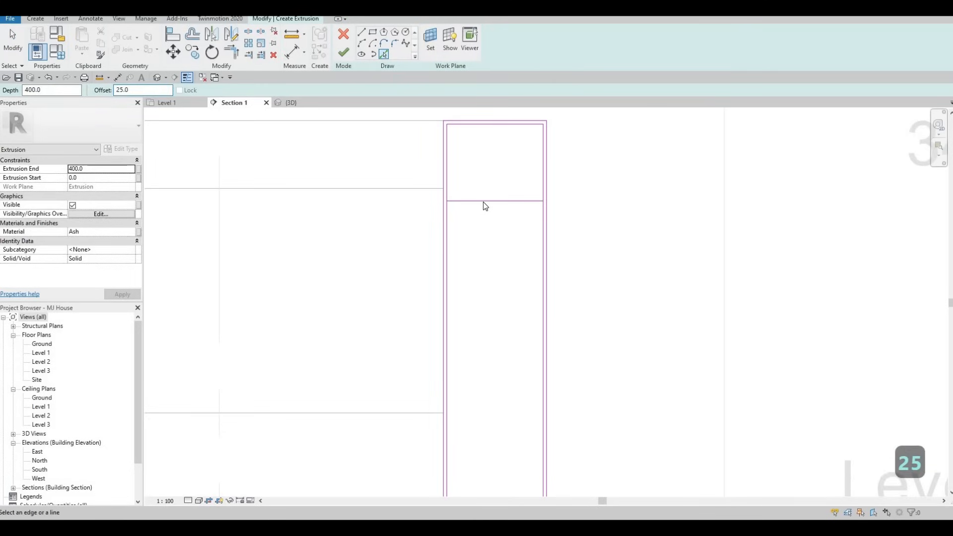
key(Escape)
key(Escape)
key(Escape)
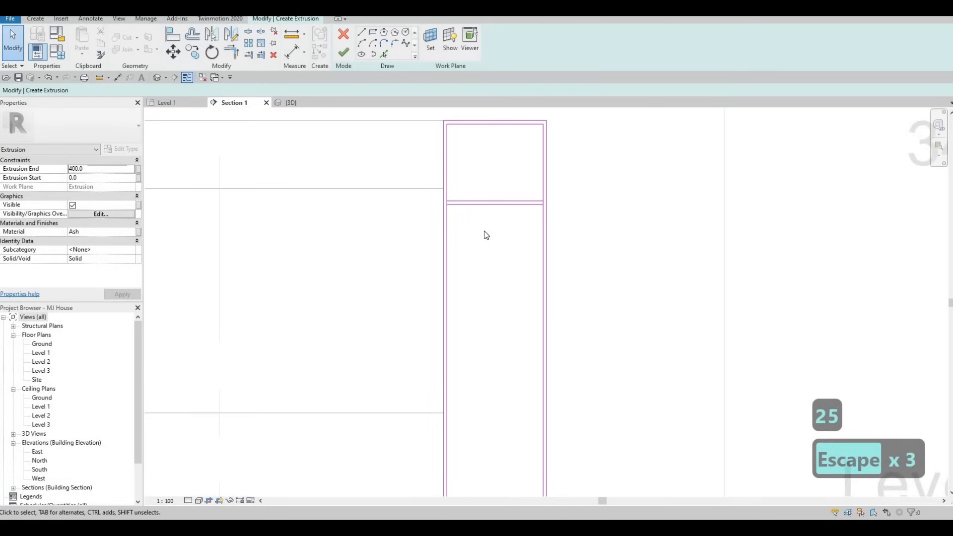
click(469, 191)
- Copy the pair of shelf lines down twice, one cell apart each time
key(c)
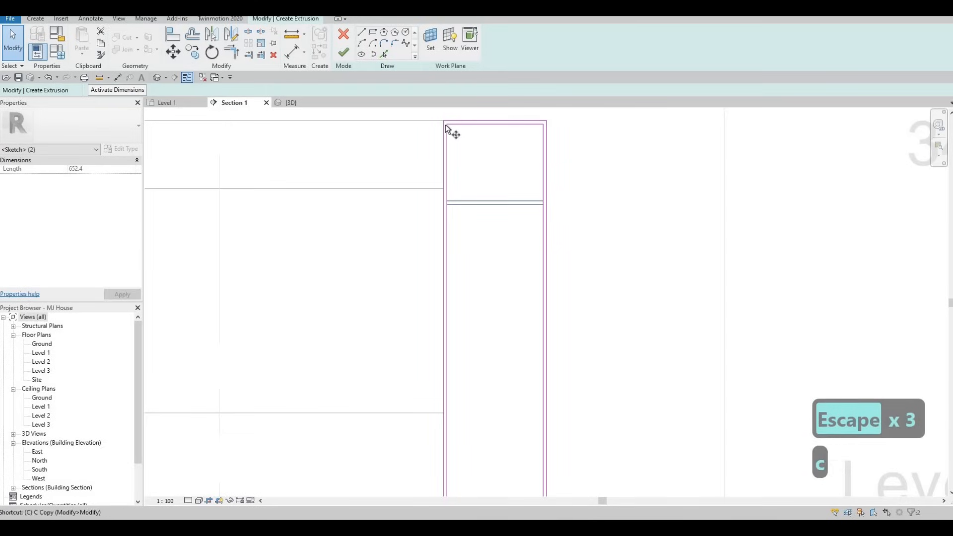
key(o)
click(446, 124)
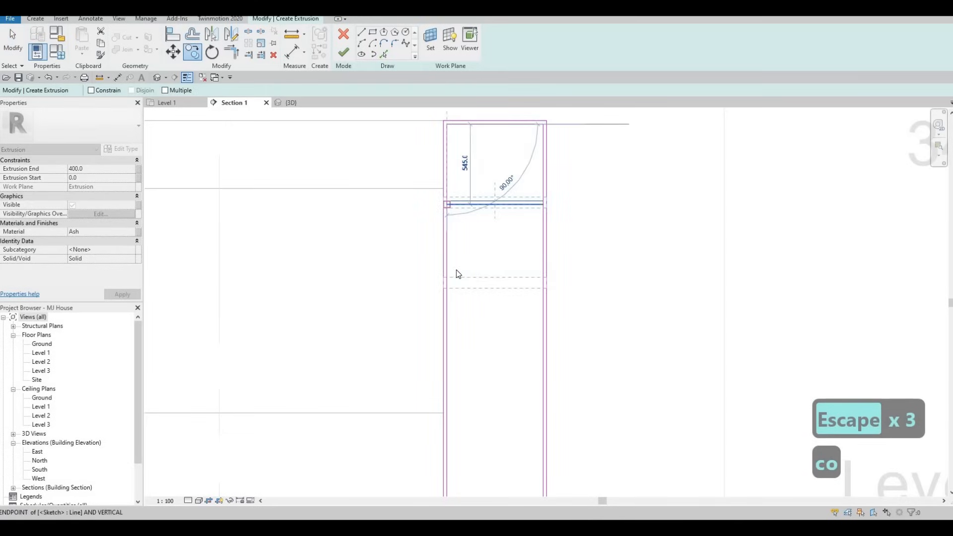
click(455, 290)
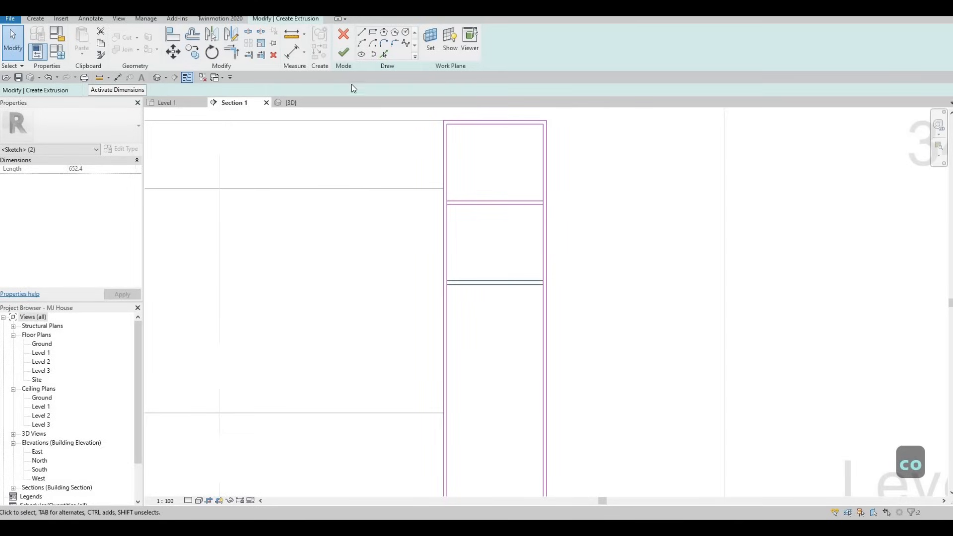
key(c)
key(o)
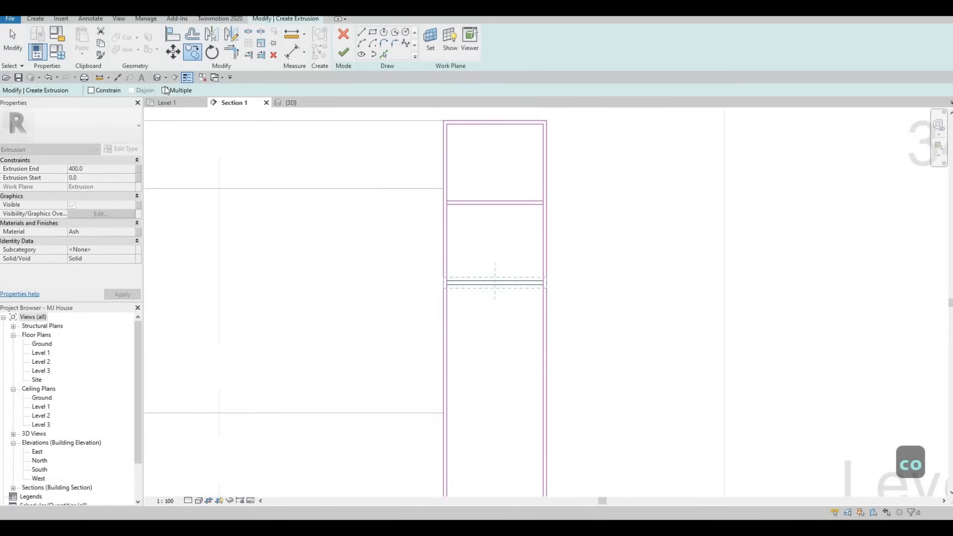
click(446, 199)
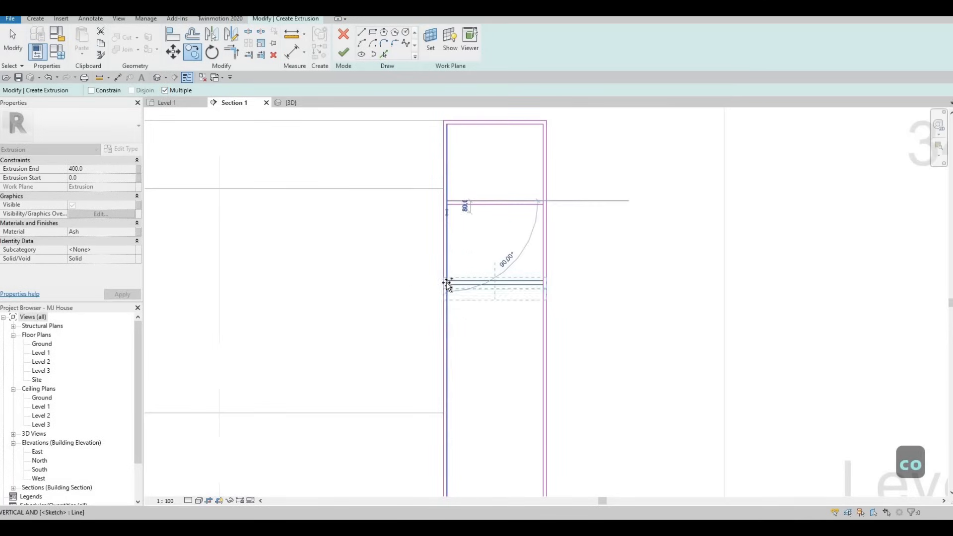
click(448, 362)
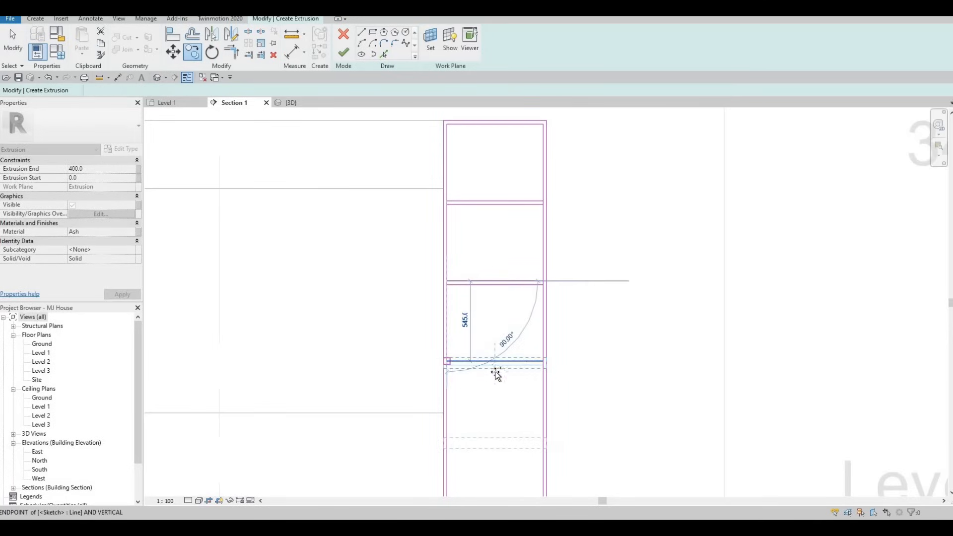
scroll(496, 372, up, 1)
middle_drag(497, 372, 500, 170)
scroll(449, 291, down, 2)
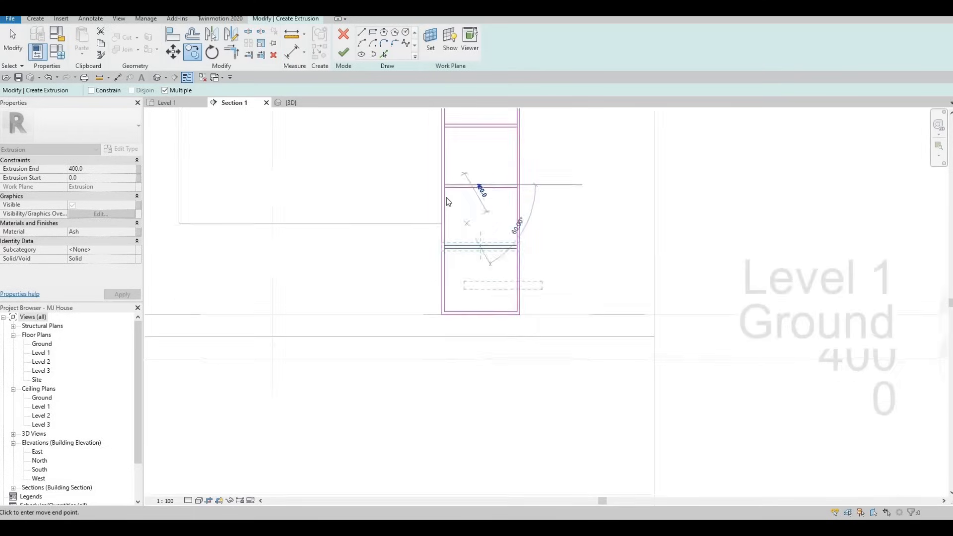
key(Escape)
key(Escape)
- Check a shelf line's dimensions and frame the whole bookshelf in view
scroll(494, 268, up, 6)
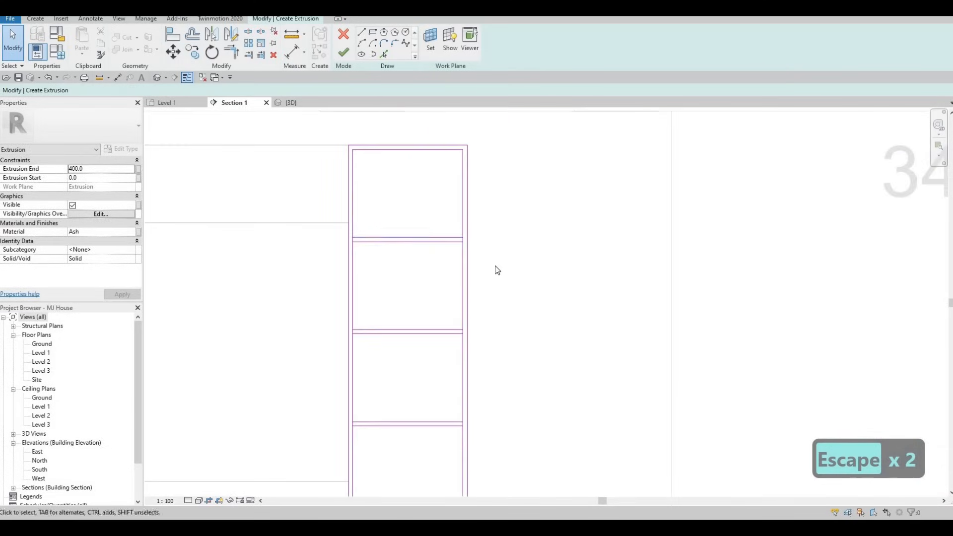
scroll(454, 208, down, 5)
scroll(451, 205, down, 1)
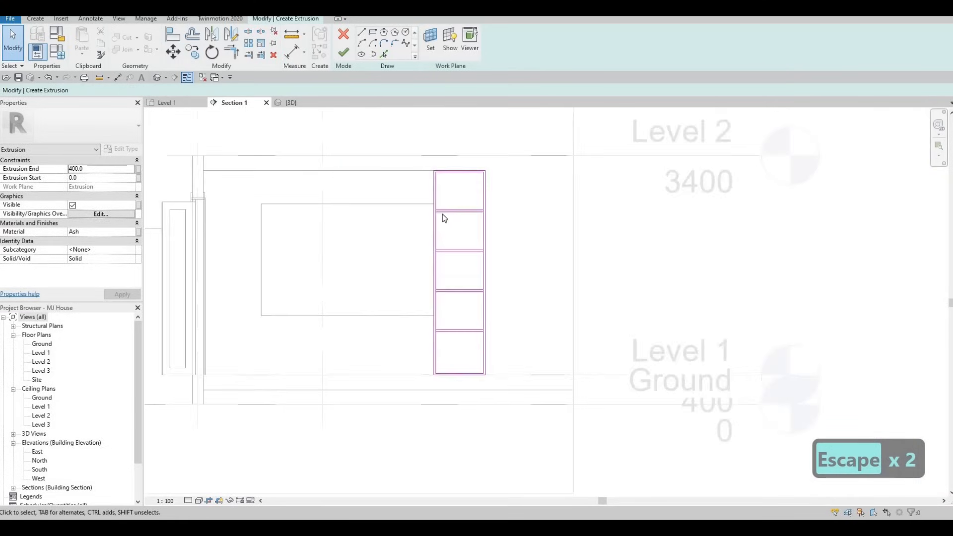
scroll(442, 214, up, 2)
click(443, 213)
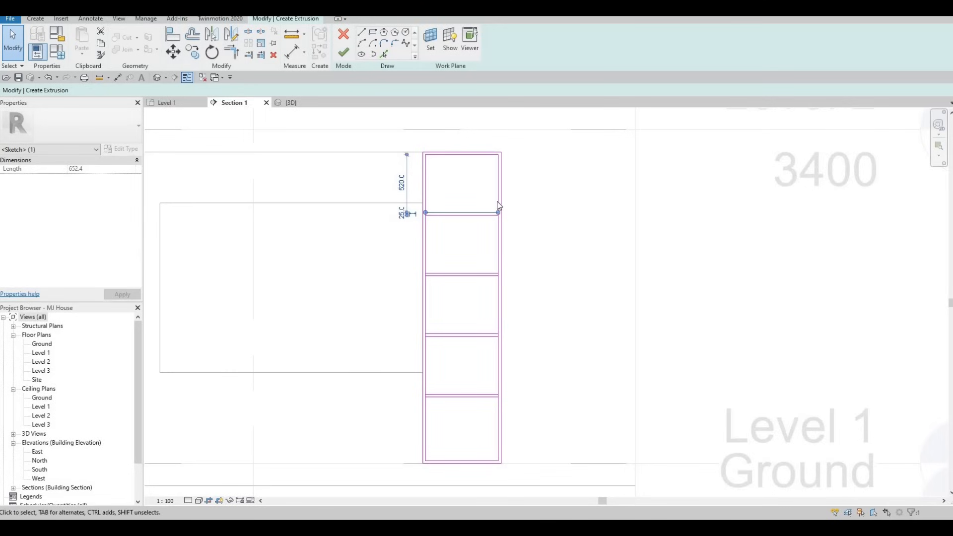
key(Escape)
key(Escape)
middle_drag(446, 208, 546, 177)
scroll(546, 177, down, 1)
key(Escape)
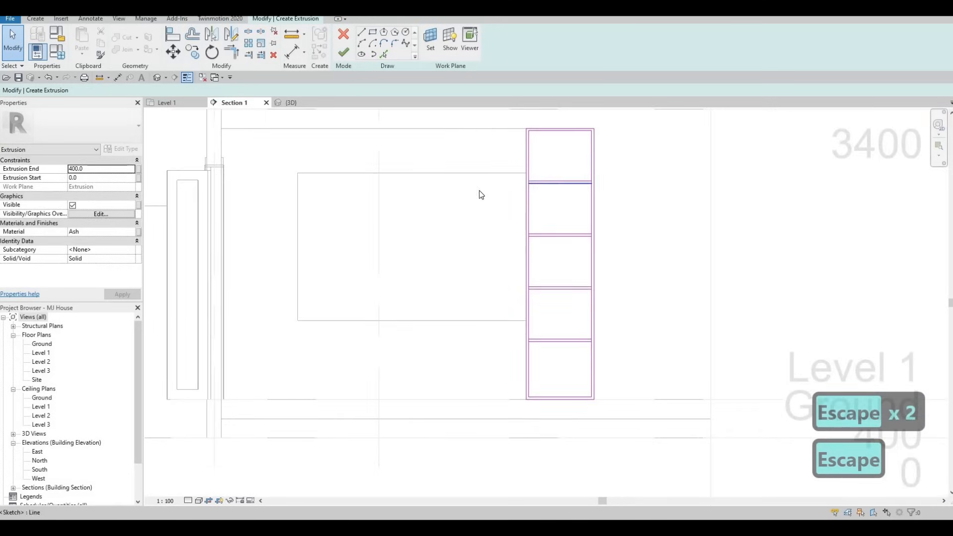
scroll(479, 194, up, 3)
- Split the left and right side lines at the top and second shelves with SL
key(s)
key(l)
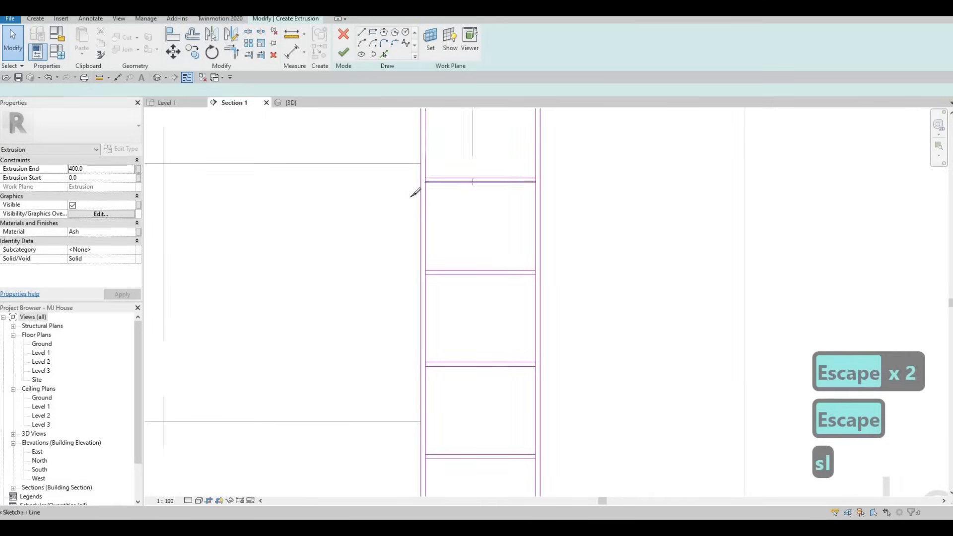
scroll(431, 175, up, 5)
click(415, 194)
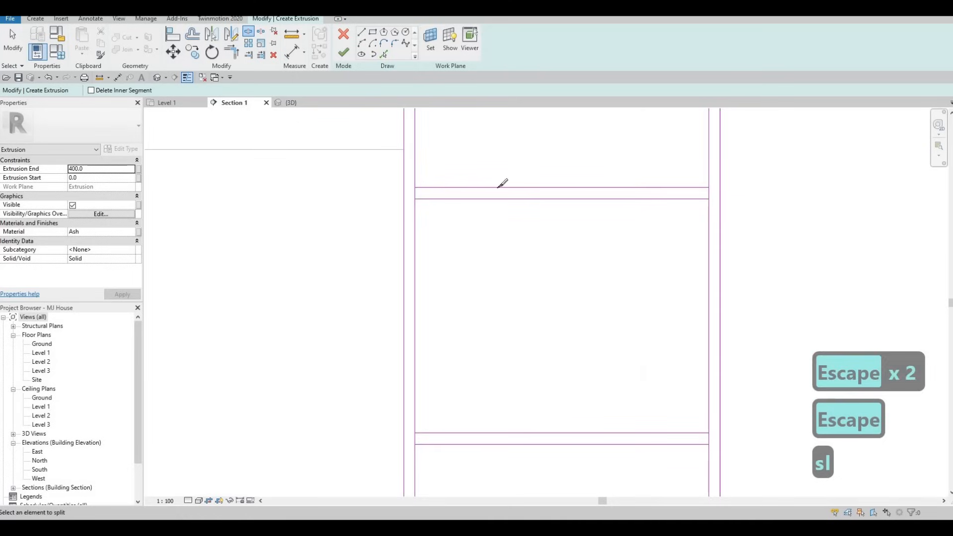
click(709, 193)
scroll(647, 222, down, 4)
middle_drag(526, 344, 554, 217)
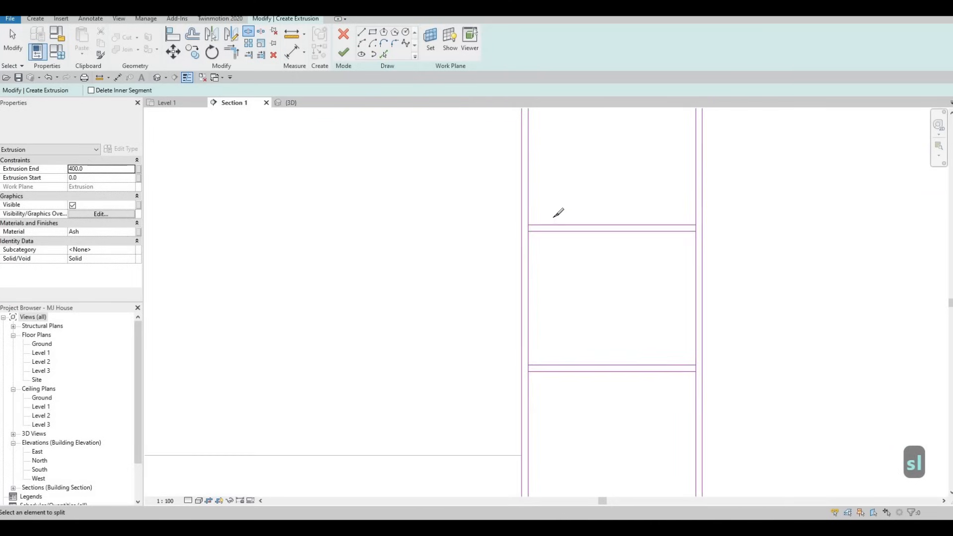
scroll(558, 212, up, 3)
click(545, 212)
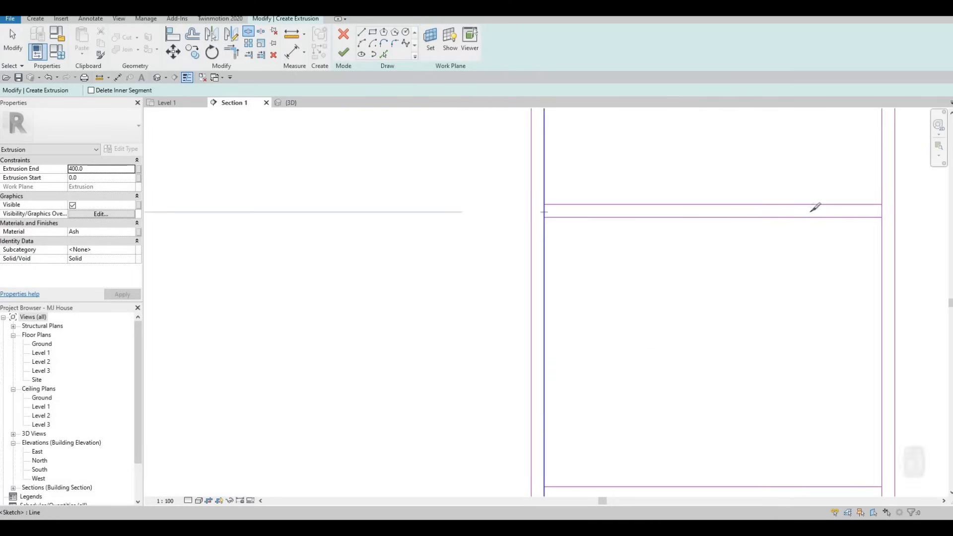
click(882, 211)
- Split both side lines at the third and lower shelves
scroll(555, 201, down, 3)
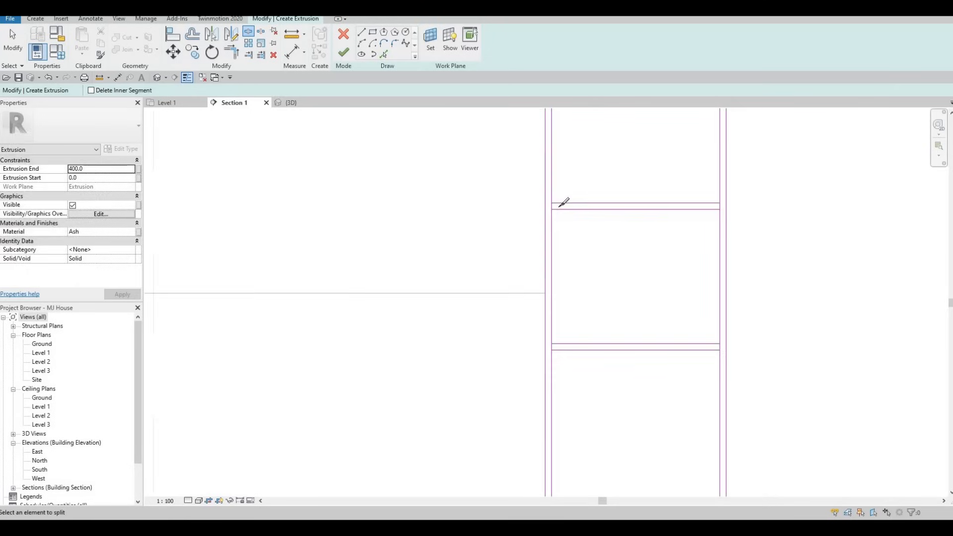
scroll(560, 206, up, 2)
click(555, 209)
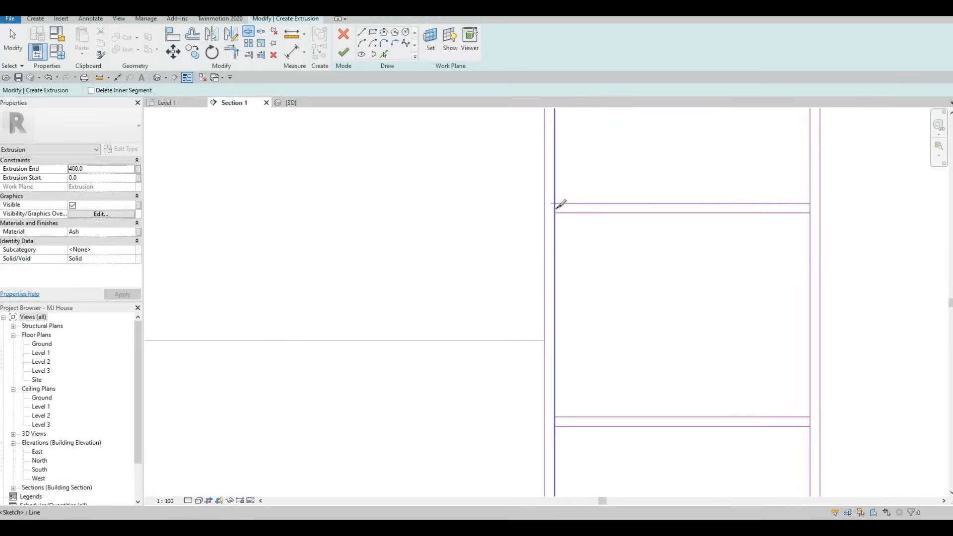
click(811, 208)
middle_drag(551, 418, 385, 224)
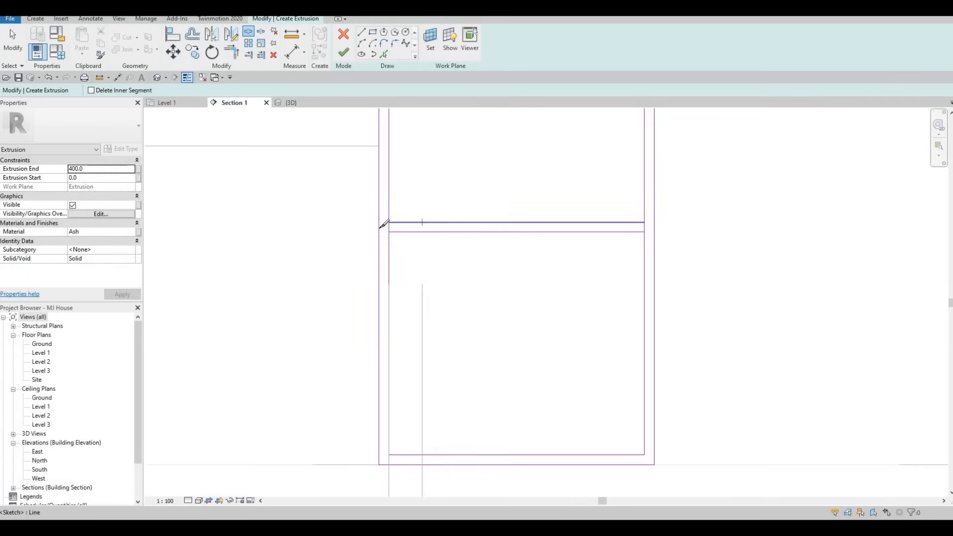
scroll(420, 223, up, 1)
click(380, 228)
click(717, 230)
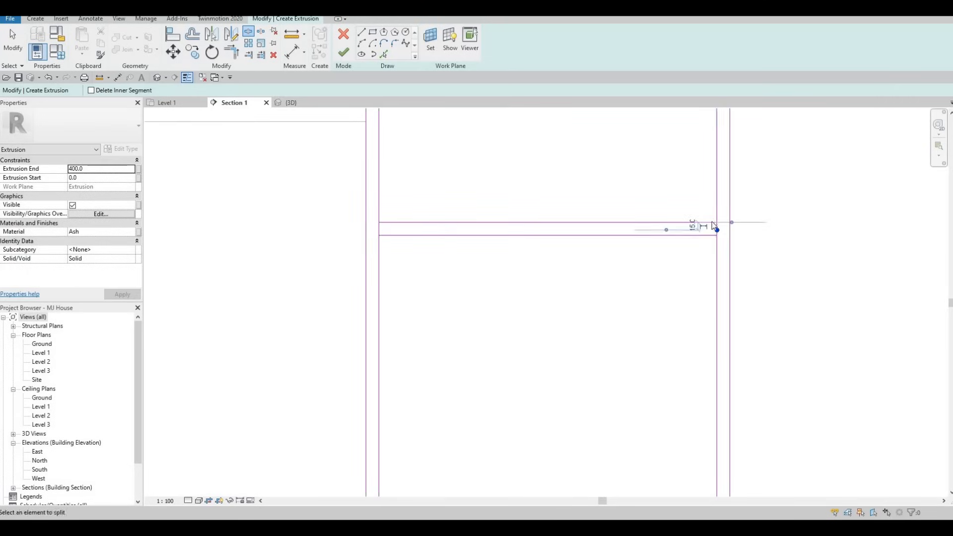
key(Escape)
key(Escape)
- Trim the lower shelf cell's corners to the side lines with TR
key(t)
key(r)
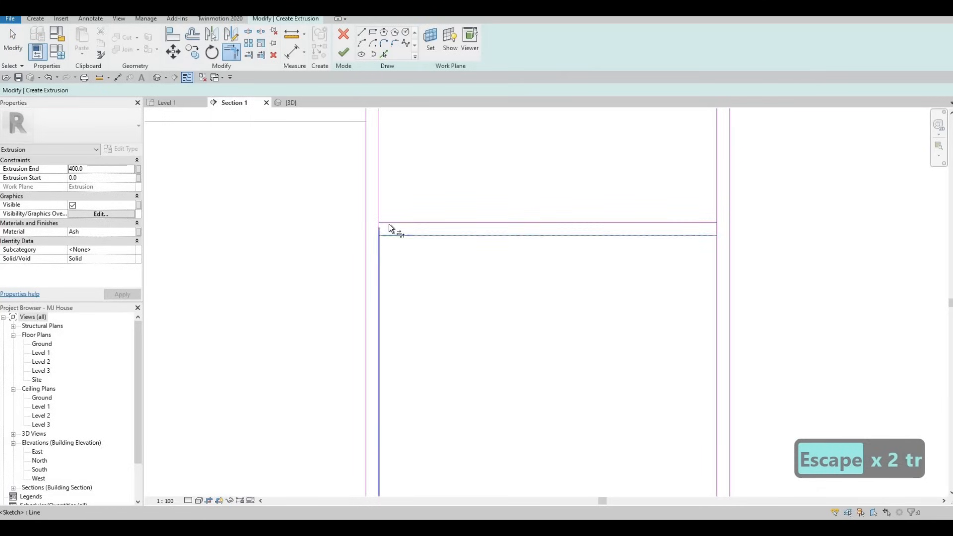
click(389, 234)
click(389, 224)
click(378, 205)
click(712, 236)
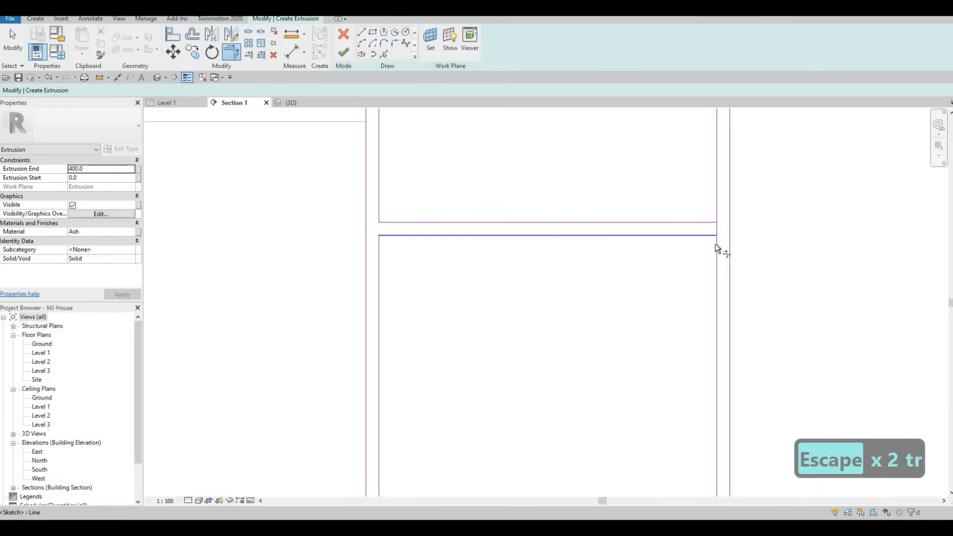
click(717, 244)
click(716, 207)
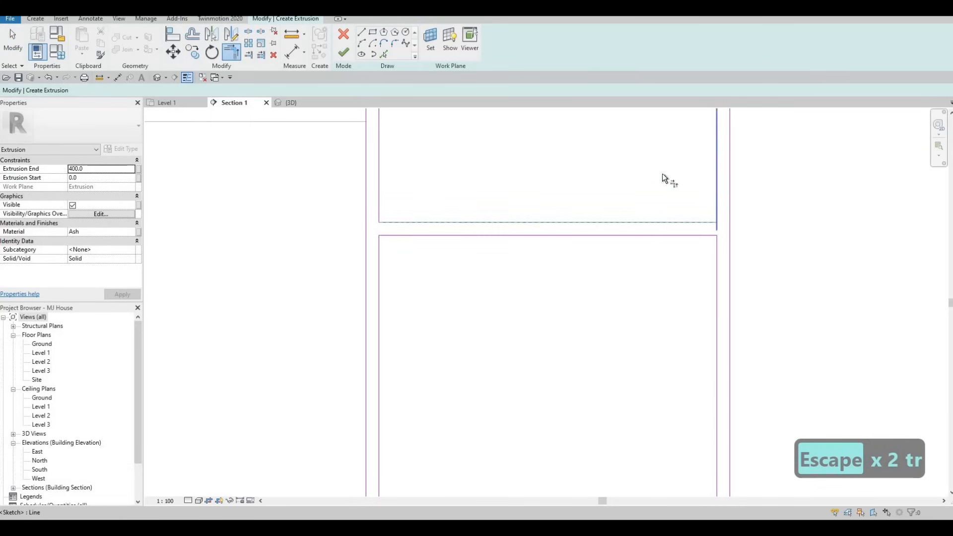
click(681, 222)
- Trim the next shelf cell's upper and lower corners clean
scroll(552, 269, down, 3)
middle_drag(431, 119, 418, 188)
scroll(430, 213, up, 1)
click(441, 205)
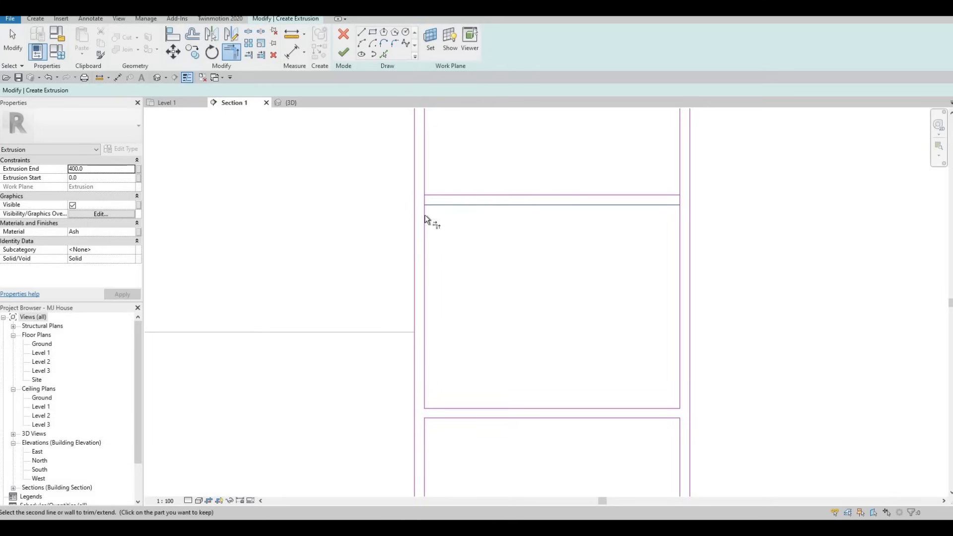
click(426, 220)
click(429, 183)
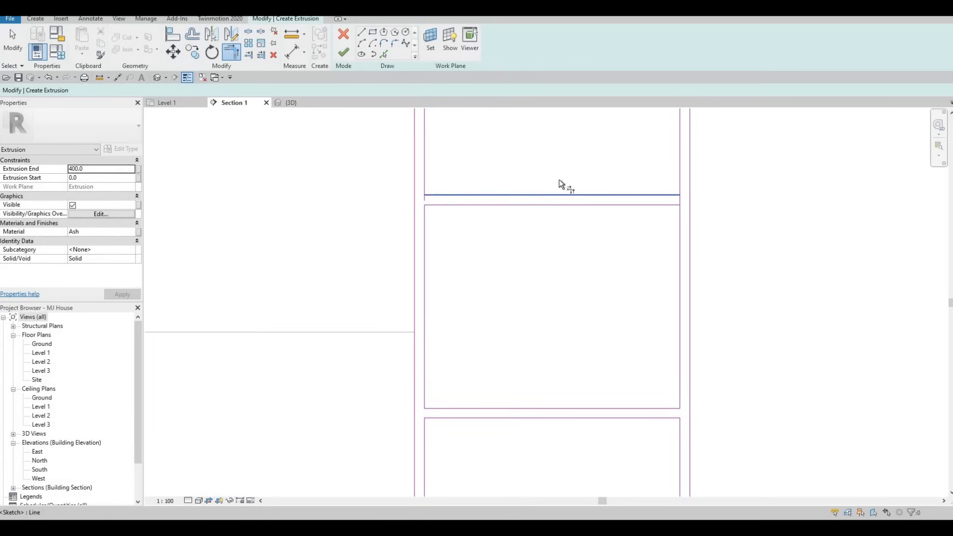
click(670, 191)
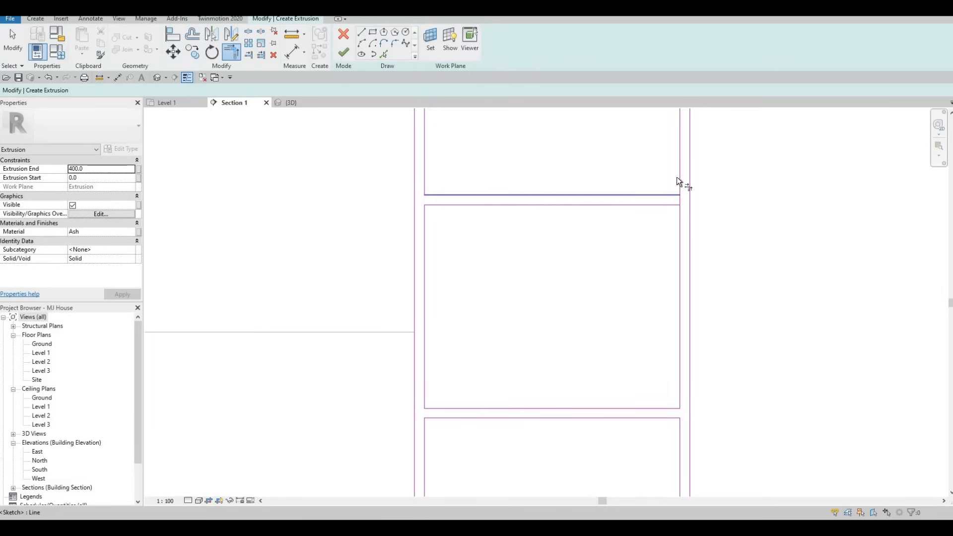
click(681, 215)
- Trim the lower and upper corners of the next untrimmed shelf cell
middle_drag(617, 177, 617, 363)
scroll(617, 362, down, 1)
middle_drag(594, 237, 577, 301)
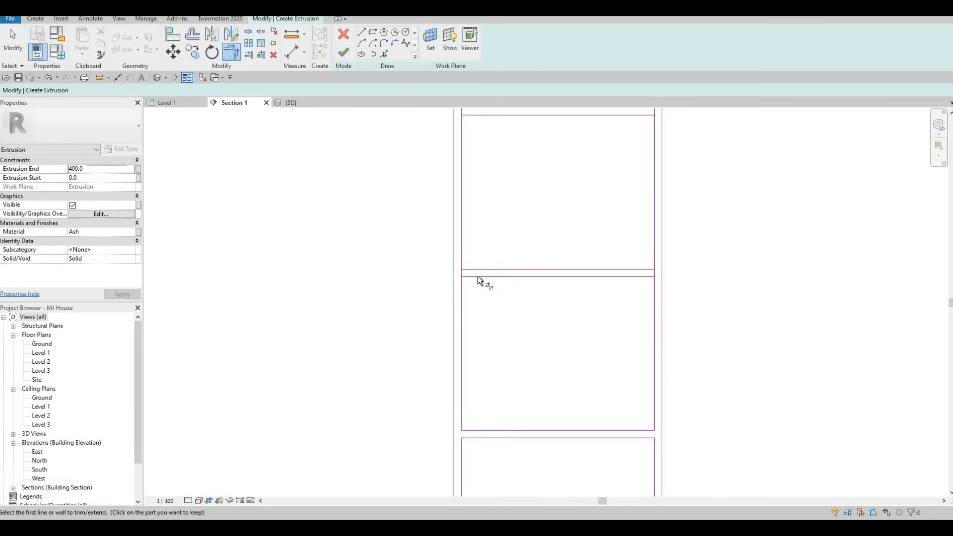
click(478, 276)
click(463, 288)
click(475, 269)
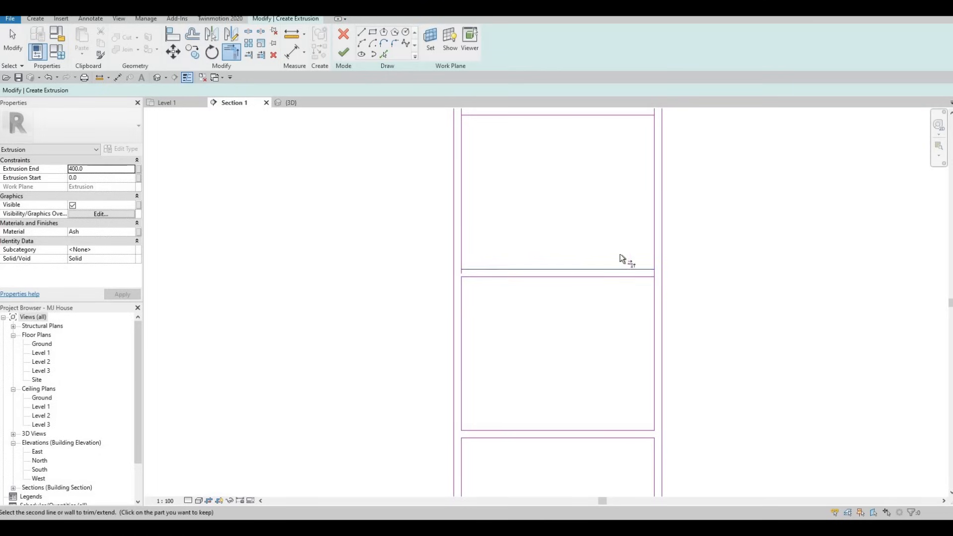
click(648, 270)
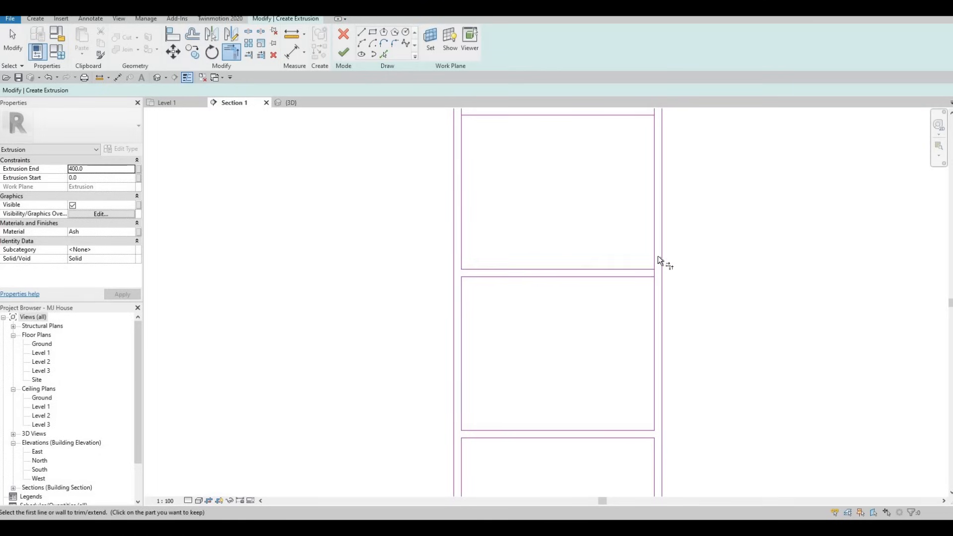
click(653, 281)
click(642, 277)
- Trim the last cell's shelf line to the right and left verticals
middle_drag(619, 279, 603, 440)
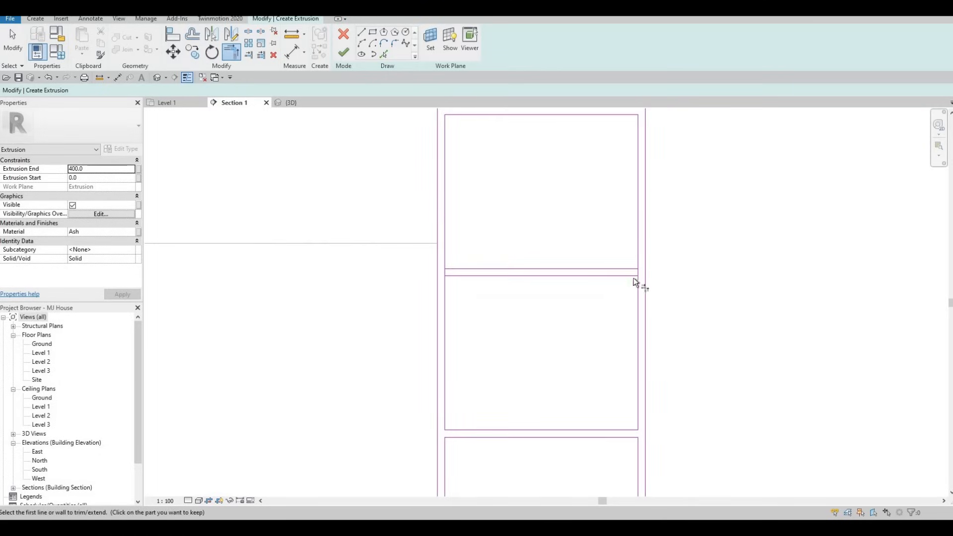
click(629, 268)
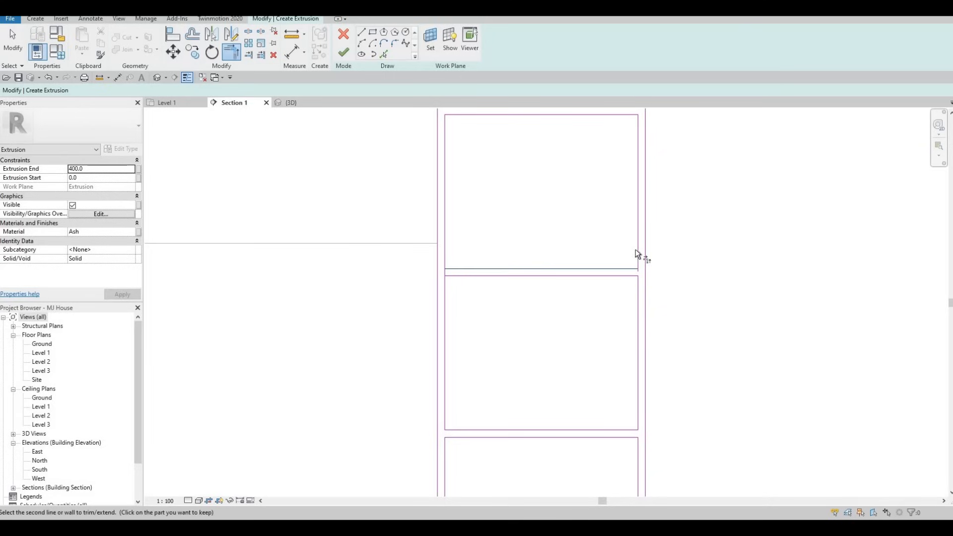
click(636, 253)
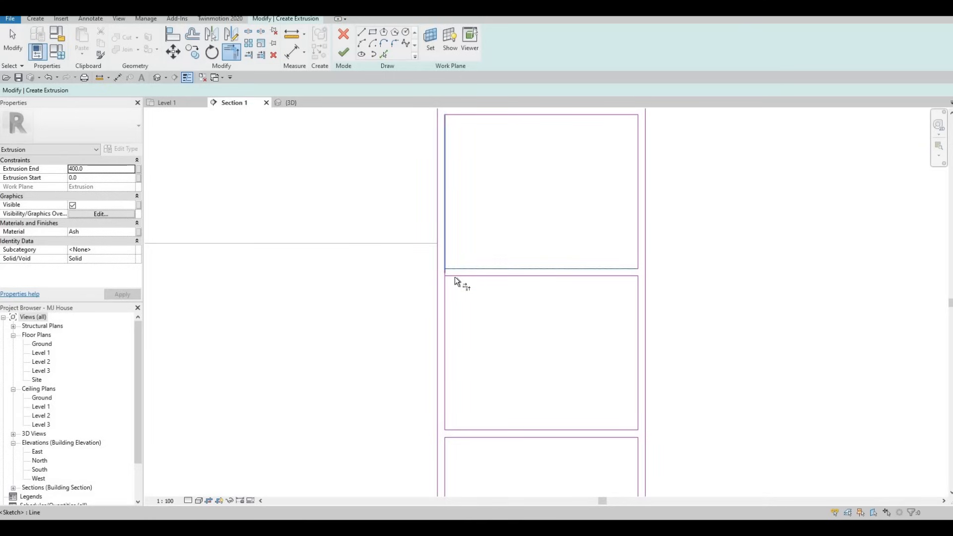
click(446, 264)
scroll(447, 275, down, 2)
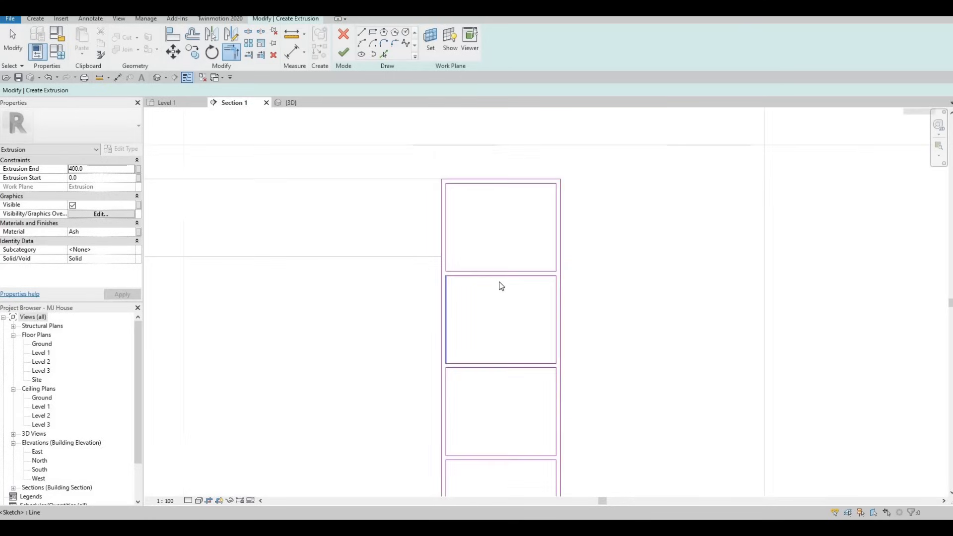
- Finish the Ash bookshelf sketch as a 400-deep extrusion
scroll(501, 286, down, 3)
key(Escape)
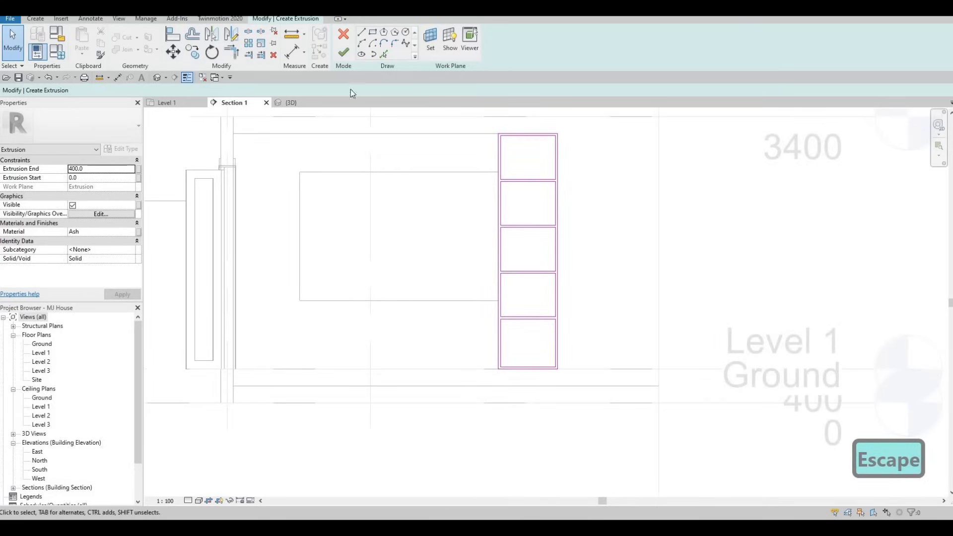
click(342, 53)
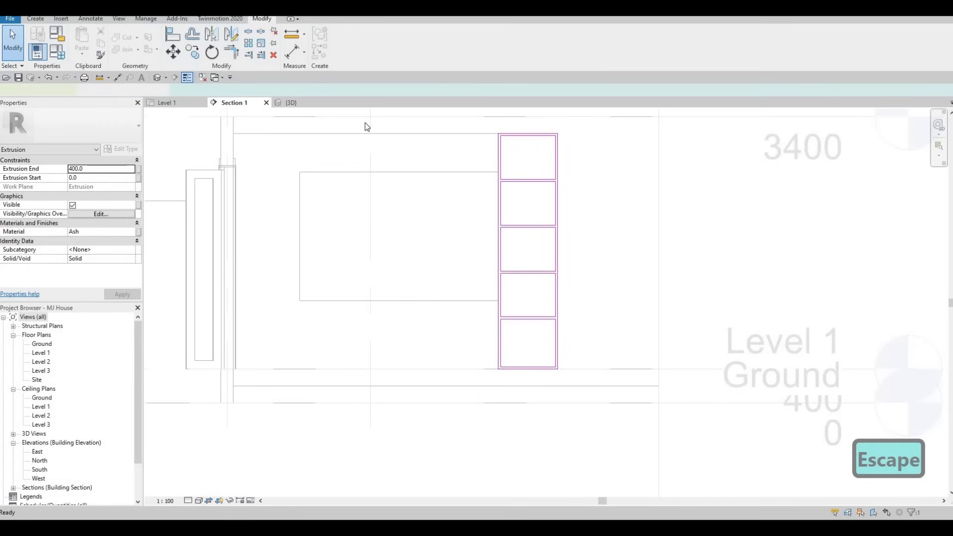
- Orbit the {3D} view to face the TV wall and the five shelf compartments
click(291, 103)
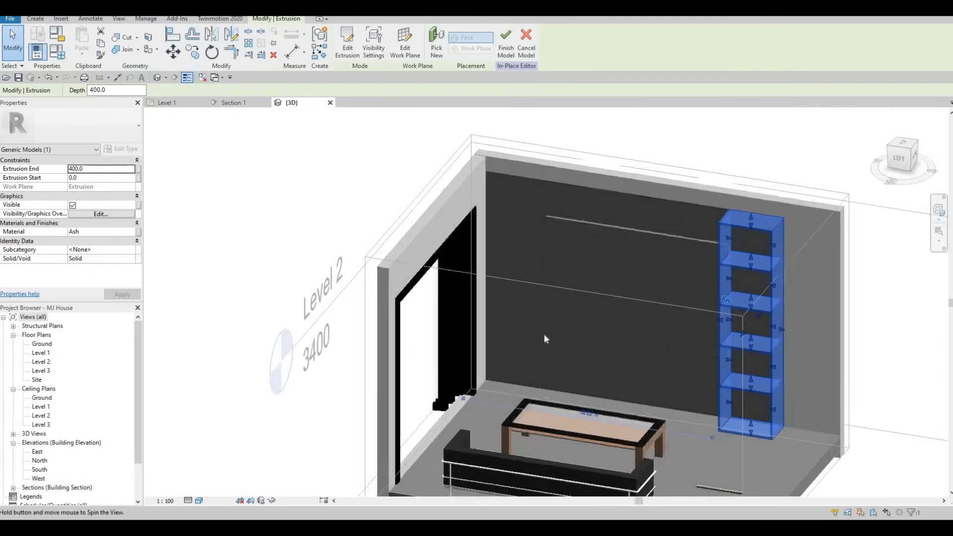
scroll(552, 371, up, 3)
key(Escape)
shift+middle_drag(696, 385, 627, 415)
shift+middle_drag(596, 364, 535, 341)
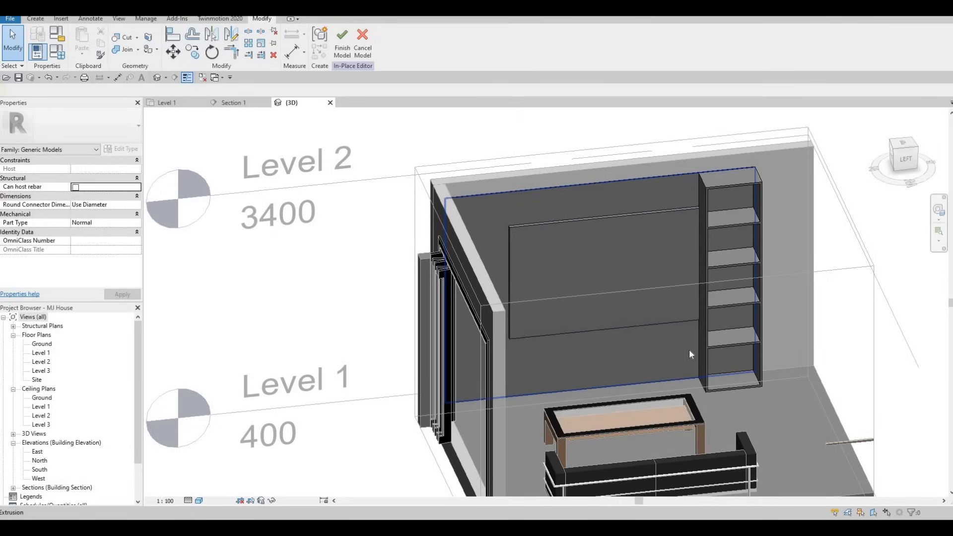
- Start a new extrusion in Section 1, with the existing extrusion as the work plane
click(233, 103)
middle_drag(454, 194, 491, 176)
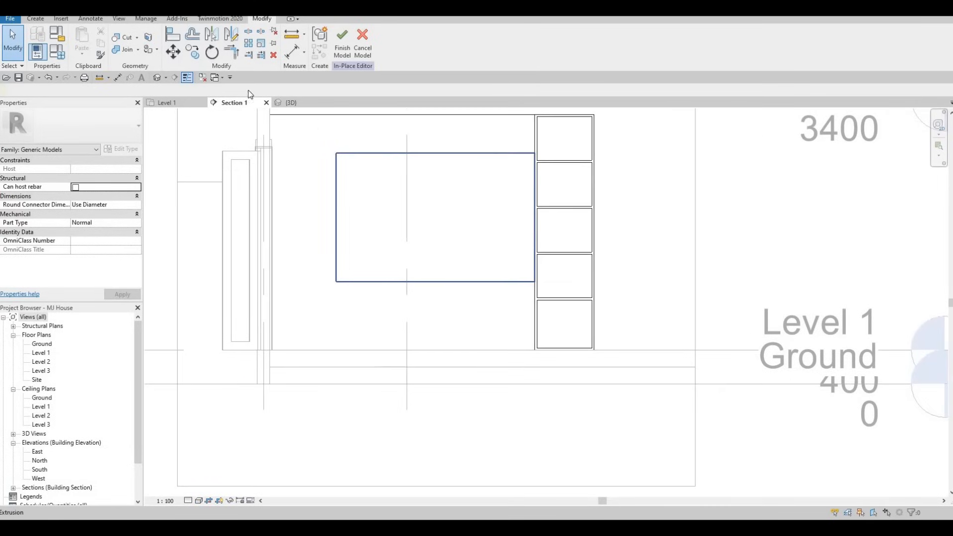
click(36, 19)
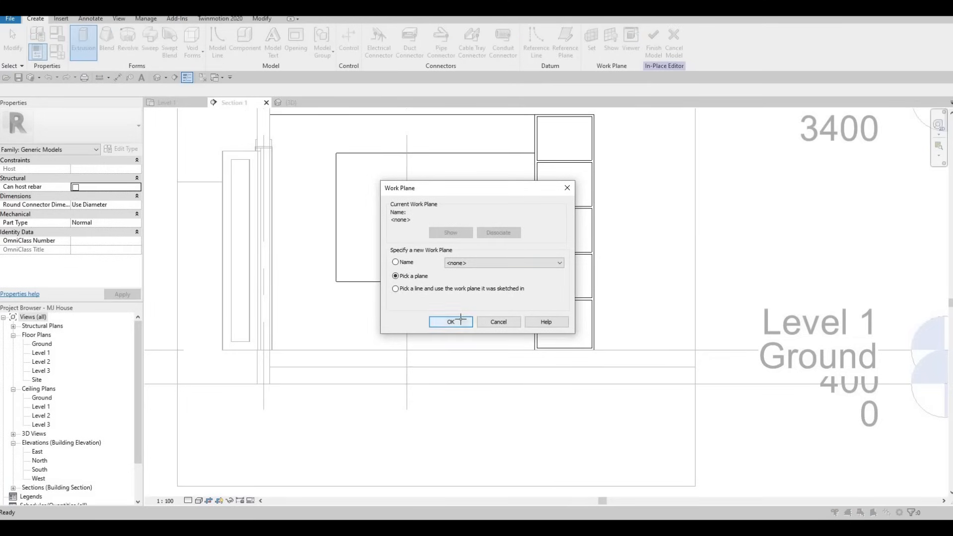
click(451, 322)
click(277, 110)
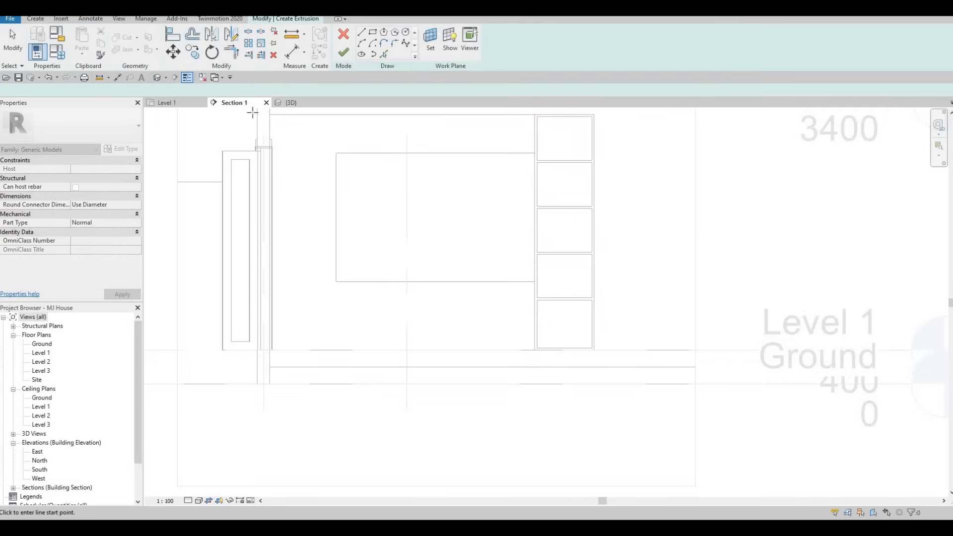
- Sketch a 2360-wide rectangle directly below the TV
click(375, 33)
click(381, 53)
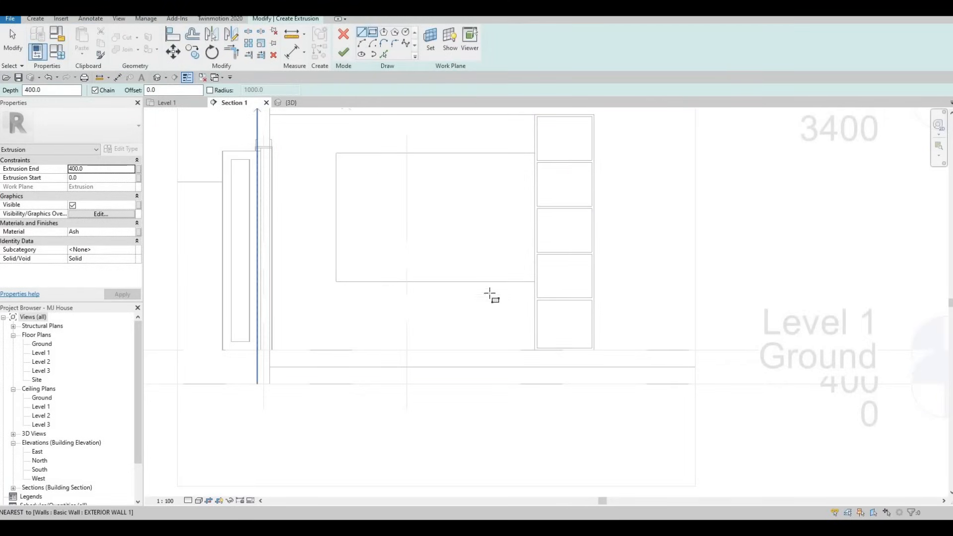
click(402, 315)
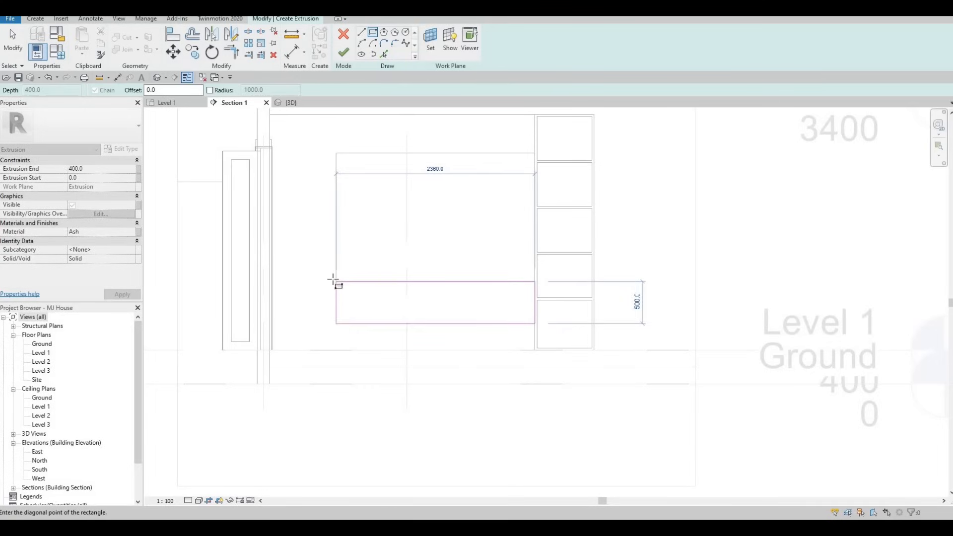
click(336, 318)
key(Escape)
key(Escape)
key(Escape)
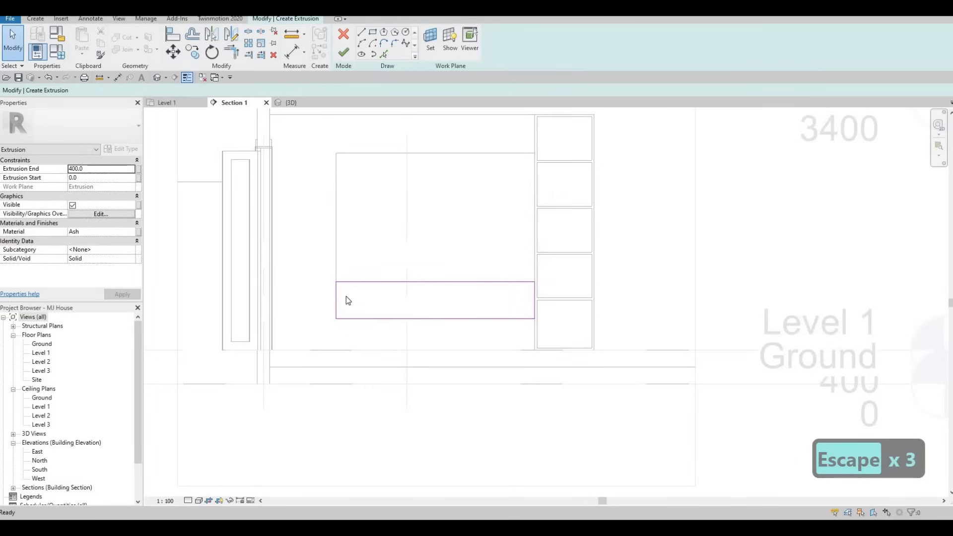
- Try aligning the rectangle's left edge, then select the Extrusion End value for editing
key(a)
key(l)
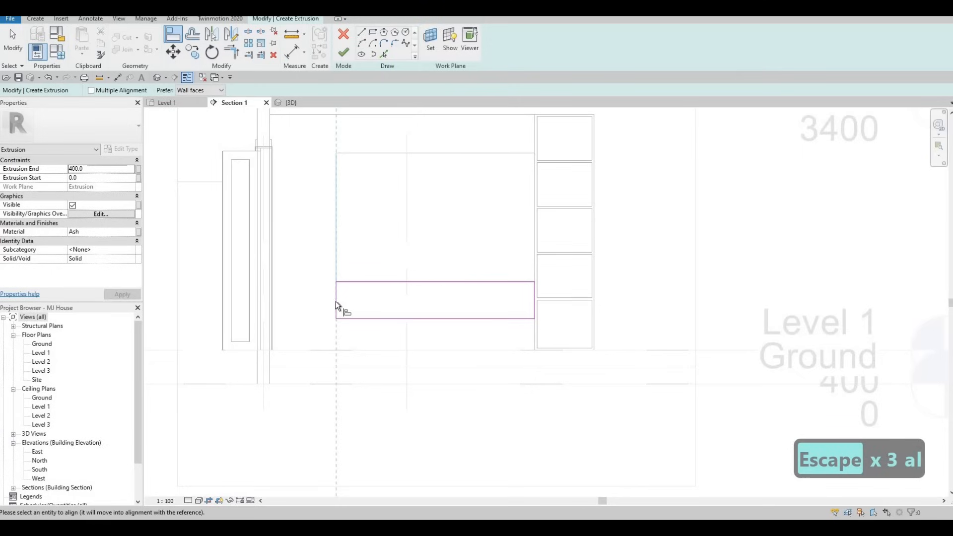
click(336, 302)
key(Escape)
key(Escape)
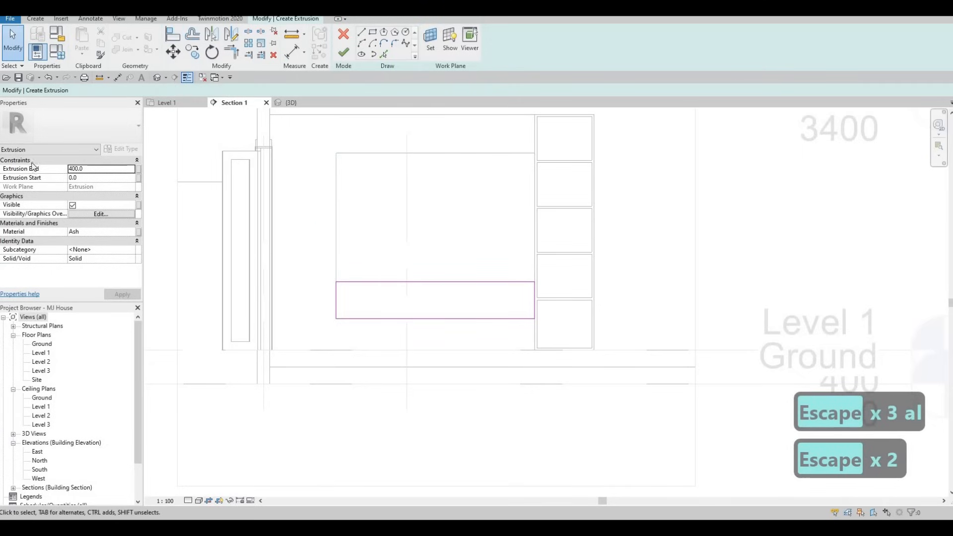
double_click(95, 170)
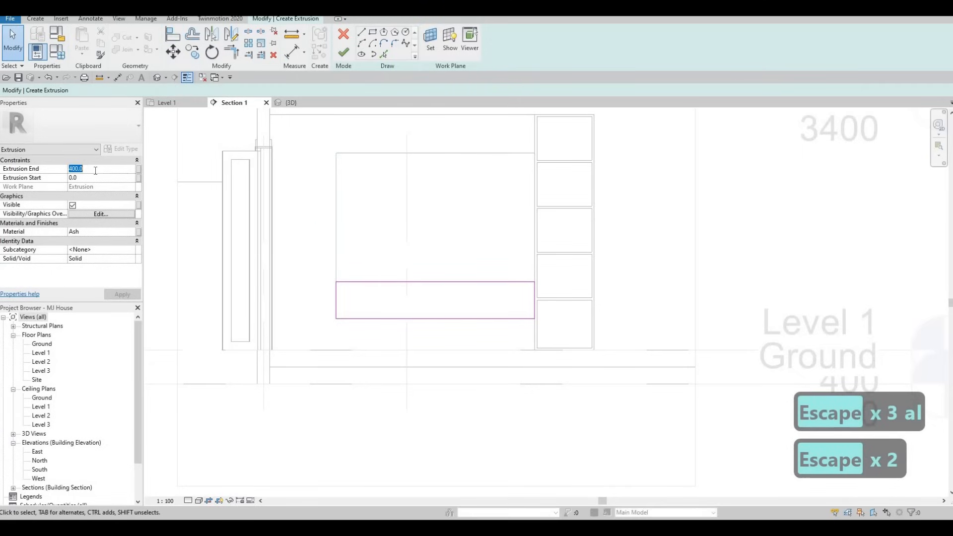
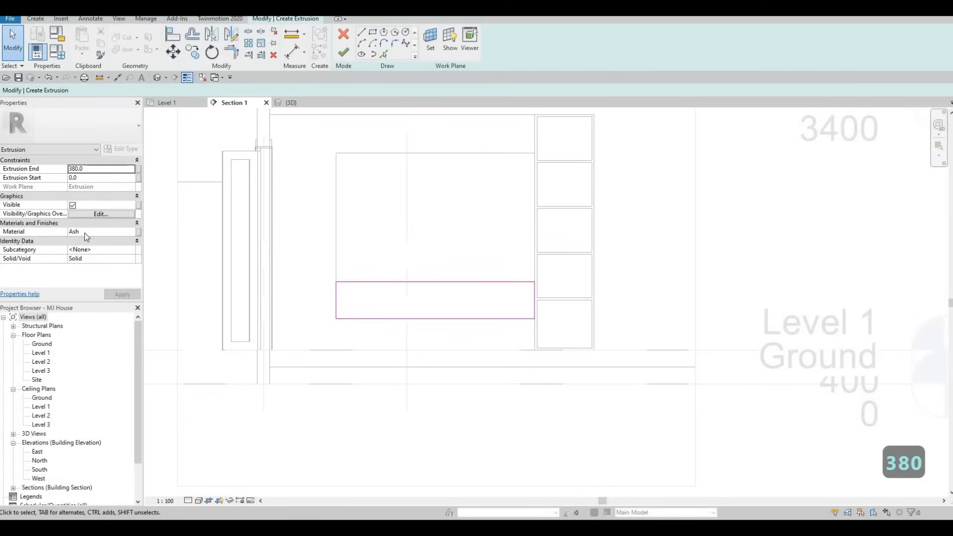
- Finish the 380-deep Ash console block extrusion, then reselect it
click(350, 54)
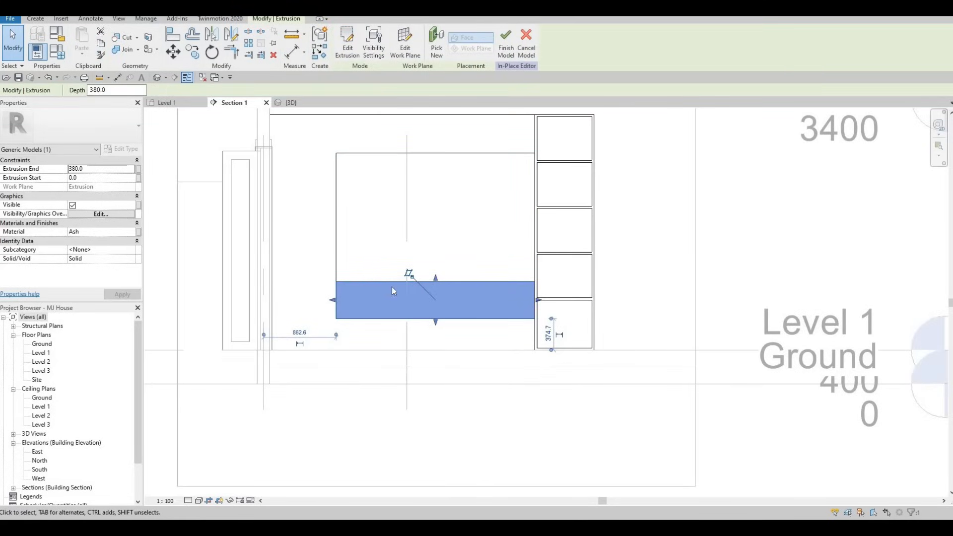
key(Escape)
key(Escape)
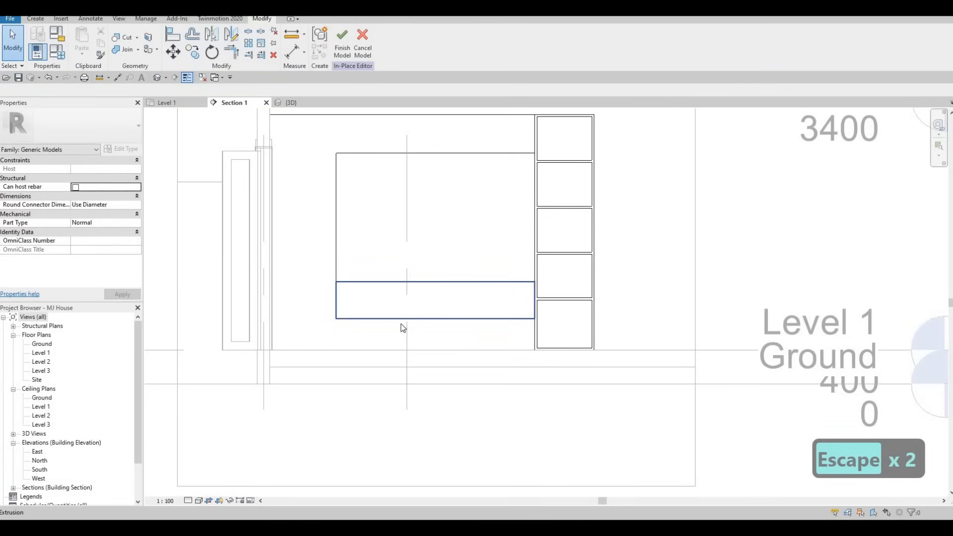
click(435, 300)
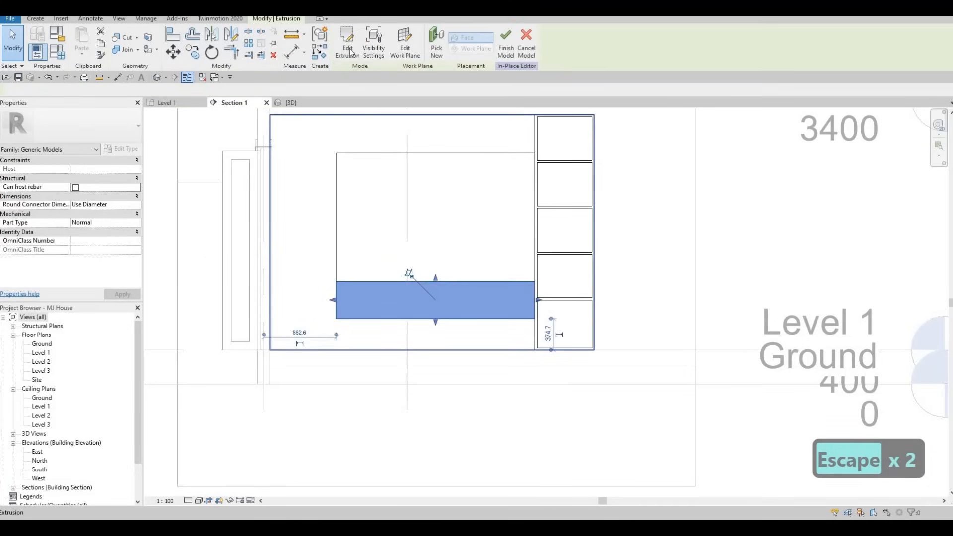
- Reopen the console block sketch and draw the niche rectangle inside its outline
click(347, 40)
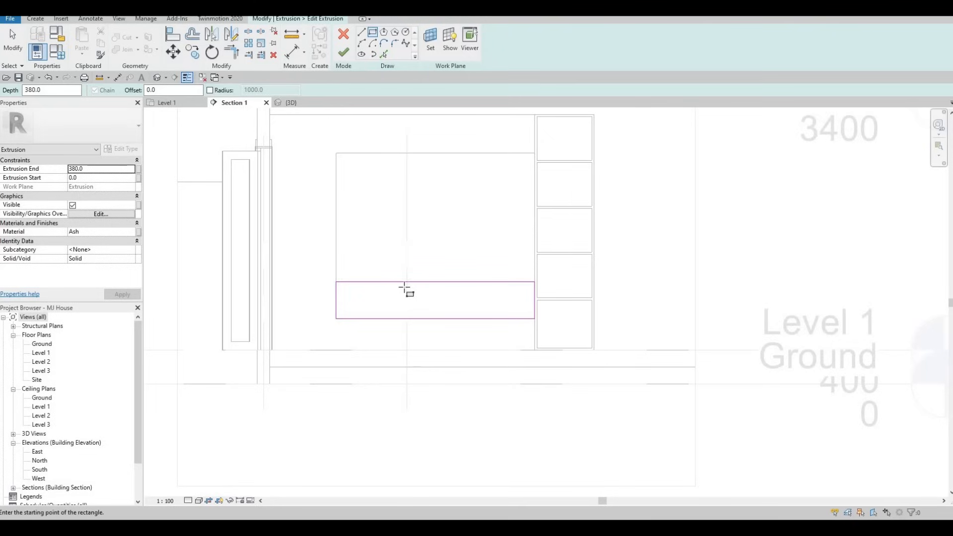
scroll(407, 287, up, 3)
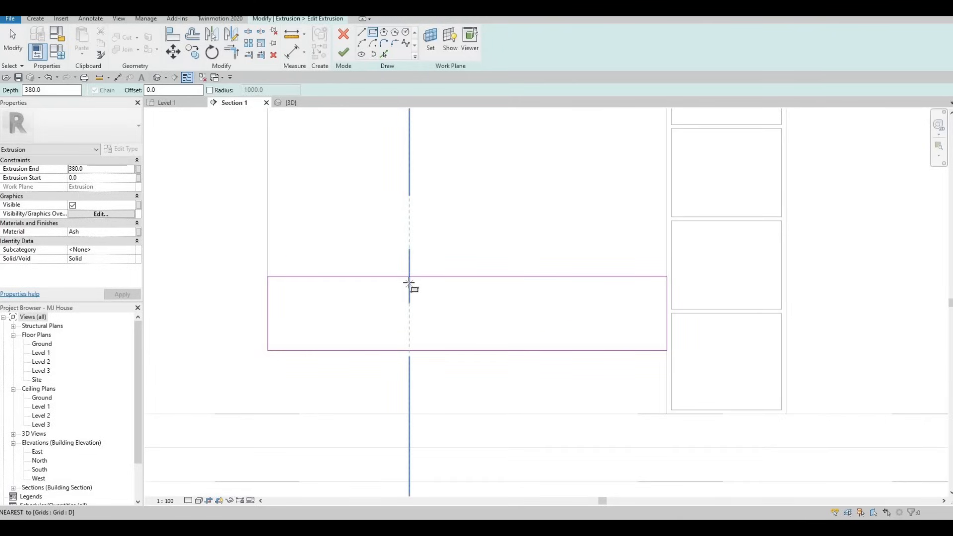
click(409, 282)
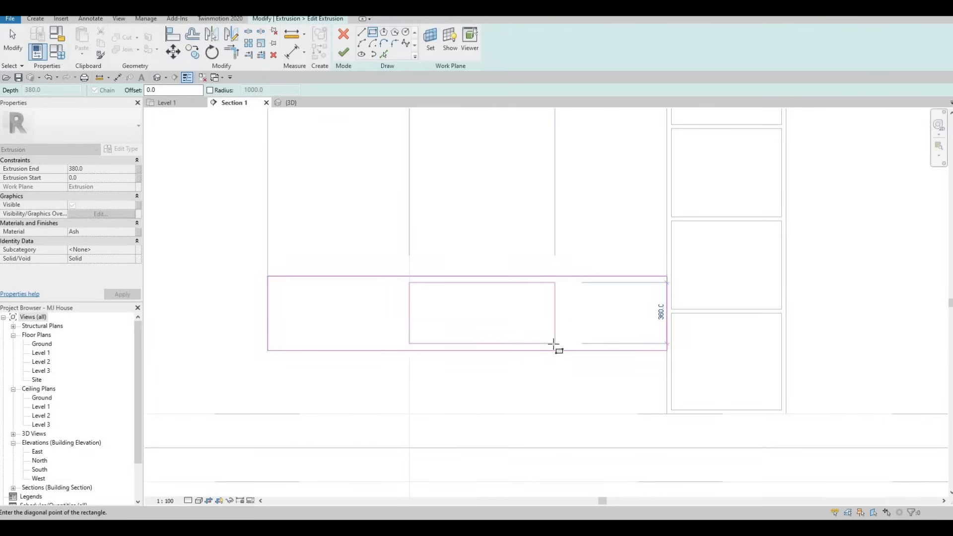
click(551, 344)
key(Escape)
key(Escape)
key(Escape)
scroll(553, 346, up, 1)
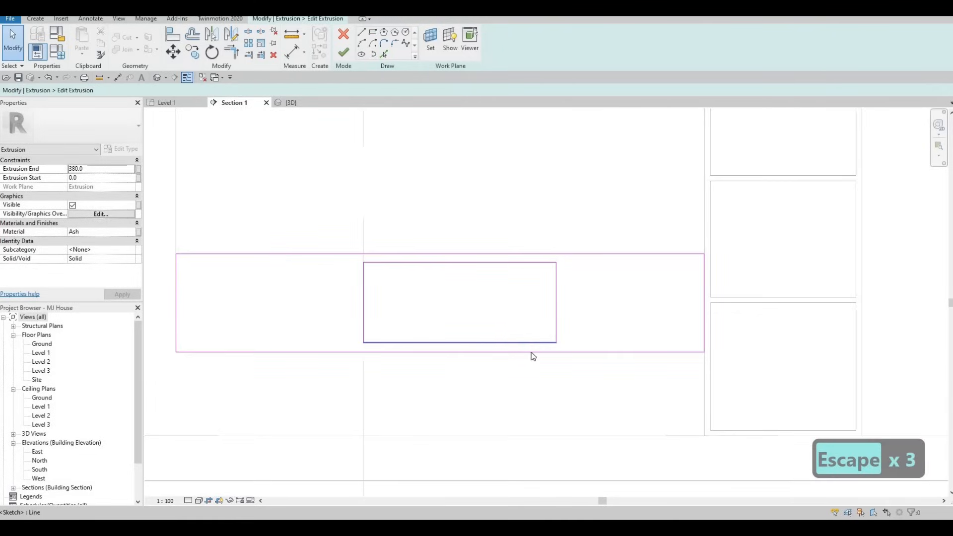
- Inset the niche 25 from the block's bottom and top edges and finish the sketch
click(571, 350)
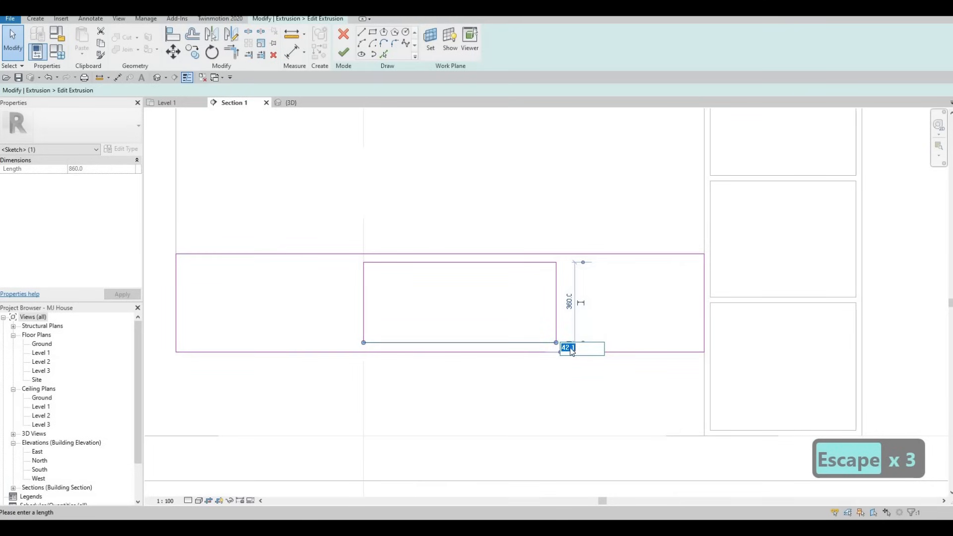
text(25)
key(Return)
key(Escape)
key(Escape)
click(430, 262)
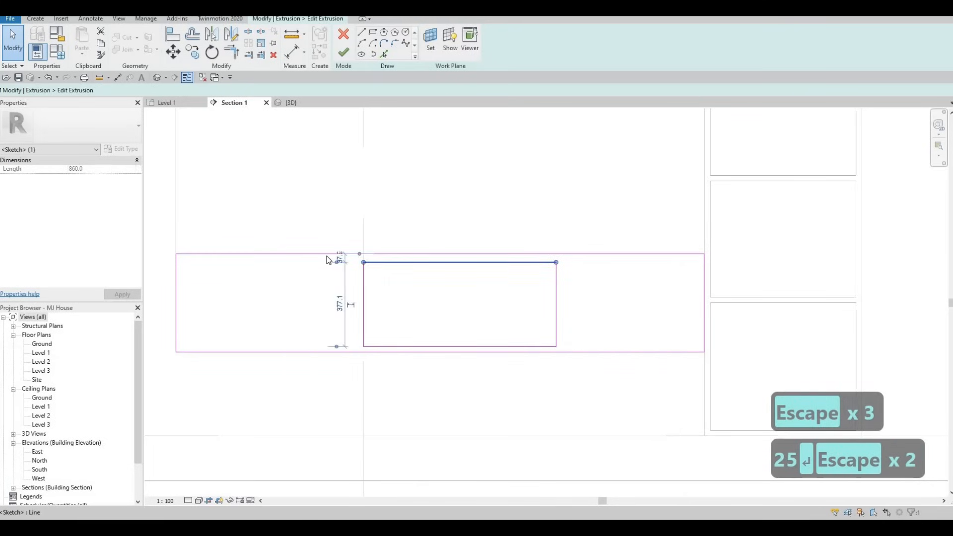
scroll(338, 261, up, 1)
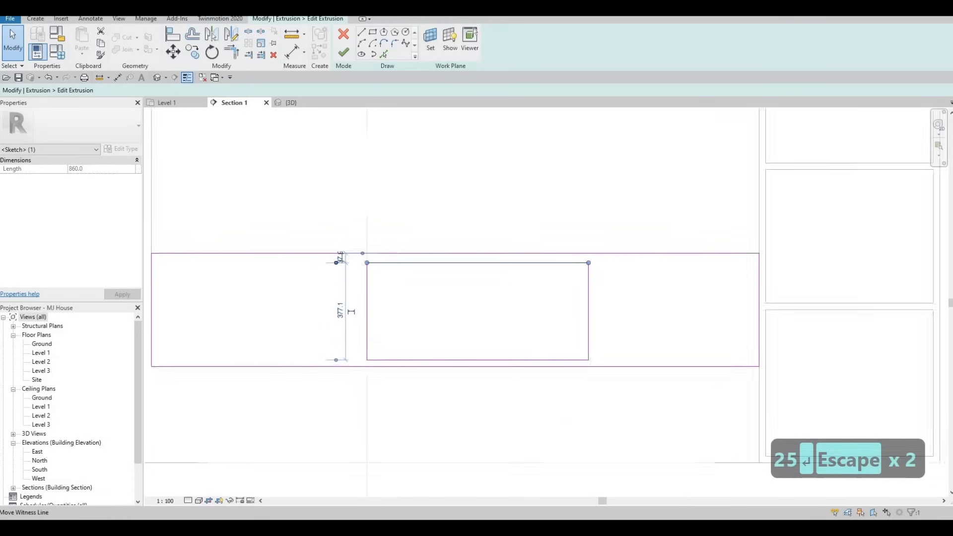
scroll(338, 261, up, 1)
click(342, 257)
text(25)
key(Return)
key(Escape)
key(Escape)
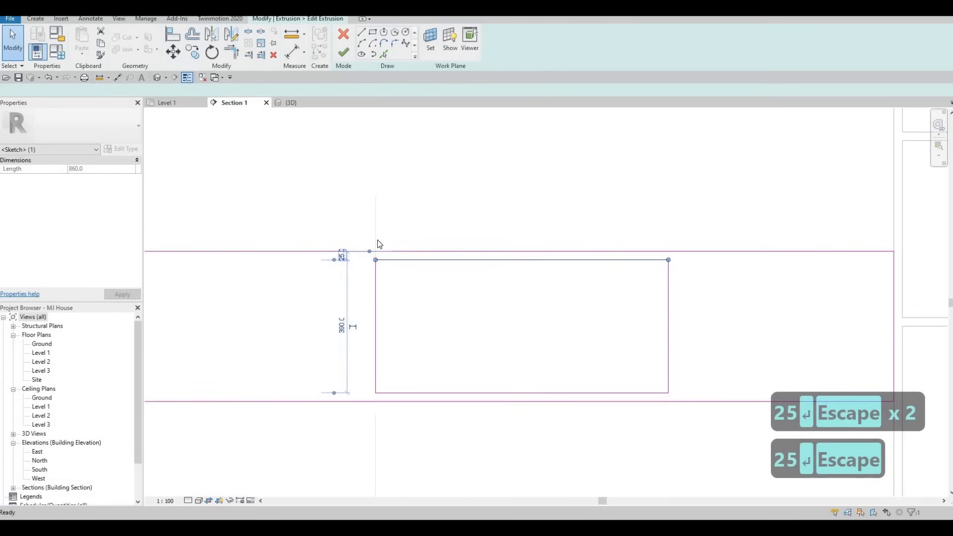
scroll(387, 260, down, 2)
middle_drag(373, 111, 377, 124)
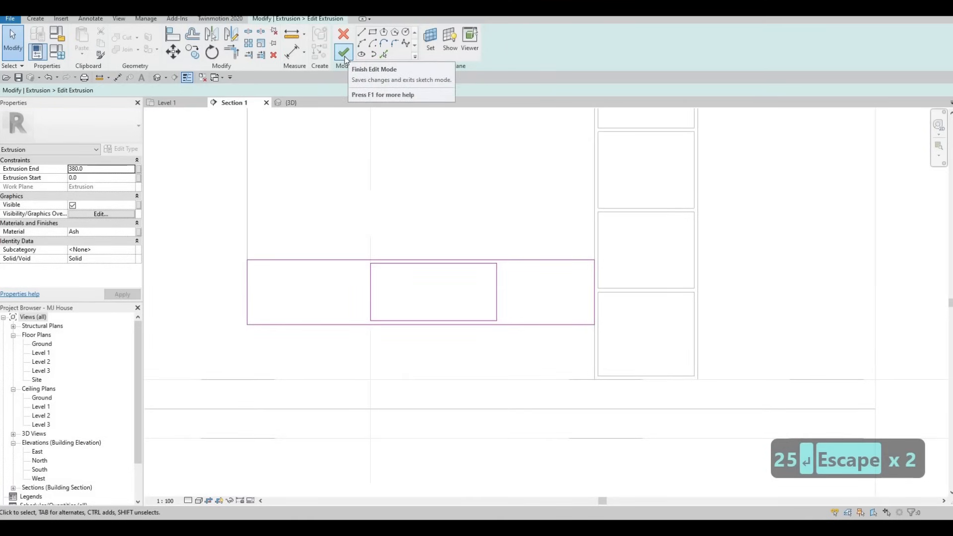
click(345, 53)
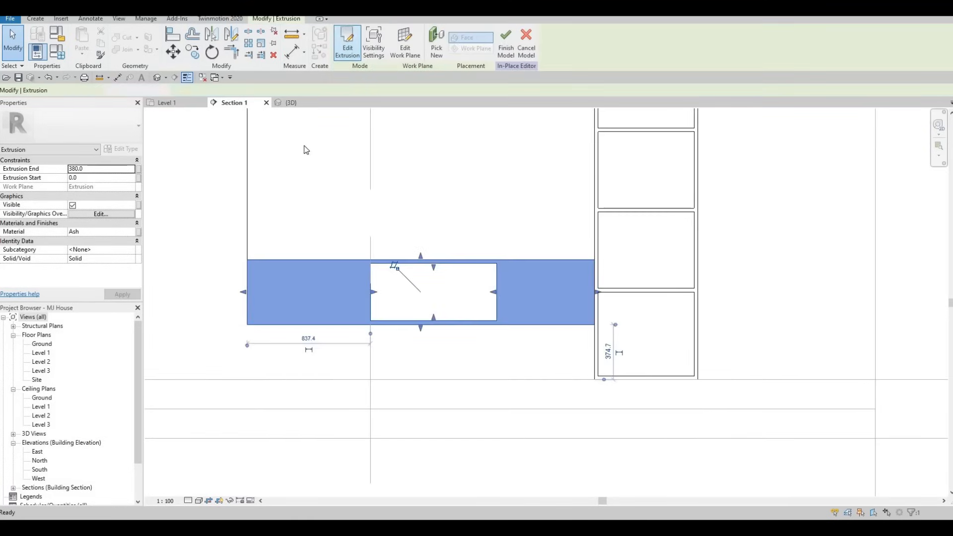
- Start a 20-deep extrusion sketched on the console block's face
click(35, 19)
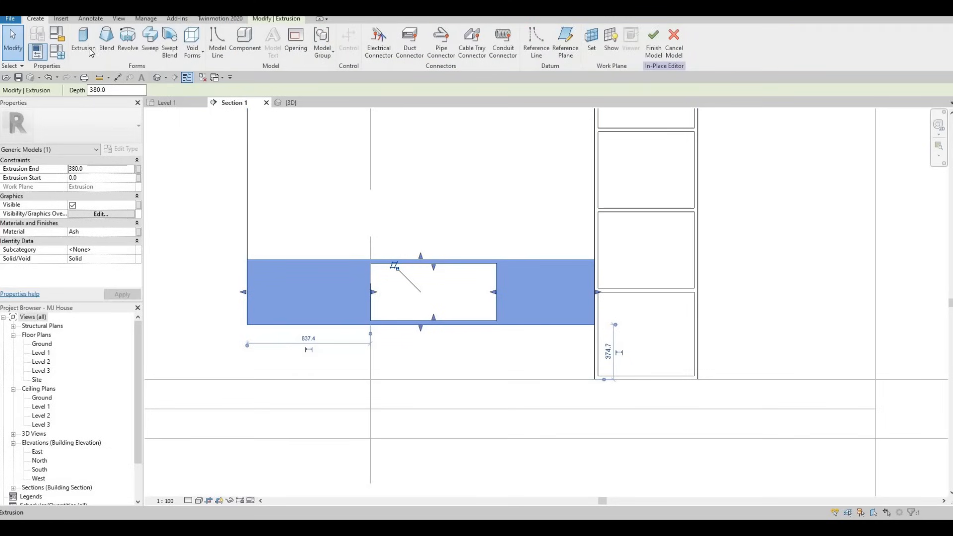
click(88, 48)
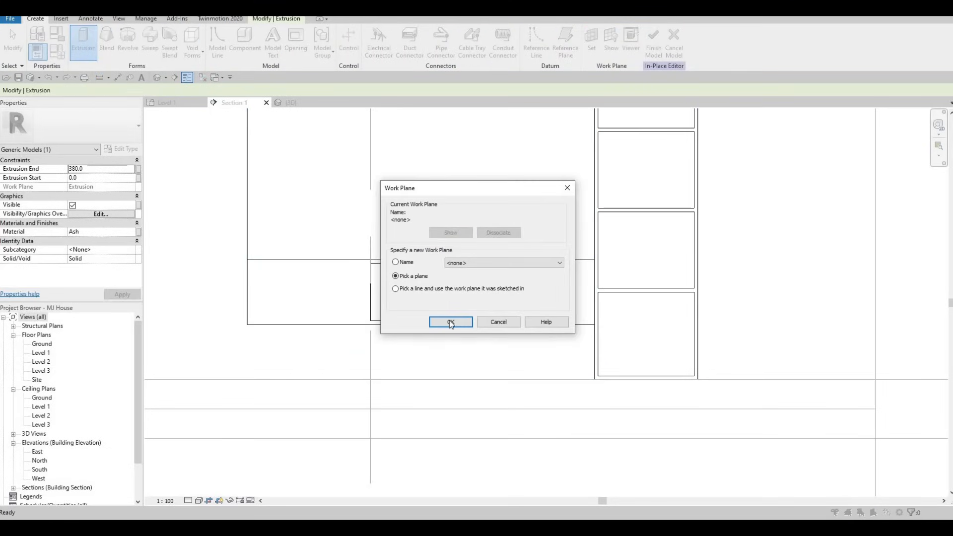
click(448, 324)
click(320, 306)
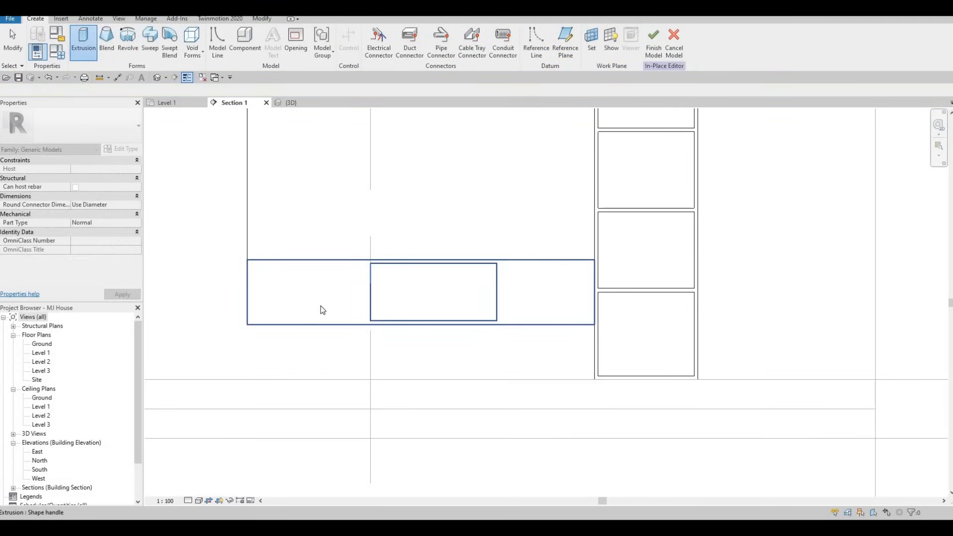
click(276, 305)
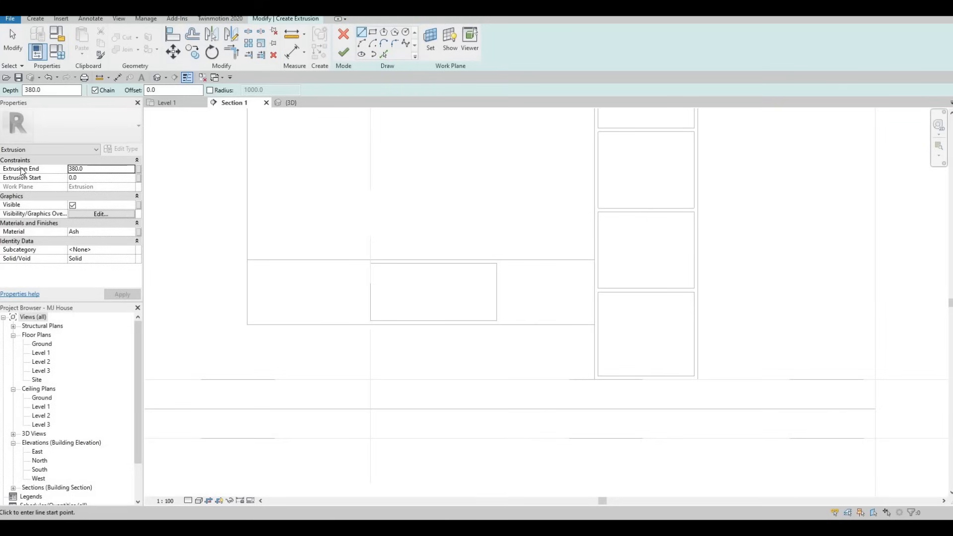
text(2)
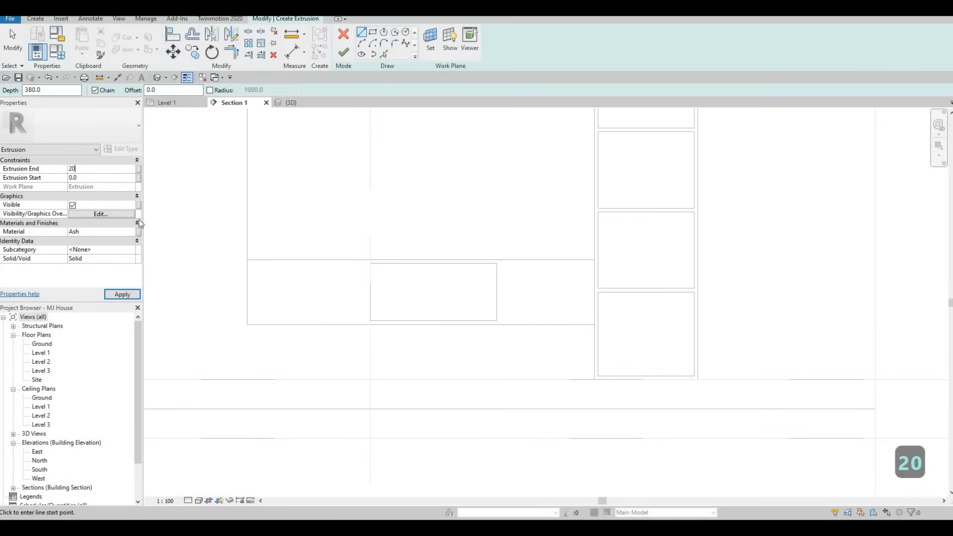
text(0)
key(Return)
- Draw the first cabinet rectangle starting at the console's corner
click(373, 33)
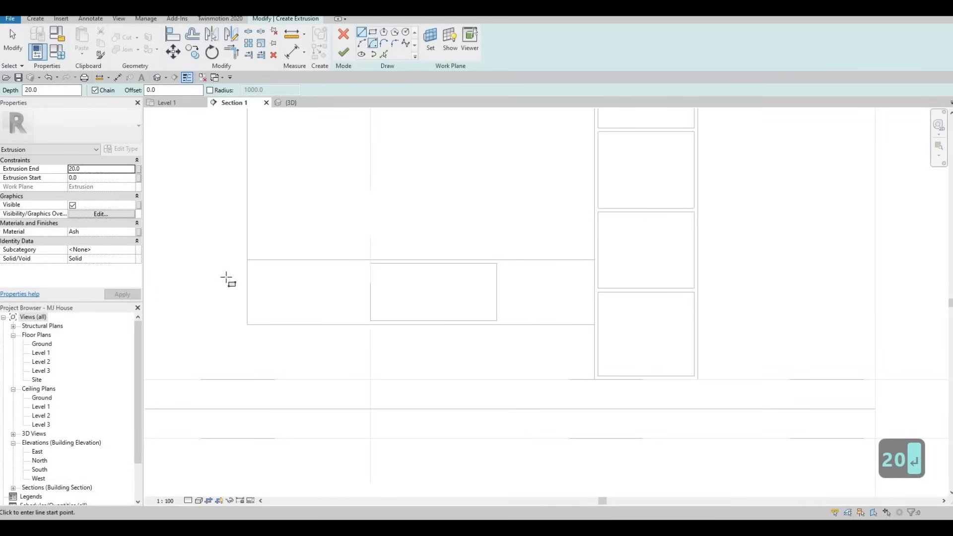
click(247, 259)
scroll(374, 331, up, 4)
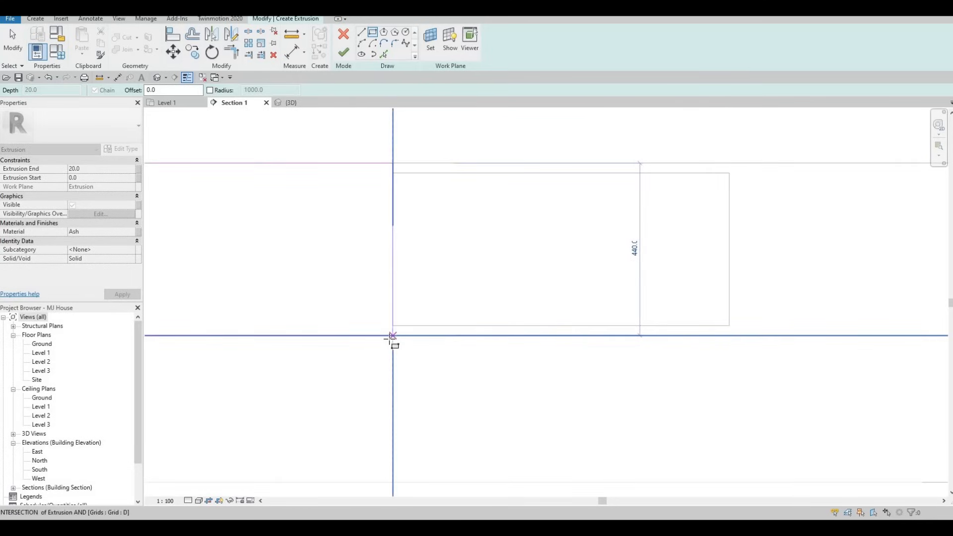
click(387, 339)
key(Escape)
scroll(349, 273, down, 2)
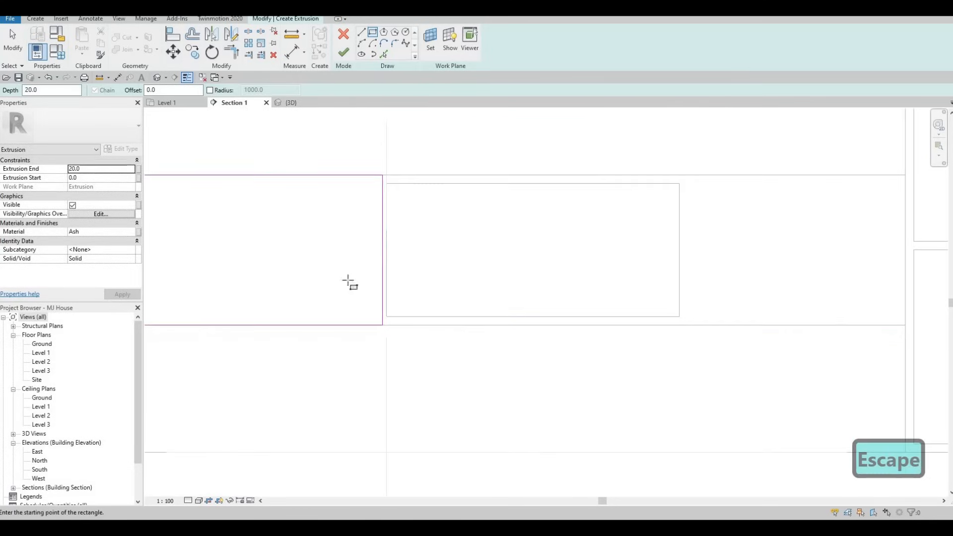
middle_drag(479, 200, 238, 211)
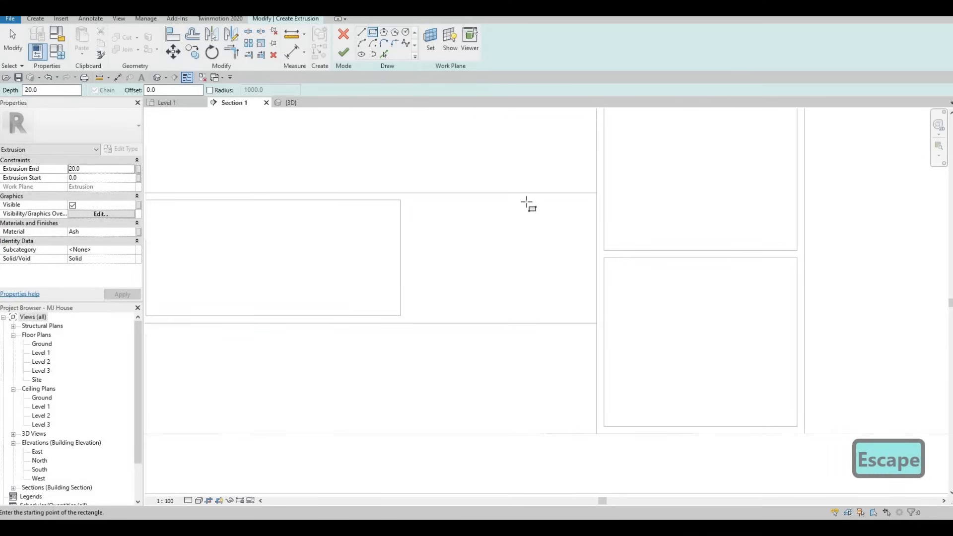
- Draw the second cabinet rectangle and set a 25 gap between the two rectangles
click(596, 193)
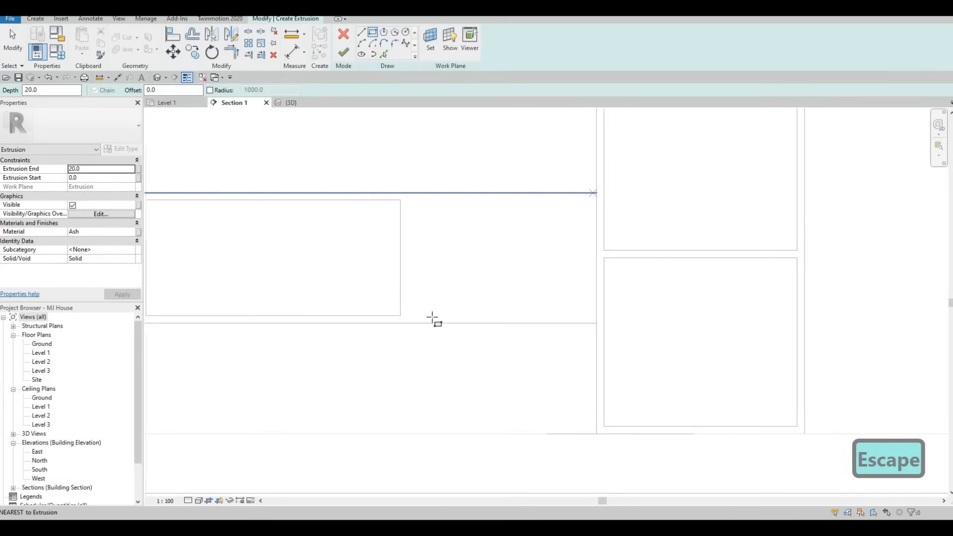
click(408, 323)
key(Escape)
key(Escape)
key(Escape)
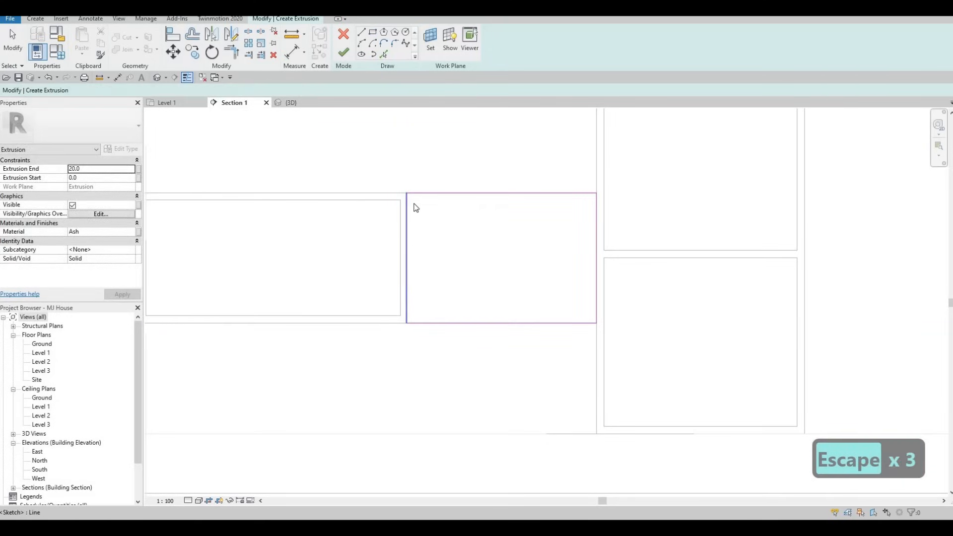
click(406, 206)
middle_drag(354, 188, 507, 196)
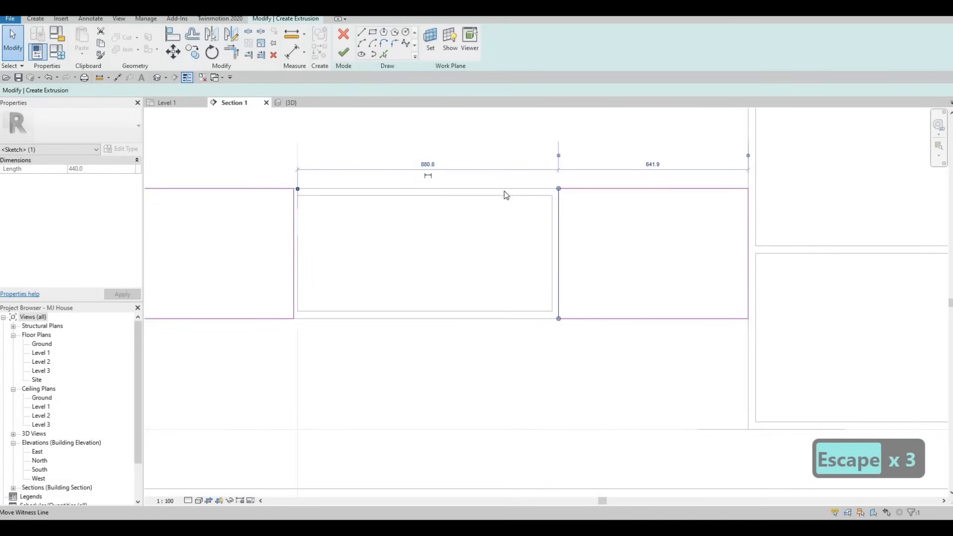
drag(557, 170, 555, 169)
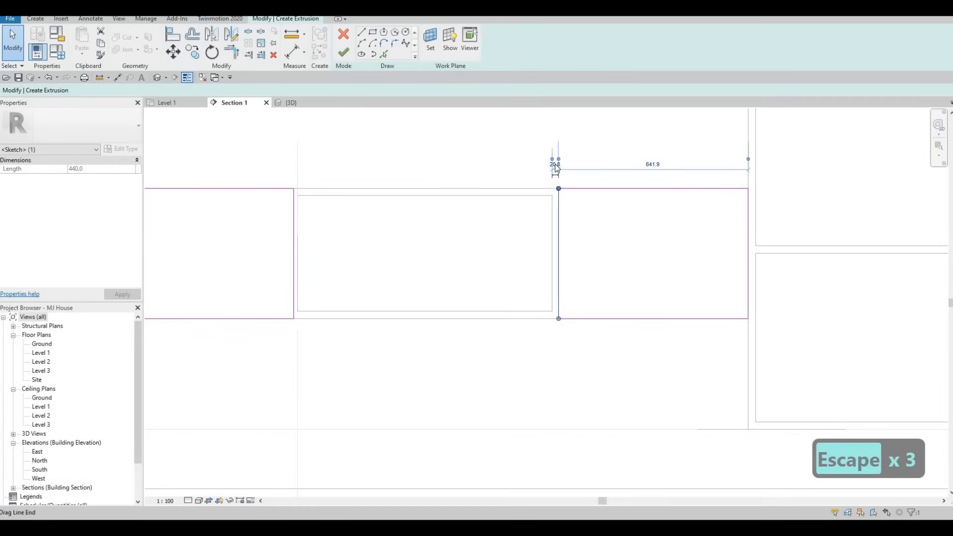
scroll(556, 169, up, 2)
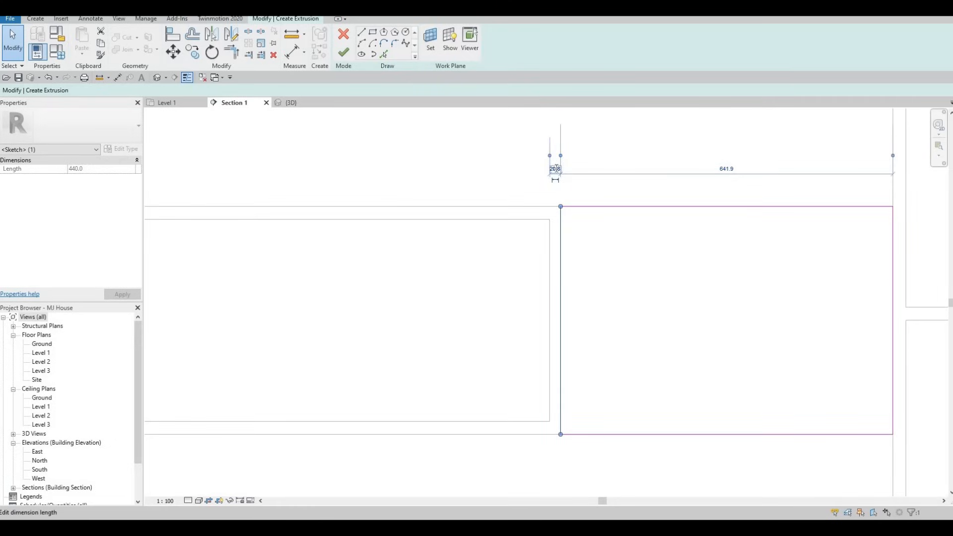
key(Return)
key(Escape)
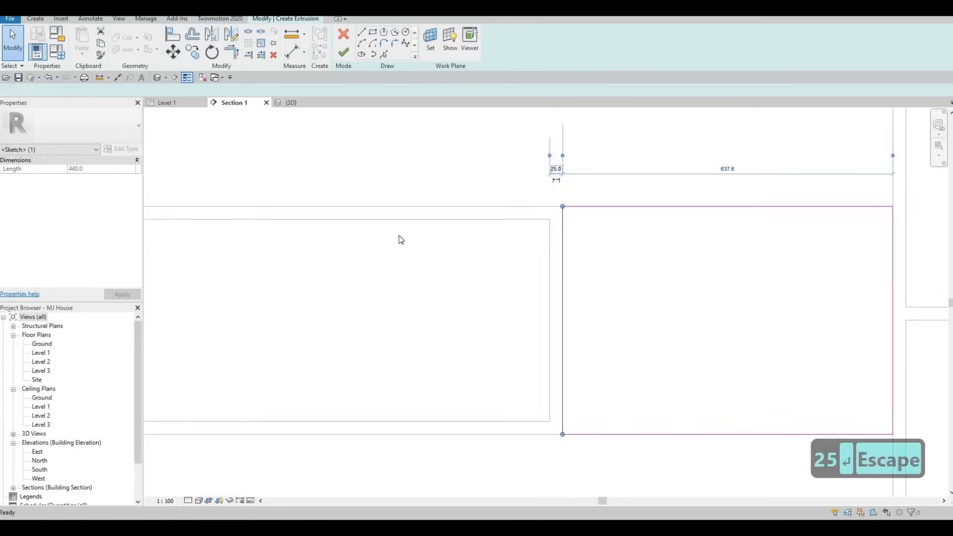
scroll(370, 228, down, 3)
key(Escape)
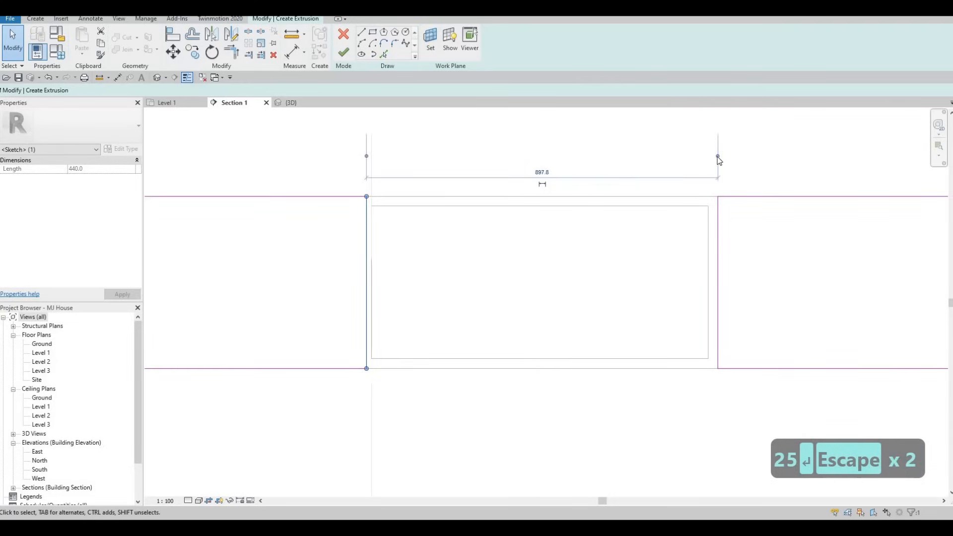
- Change the 12.8 gap to the niche's inner edge to 25 and finish the cabinet blocks
drag(369, 175, 369, 173)
click(369, 172)
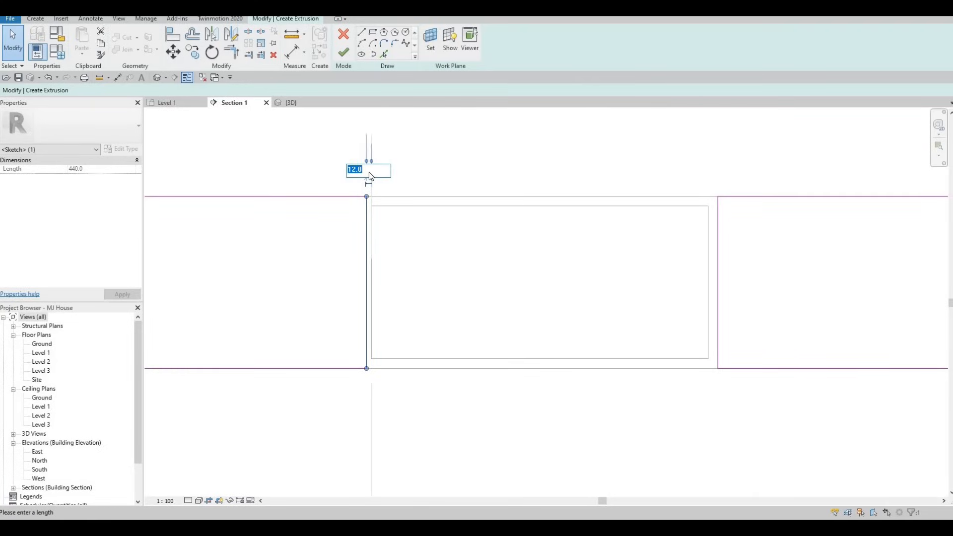
text(25)
key(Return)
key(Escape)
key(Escape)
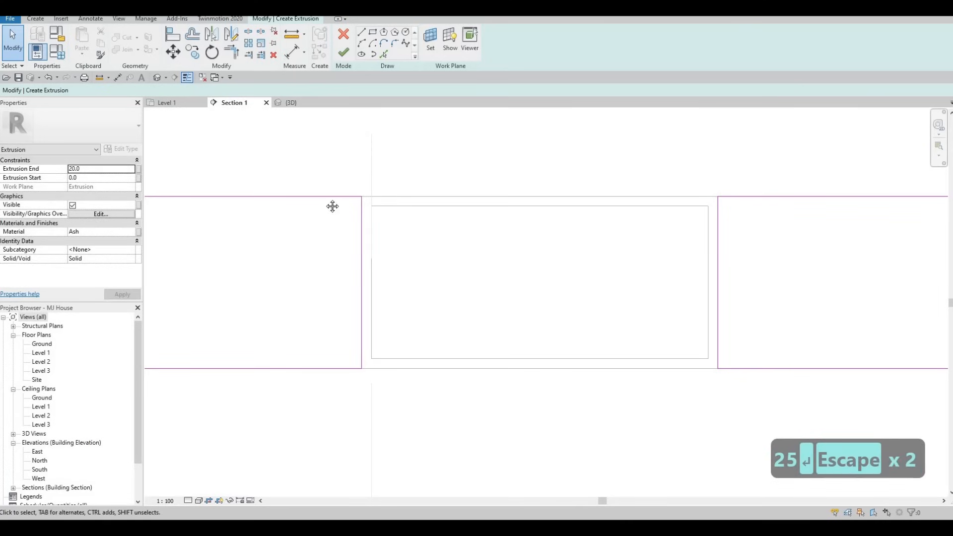
scroll(337, 184, down, 3)
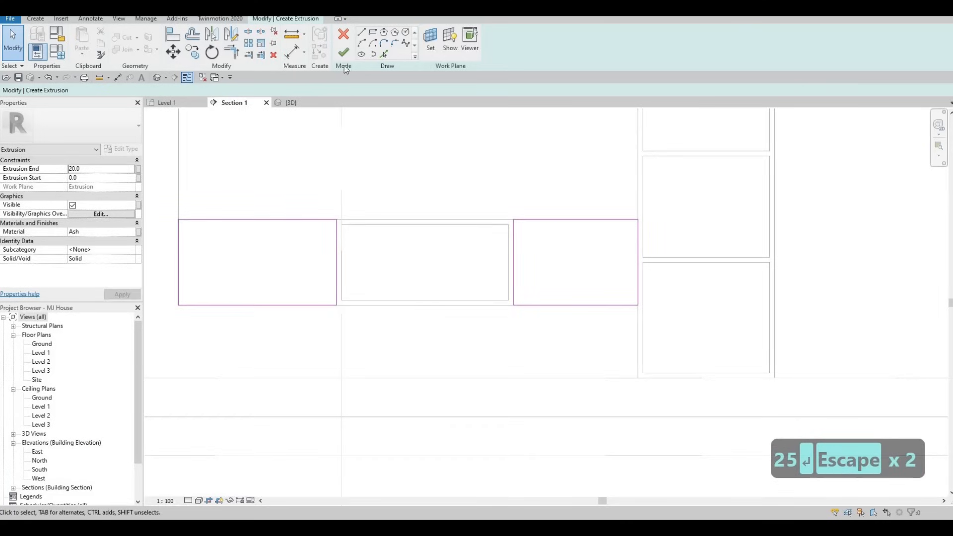
click(344, 52)
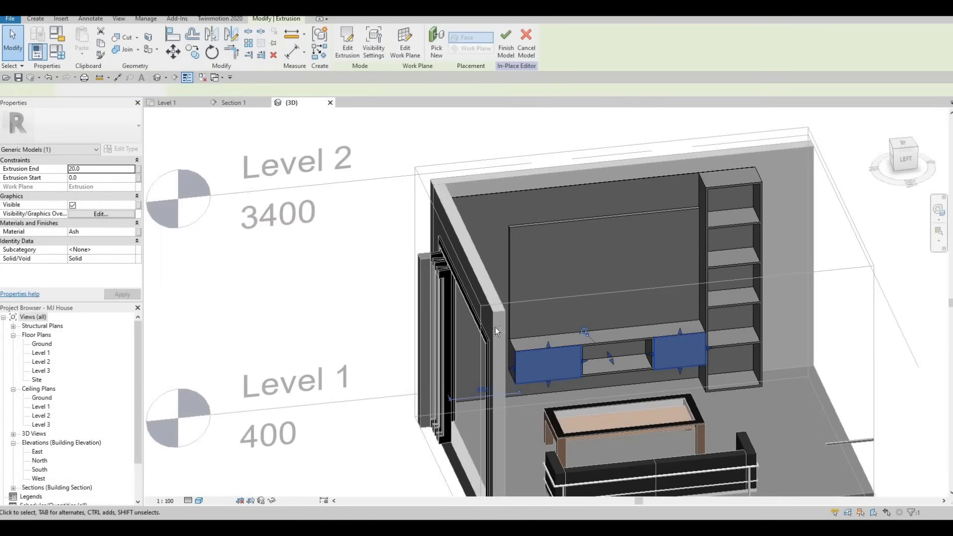
shift+middle_drag(495, 327, 694, 313)
key(Escape)
scroll(694, 314, up, 8)
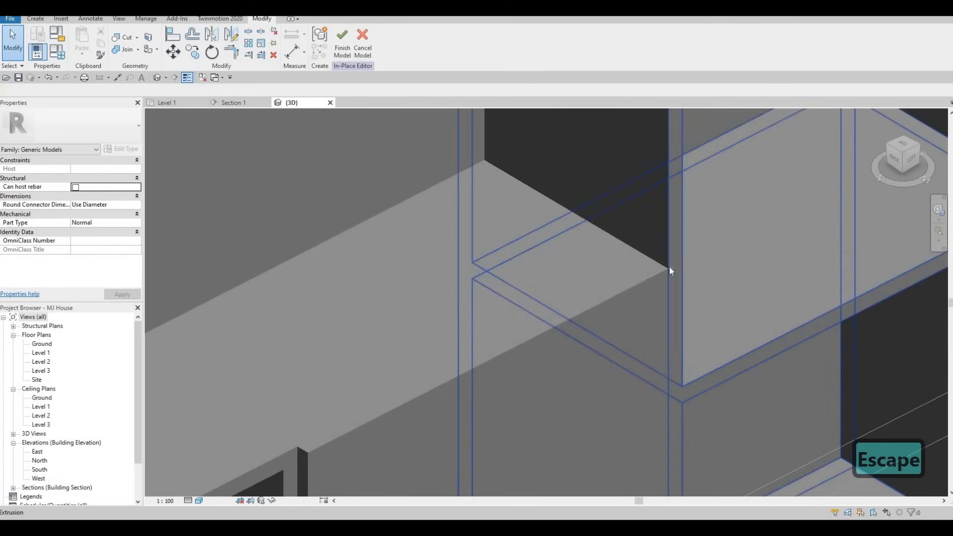
scroll(627, 348, down, 5)
shift+middle_drag(521, 356, 496, 268)
shift+middle_drag(592, 286, 628, 340)
shift+middle_drag(517, 296, 434, 160)
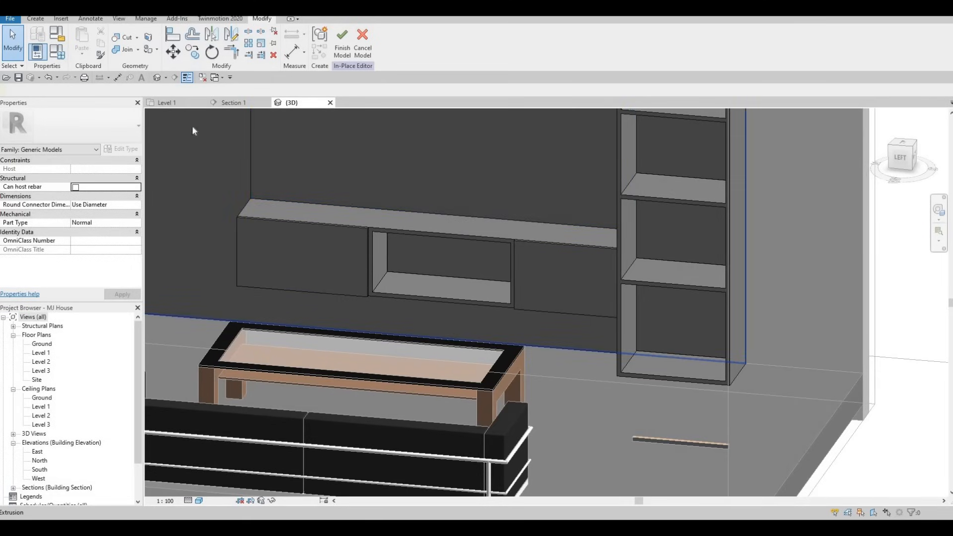
click(234, 103)
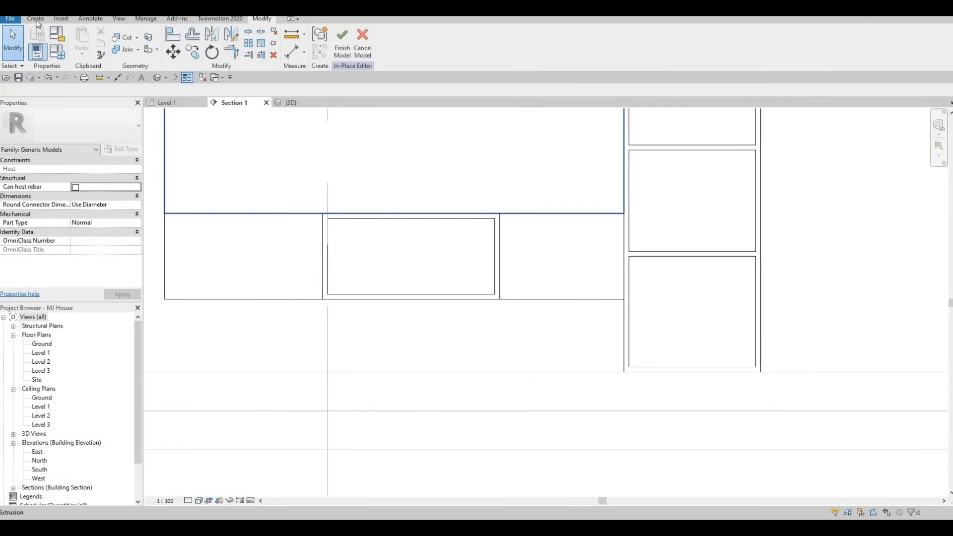
- Start a new extrusion with its depth set to 5
click(35, 18)
click(83, 43)
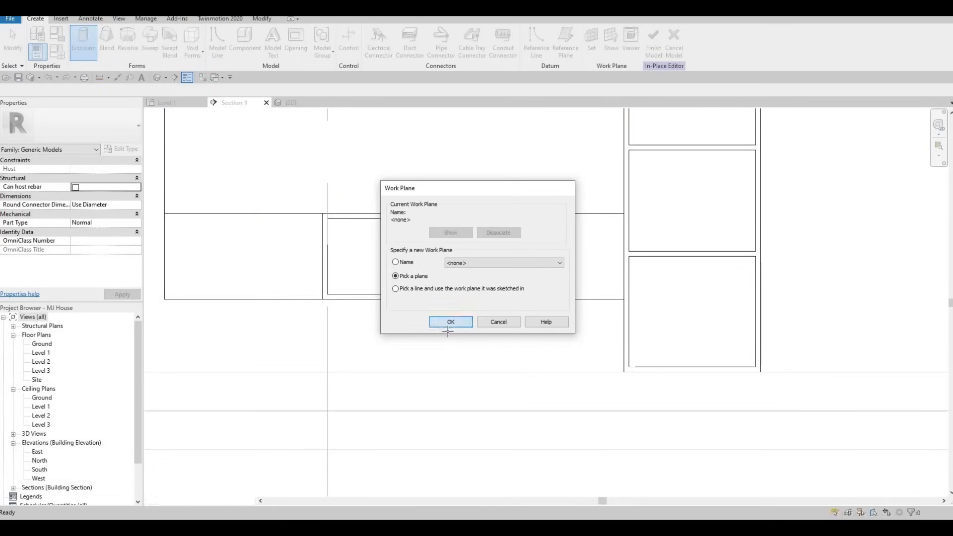
click(451, 322)
scroll(446, 331, down, 2)
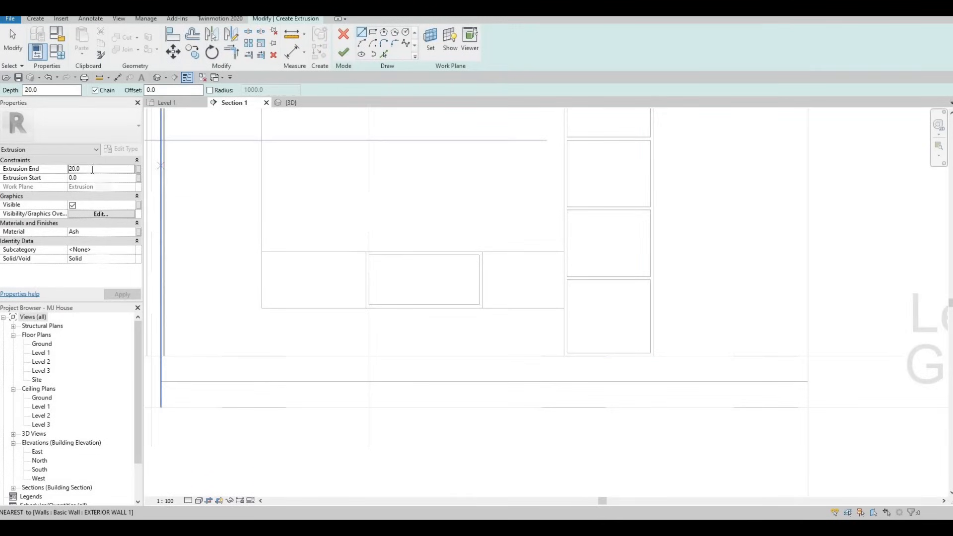
click(92, 169)
text(50)
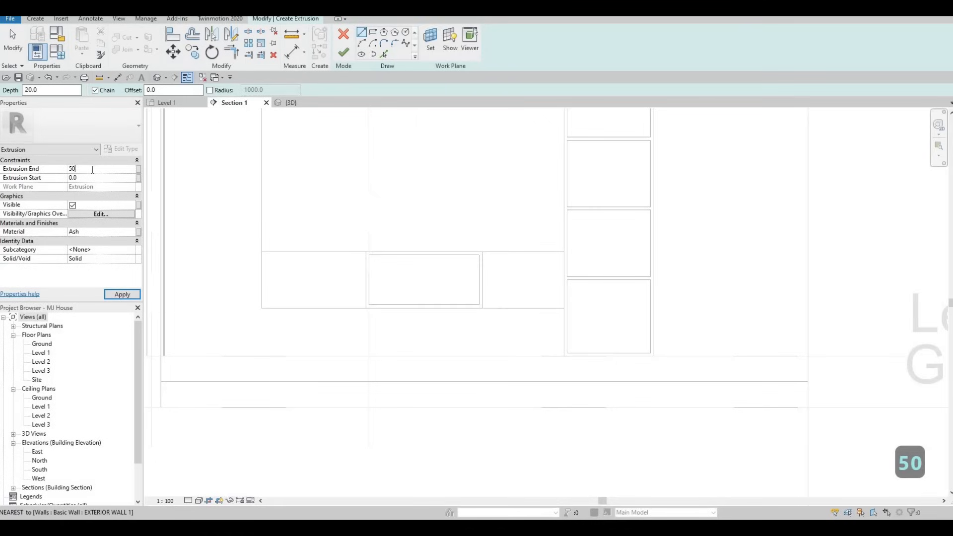
key(BackSpace)
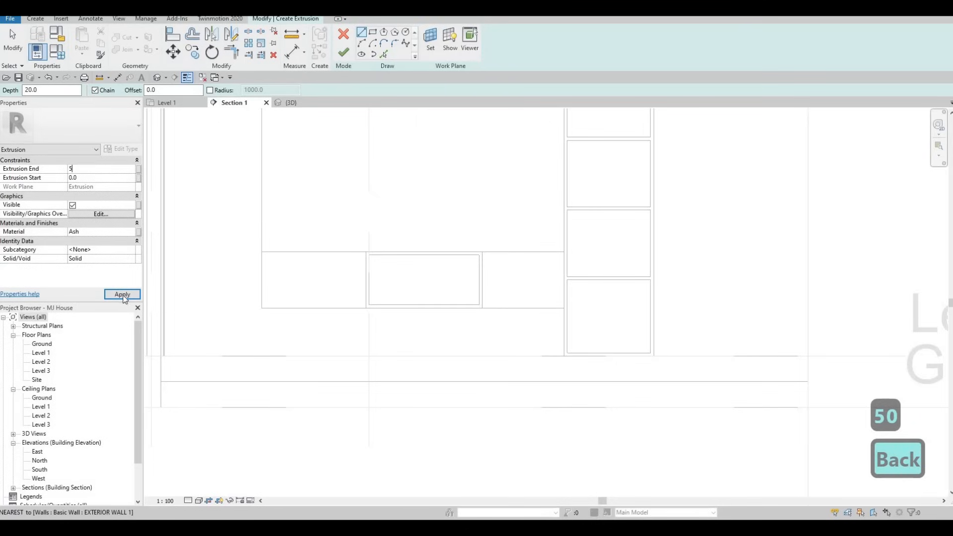
click(375, 33)
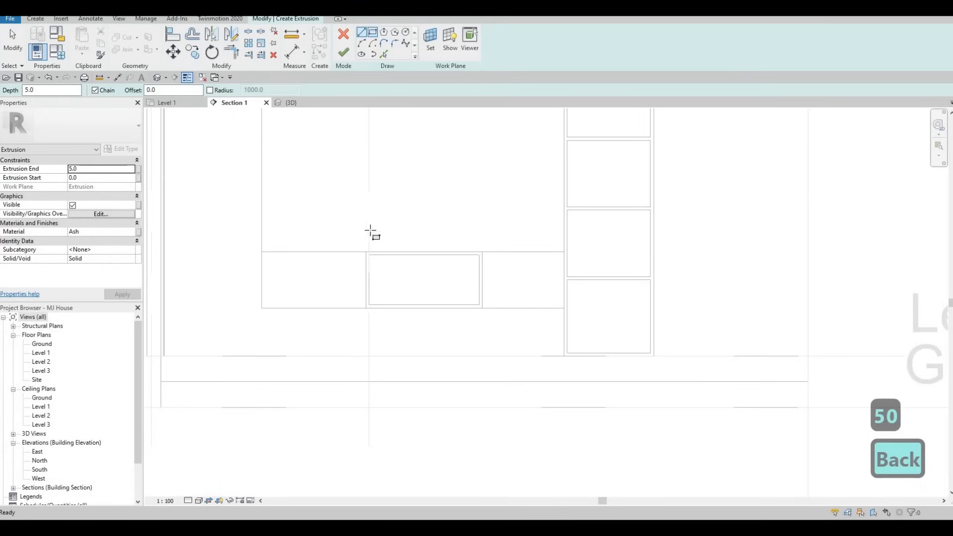
- Draw the 860×390 back panel rectangle in the niche and finish the extrusion
scroll(466, 287, up, 2)
click(487, 315)
click(345, 54)
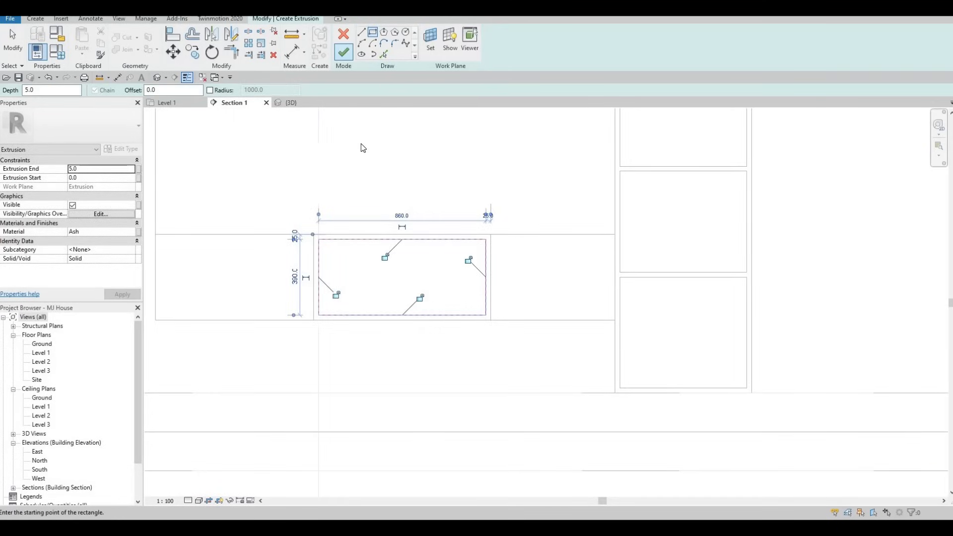
scroll(430, 273, down, 2)
key(Escape)
key(Escape)
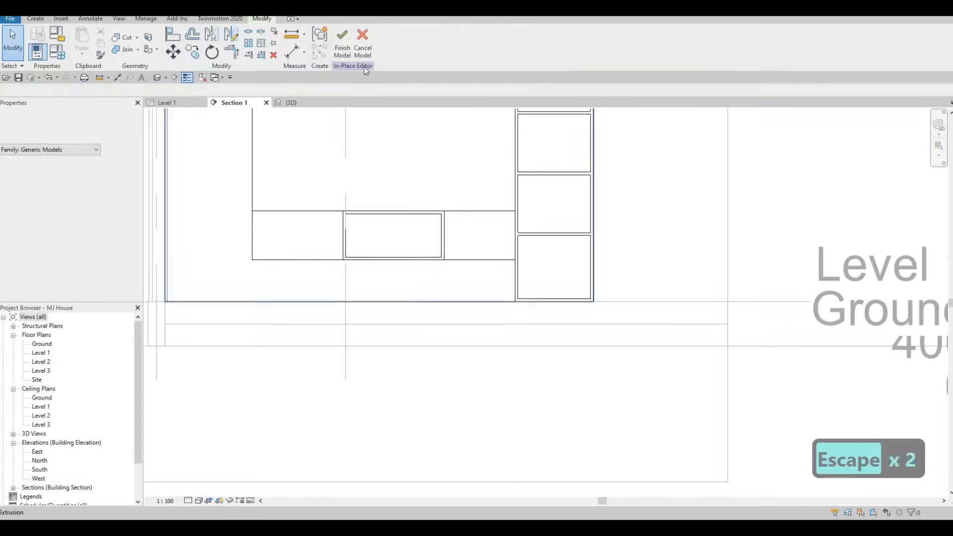
scroll(387, 310, down, 1)
- In the 3D view, select the niche back panel and orbit around the cabinet to inspect it
click(296, 102)
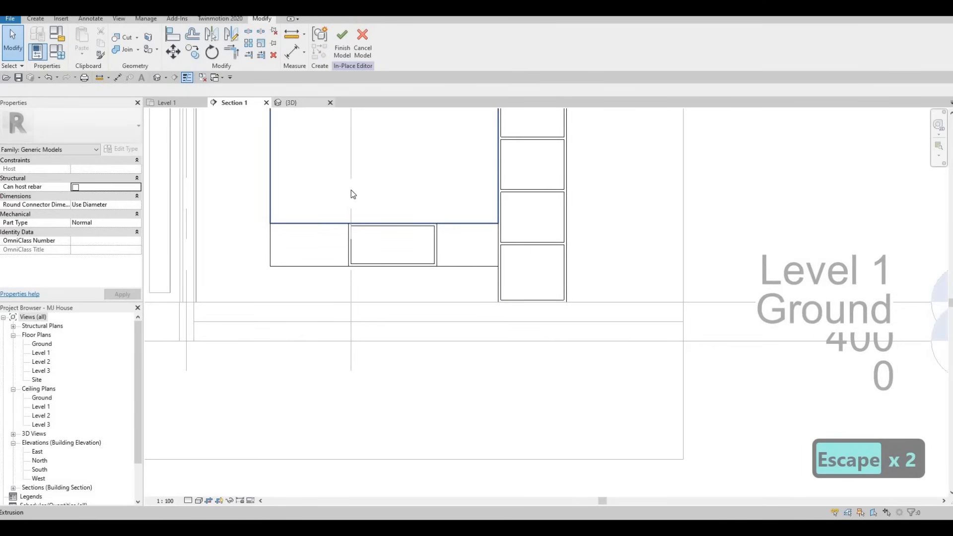
click(404, 247)
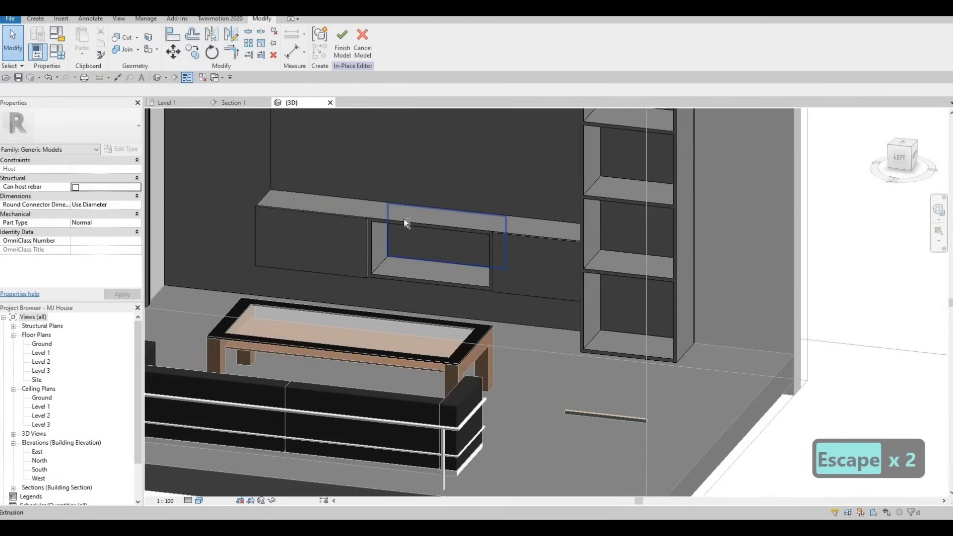
shift+middle_drag(479, 240, 570, 154)
scroll(524, 167, up, 5)
scroll(496, 178, up, 4)
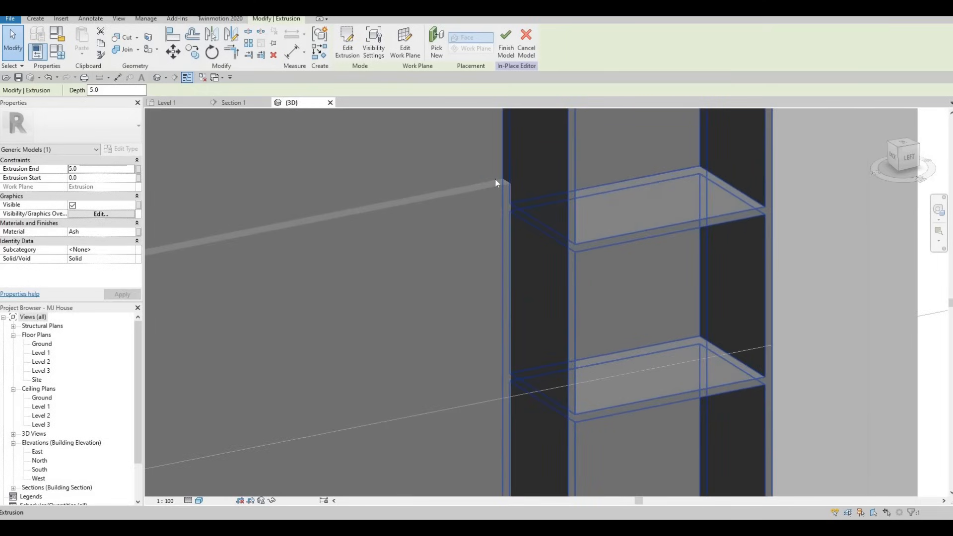
scroll(481, 186, down, 5)
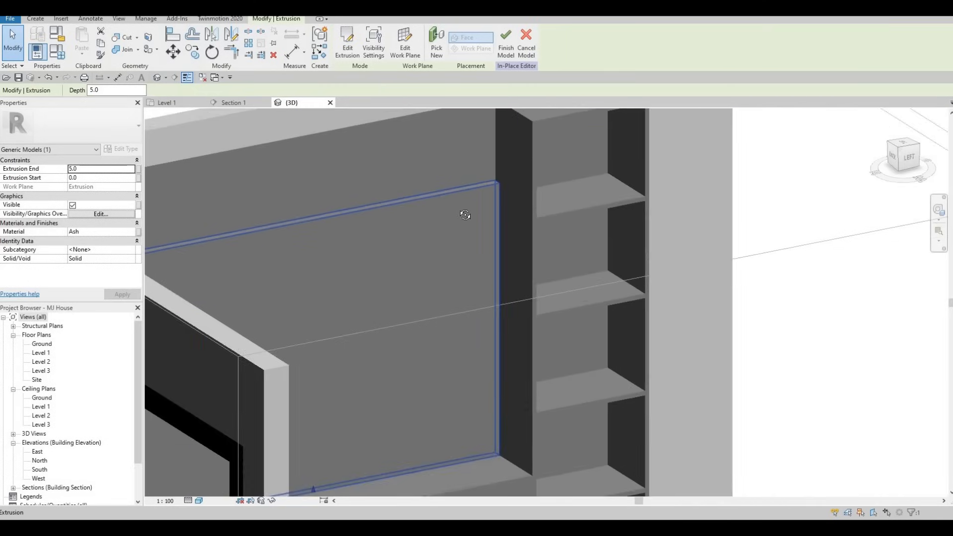
shift+middle_drag(600, 177, 762, 136)
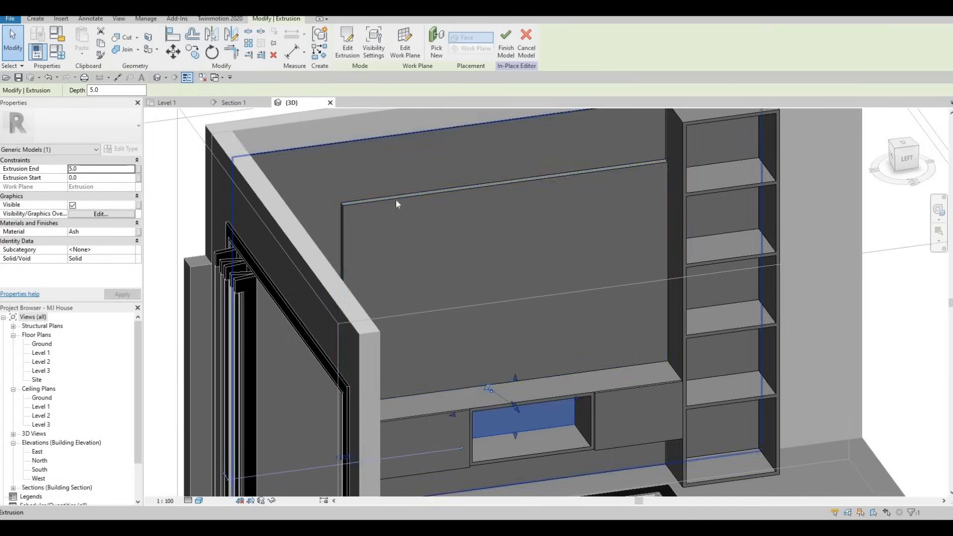
middle_drag(417, 208, 447, 77)
shift+middle_drag(401, 300, 414, 238)
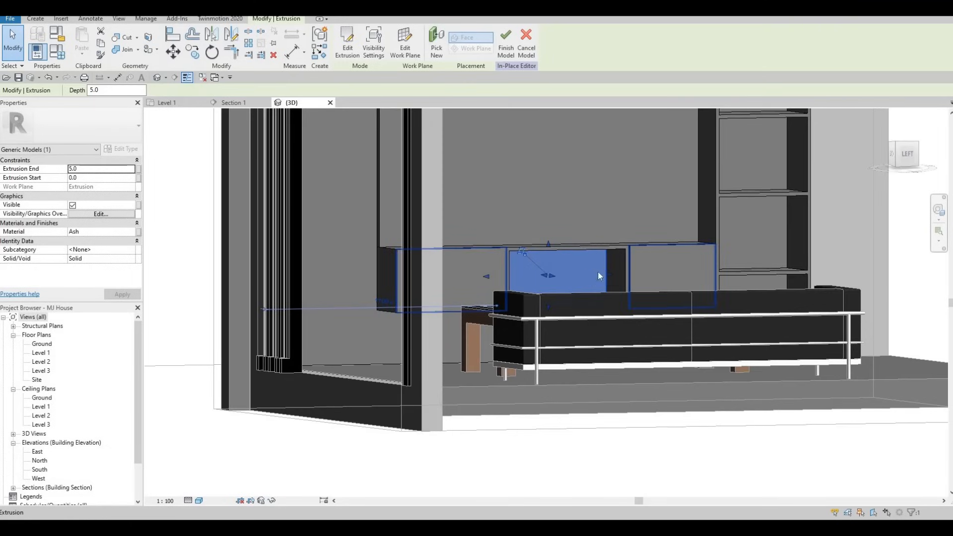
shift+middle_drag(534, 222, 596, 223)
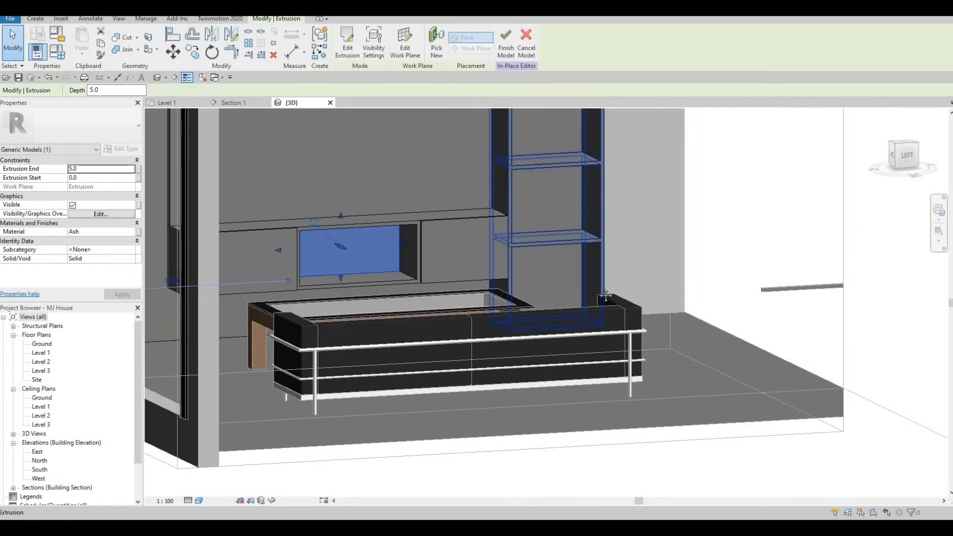
scroll(608, 242, up, 4)
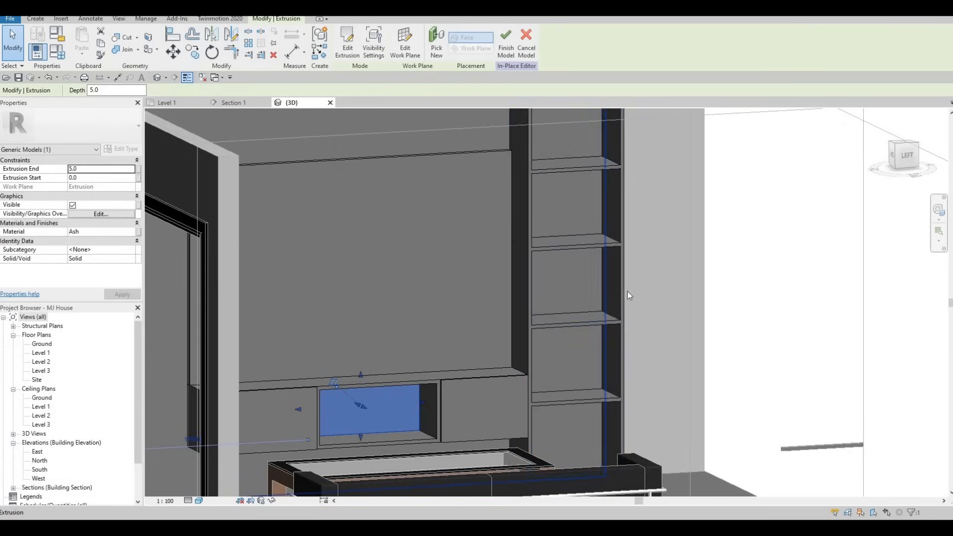
scroll(627, 291, down, 2)
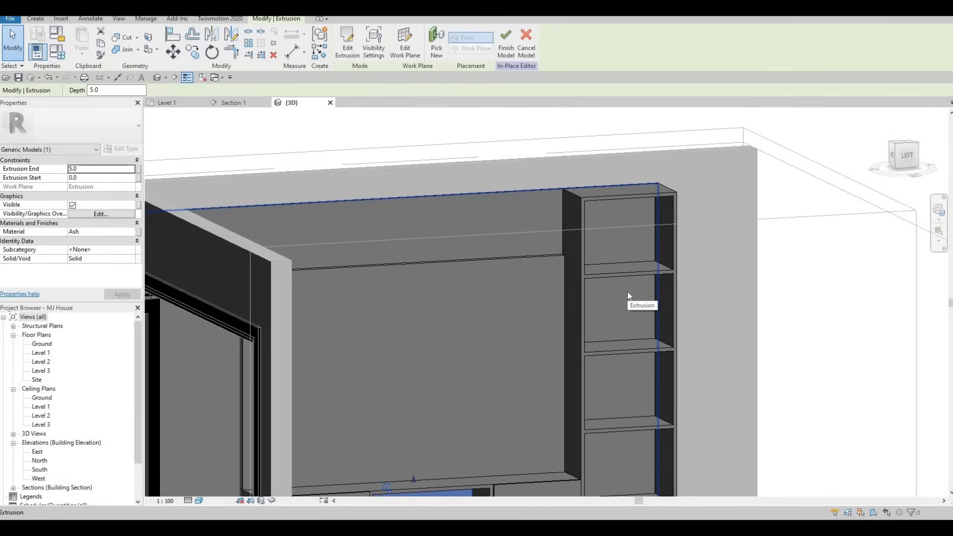
scroll(582, 181, down, 4)
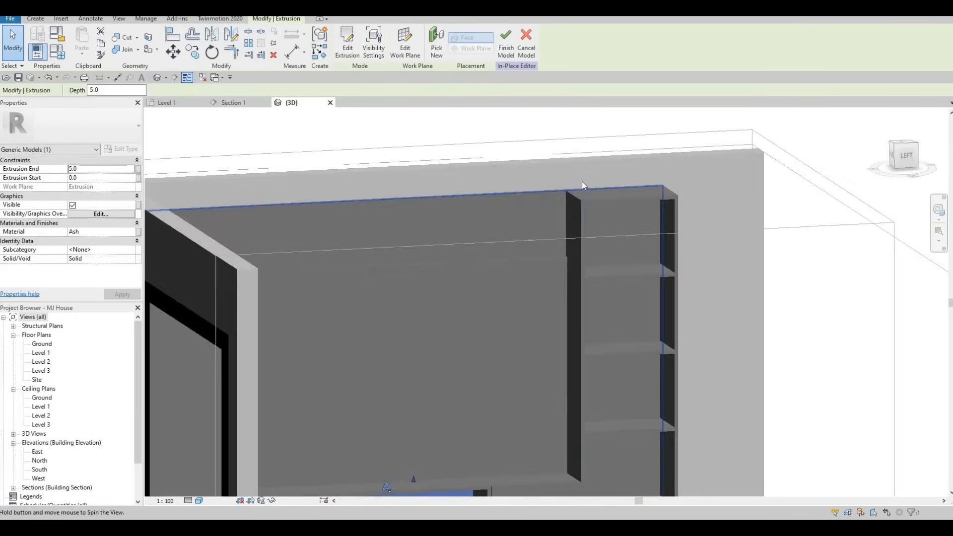
key(Escape)
key(Escape)
- Orbit around the TV wall, then return to the Level 1 floor plan
scroll(600, 238, up, 2)
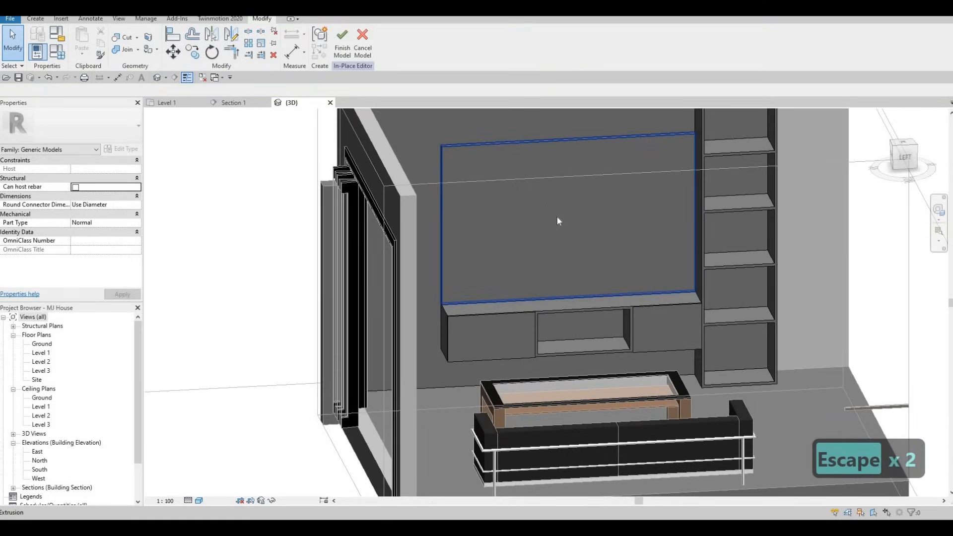
shift+middle_drag(504, 241, 489, 265)
middle_drag(490, 265, 565, 307)
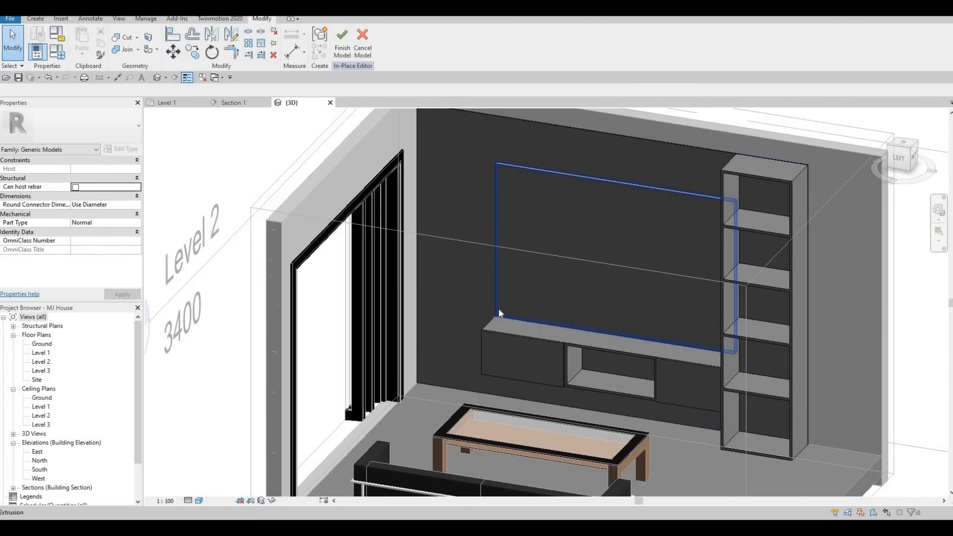
shift+middle_drag(498, 309, 438, 376)
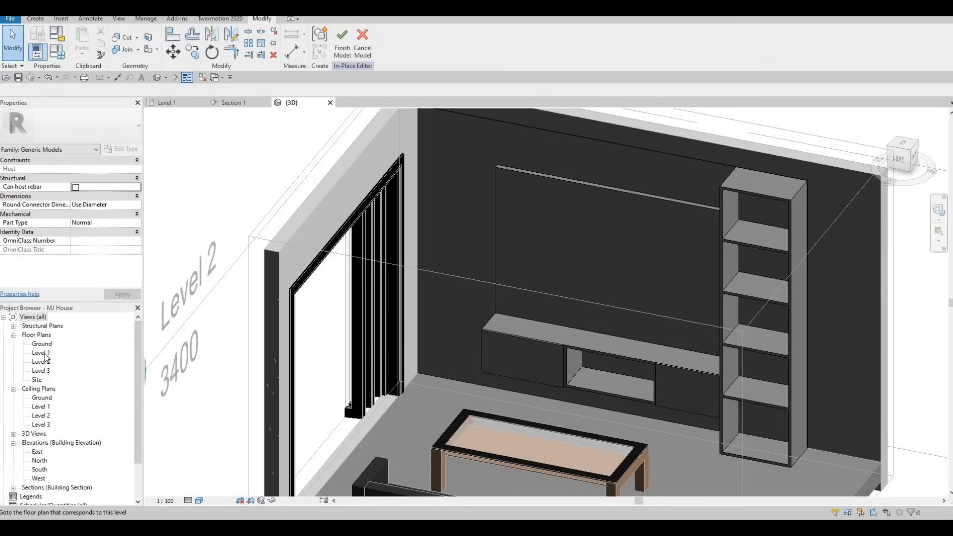
double_click(44, 352)
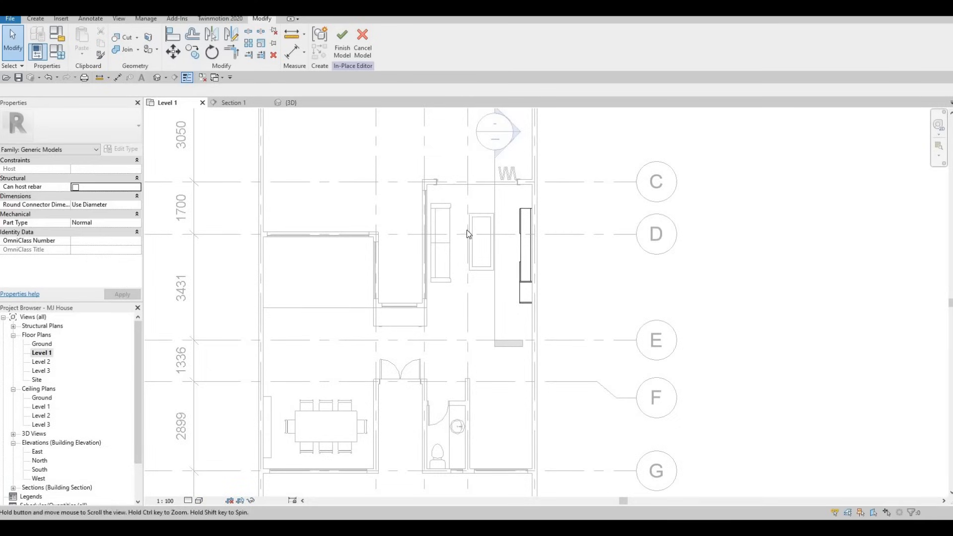
- Start a new extrusion and sketch a tall rectangle from the wall end to the cabinet top
scroll(468, 222, up, 5)
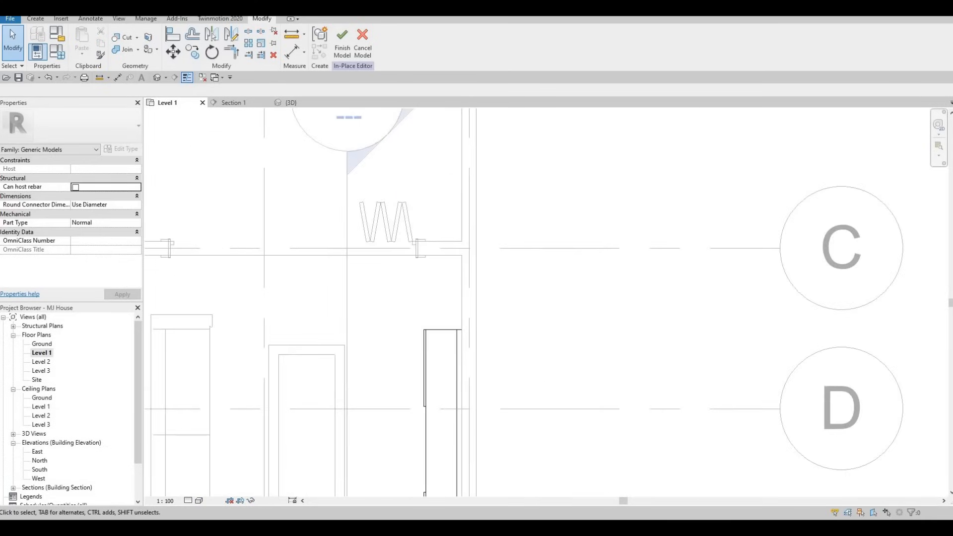
click(36, 20)
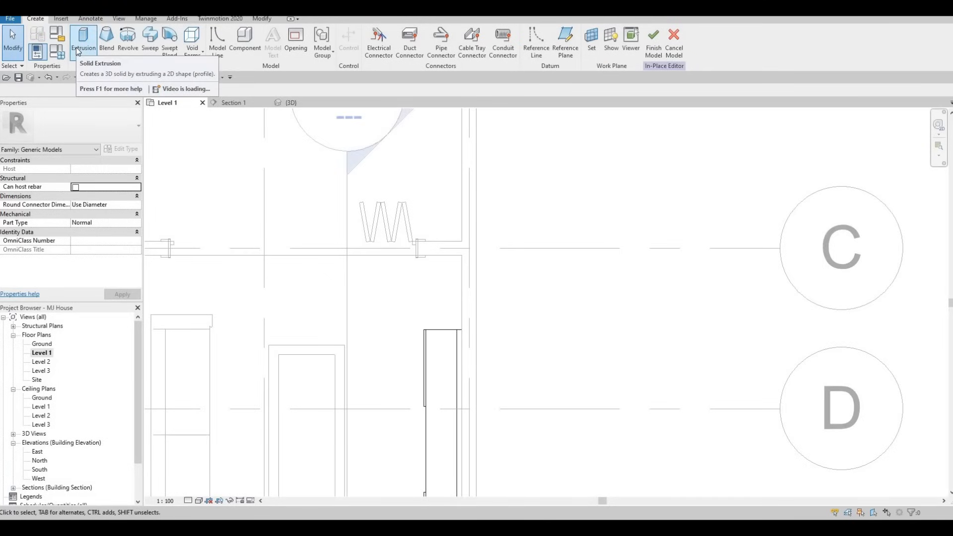
click(76, 47)
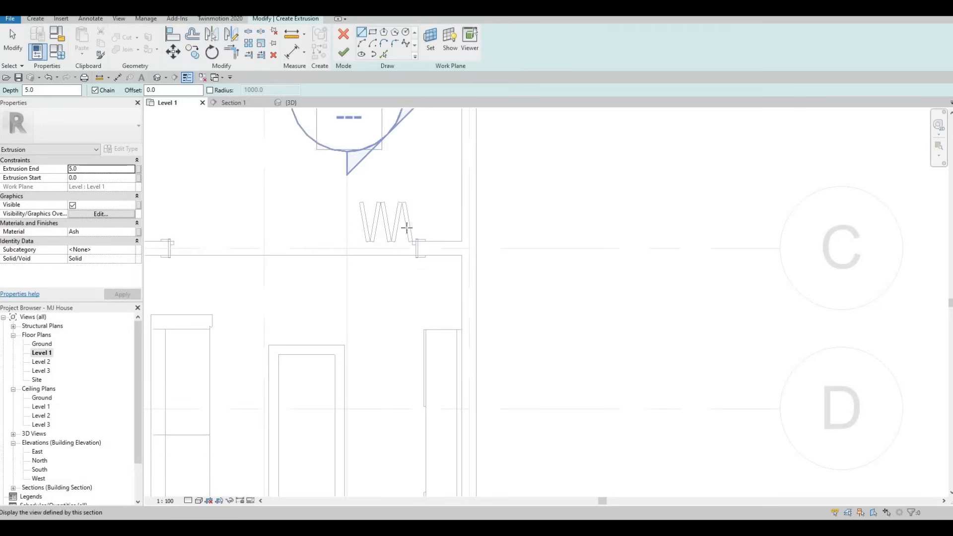
click(377, 32)
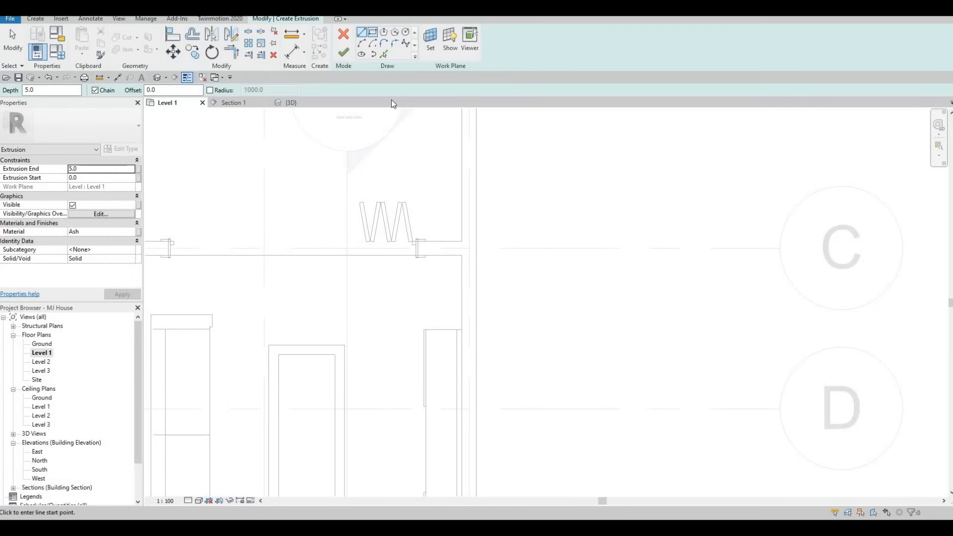
scroll(471, 272, up, 1)
scroll(472, 278, up, 2)
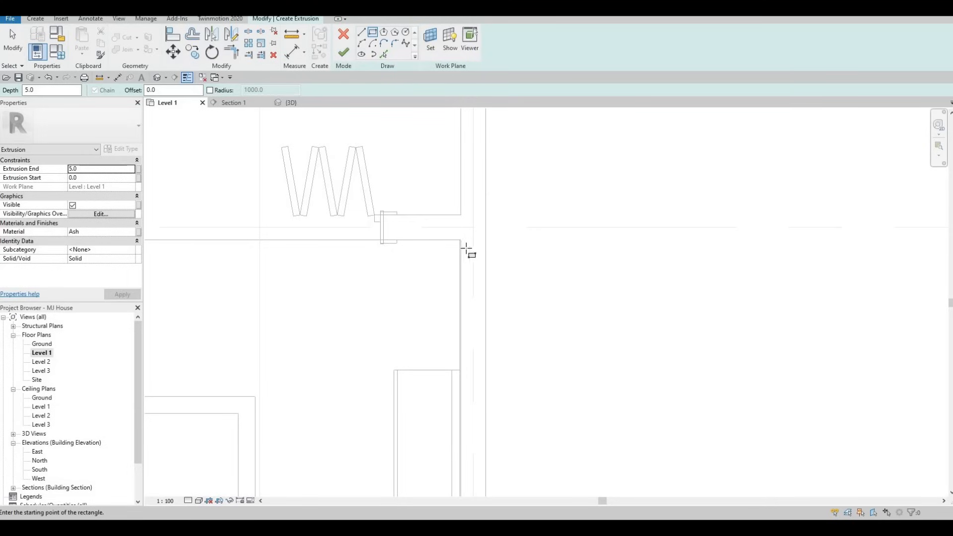
scroll(472, 248, up, 2)
scroll(472, 244, up, 2)
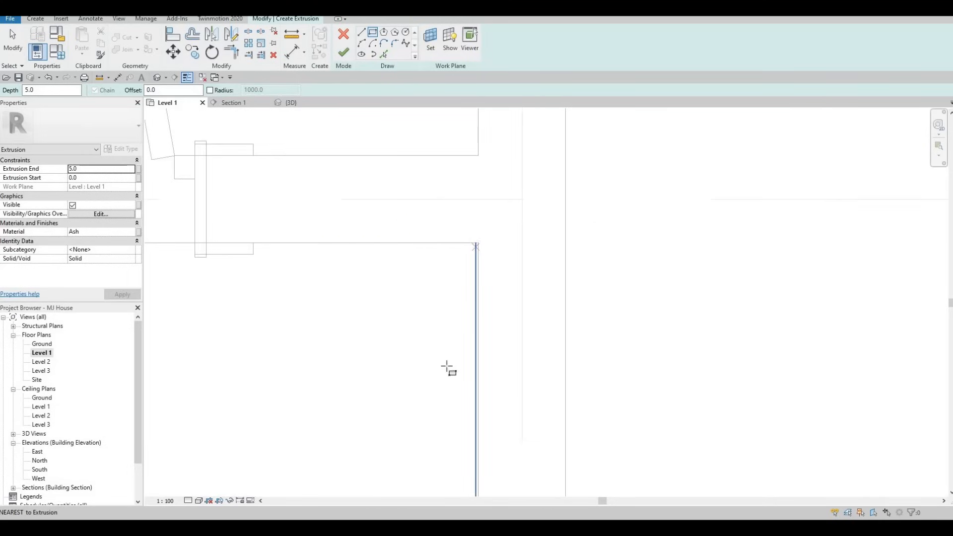
click(475, 243)
scroll(445, 397, down, 2)
middle_drag(446, 393, 446, 266)
middle_drag(435, 431, 434, 259)
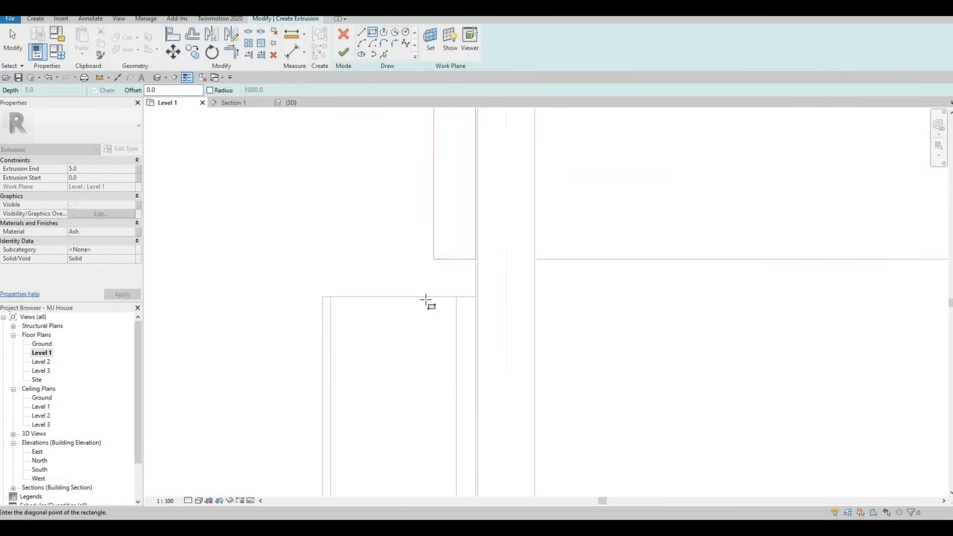
scroll(419, 296, down, 1)
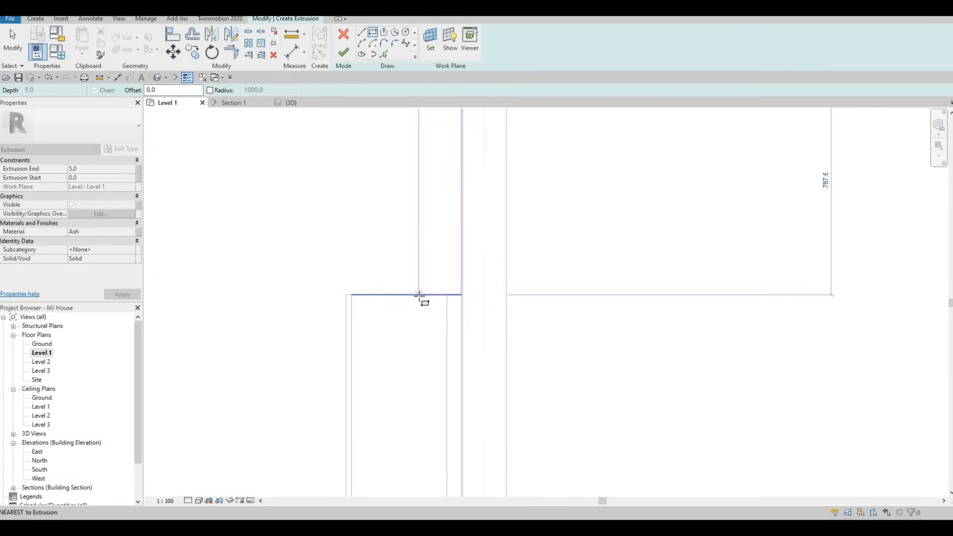
click(419, 241)
key(Escape)
key(Escape)
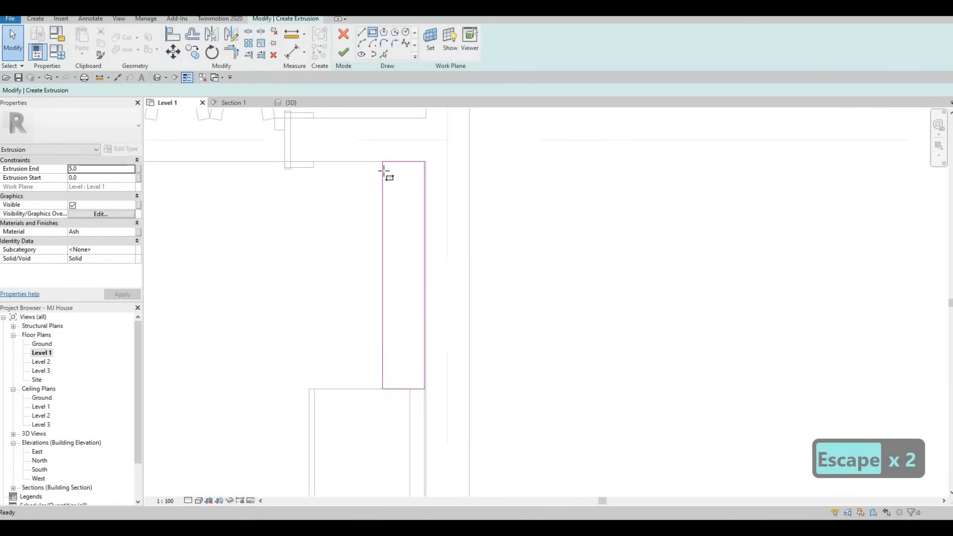
- Add a small rectangle at the top corner of the tall outline
click(408, 197)
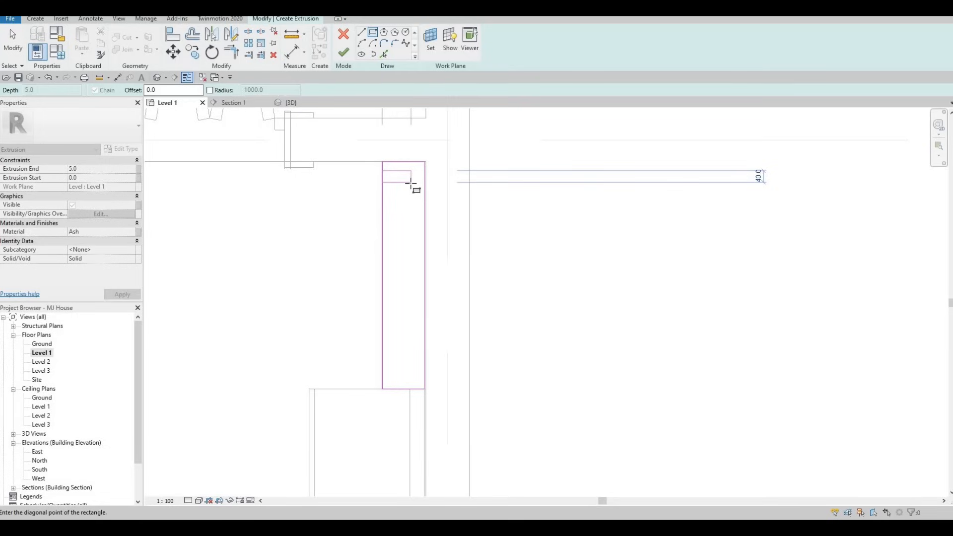
key(Escape)
scroll(389, 187, up, 2)
key(Escape)
key(Escape)
key(Escape)
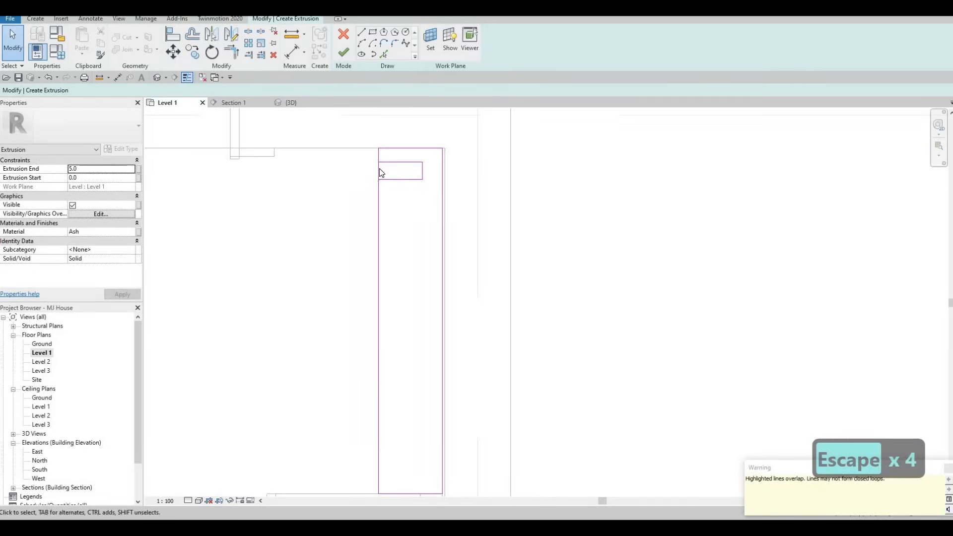
- Delete the overlapping duplicate line and select the small rectangle's three lines
click(378, 171)
key(Delete)
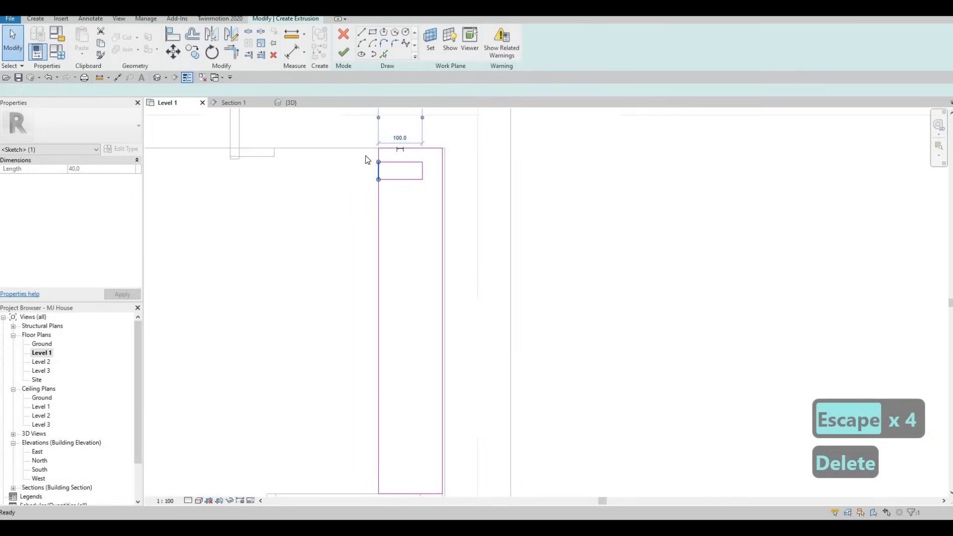
drag(366, 155, 427, 200)
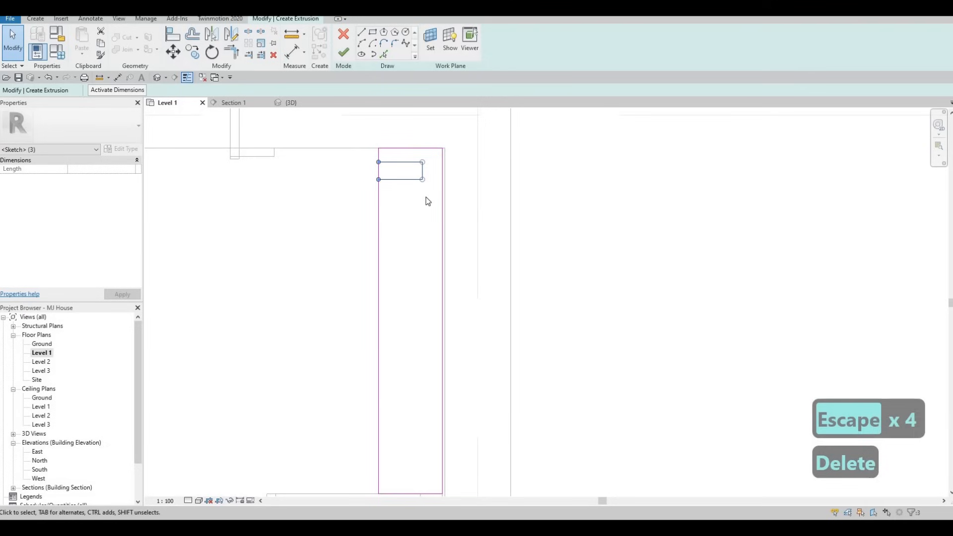
- Copy the small rectangle with CO at regular spacing down the upper outline
key(c)
key(o)
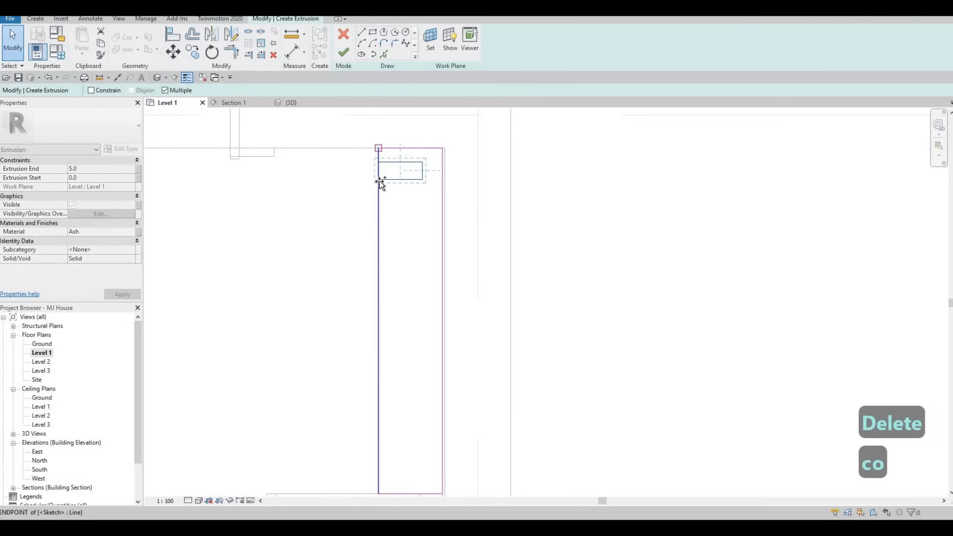
click(379, 180)
click(380, 211)
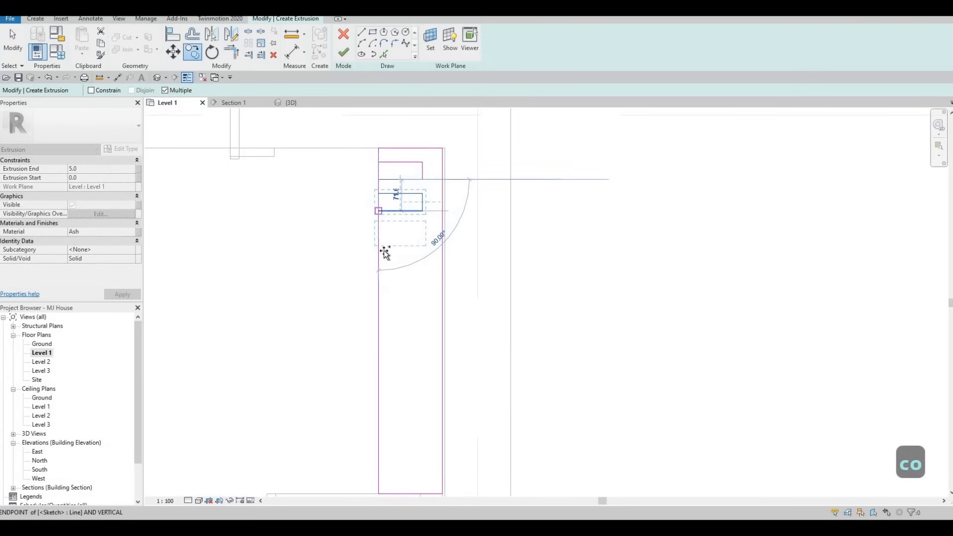
click(380, 244)
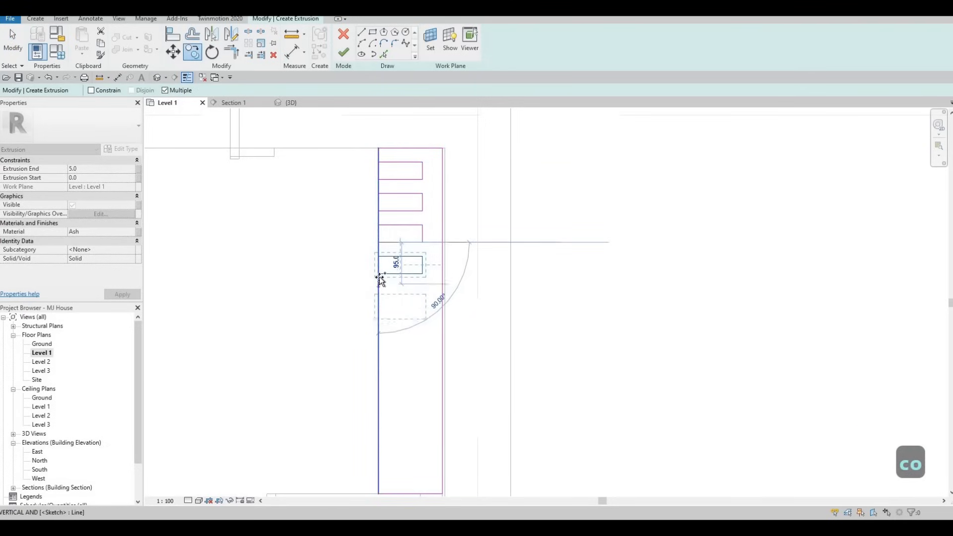
click(382, 307)
middle_drag(381, 308, 374, 169)
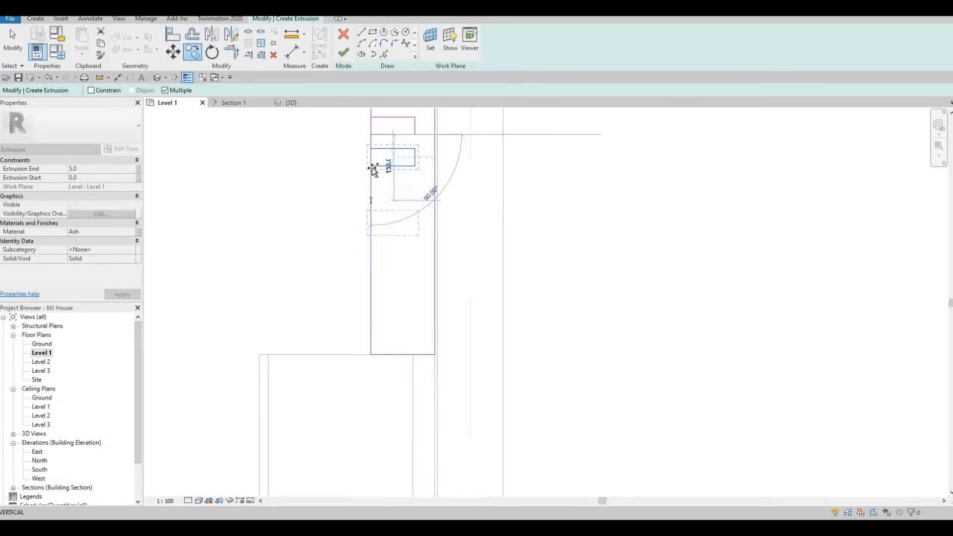
- Place further rectangle copies down to the bottom of the tall outline
click(370, 173)
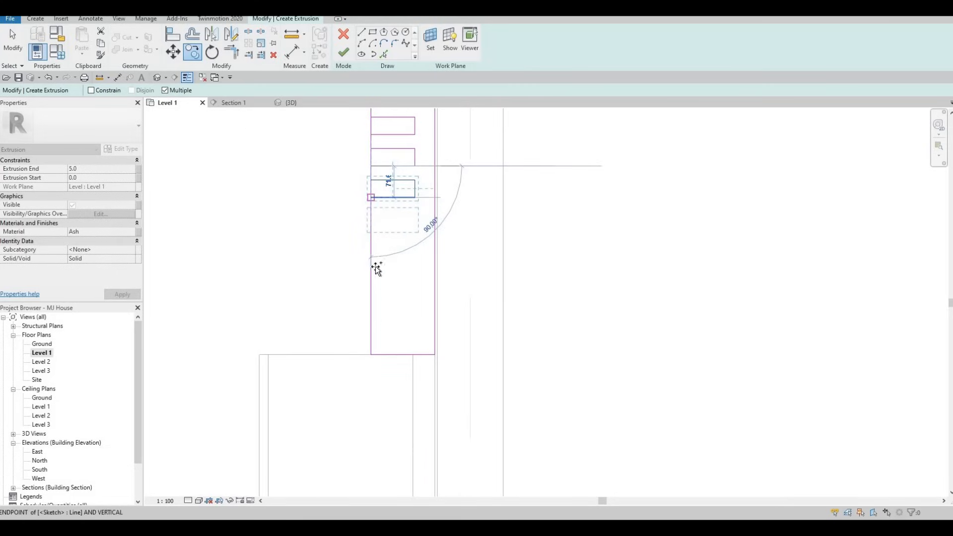
click(371, 232)
click(371, 229)
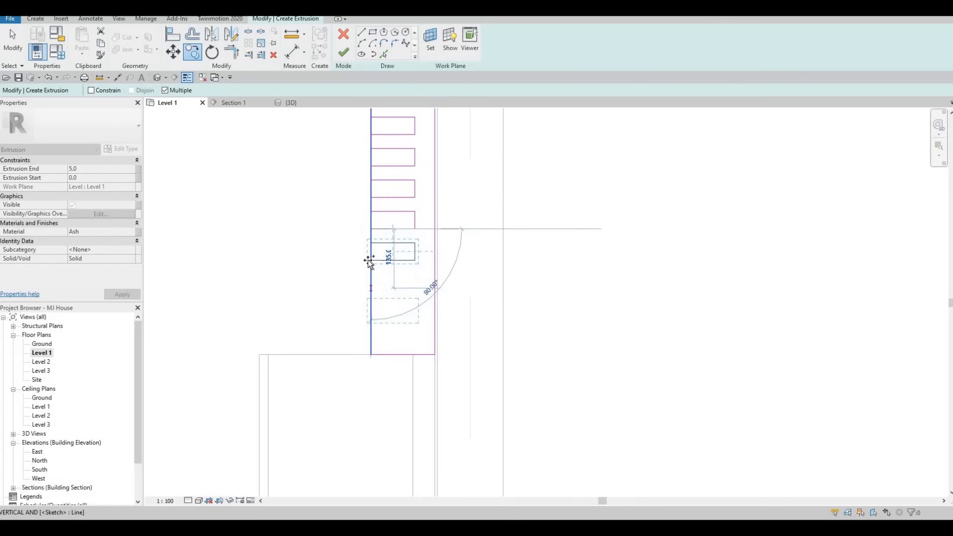
click(370, 261)
click(372, 292)
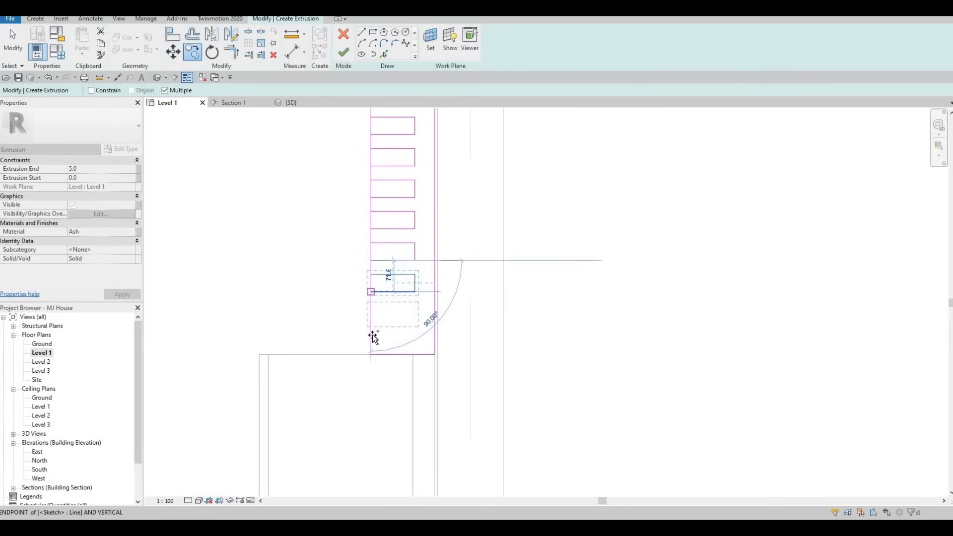
click(370, 323)
key(Escape)
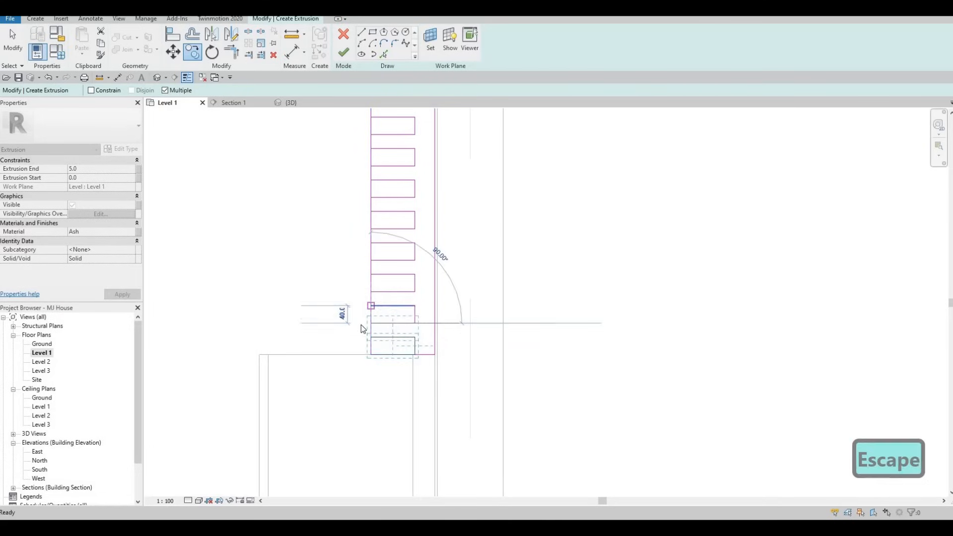
middle_drag(421, 328, 397, 381)
key(Escape)
key(Escape)
key(Escape)
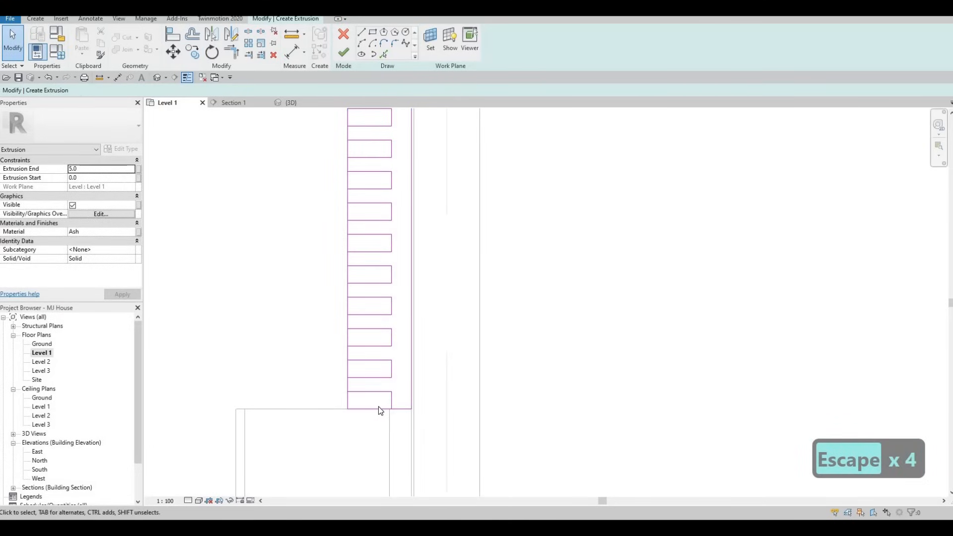
- Delete the extra bottom rectangle from the panel sketch
key(Escape)
key(Tab)
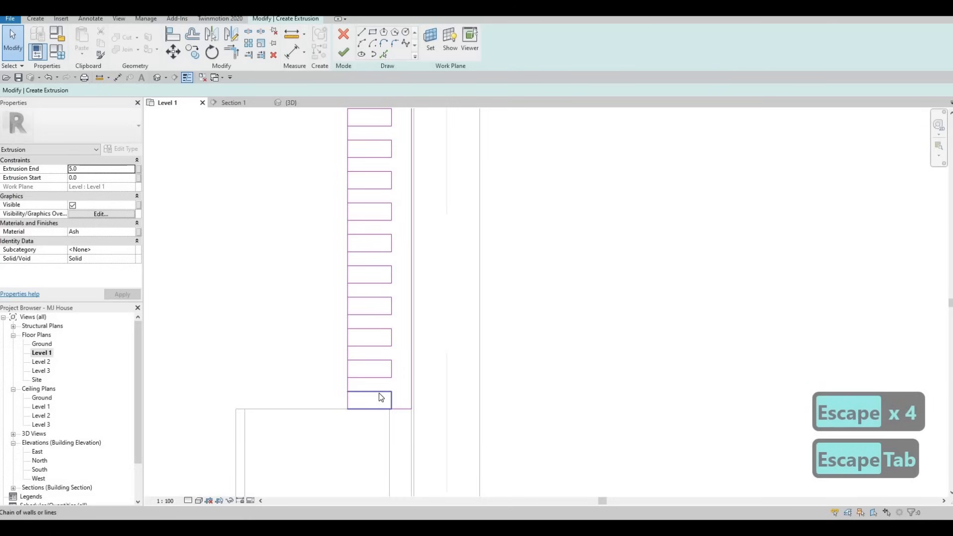
click(379, 405)
key(Delete)
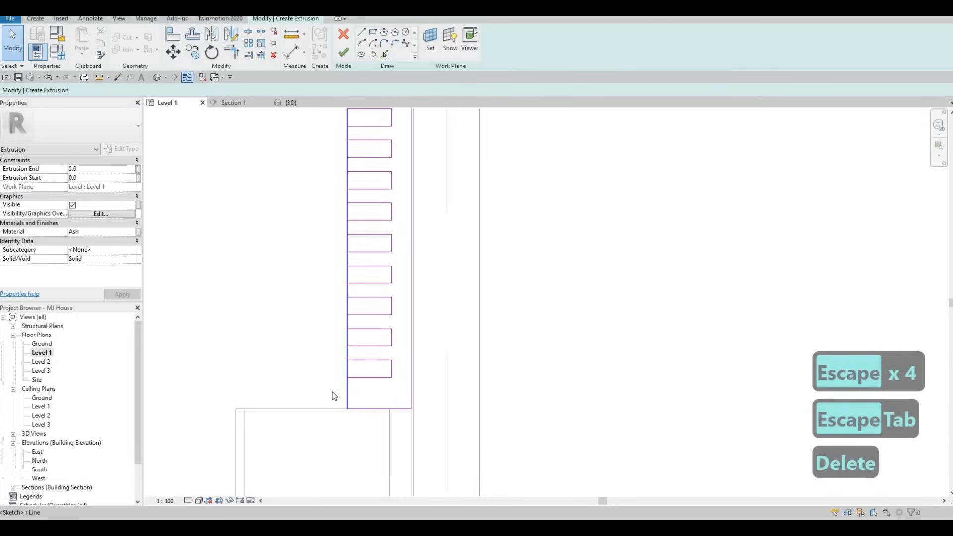
key(Escape)
- Box-select all the small slat rectangles and nudge them down a few steps
mouse_move(359, 404)
middle_down()
mouse_move(353, 398)
mouse_move(351, 423)
middle_up()
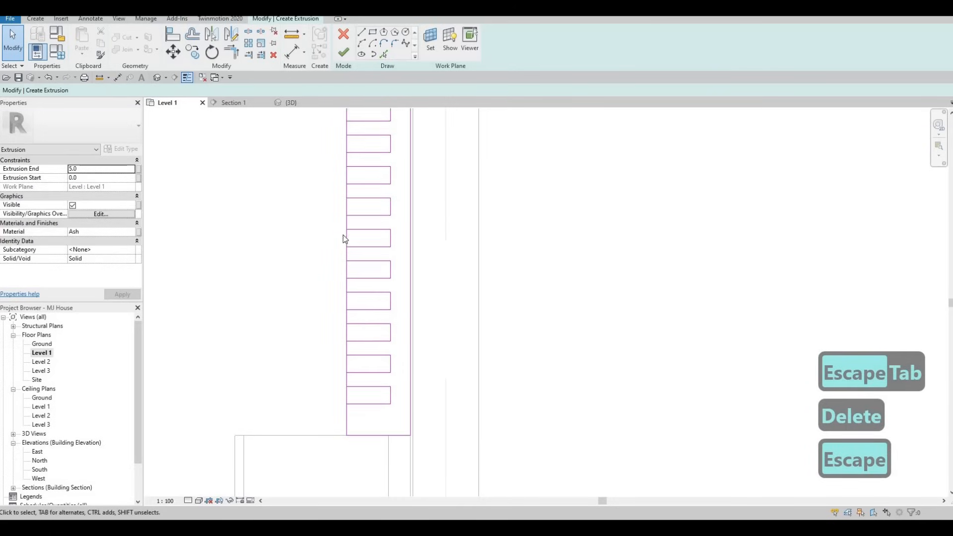
scroll(344, 235, down, 1)
middle_drag(344, 314, 337, 370)
key(Escape)
scroll(335, 191, up, 1)
drag(329, 187, 399, 297)
middle_drag(398, 338, 398, 296)
drag(398, 297, 395, 433)
middle_drag(396, 434, 404, 318)
drag(404, 318, 405, 392)
scroll(323, 332, down, 2)
middle_drag(326, 324, 324, 332)
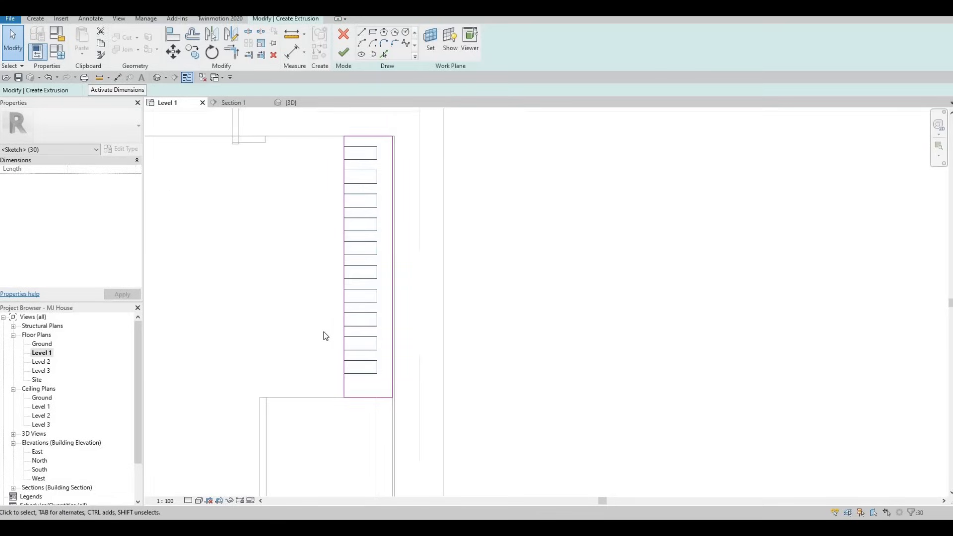
key(Down)
key(Down)
key(Down)
key(Down)
key(Down)
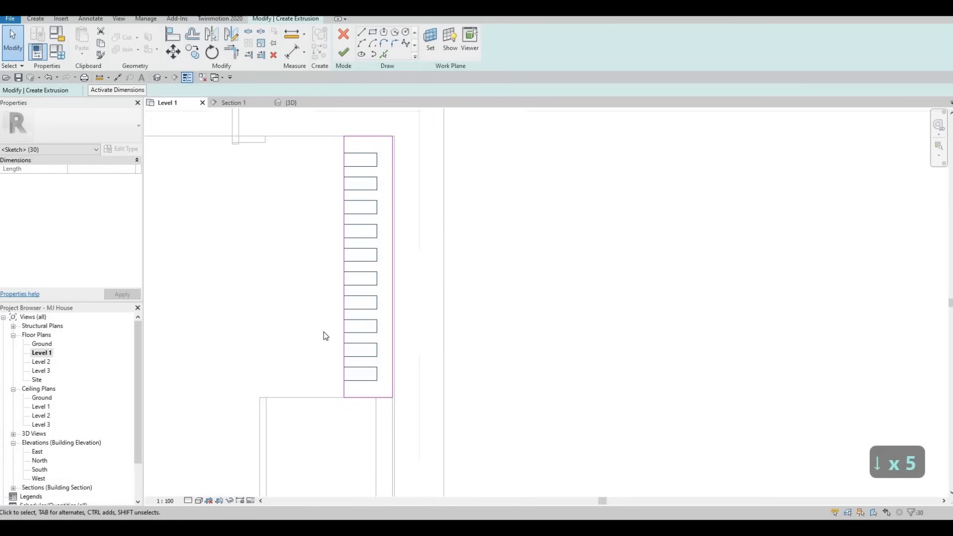
key(Escape)
key(Escape)
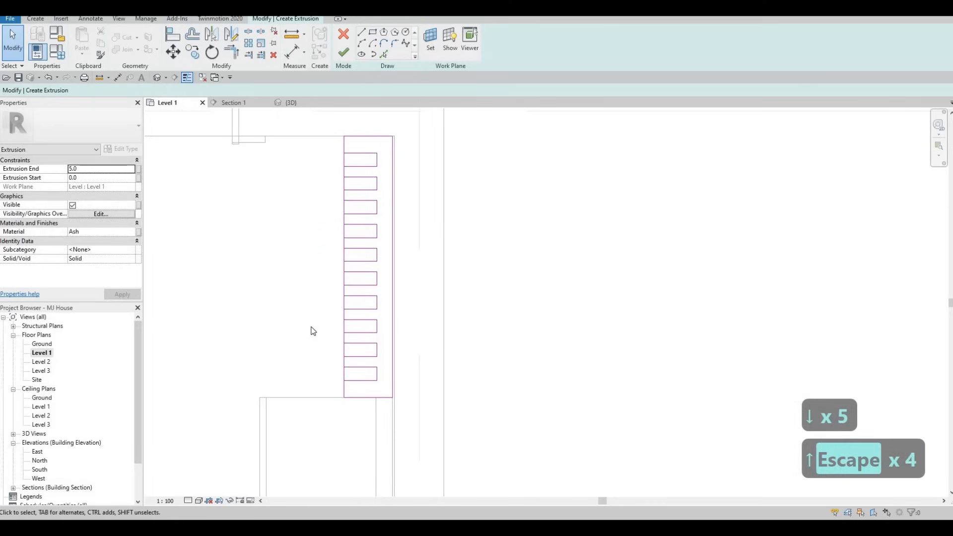
- Split the outline's left sketch line (SL) at every slat rectangle
key(s)
key(l)
scroll(342, 338, up, 2)
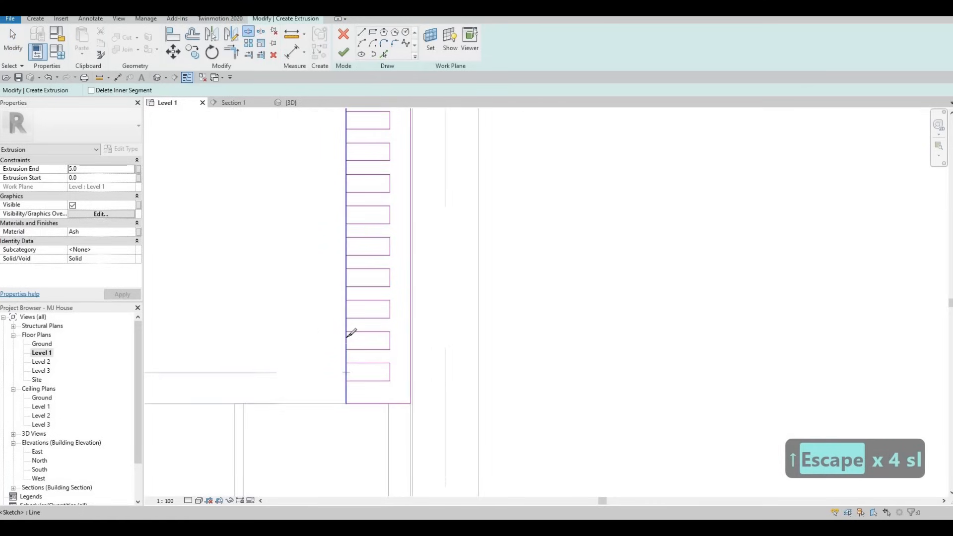
click(346, 373)
click(347, 312)
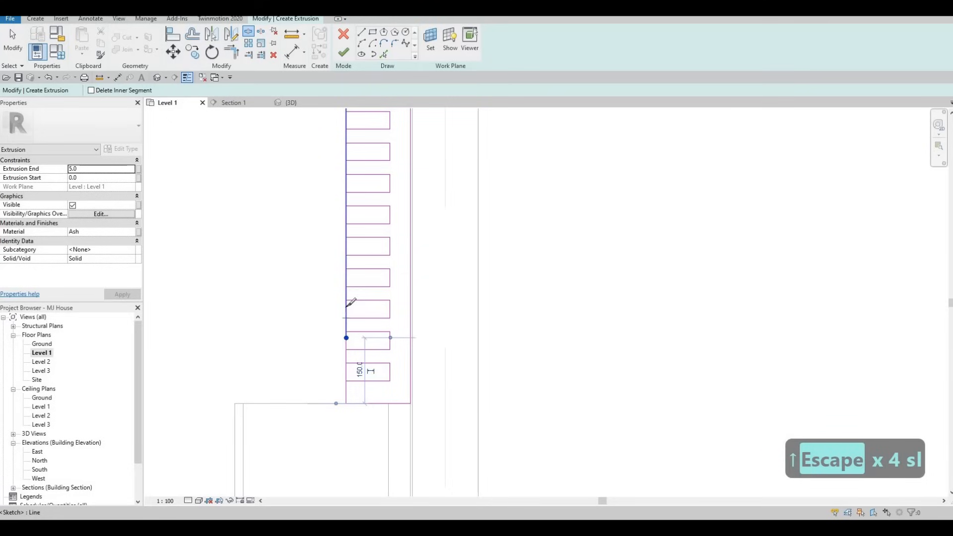
click(348, 280)
click(347, 276)
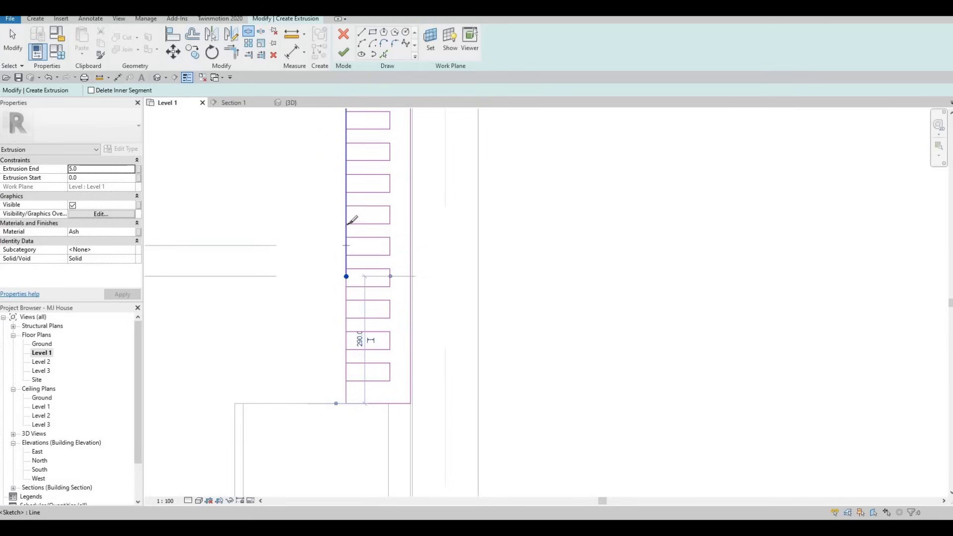
click(347, 246)
click(347, 217)
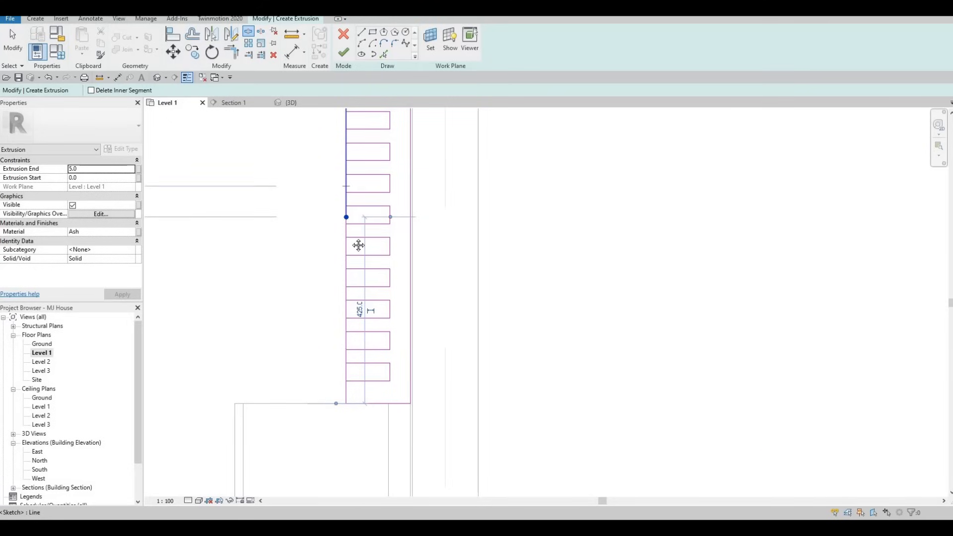
click(347, 184)
middle_drag(346, 157, 346, 280)
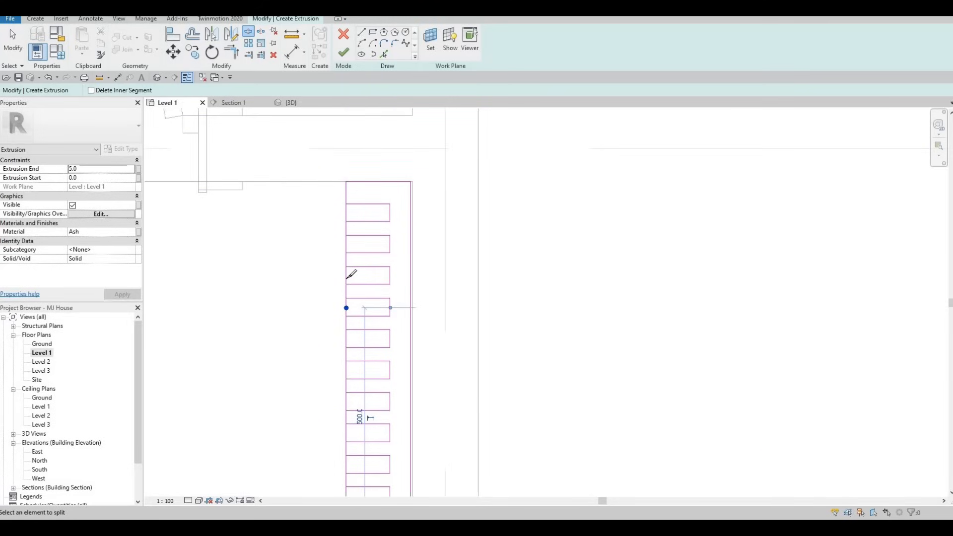
click(347, 276)
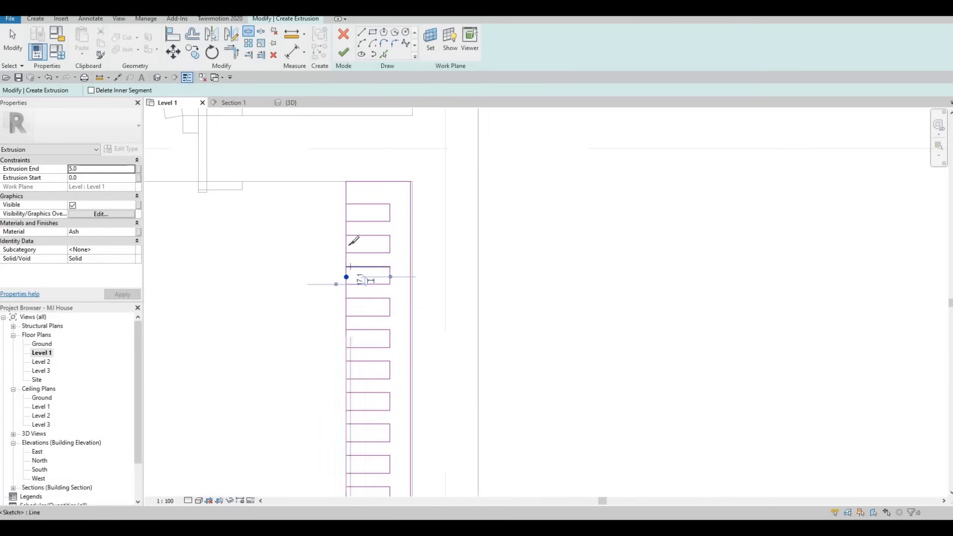
click(347, 244)
click(346, 213)
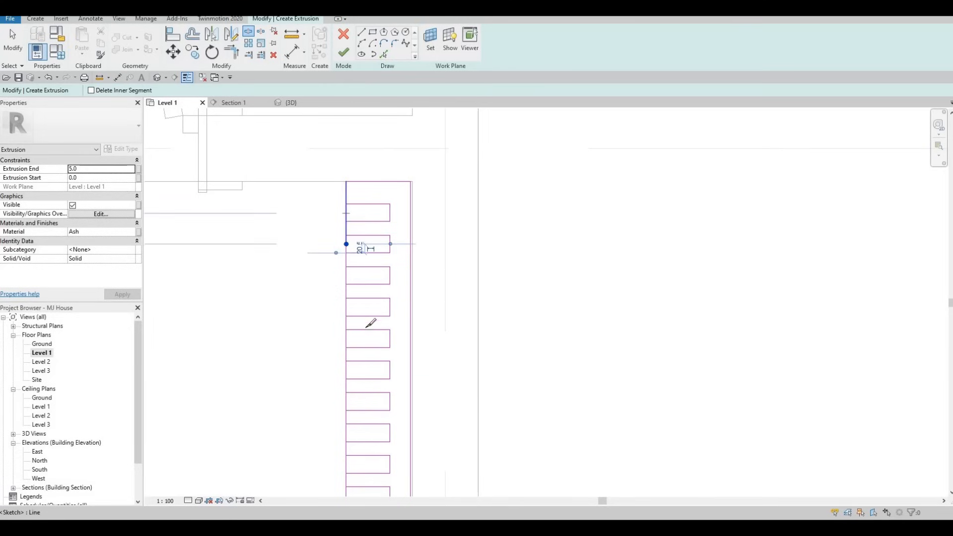
key(Escape)
- With Trim/Extend to Corner (TR), join the left-edge segments to the bottom slat
scroll(350, 322, down, 1)
middle_drag(350, 322, 340, 213)
scroll(348, 317, down, 1)
key(Escape)
key(Escape)
key(t)
key(r)
key(t)
key(r)
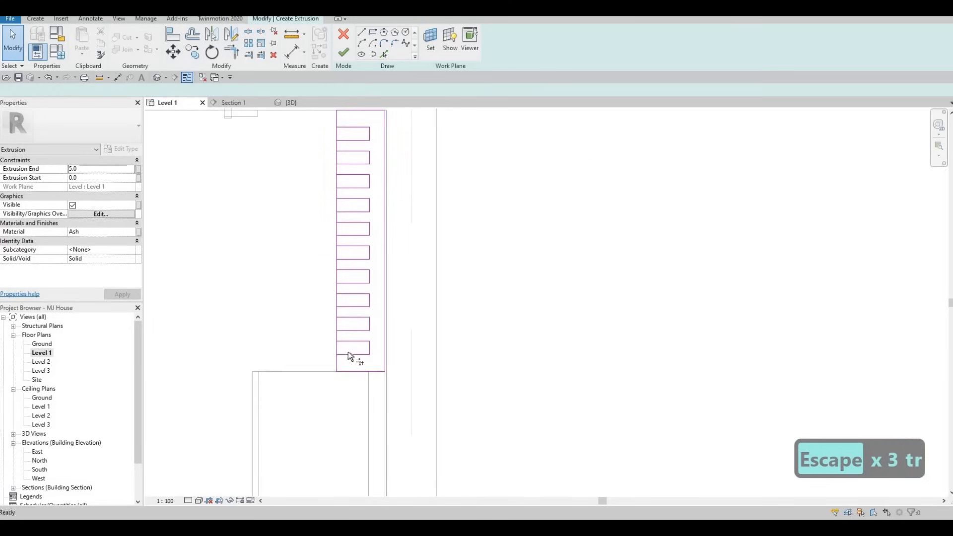
scroll(341, 362, up, 1)
click(337, 349)
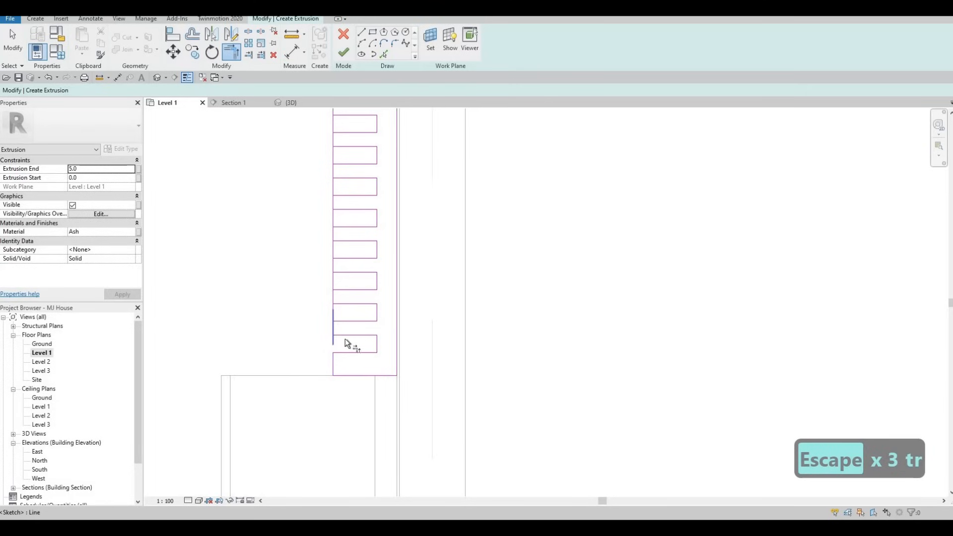
click(337, 321)
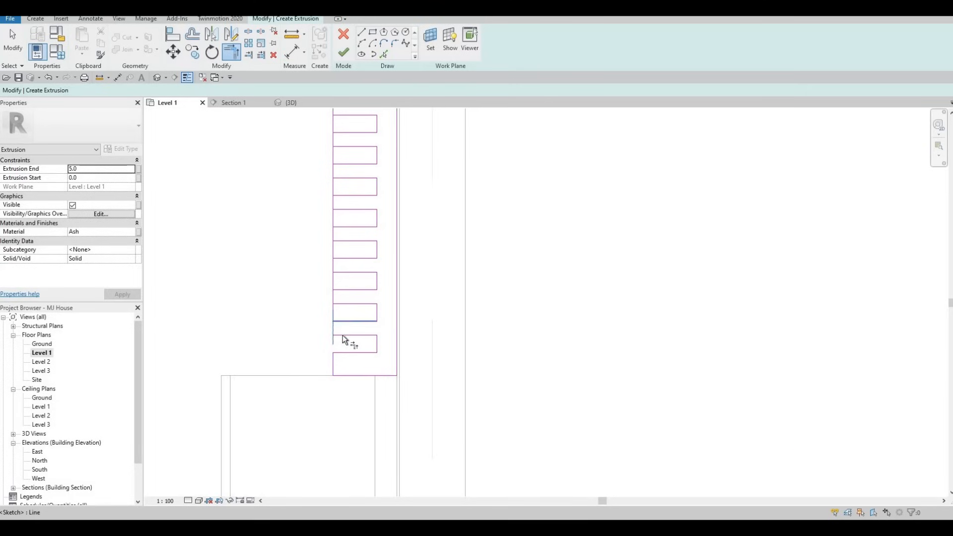
click(341, 334)
click(339, 322)
click(332, 326)
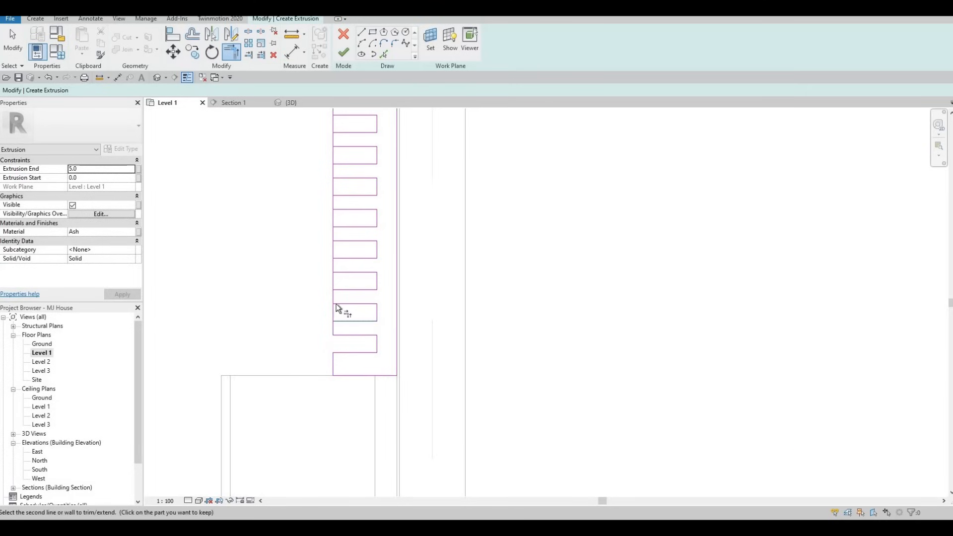
- Corner the next left-edge segments with the middle slats to form notches
scroll(335, 294, up, 2)
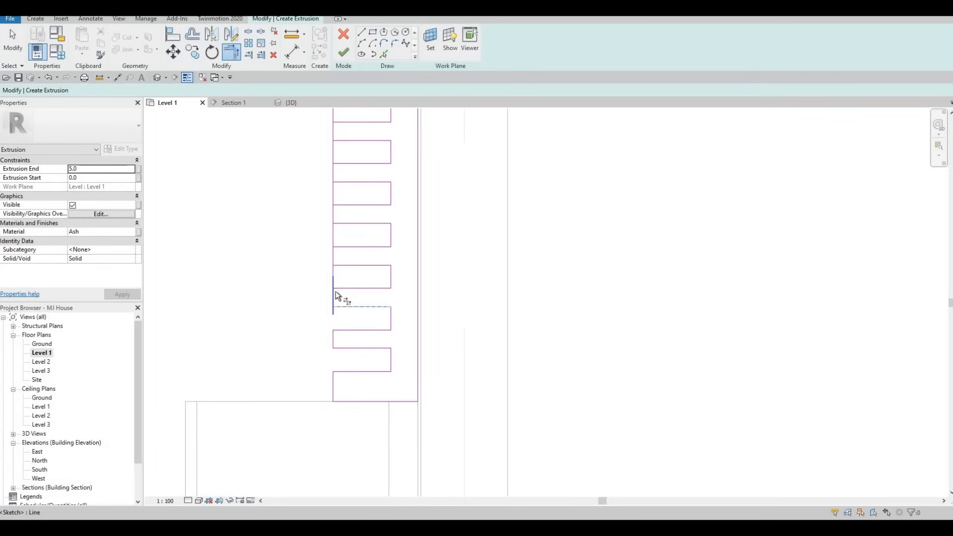
click(336, 297)
click(341, 270)
click(338, 258)
click(336, 248)
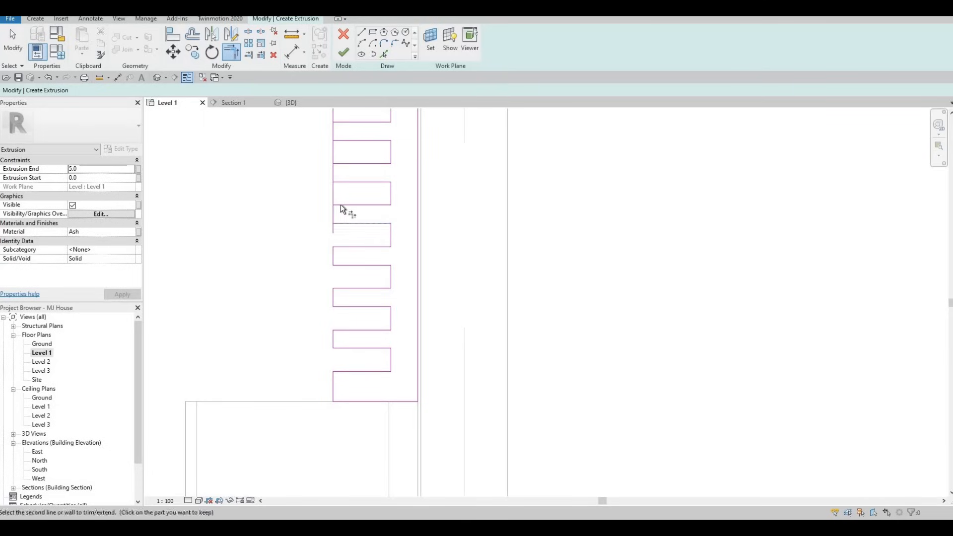
click(339, 217)
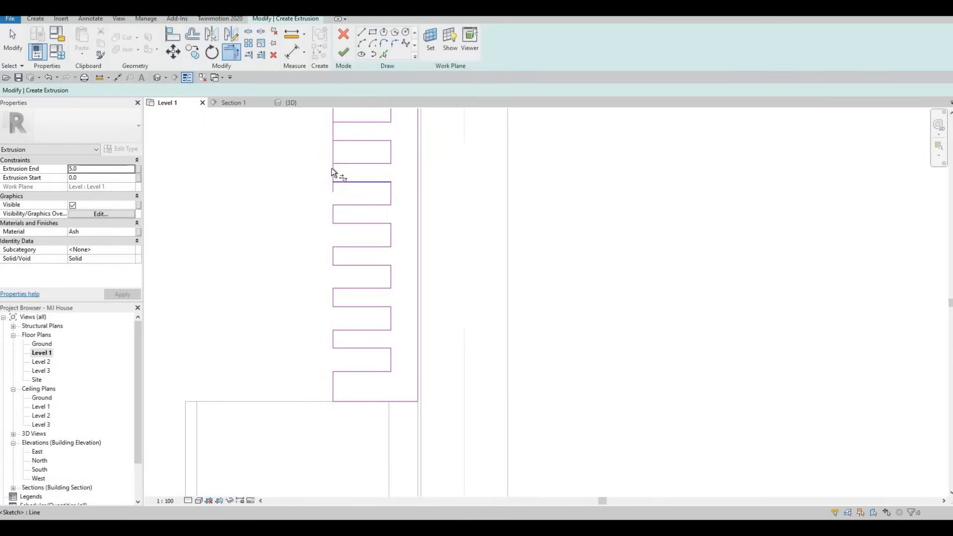
click(338, 165)
click(335, 129)
- Trim the remaining notches at the upper slats, closing the top slat onto the left edge
middle_drag(335, 130, 335, 230)
click(334, 232)
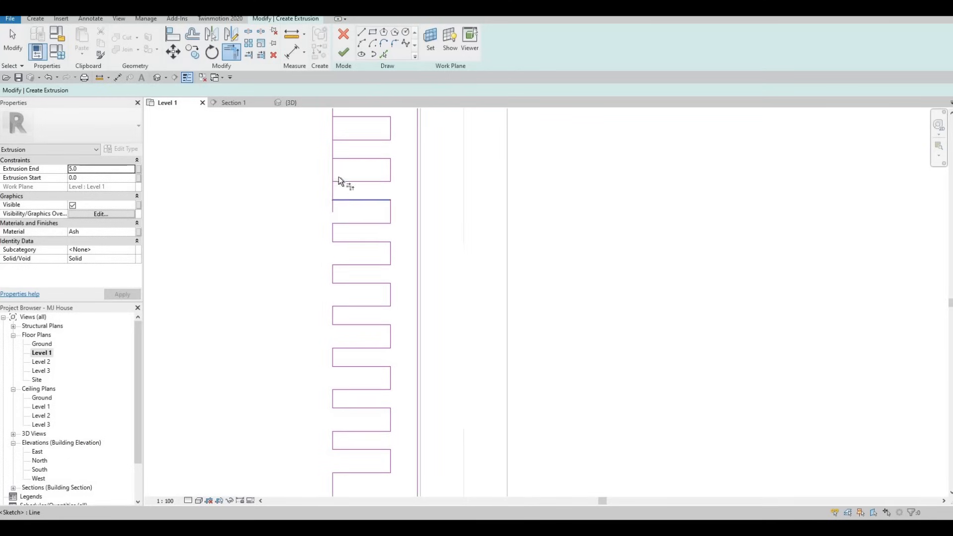
click(335, 188)
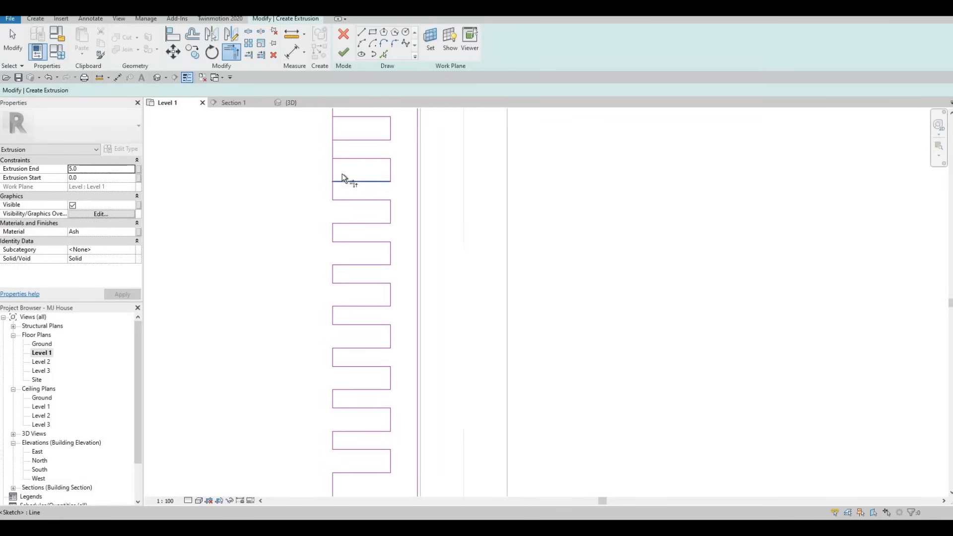
click(340, 142)
middle_drag(348, 131, 342, 216)
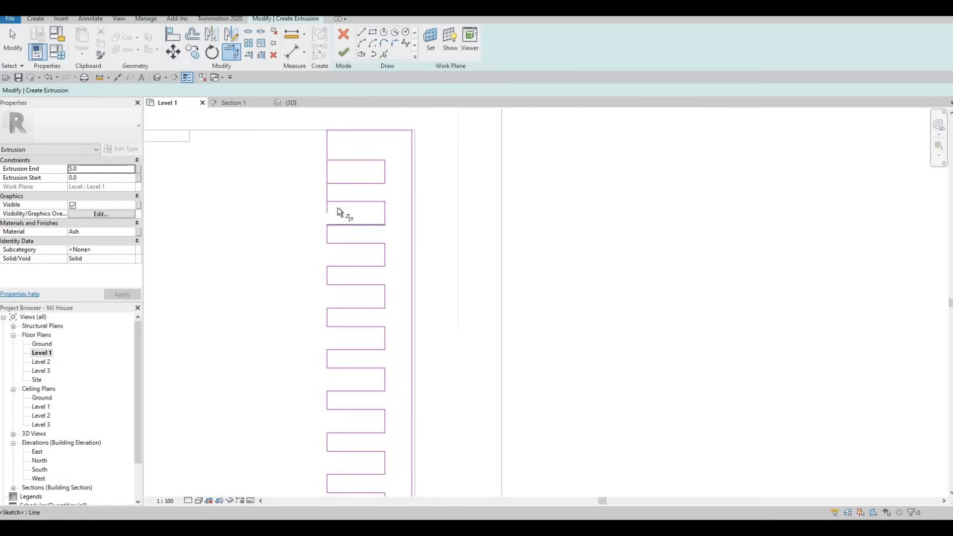
click(332, 183)
click(339, 156)
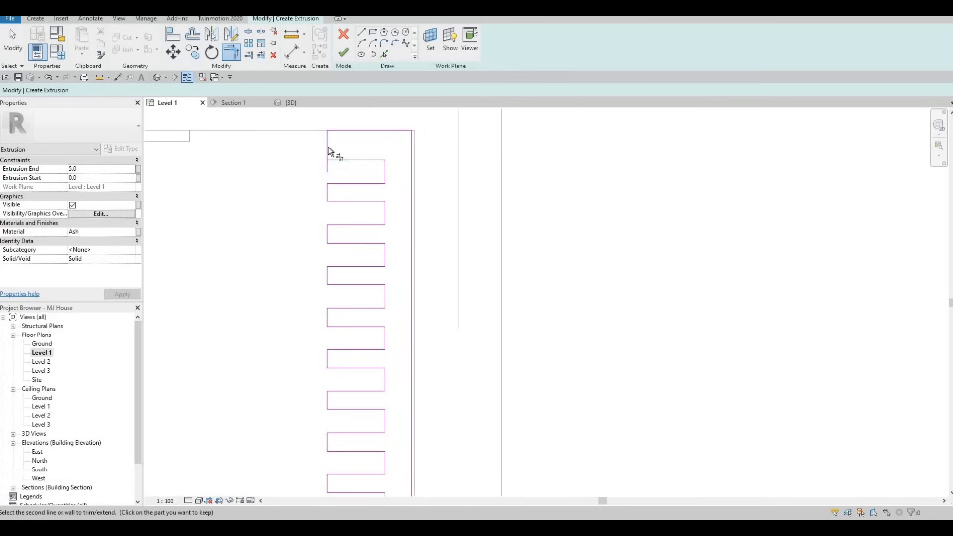
click(328, 149)
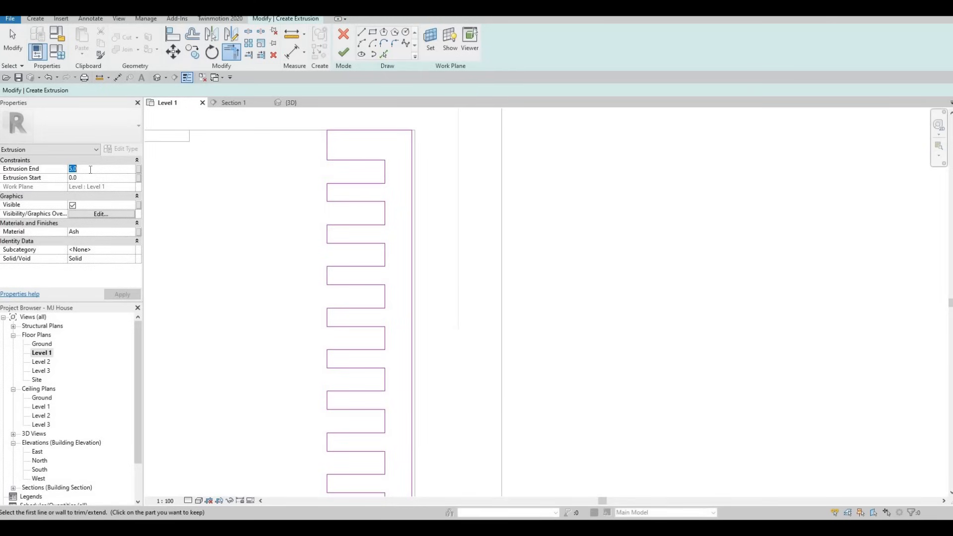
- Set the extrusion end to 2800 and select the slatted panel in the 3D view
text(2800)
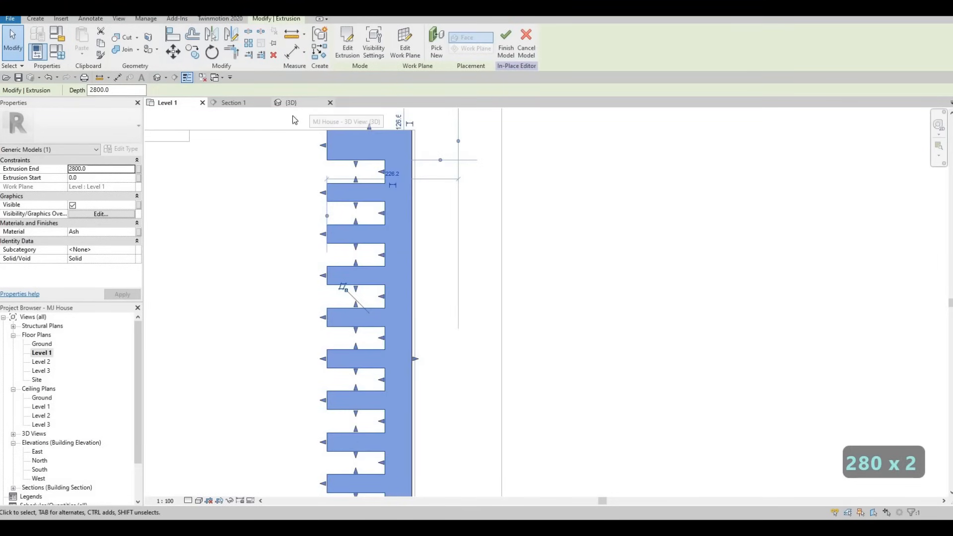
click(291, 102)
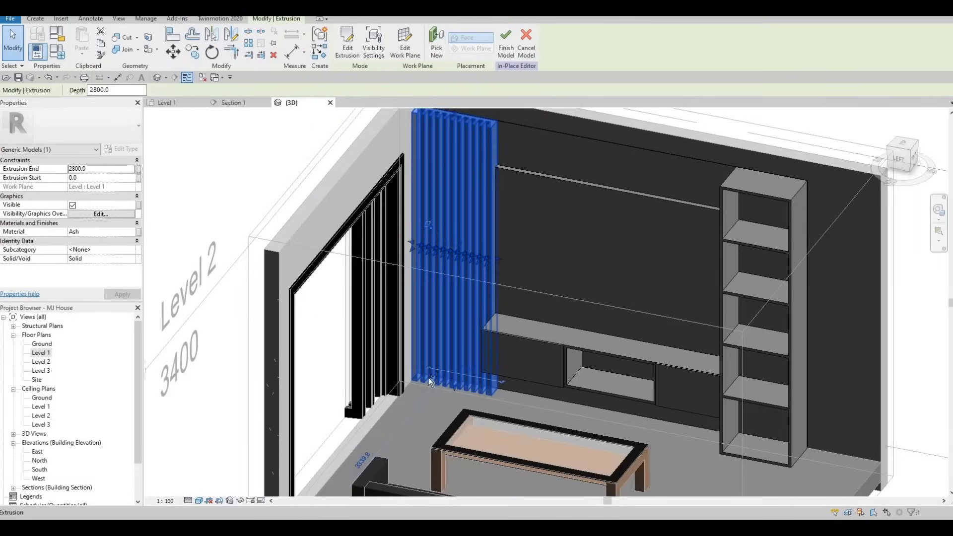
key(Escape)
shift+middle_drag(449, 379, 472, 168)
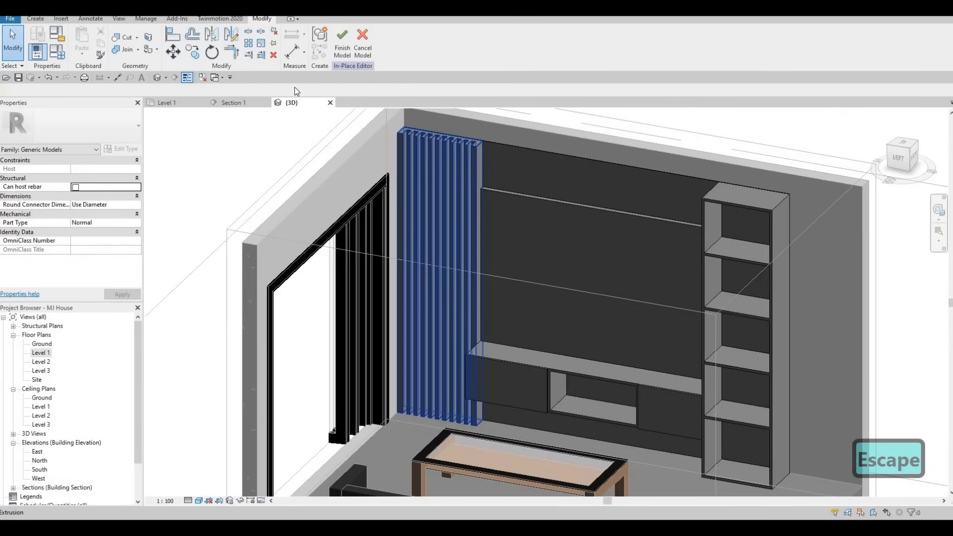
click(472, 168)
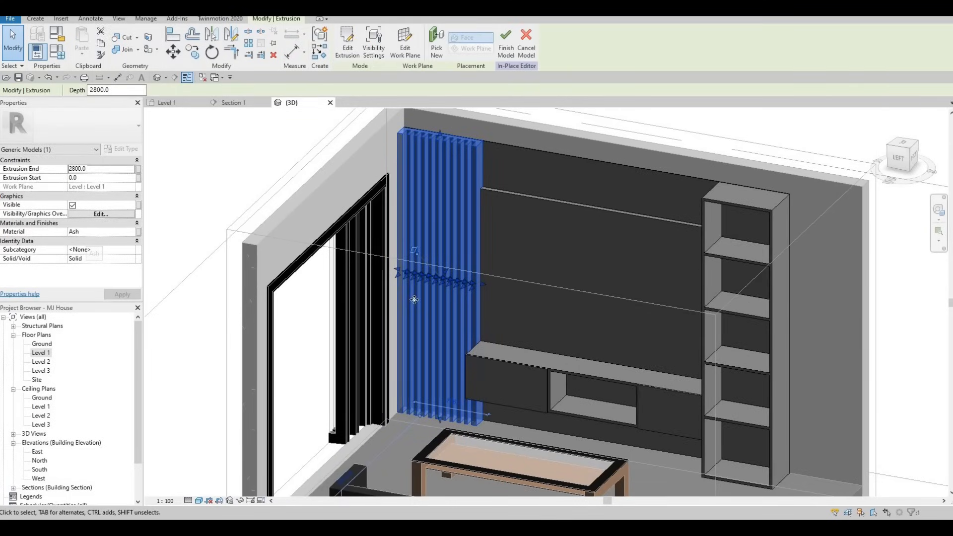
- Change the panel's material from Ash to Wood > Douglas Fir
click(134, 233)
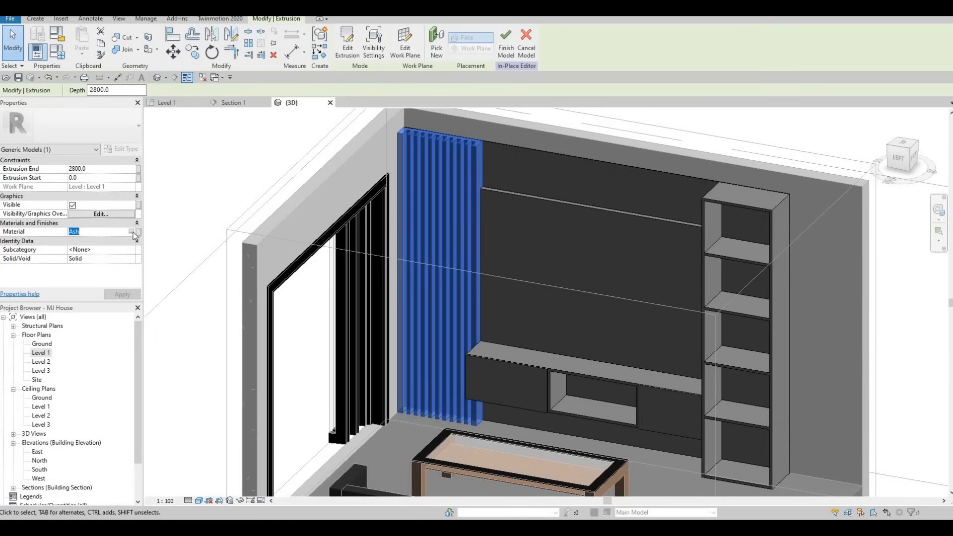
click(131, 233)
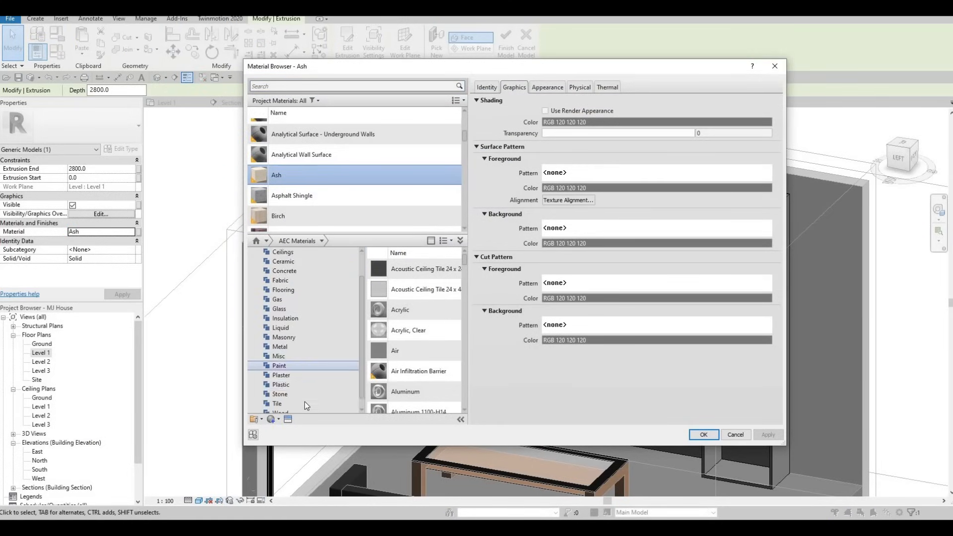
scroll(308, 377, down, 2)
click(298, 404)
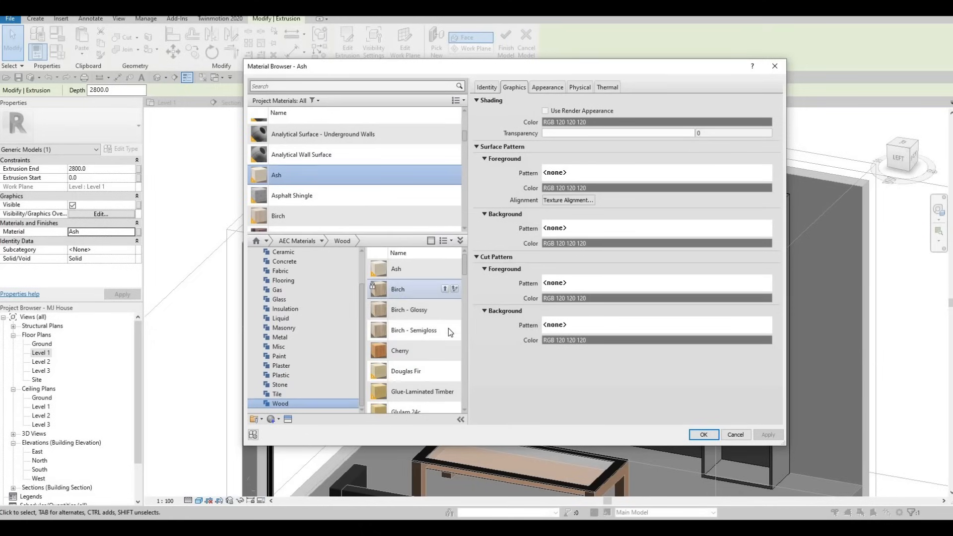
mouse_move(447, 370)
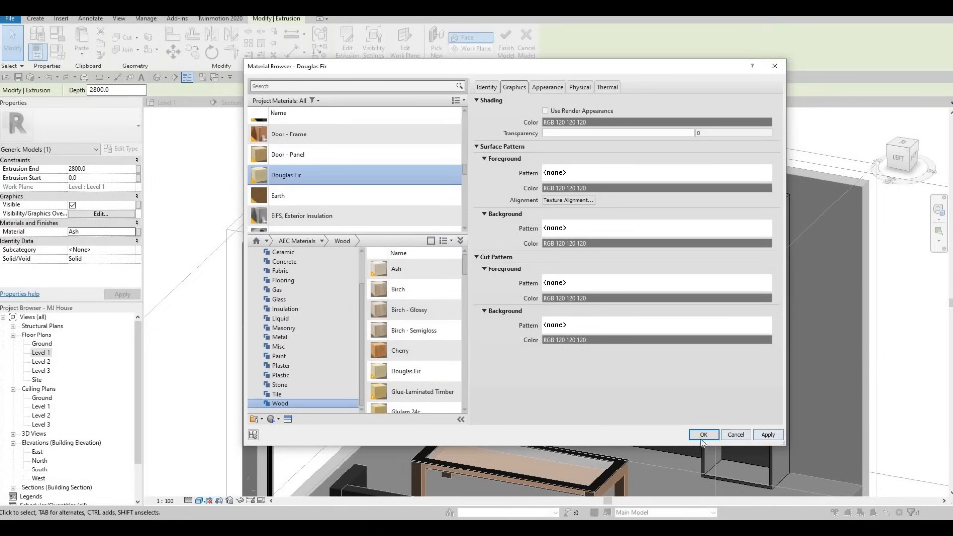
key(Return)
key(Escape)
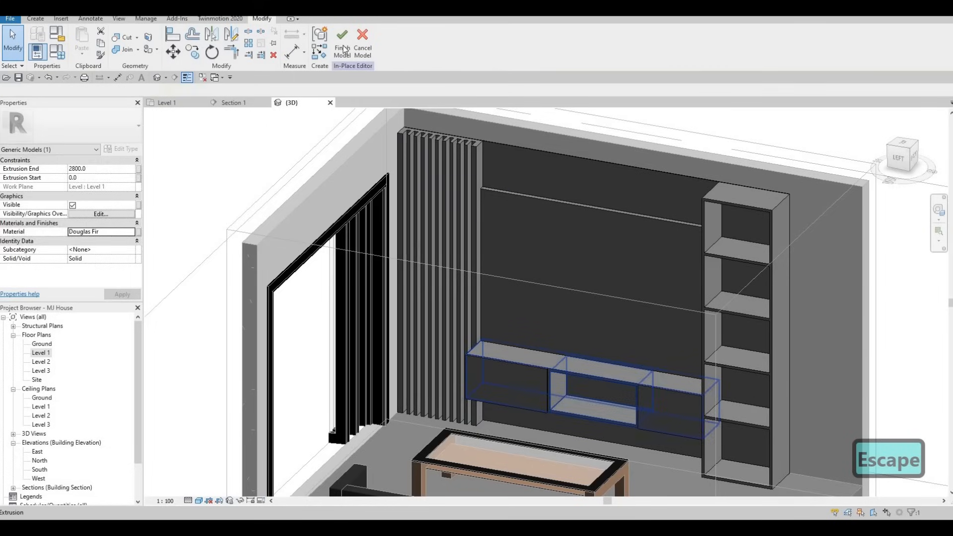
- Finish the in-place model and orbit to view the bookshelf wall from the side
click(343, 42)
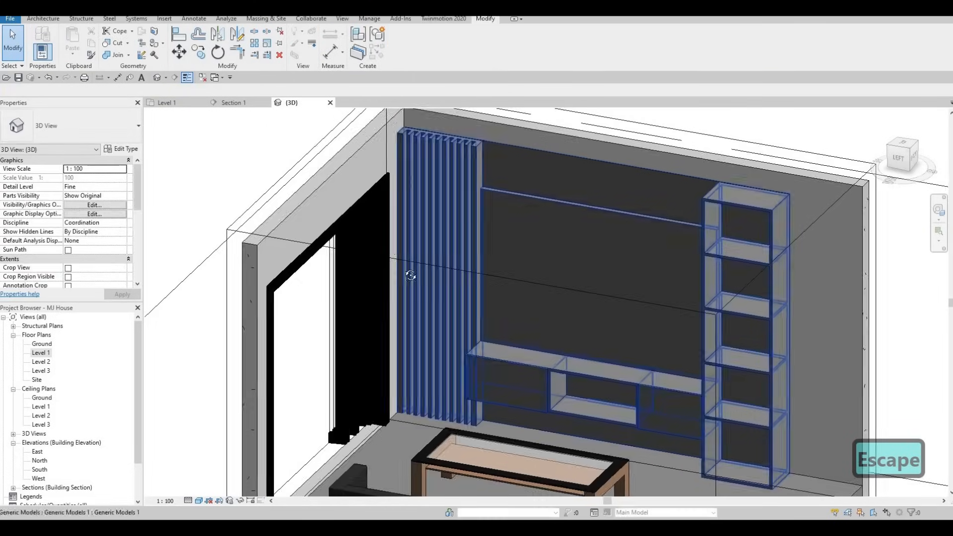
scroll(427, 275, down, 1)
shift+middle_drag(487, 281, 425, 283)
key(Escape)
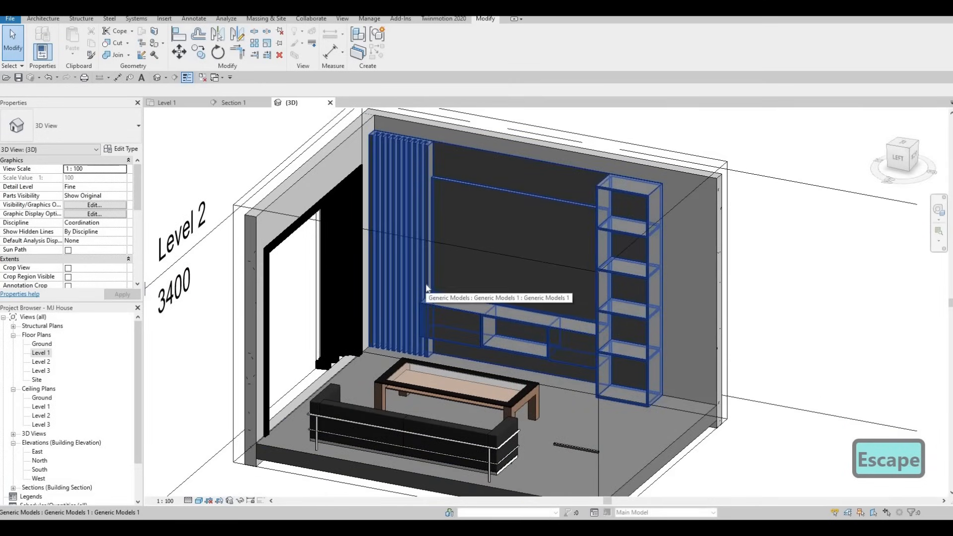
shift+middle_drag(370, 359, 493, 195)
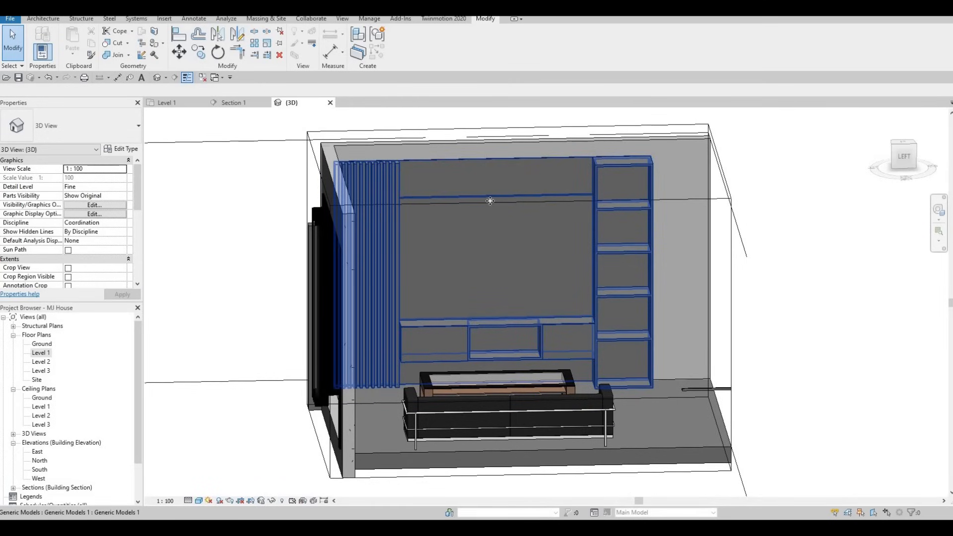
- Try moving the TV wall unit's shelf and top edges, then undo those changes
click(486, 234)
shift+middle_drag(458, 258, 504, 193)
scroll(503, 191, up, 2)
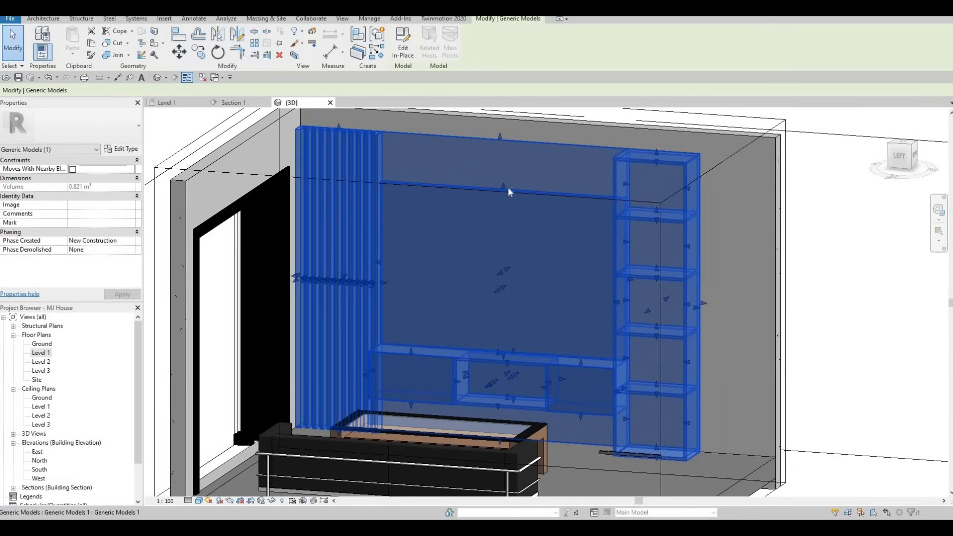
drag(505, 185, 495, 217)
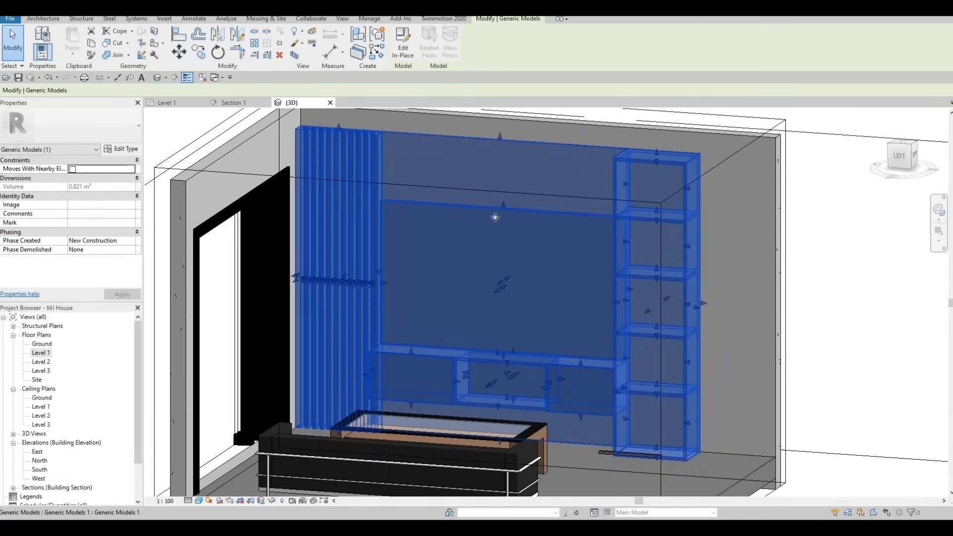
drag(504, 144, 500, 127)
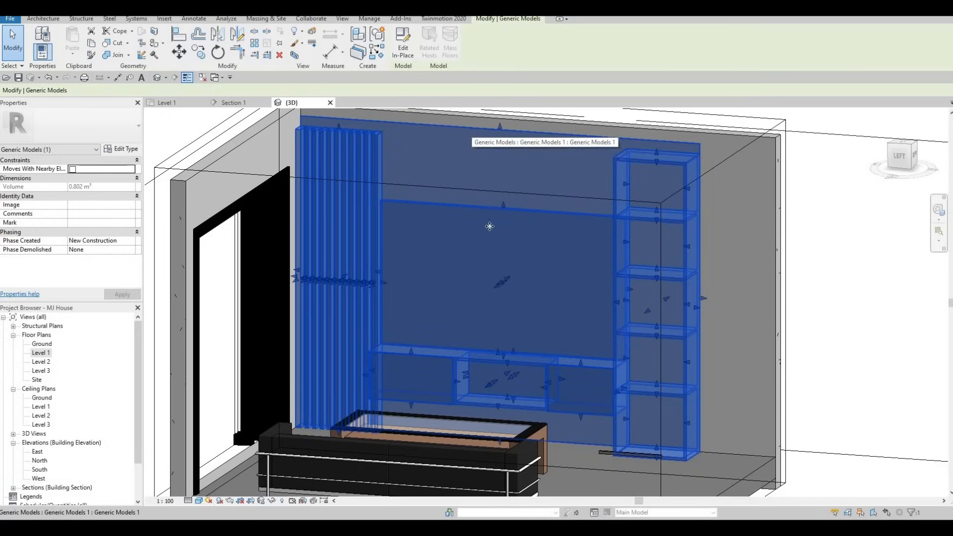
middle_drag(488, 245, 499, 312)
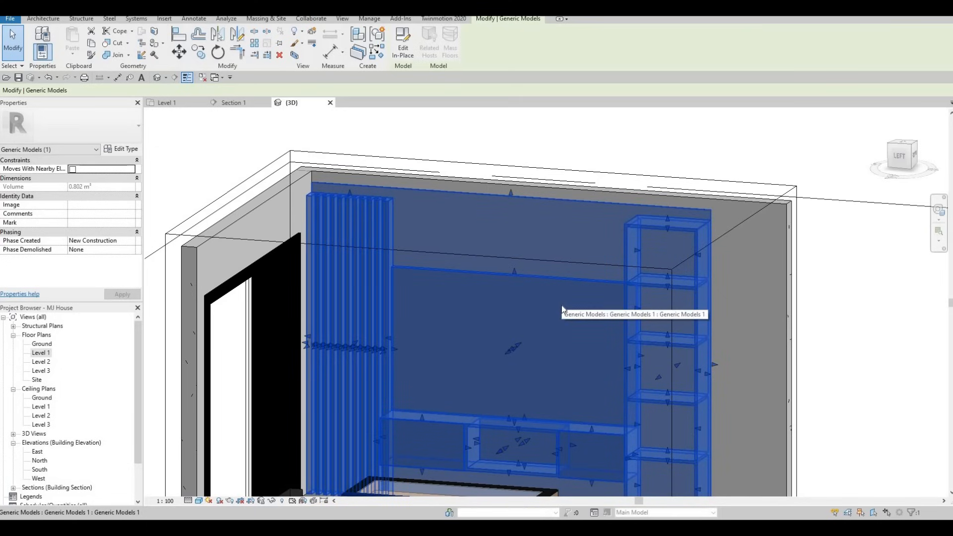
key(ctrl+z)
key(ctrl+z)
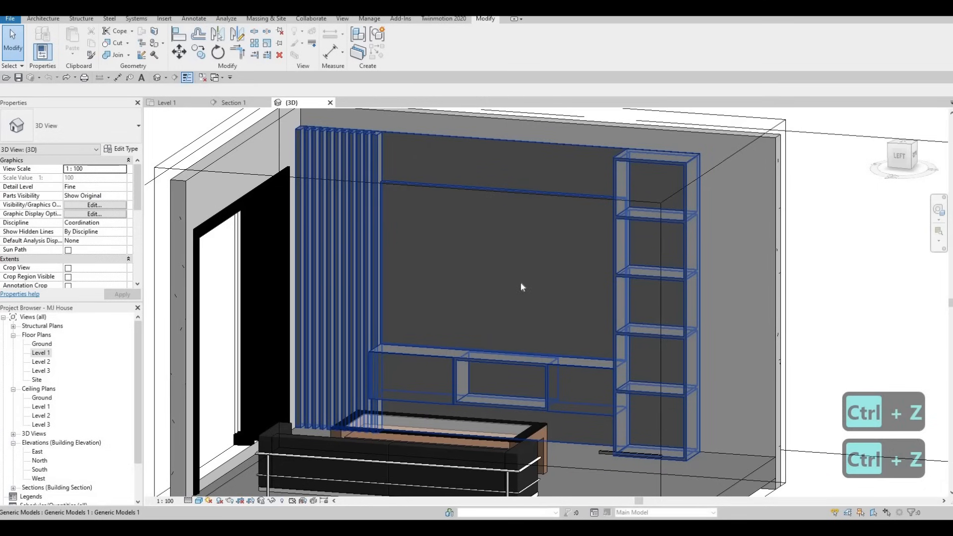
key(Escape)
key(Escape)
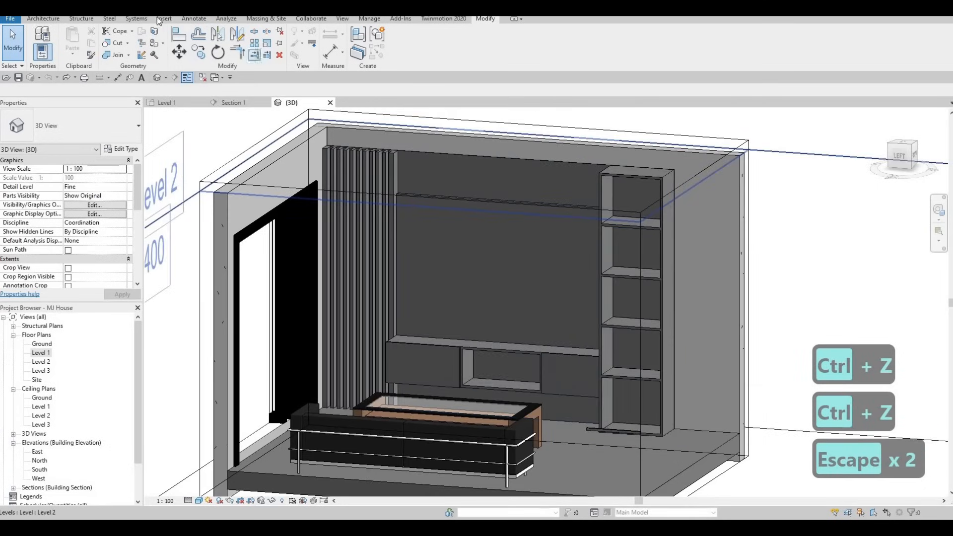
- Load the Furniture family 'M_TV - Flat Screen' into the project
click(193, 19)
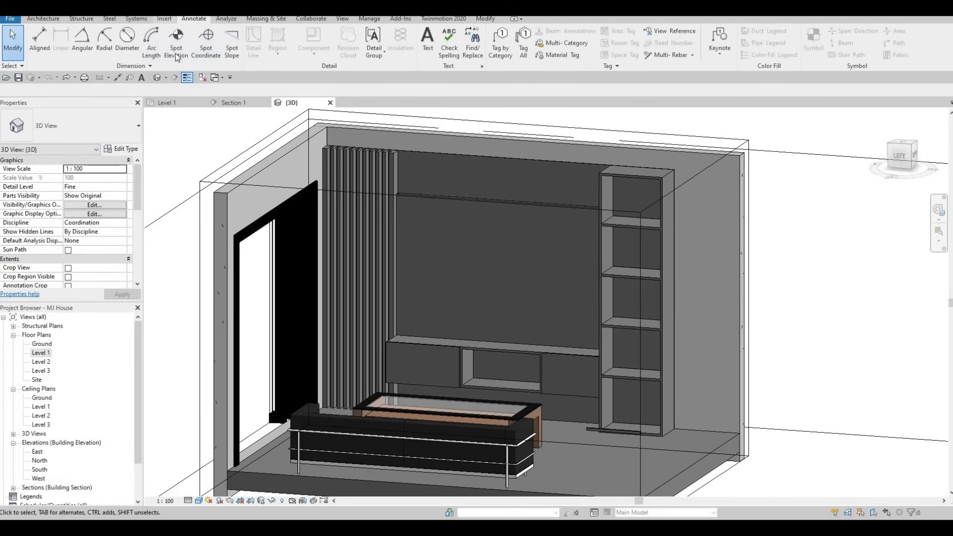
click(164, 19)
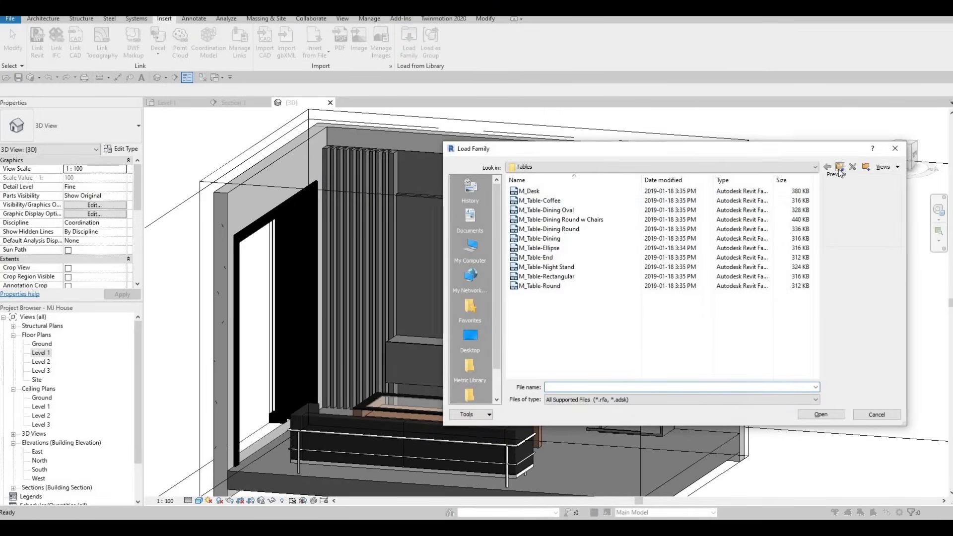
click(839, 167)
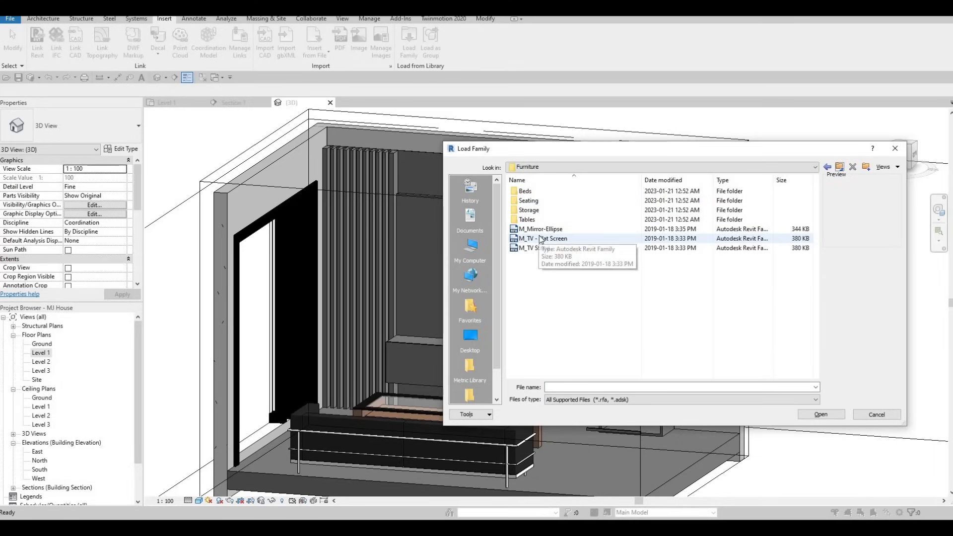
click(541, 239)
click(821, 415)
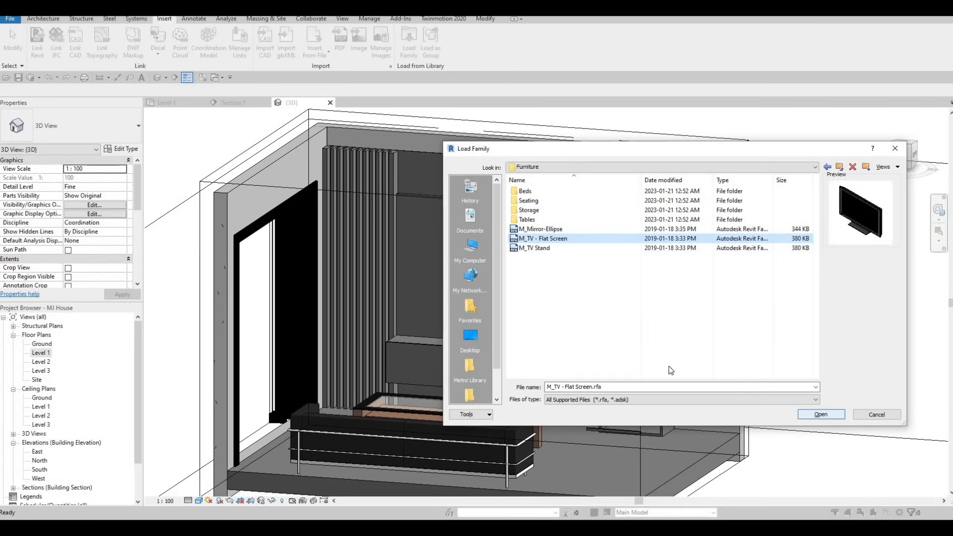
- Place the flat-screen TV (CM) at the console wall in the Level 1 plan
click(169, 102)
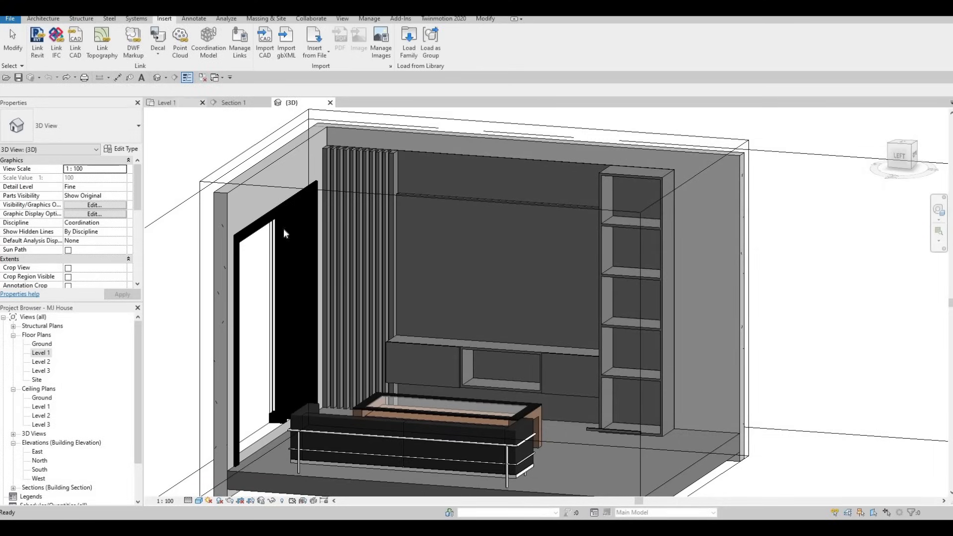
scroll(360, 248, down, 5)
scroll(360, 254, up, 4)
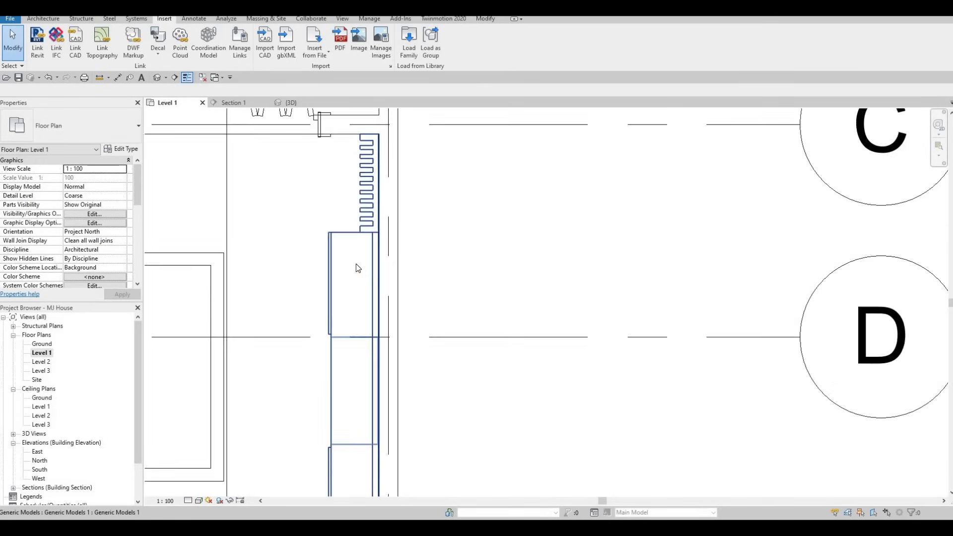
key(c)
key(m)
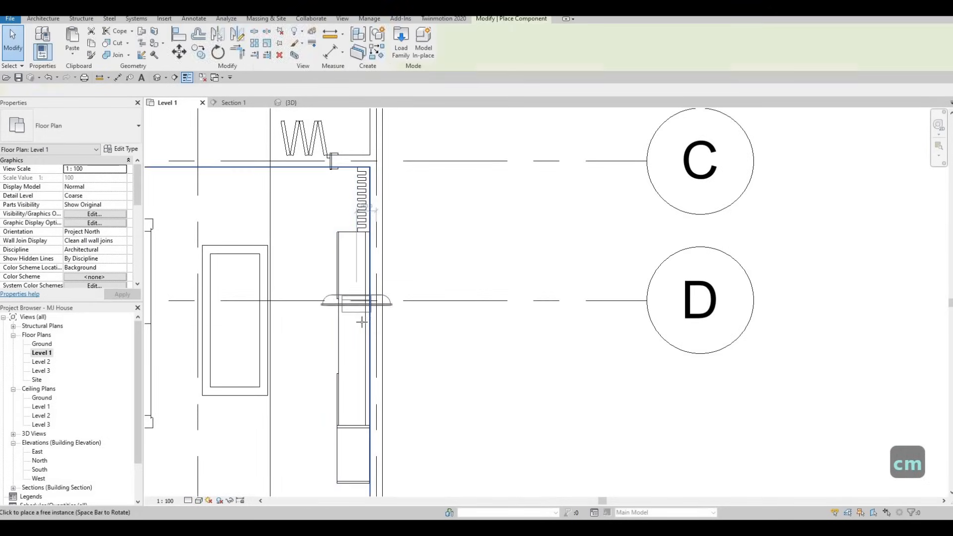
key(c)
key(m)
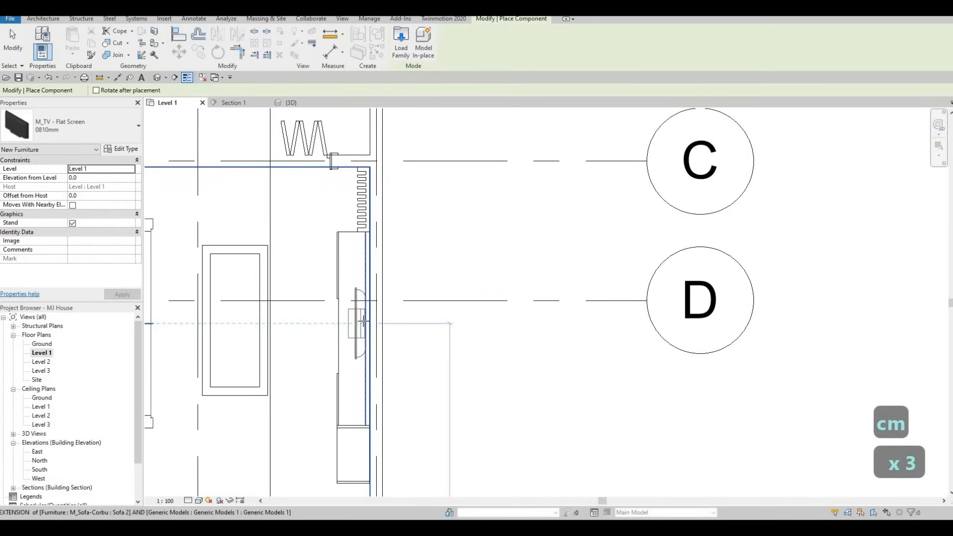
scroll(363, 322, up, 1)
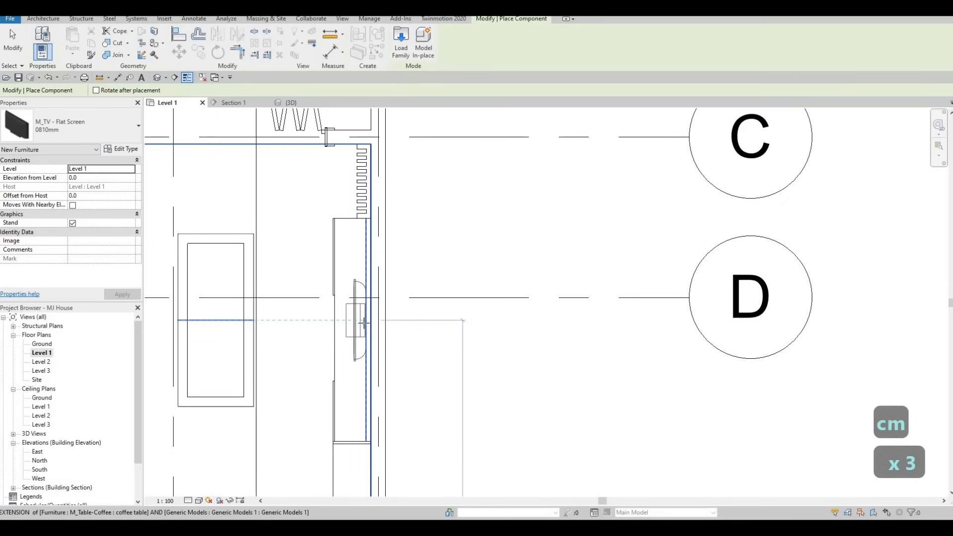
key(Escape)
key(Escape)
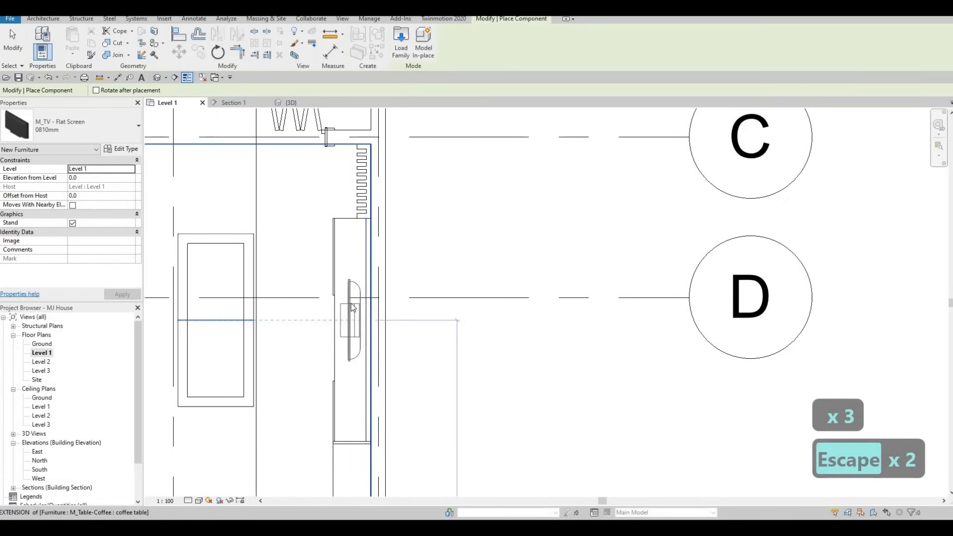
- In Section 1, raise the TV up the wall panel above the console
click(246, 102)
click(406, 278)
middle_drag(407, 278, 373, 371)
scroll(373, 371, down, 1)
drag(373, 371, 385, 258)
- Switch the TV to the 1270mm type and duplicate it as a new type named 'tv'
key(Escape)
key(Escape)
click(378, 259)
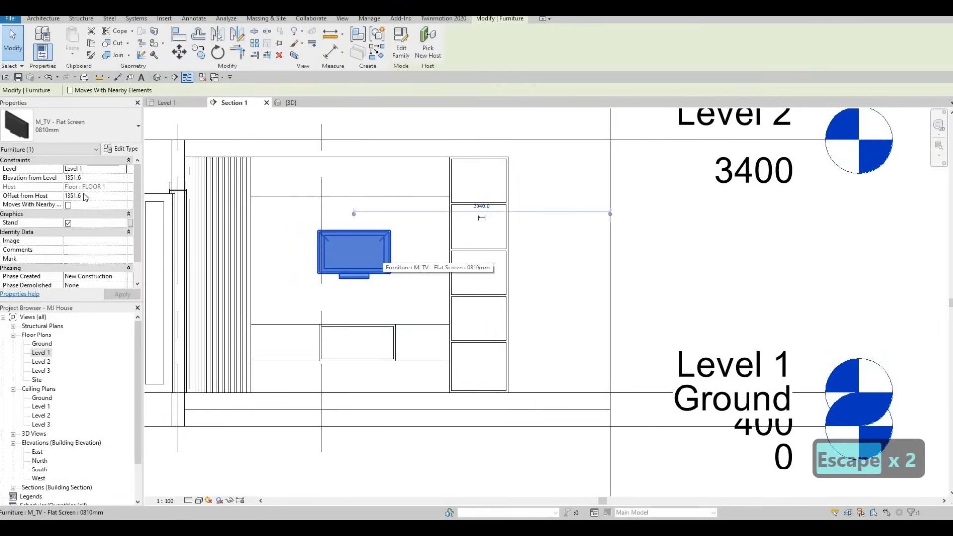
click(115, 128)
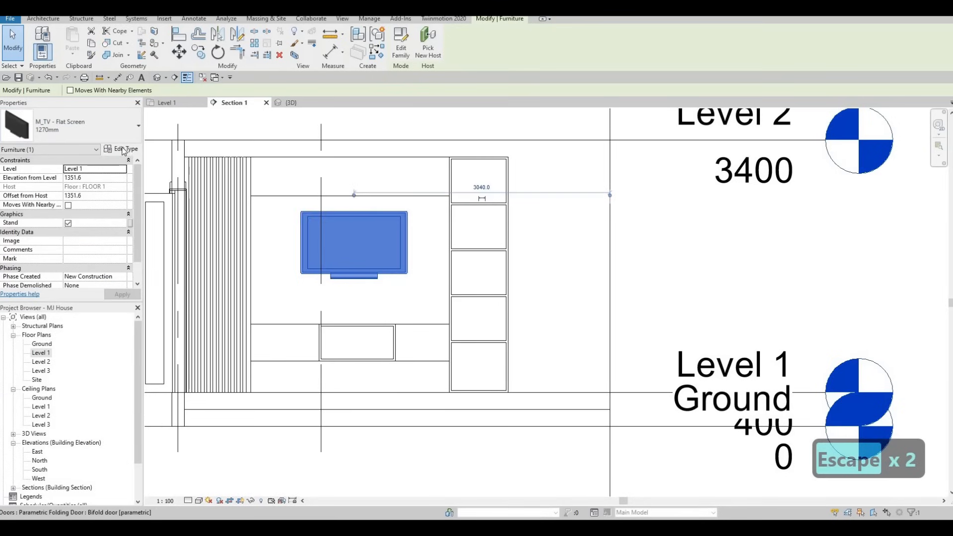
click(123, 149)
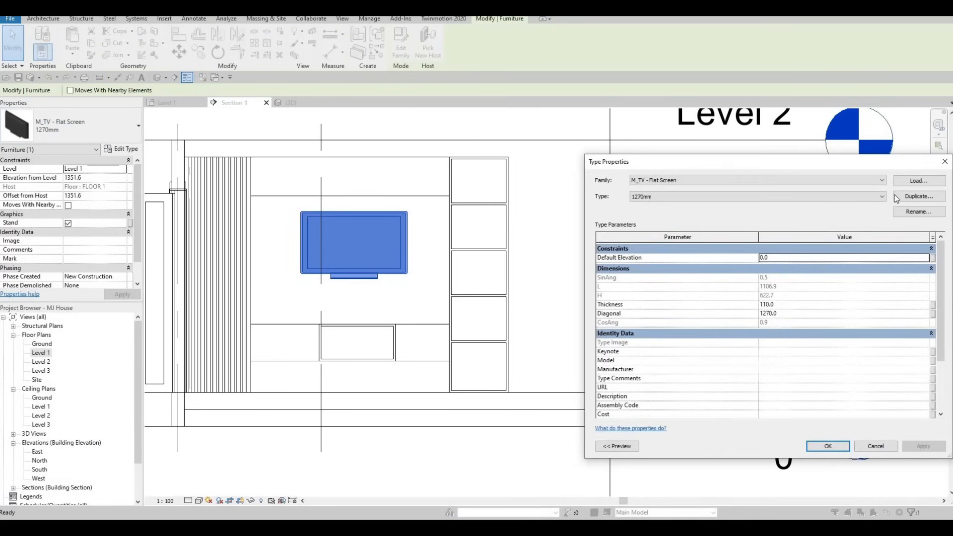
click(919, 196)
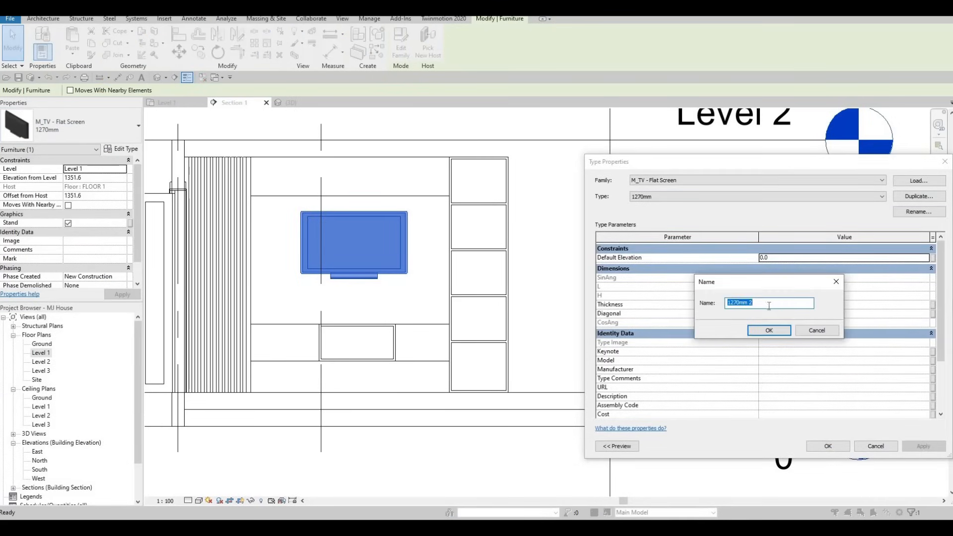
text(tv)
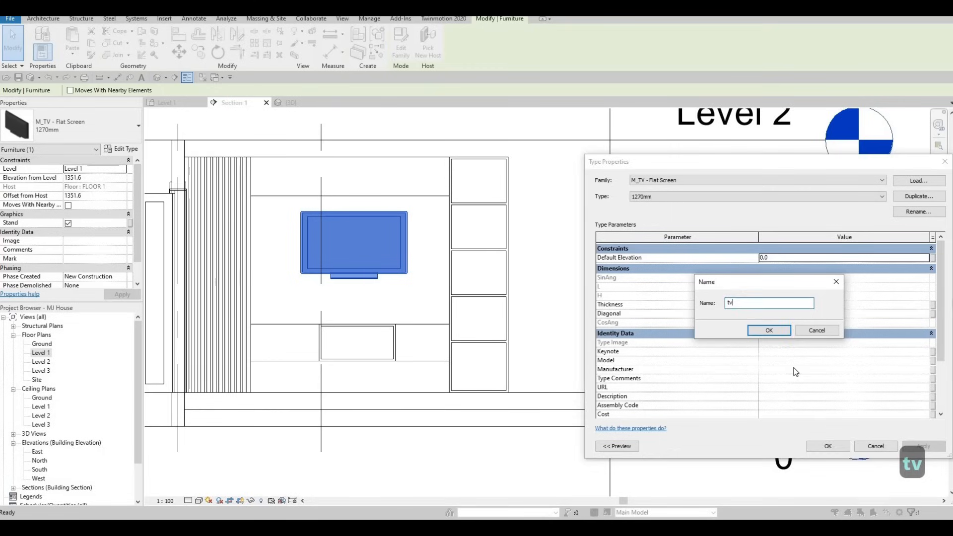
key(Return)
key(Return)
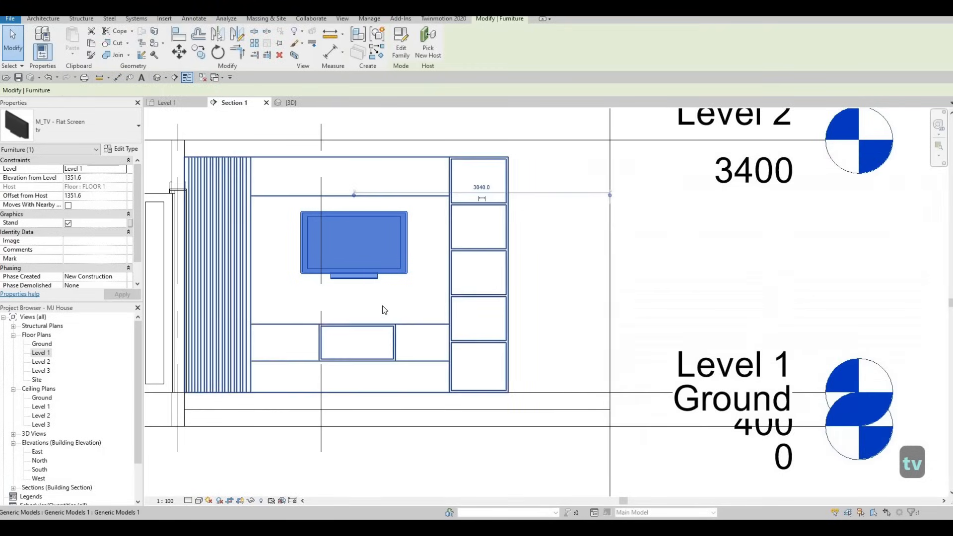
- Nudge the TV down to 1268.6 above Level 1 and open its family for editing
middle_drag(362, 277, 398, 278)
key(Escape)
click(382, 279)
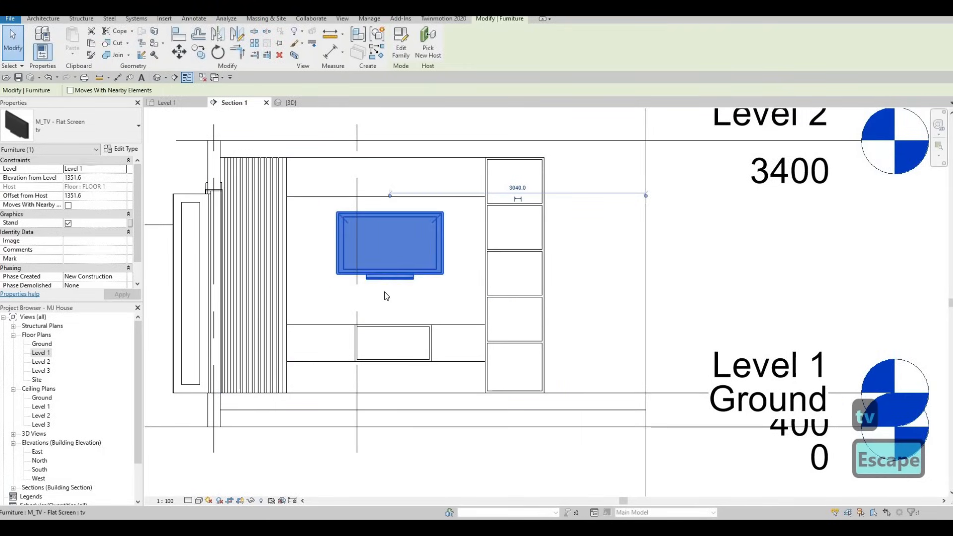
drag(383, 279, 374, 286)
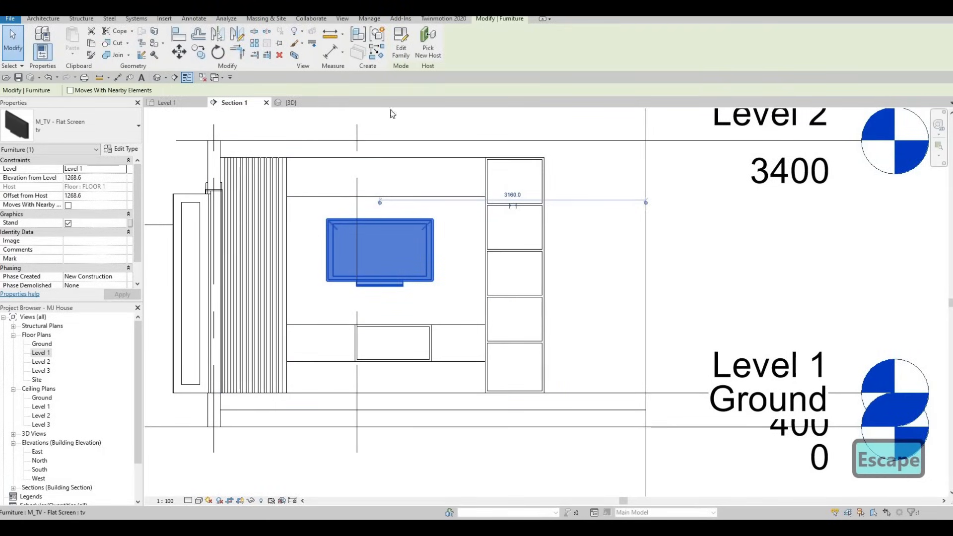
click(402, 48)
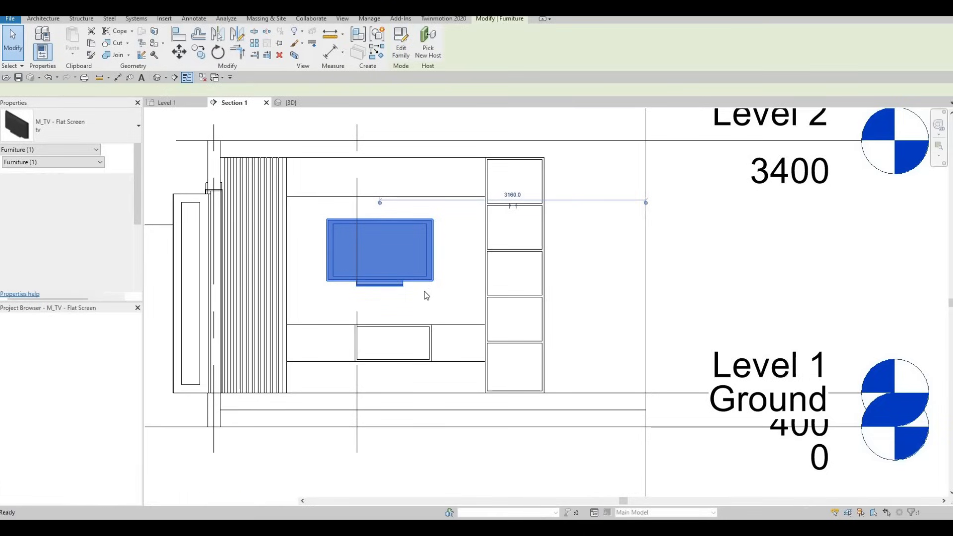
- Delete the stand base and the remaining stand piece from the TV family
click(485, 375)
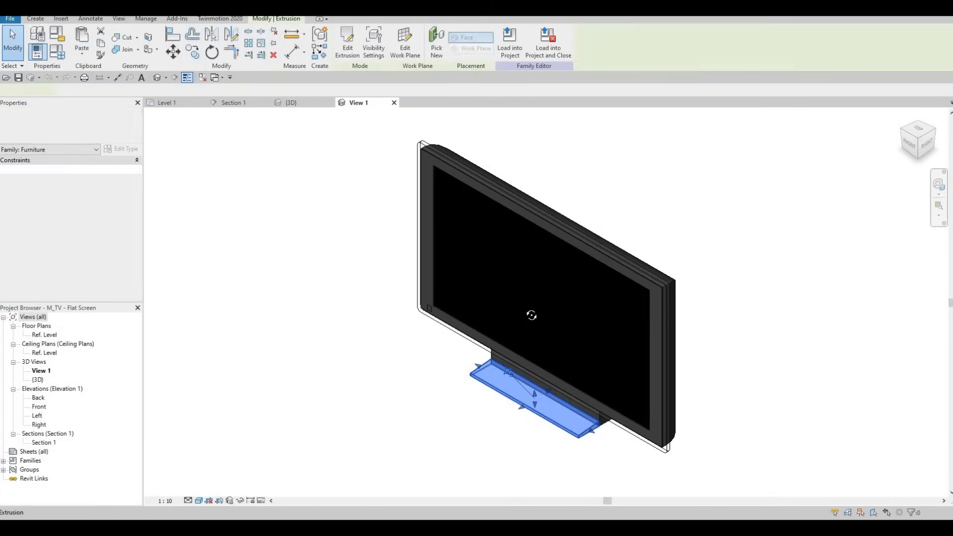
shift+middle_drag(486, 377, 598, 422)
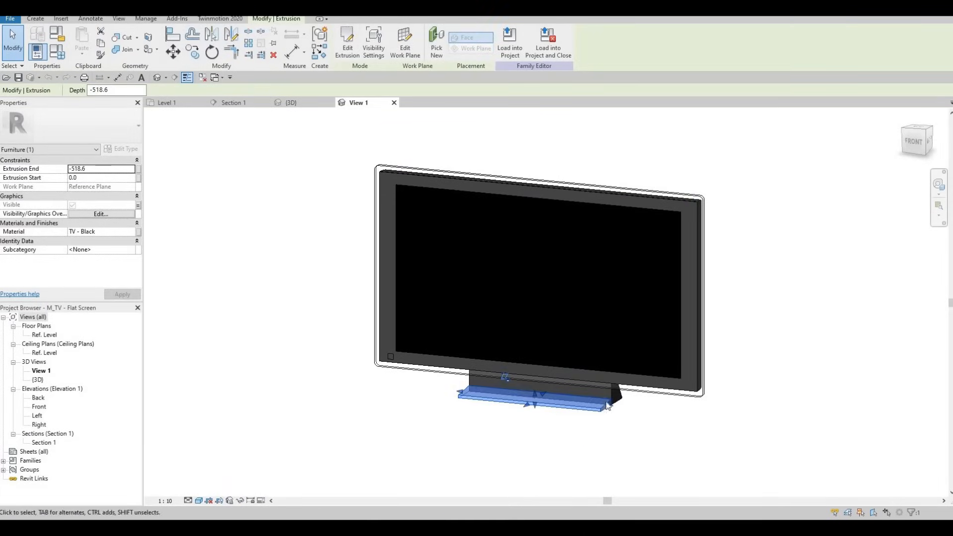
key(Delete)
click(610, 402)
key(Delete)
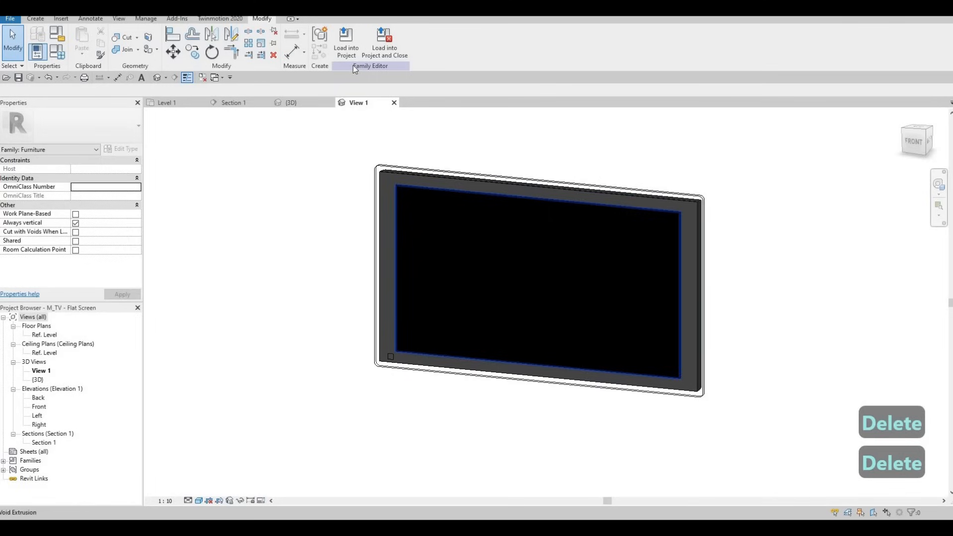
- Reload the family into the project without saving, overwriting the existing version and parameters
click(385, 46)
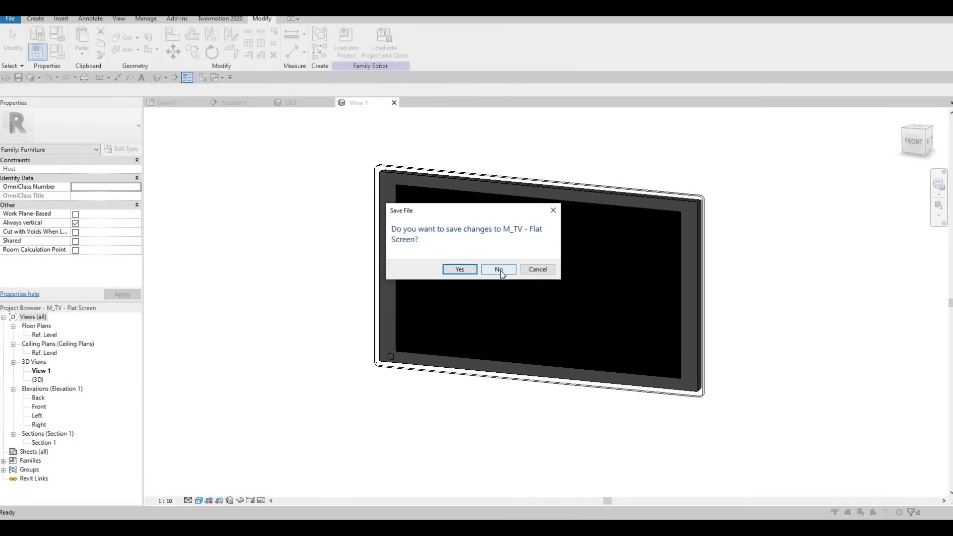
click(500, 270)
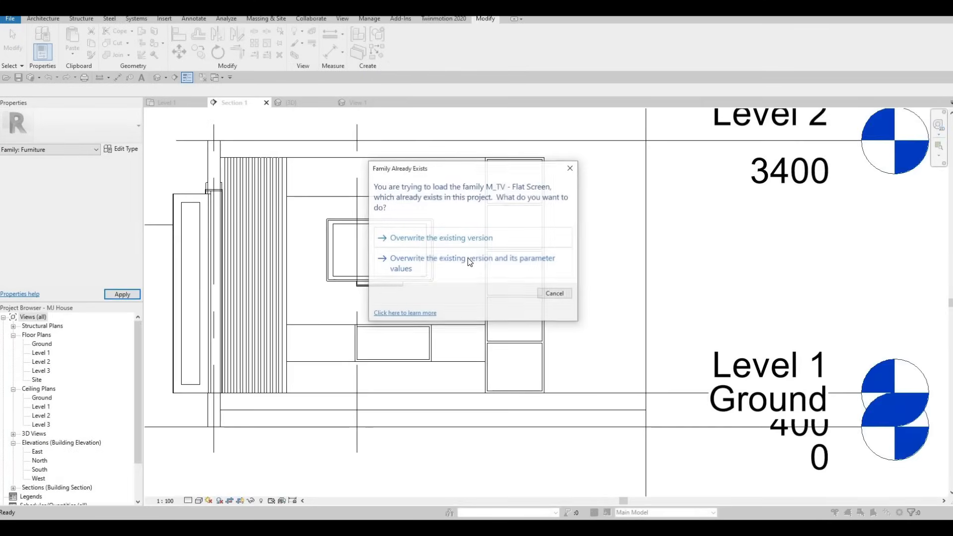
click(434, 269)
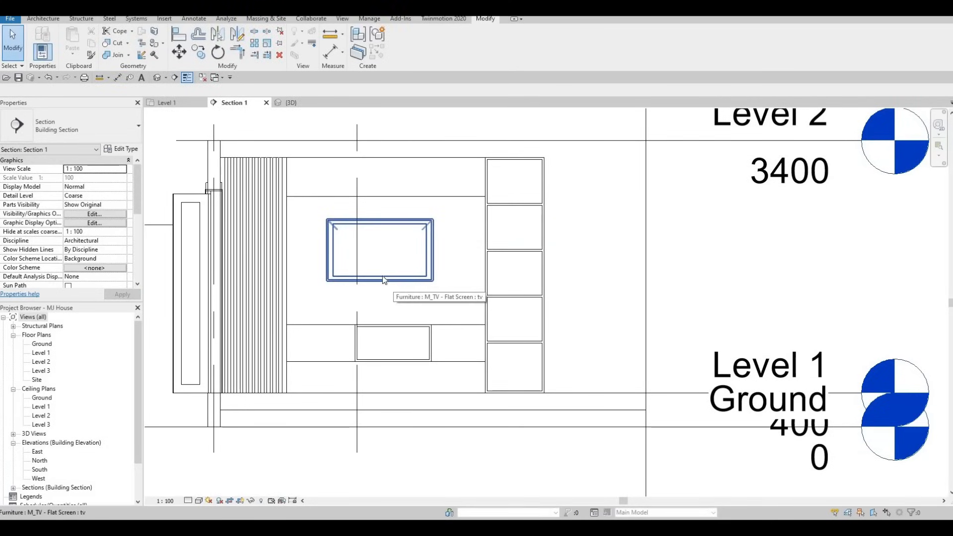
- Open the TV's type properties and switch off its Stand setting
click(383, 276)
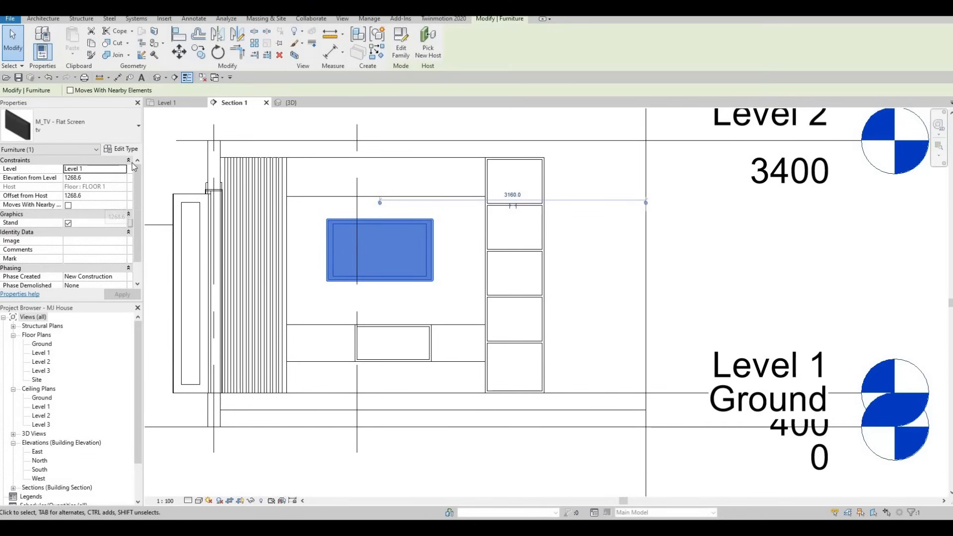
click(120, 150)
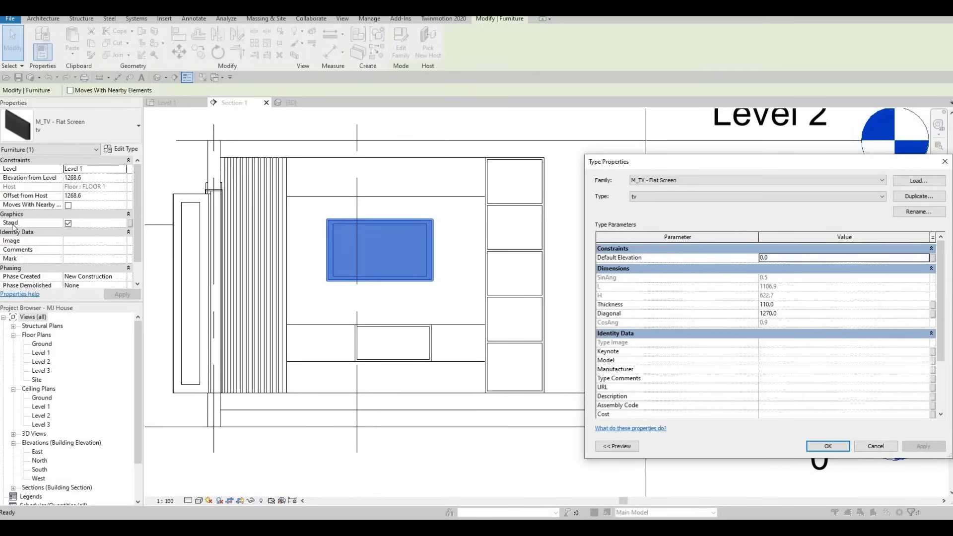
click(68, 222)
drag(609, 161, 414, 114)
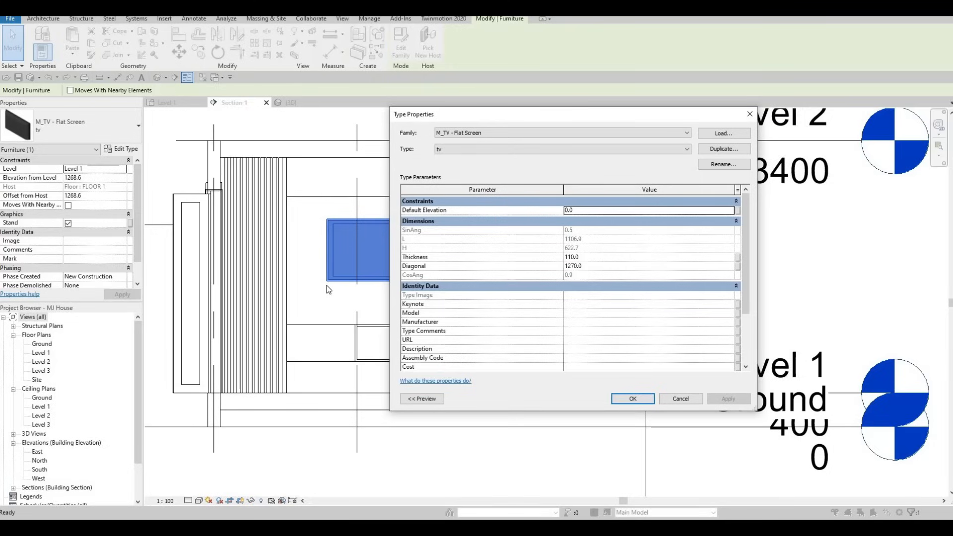
- Set the TV type's Thickness to 50 and Diagonal to 2500, and apply it
click(595, 265)
click(593, 259)
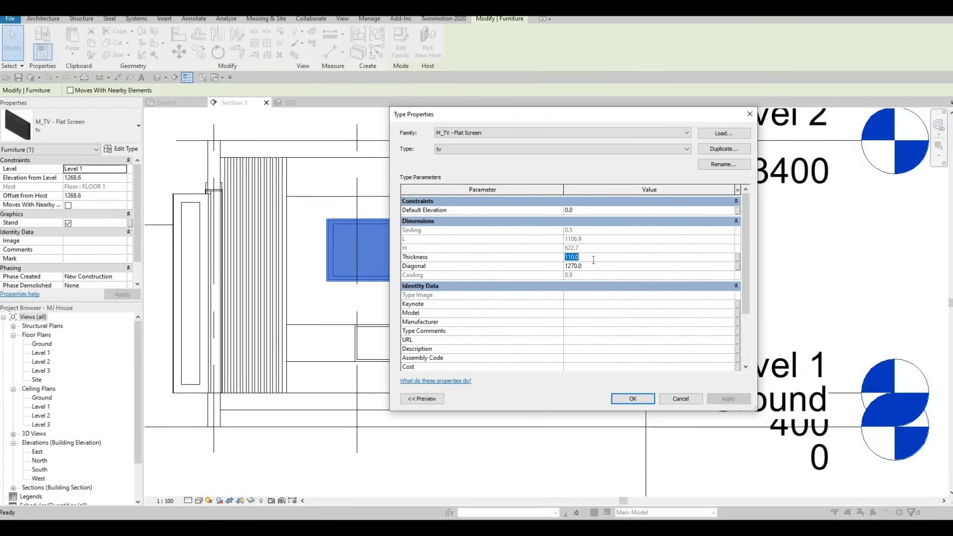
text(50)
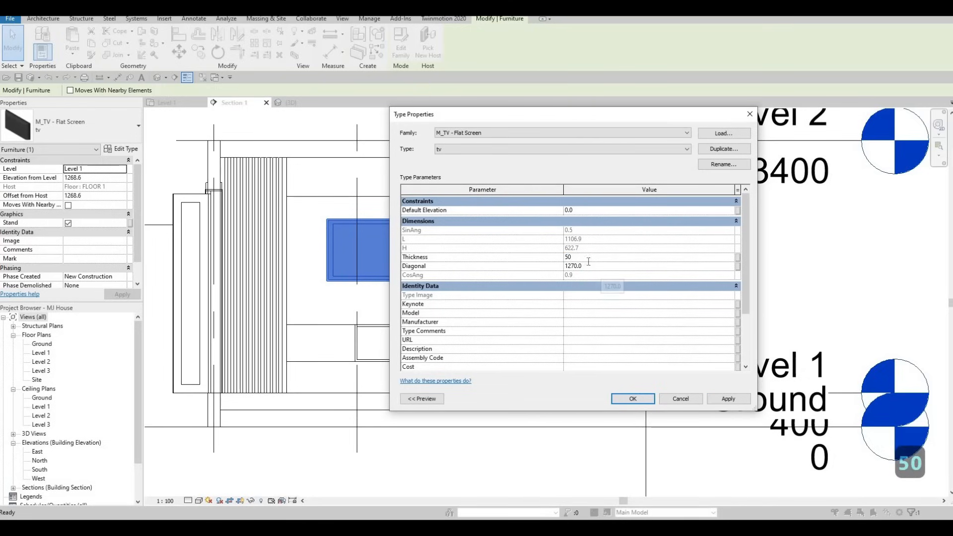
click(590, 268)
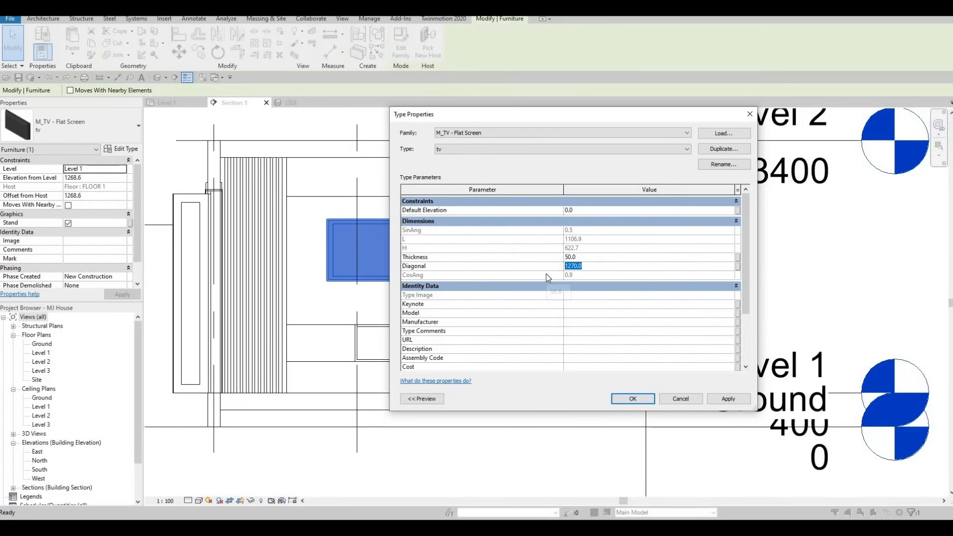
text(1)
key(BackSpace)
text(2500)
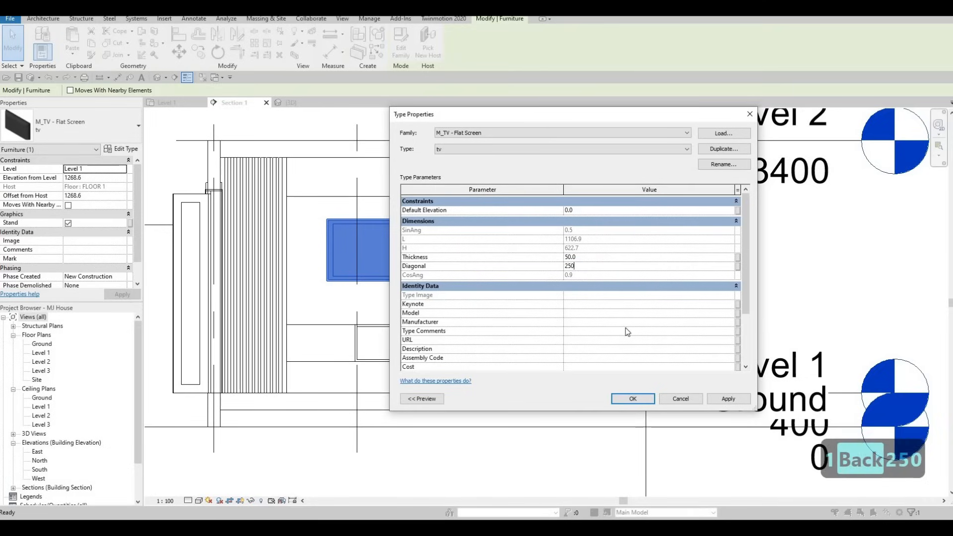
click(728, 399)
click(635, 398)
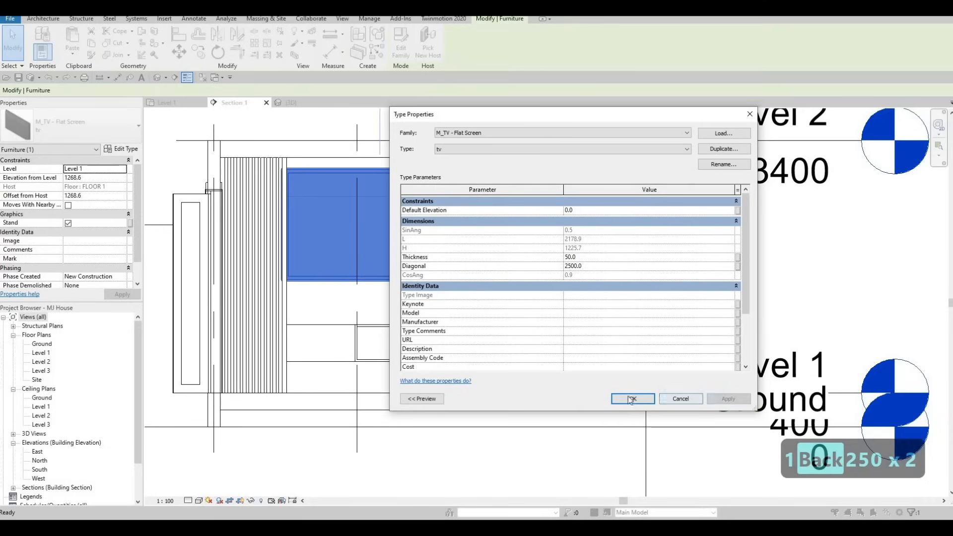
key(Escape)
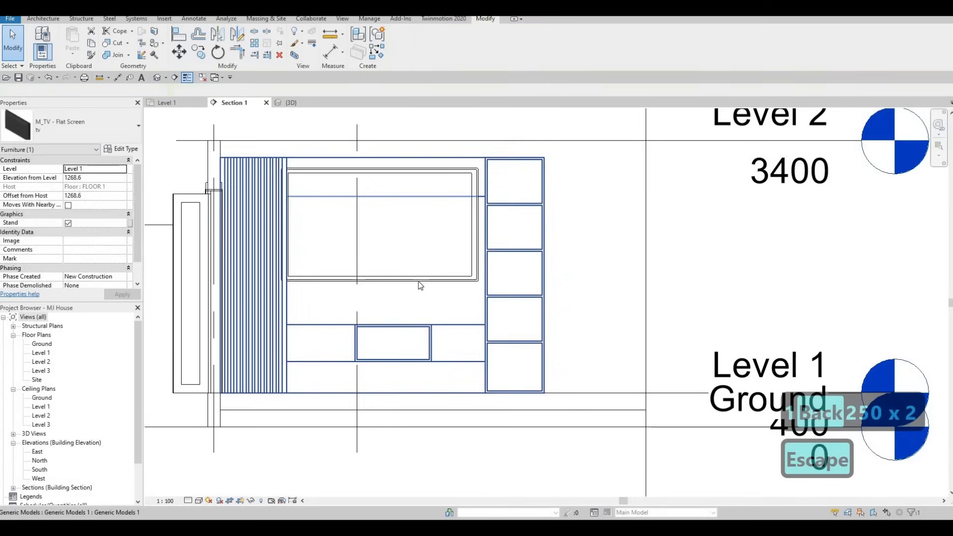
- Nudge the TV a few steps right and down on the wall
click(418, 282)
key(Right)
key(Right)
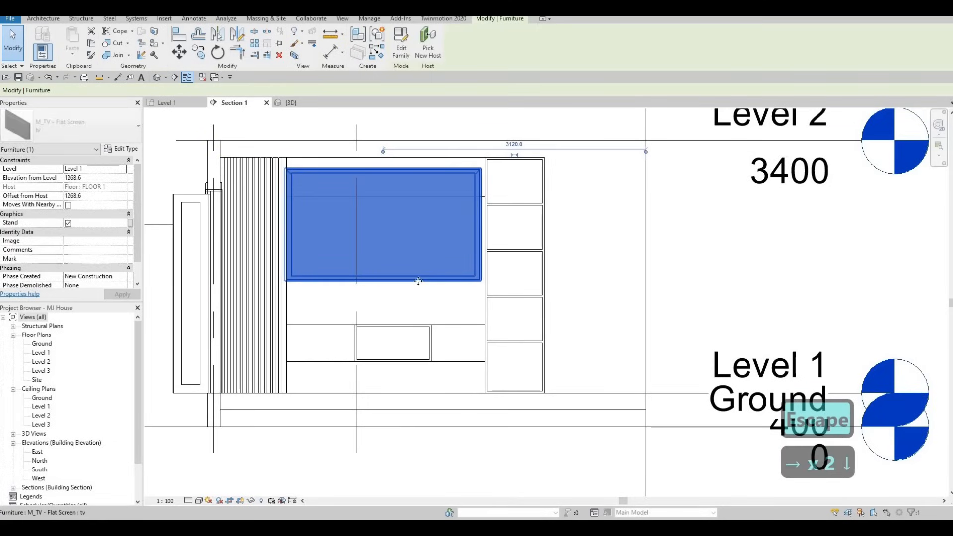
key(Down)
key(Down)
key(Down)
key(Down)
key(Right)
key(Down)
key(Escape)
key(Escape)
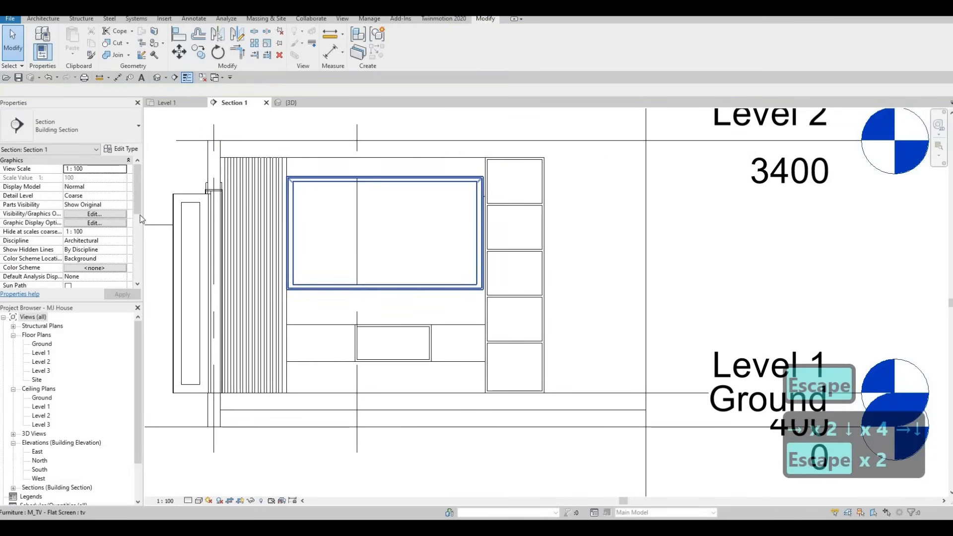
- Reduce the TV type's Diagonal to 2300
click(432, 215)
click(121, 149)
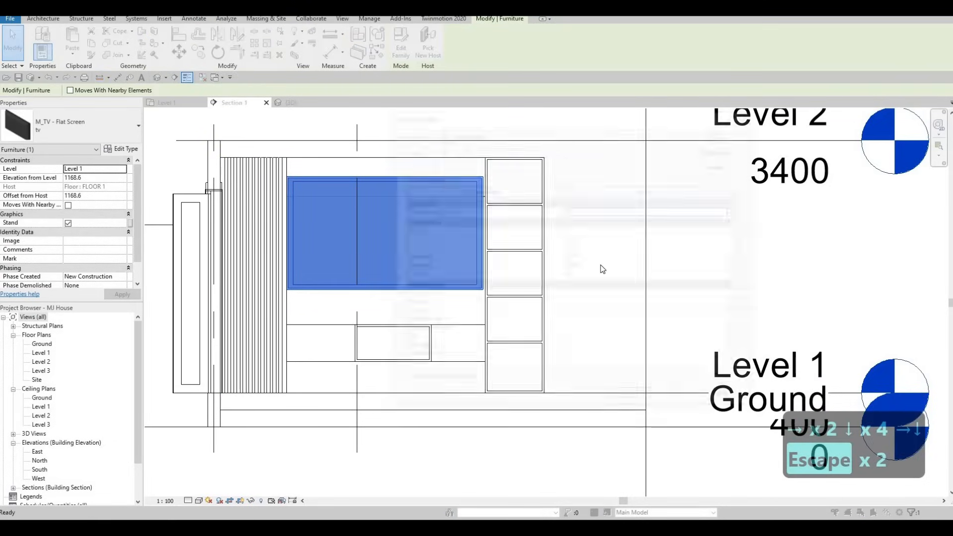
click(601, 265)
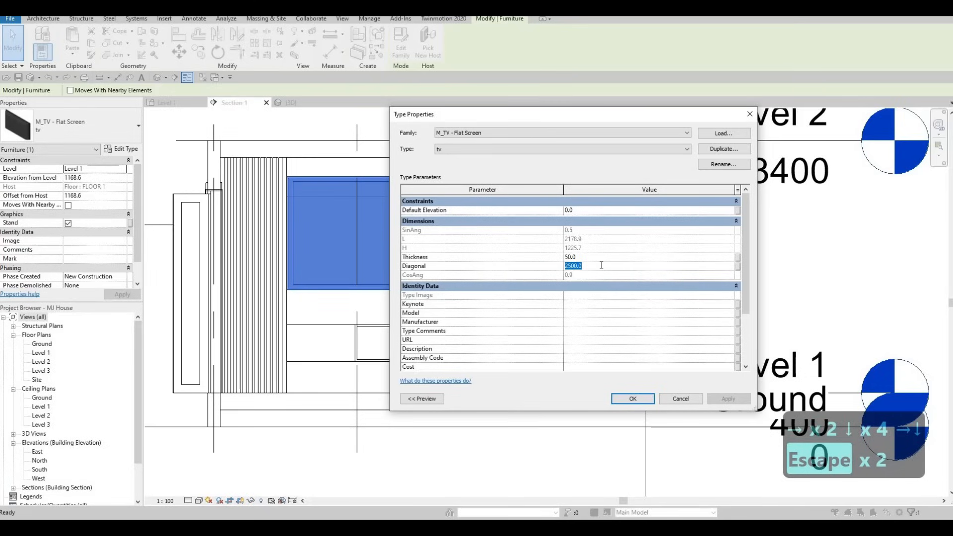
text(2300)
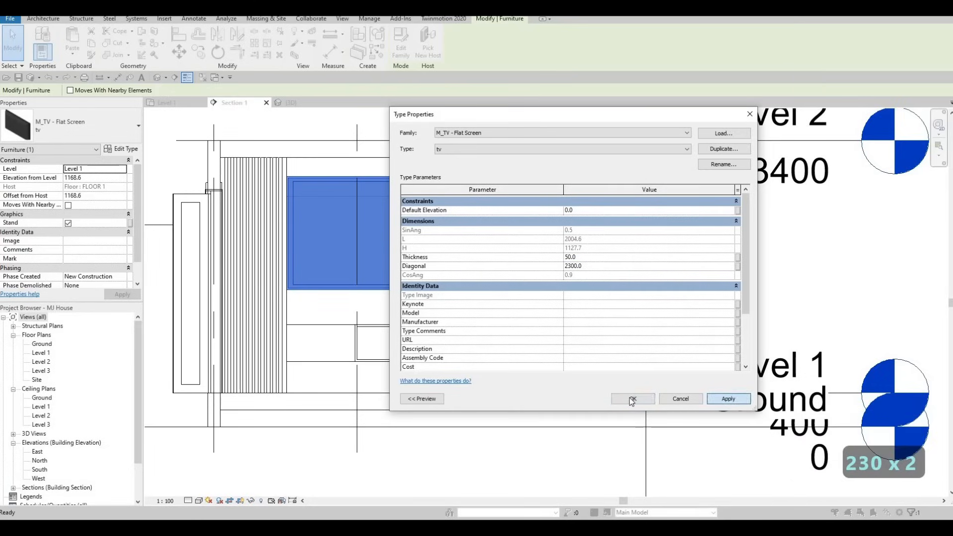
click(633, 399)
key(Escape)
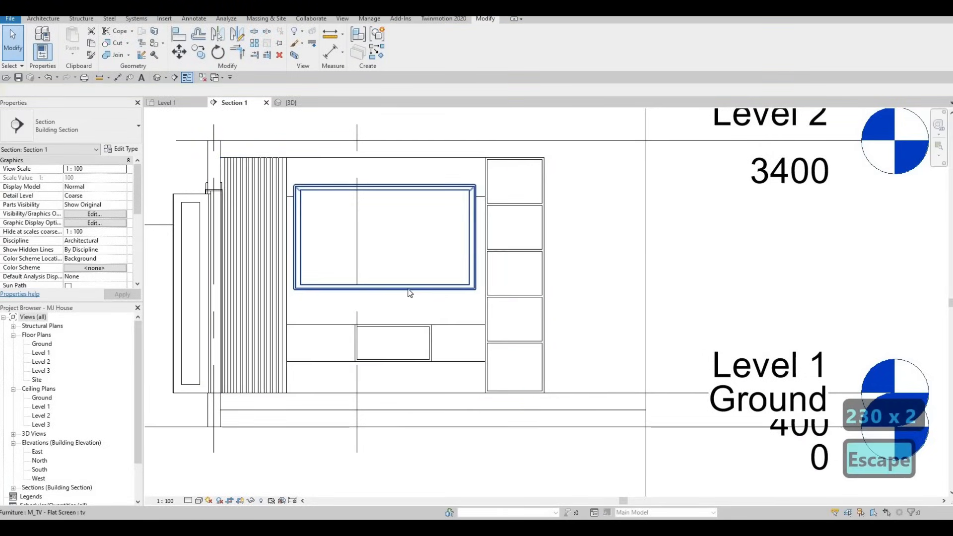
- Lower the TV further to 1048.6 above Level 1
click(407, 289)
key(Down)
key(Down)
key(Down)
key(Down)
key(Down)
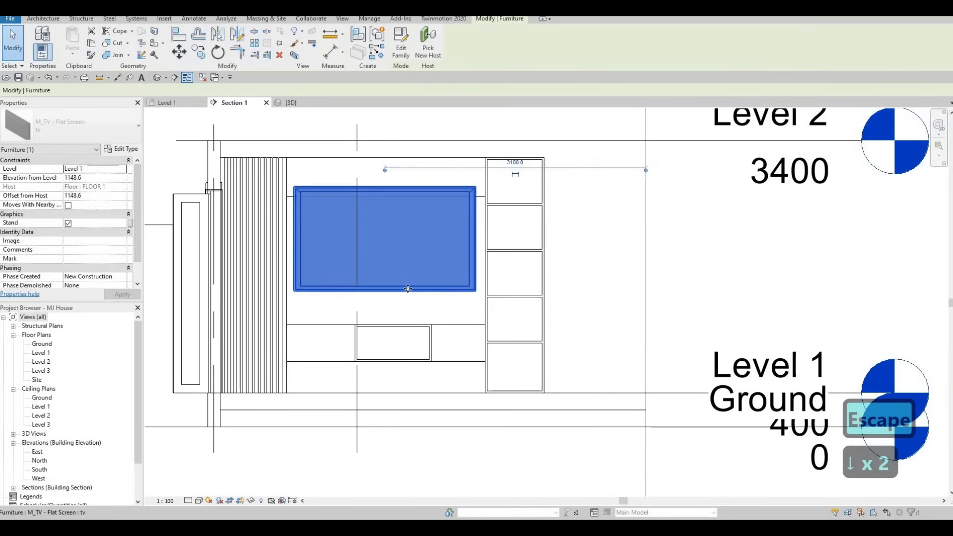
key(Right)
key(Down)
key(Down)
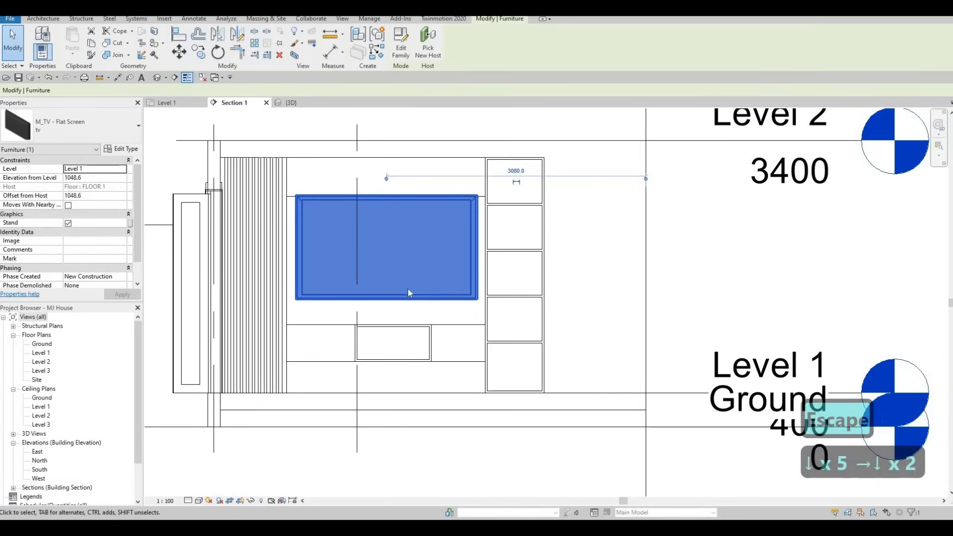
key(Escape)
key(Escape)
key(Escape)
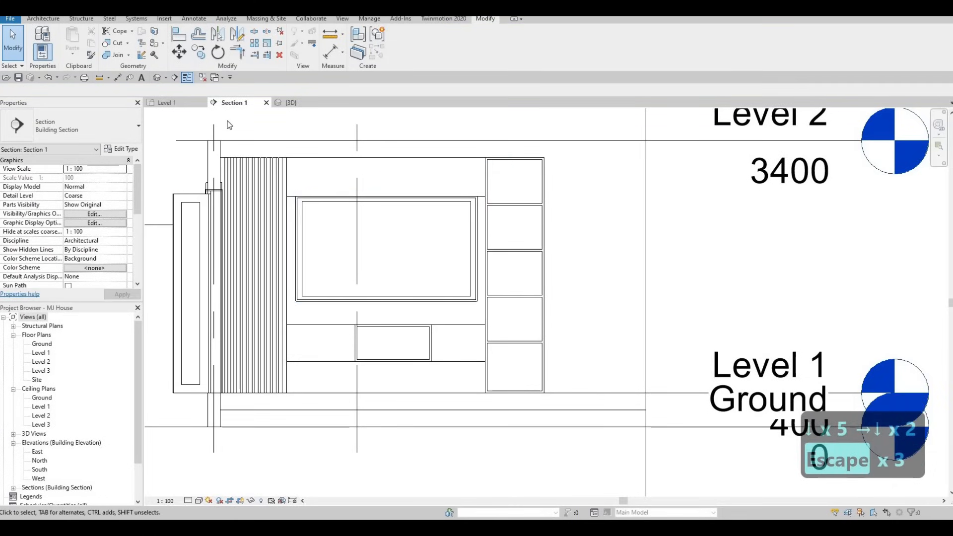
click(287, 102)
- Orbit the 3D view to inspect the TV on the slatted wall, then return to Section 1
shift+middle_drag(484, 199, 636, 273)
key(Escape)
scroll(621, 335, up, 1)
shift+middle_drag(518, 203, 381, 209)
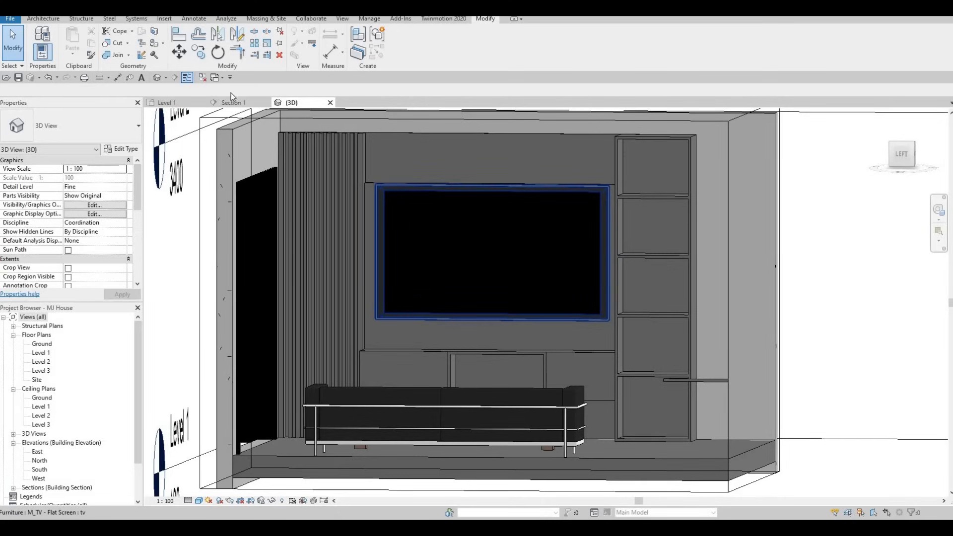
key(ctrl+Tab)
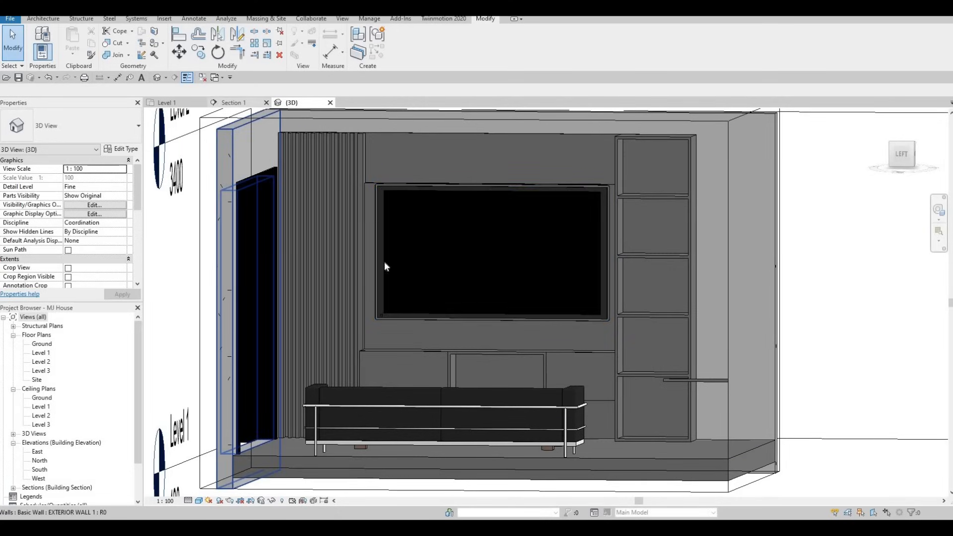
key(Escape)
- Lower the TV on the wall to 888.6 above Level 1
click(355, 300)
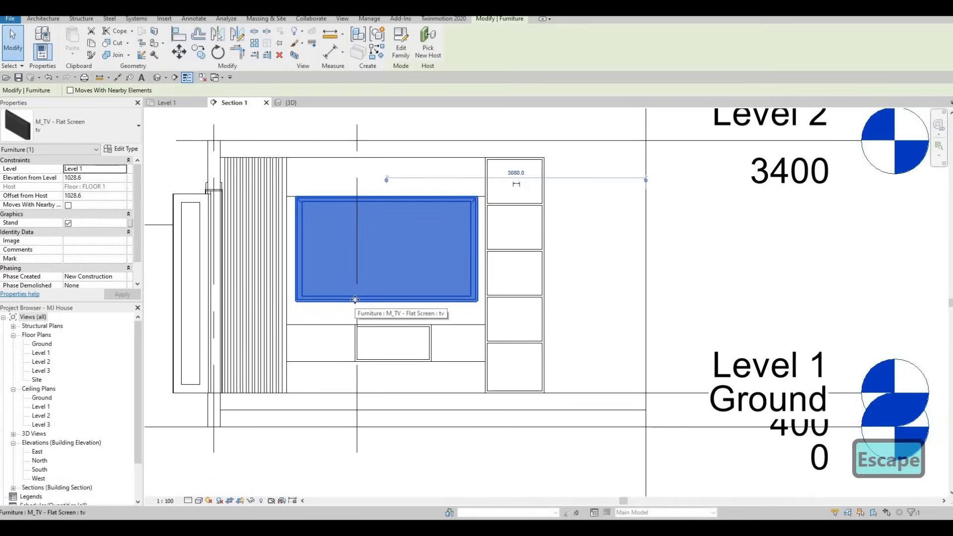
key(Down)
key(Down)
key(Down)
key(Down)
key(Down)
key(Down)
key(Down)
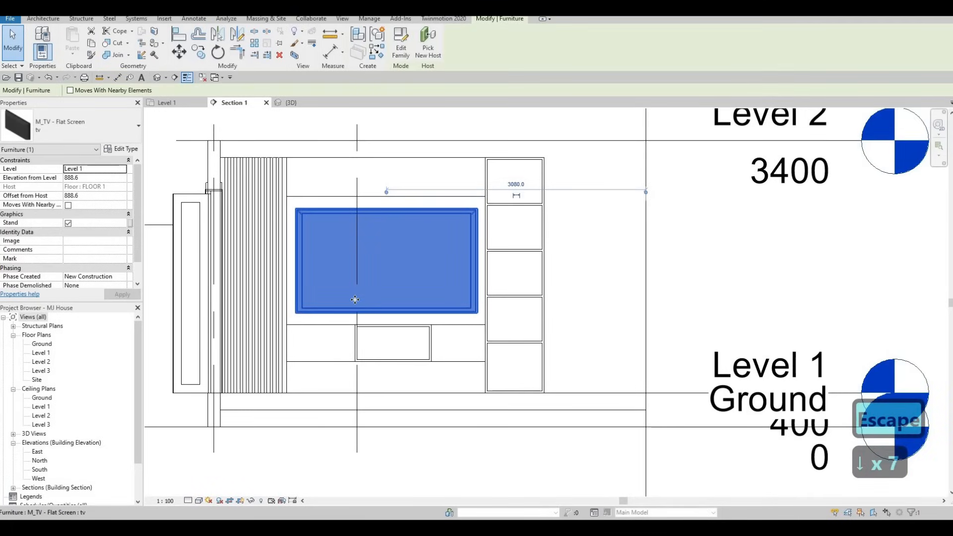
key(Escape)
key(Escape)
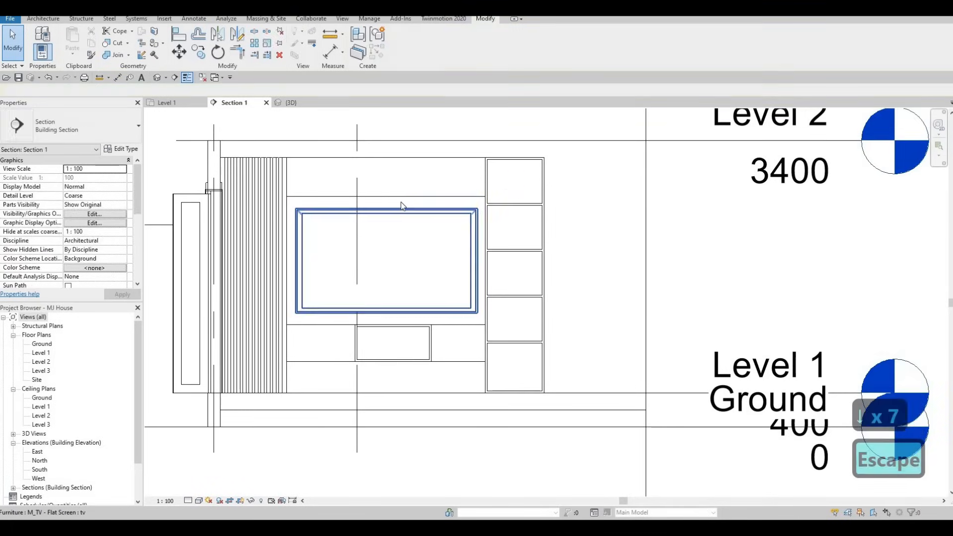
key(Escape)
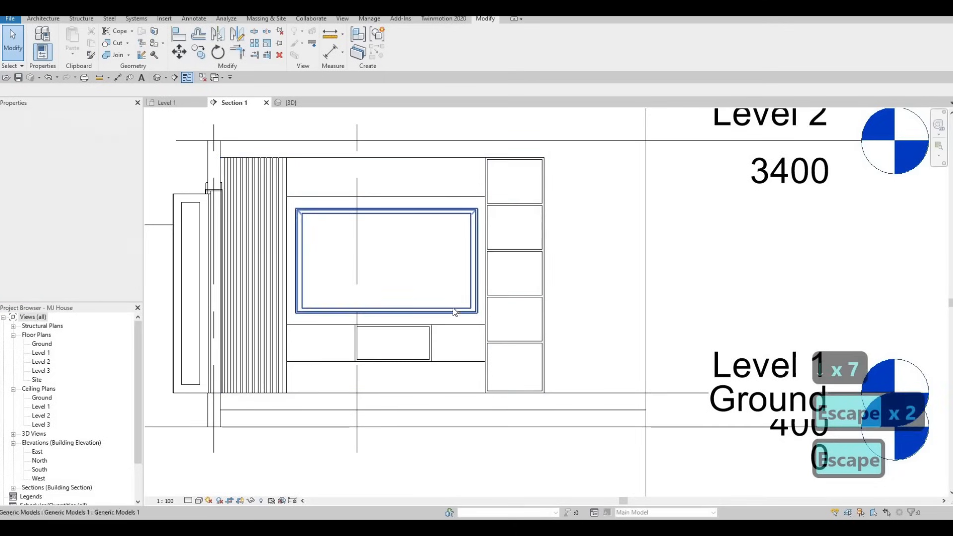
ctrl+scroll(439, 299, down, 2)
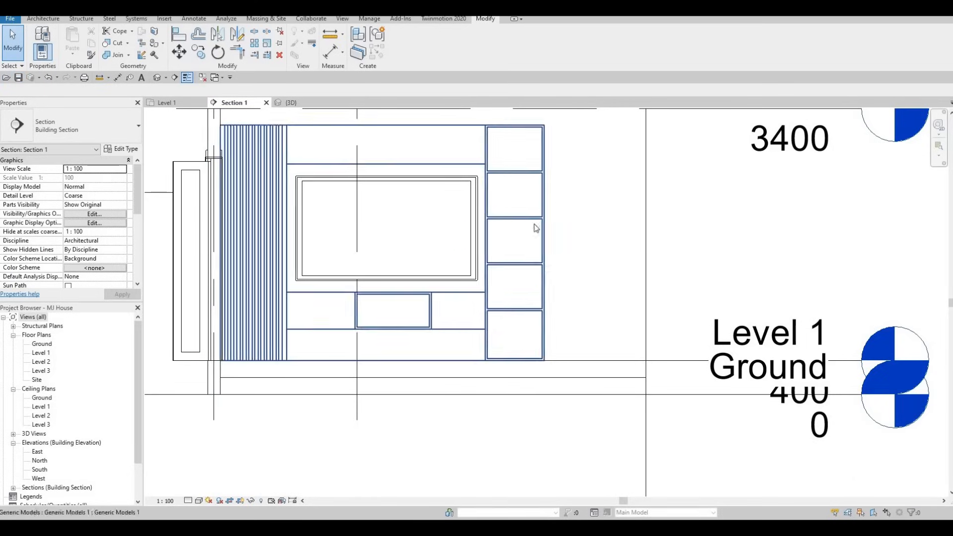
scroll(536, 228, down, 5)
- Show the Level 1 floor plan zoomed out to the whole house with grids A–H and 1–5
key(ctrl+Tab)
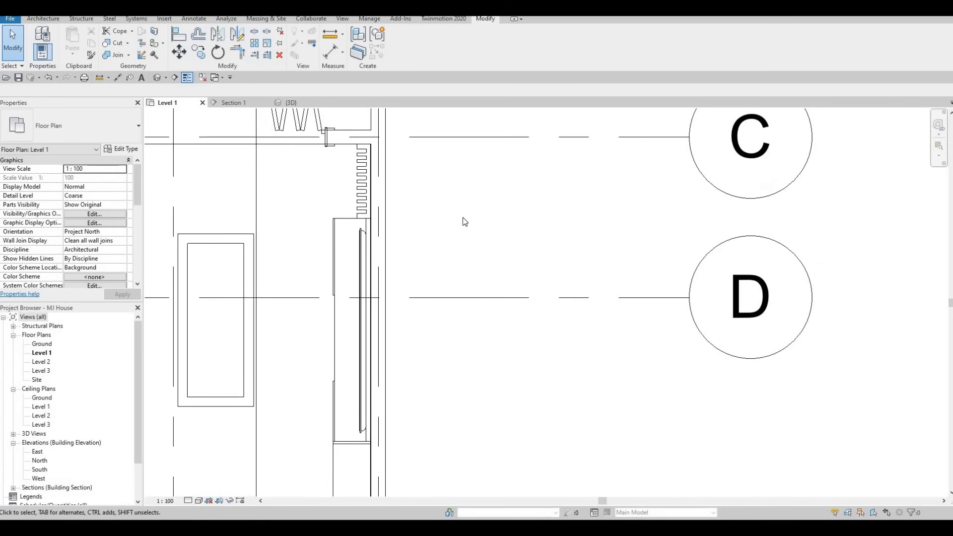
scroll(544, 201, down, 6)
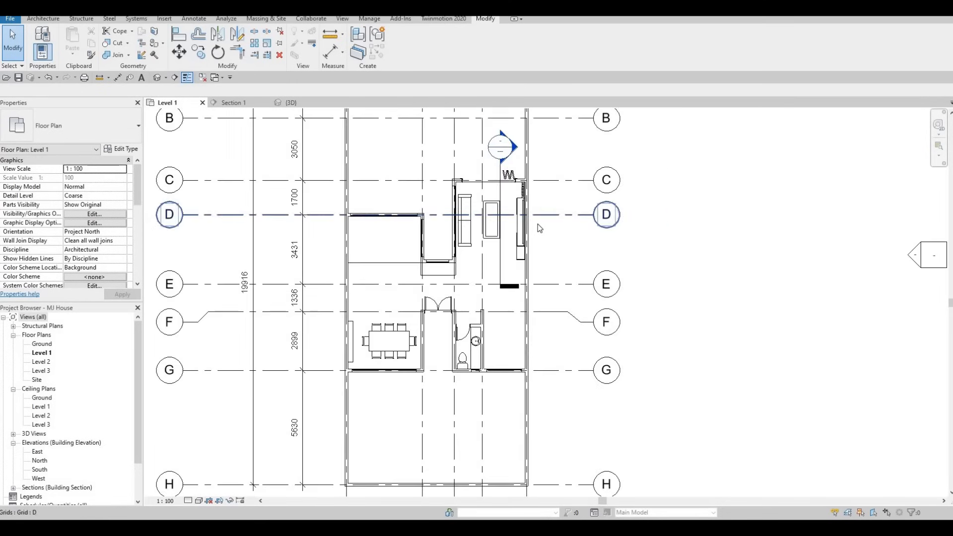
scroll(547, 242, down, 3)
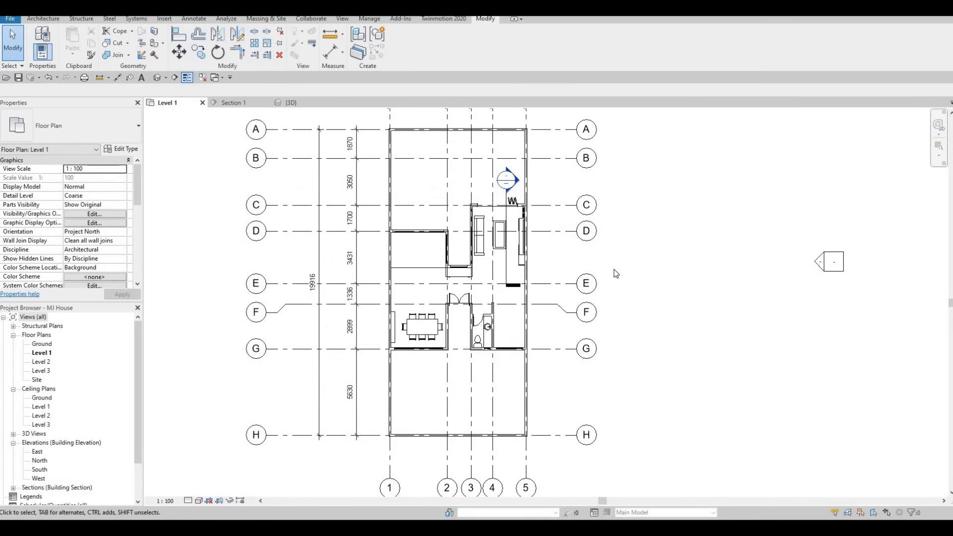